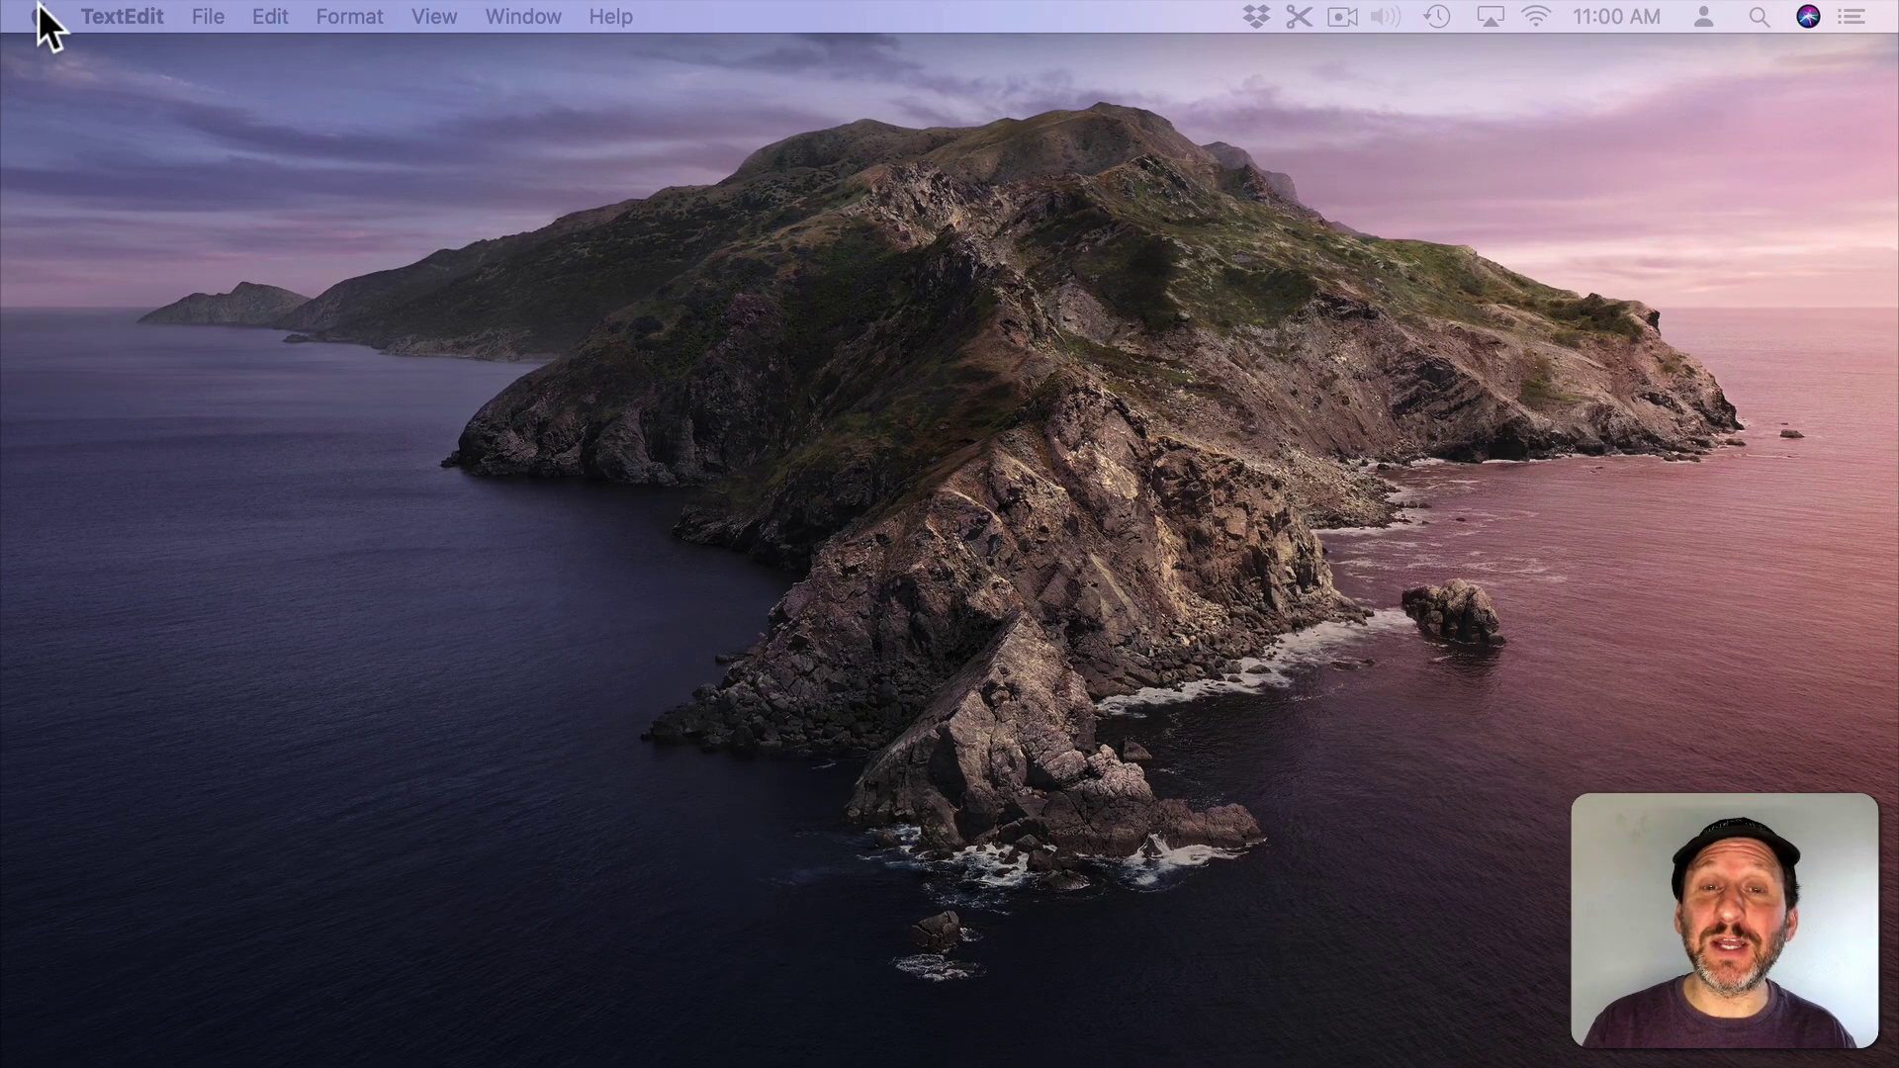
Open System Preferences from the Apple menu and go to the Displays pane
left_click(41, 17)
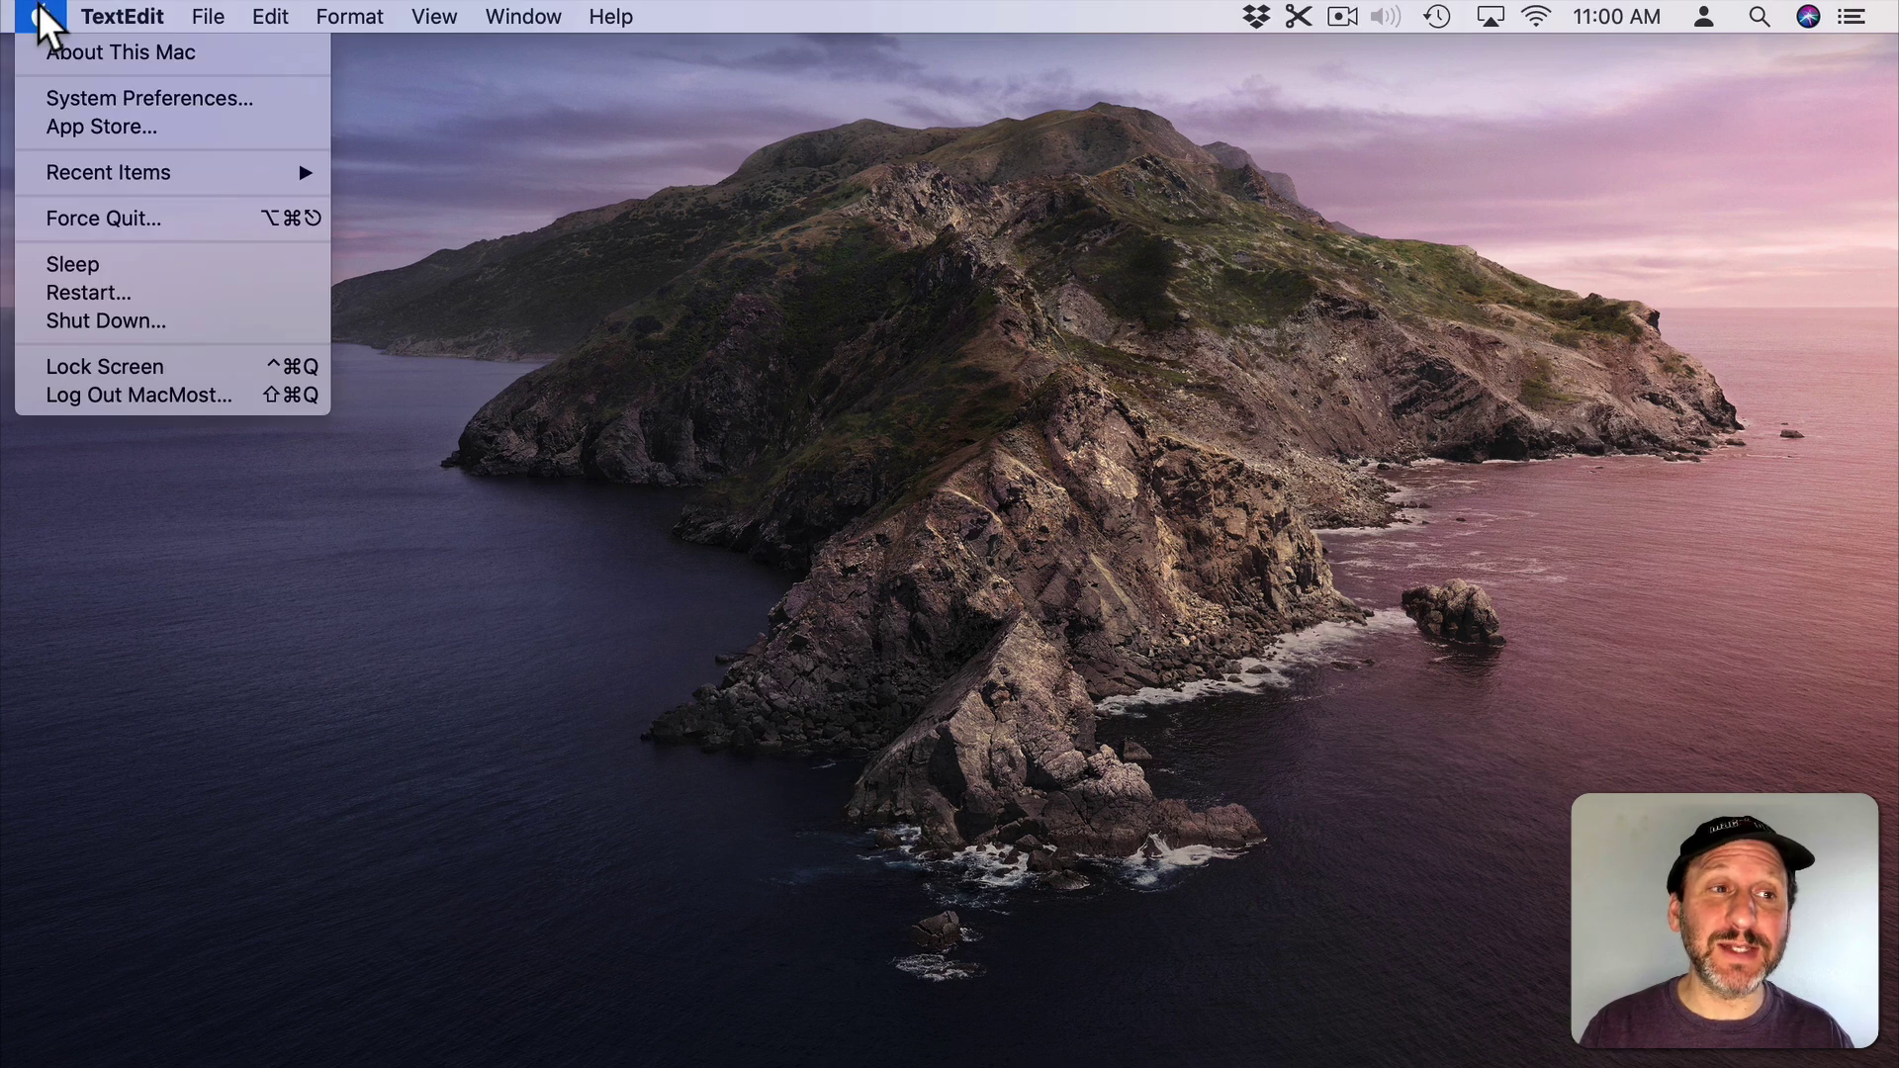
left_click(61, 98)
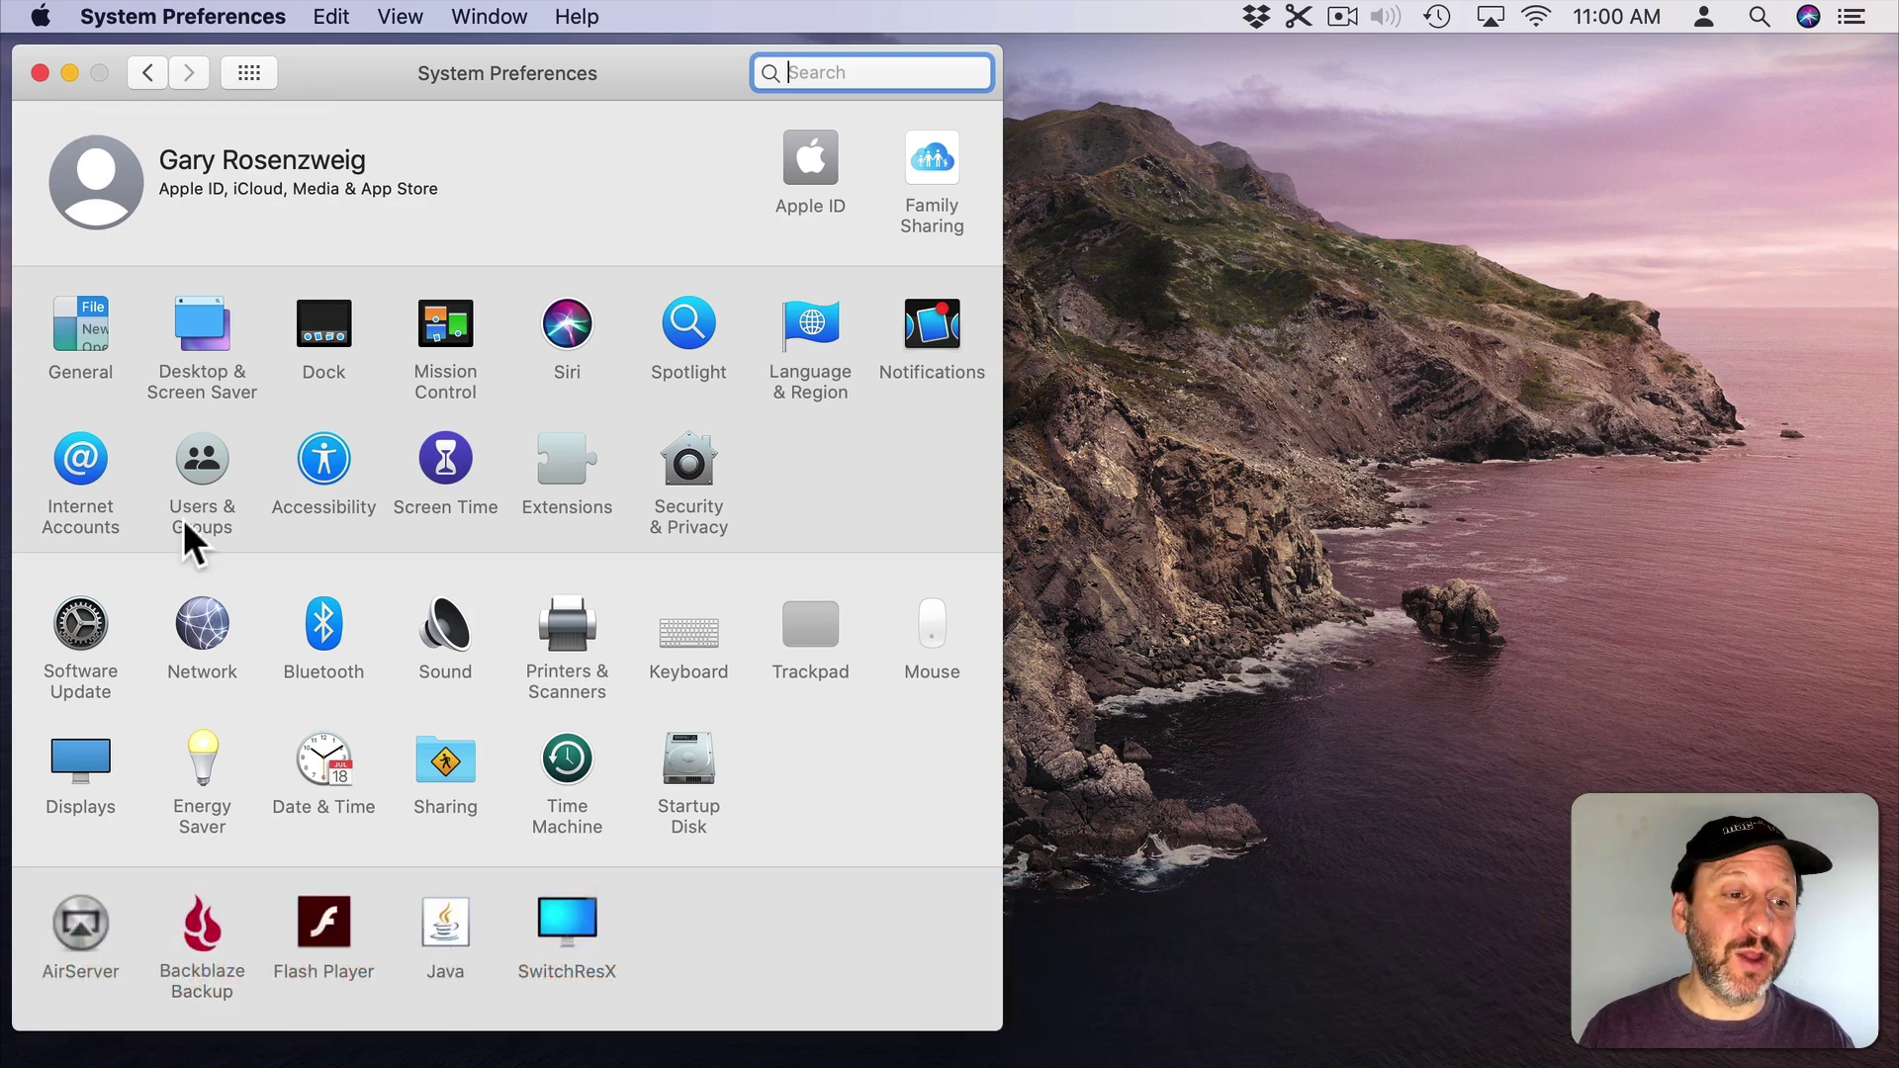
left_click(89, 771)
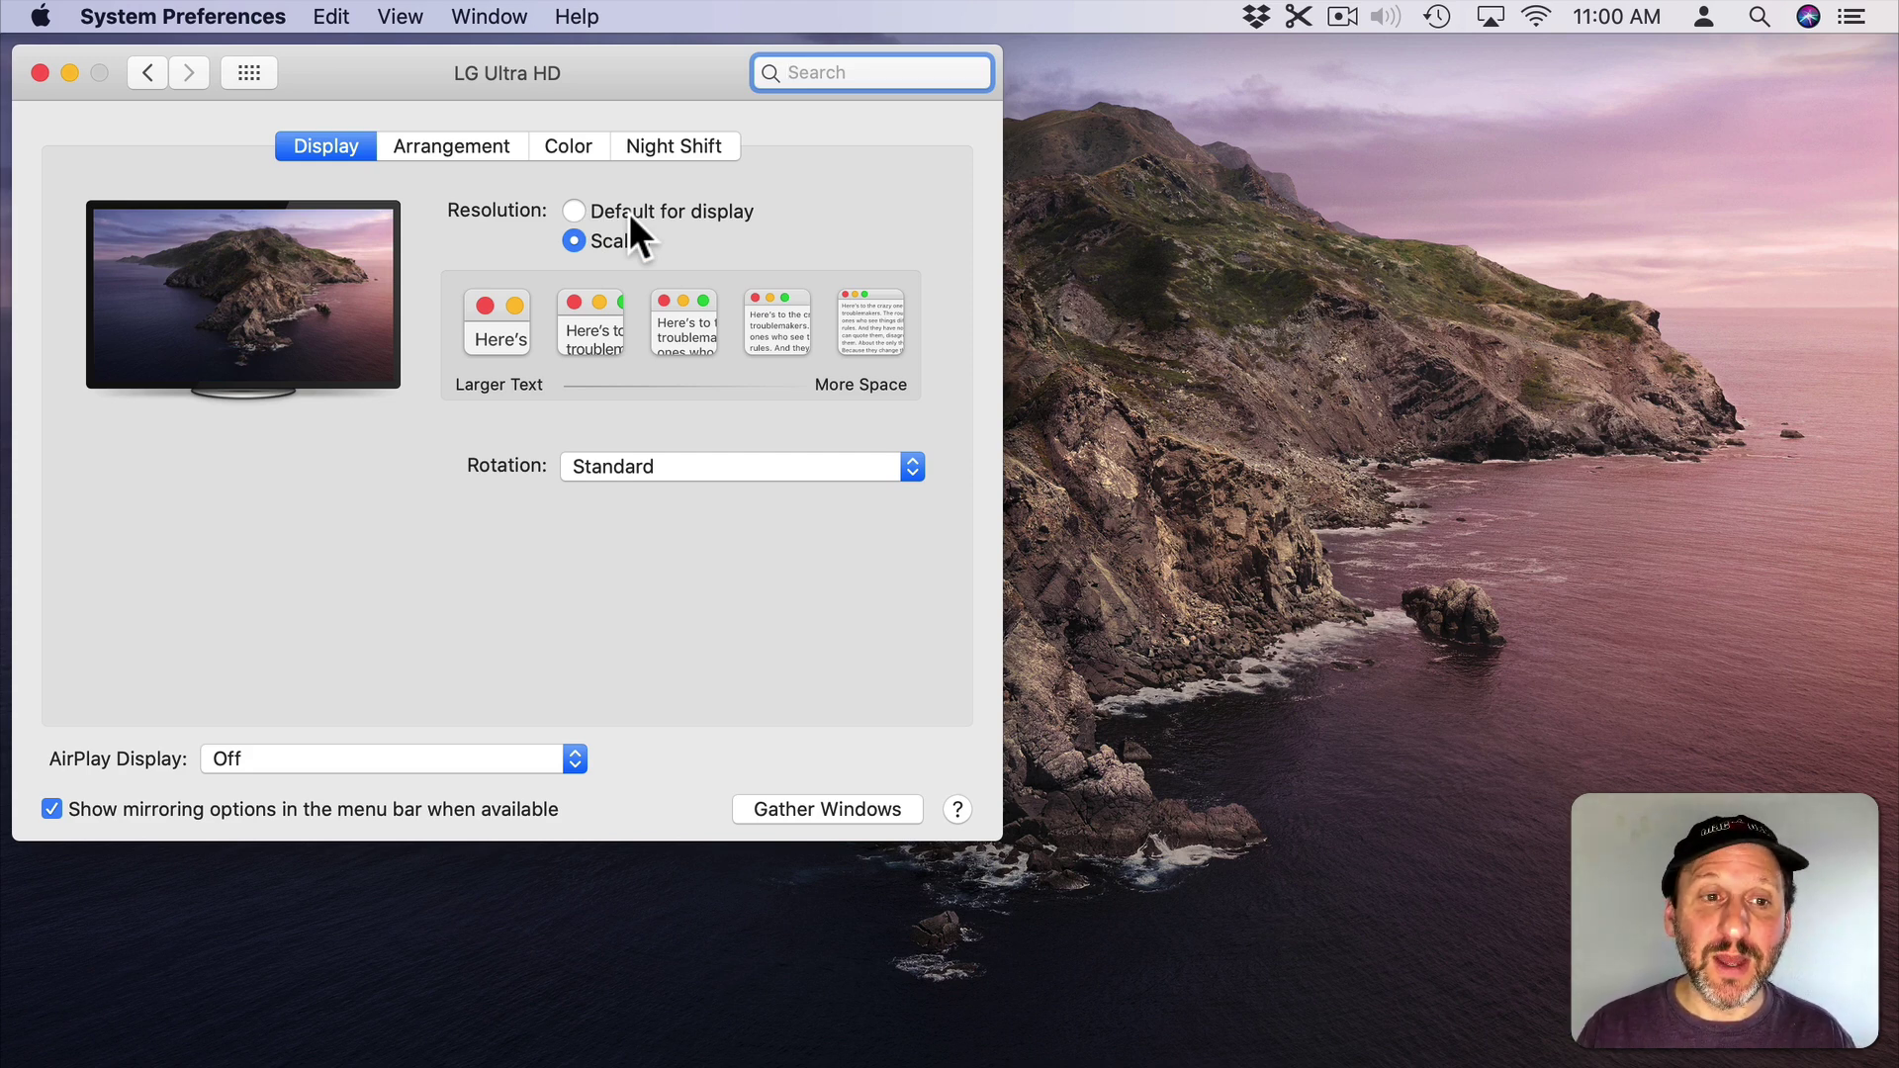
Preview each Scaled resolution, ending on the Larger Text option
left_click(522, 315)
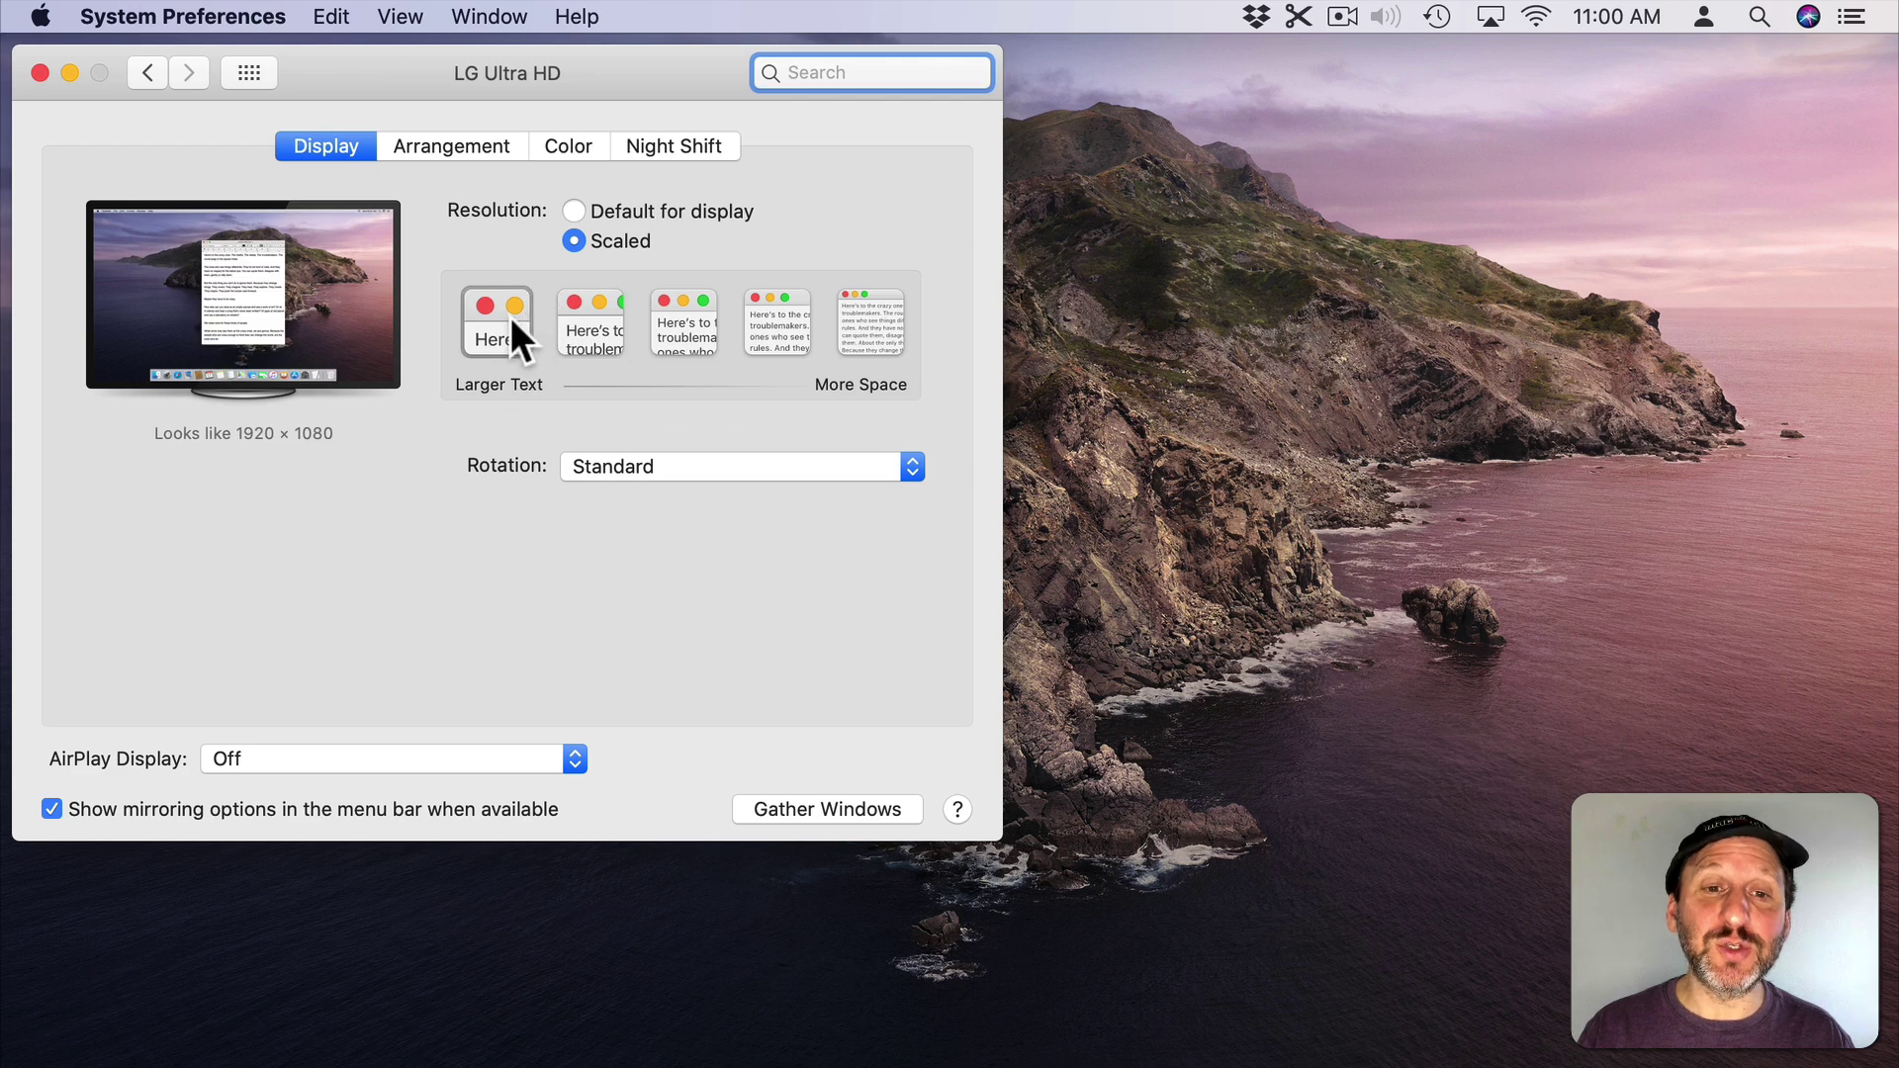
left_click(786, 320)
left_click(888, 319)
left_click(661, 320)
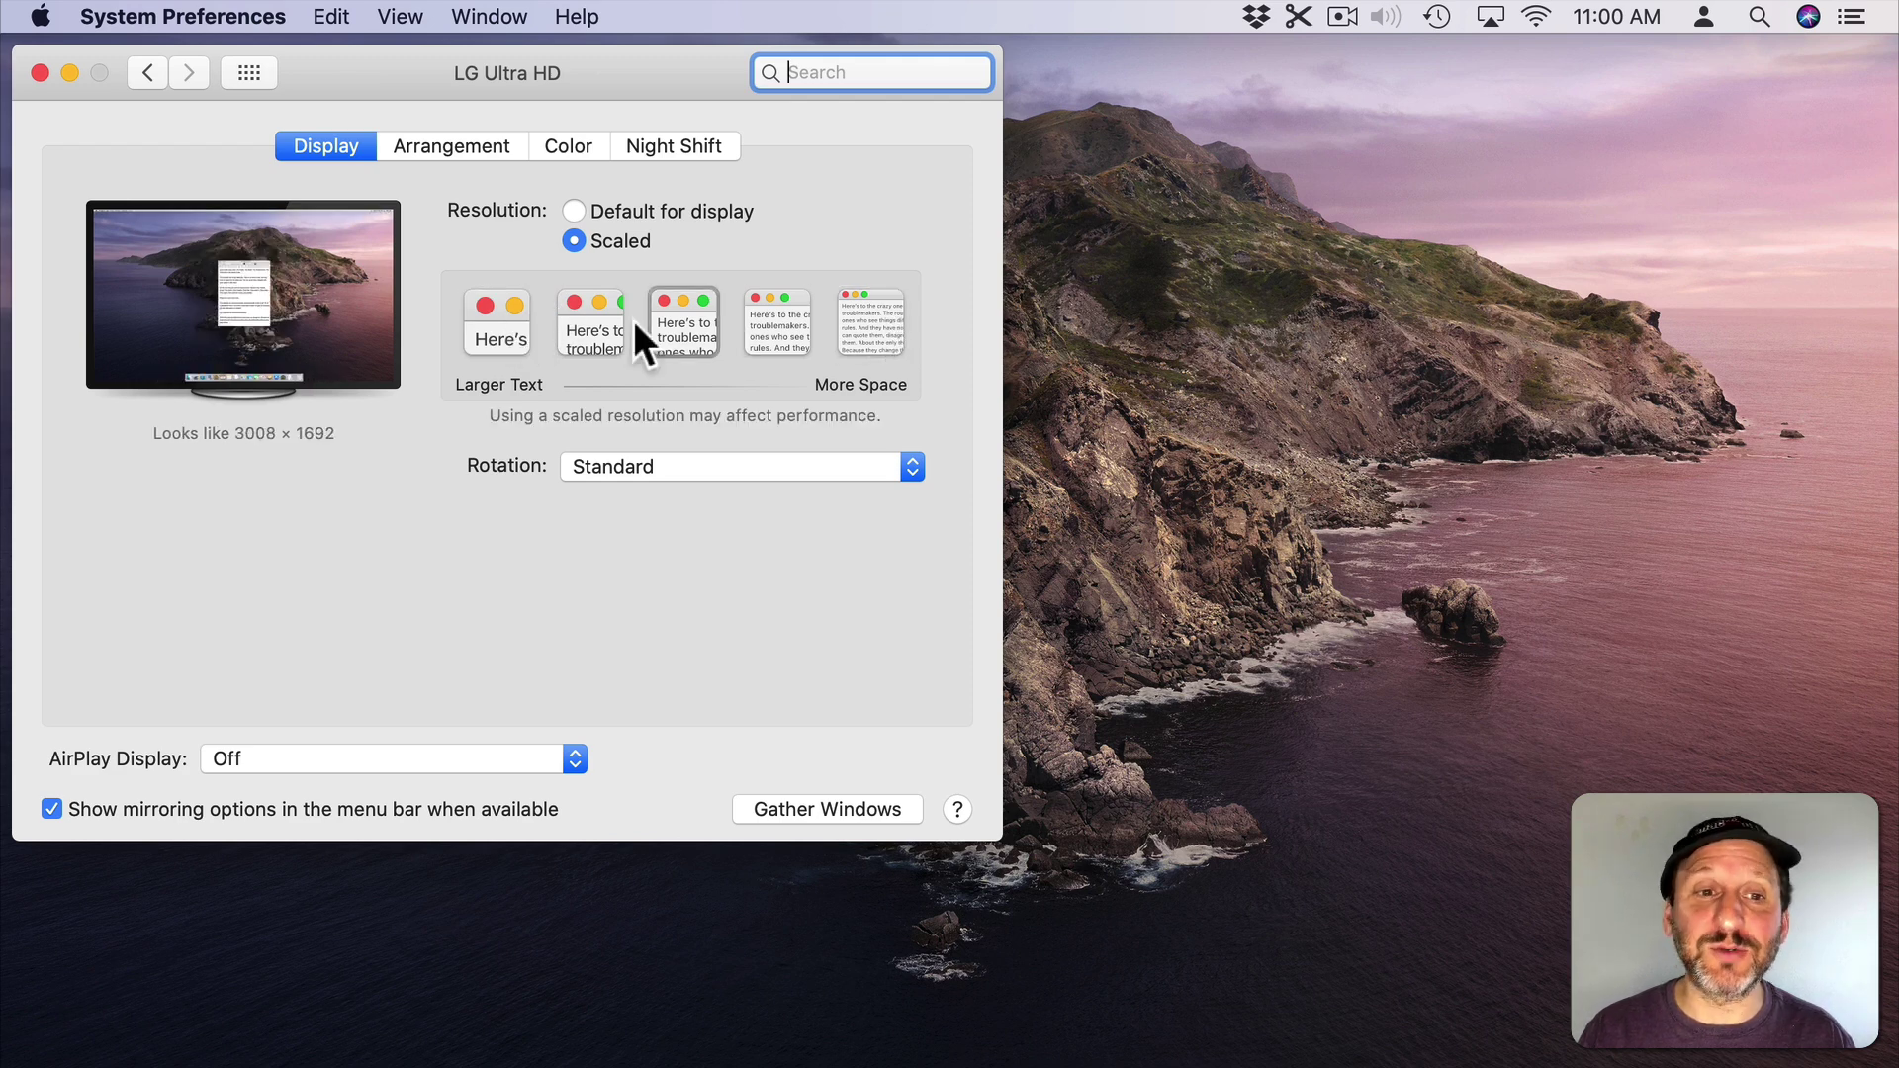
left_click(875, 325)
left_click(497, 320)
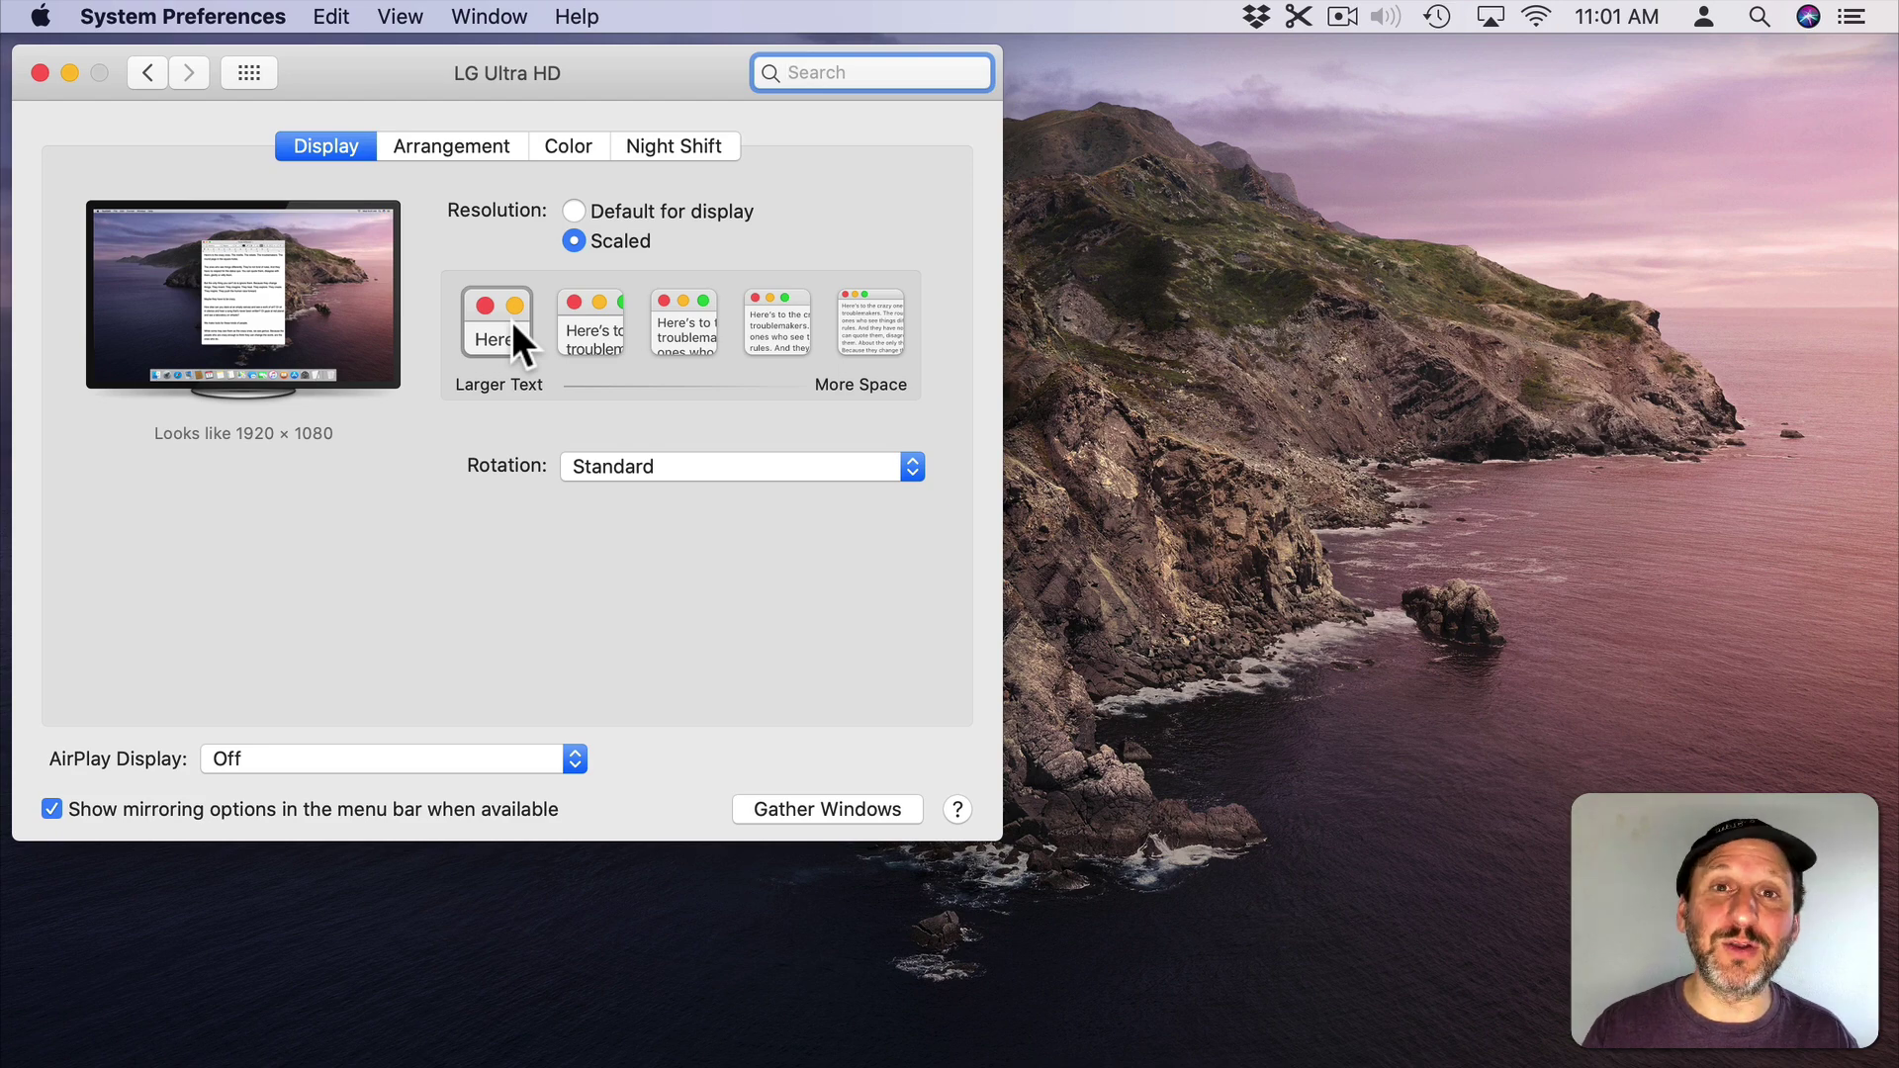
Go to Accessibility's Zoom pane and turn zoom on with Option-Command-8
left_click(248, 70)
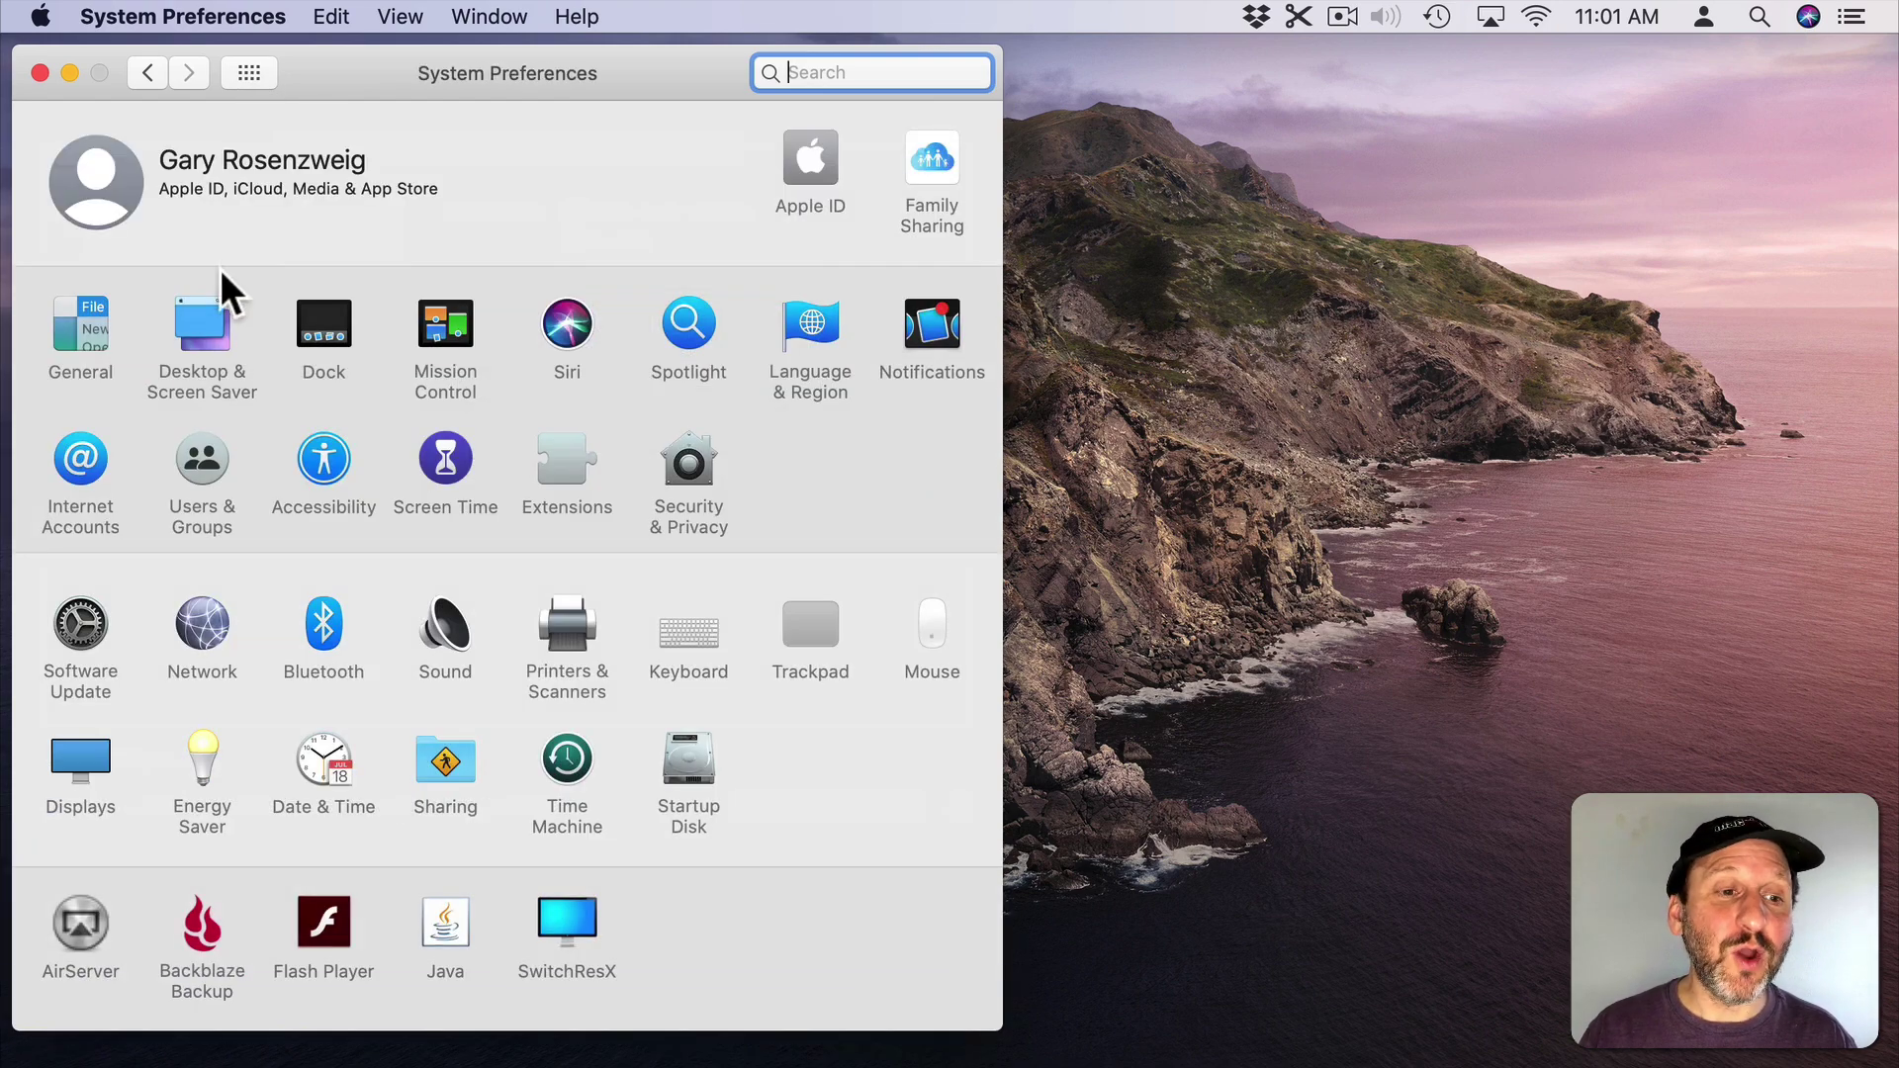
left_click(319, 456)
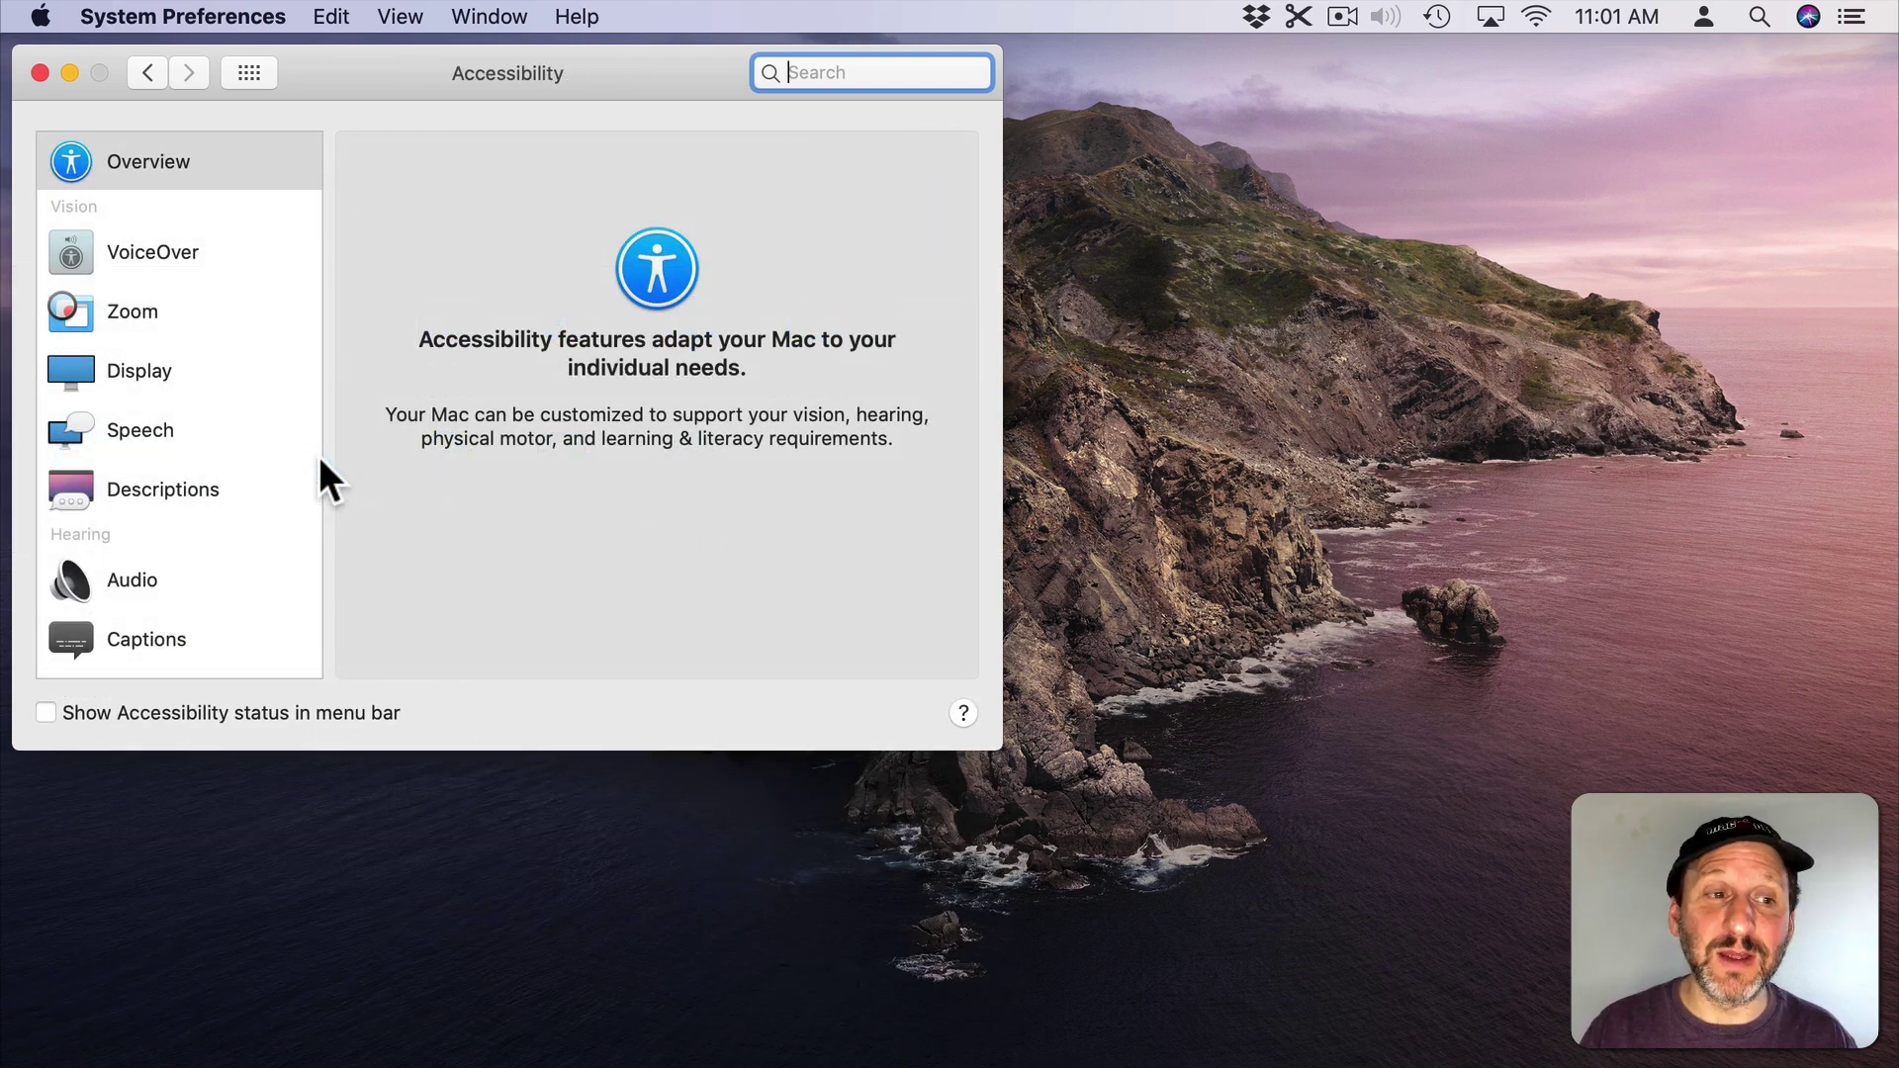
left_click(96, 307)
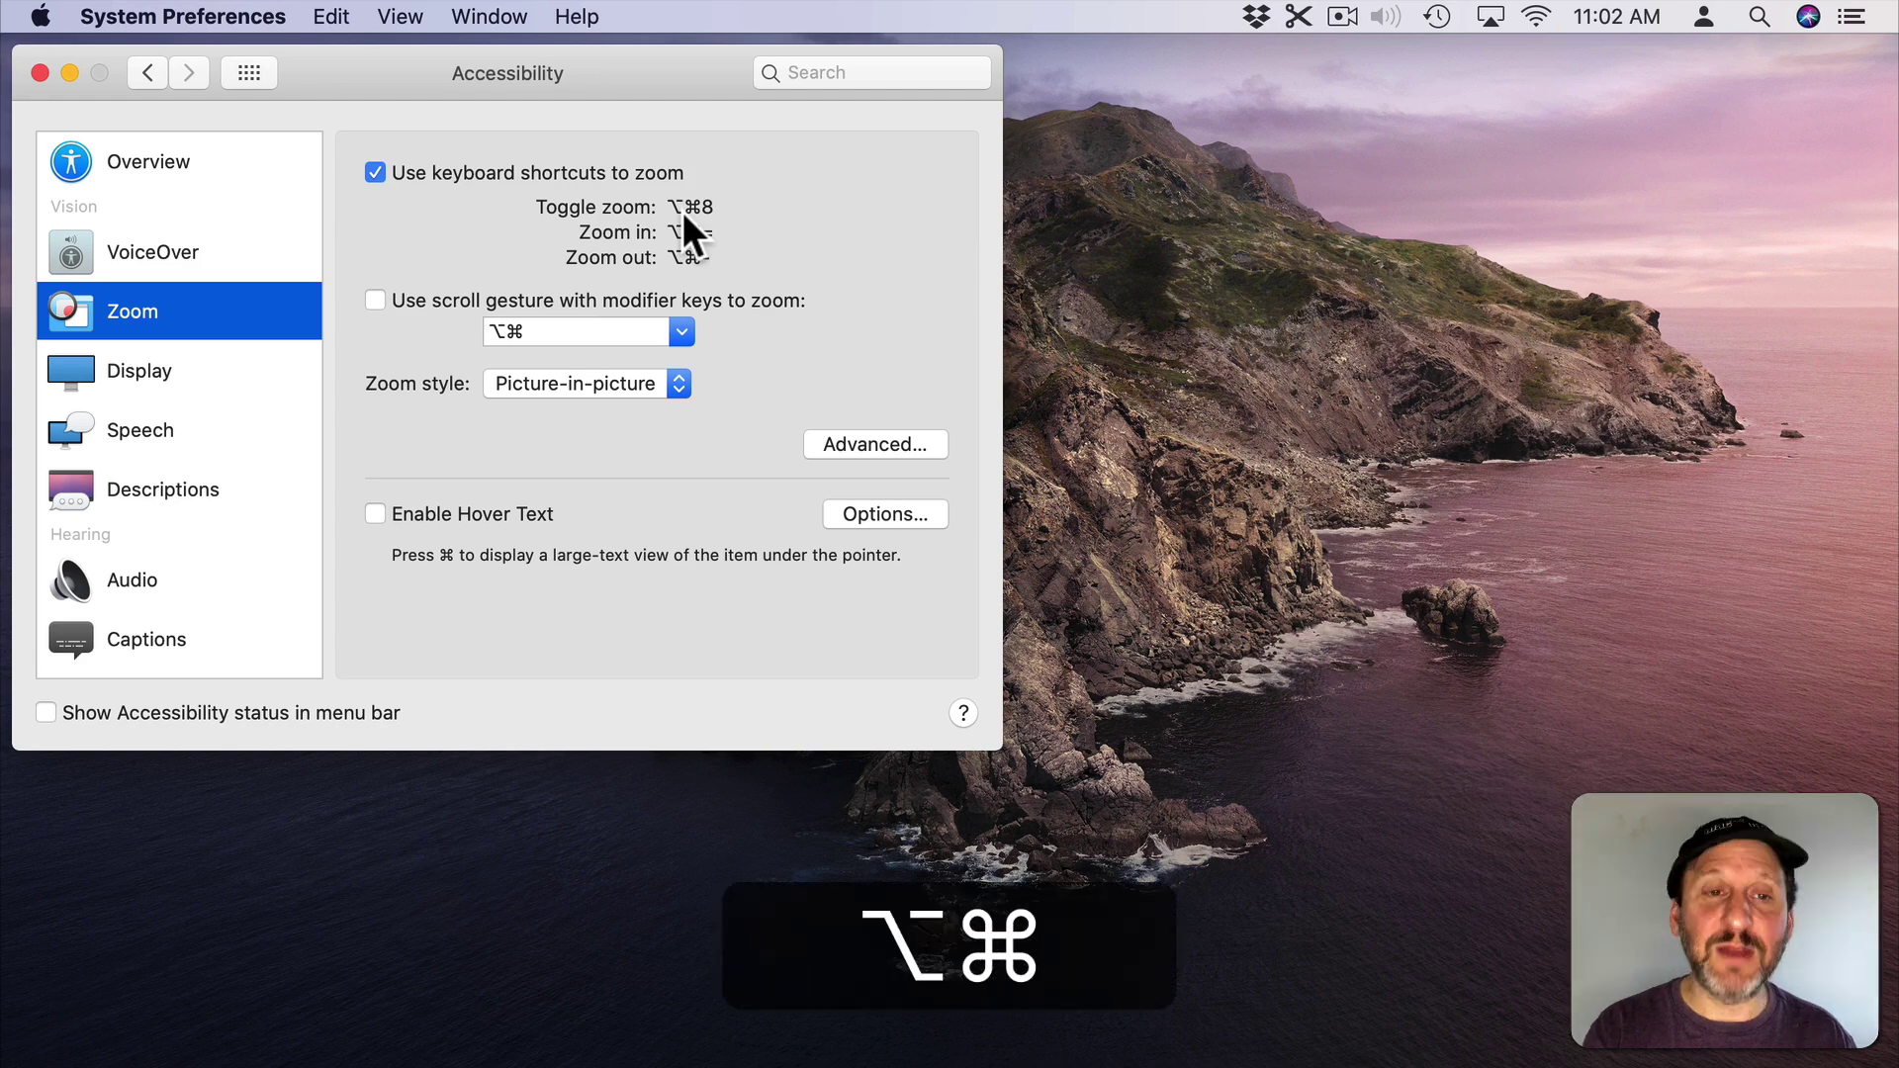
key("alt+super+8")
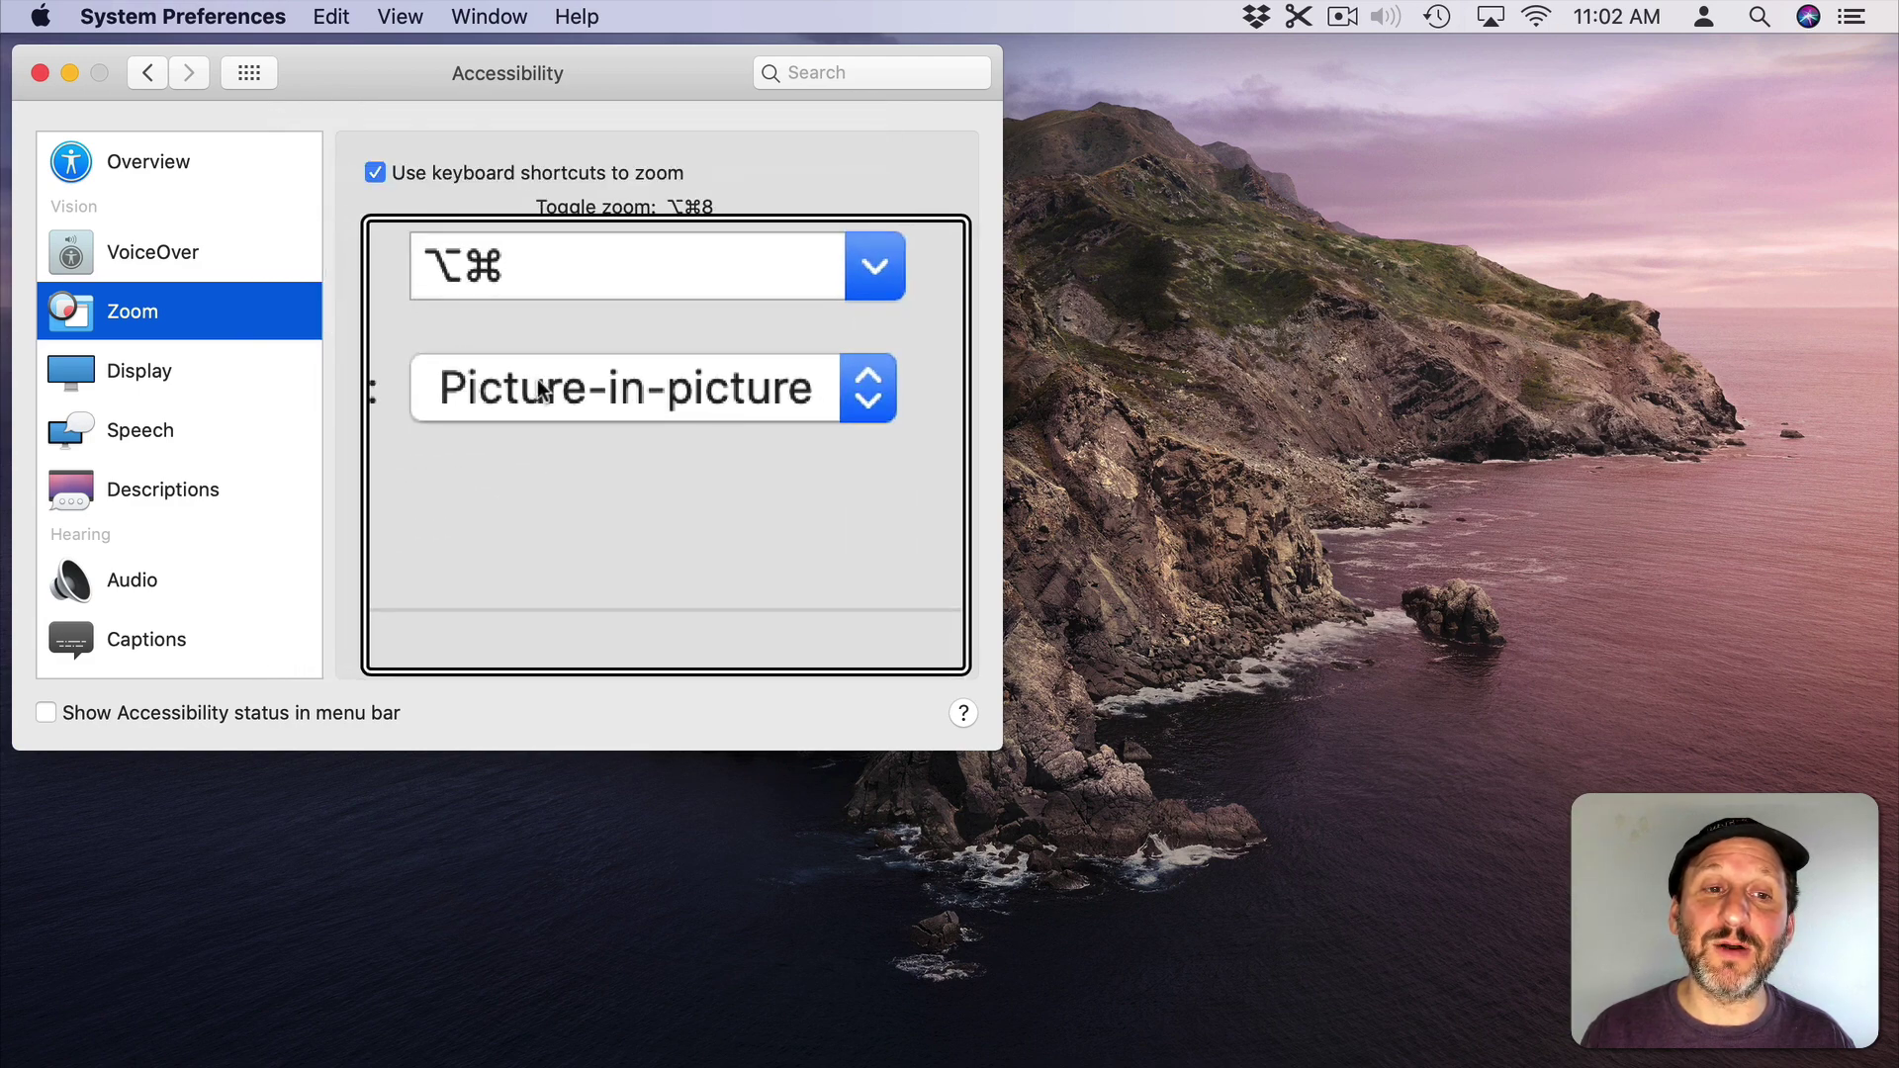
Try the Full screen and Split screen zoom styles, then open the advanced size and location options
left_click(539, 390)
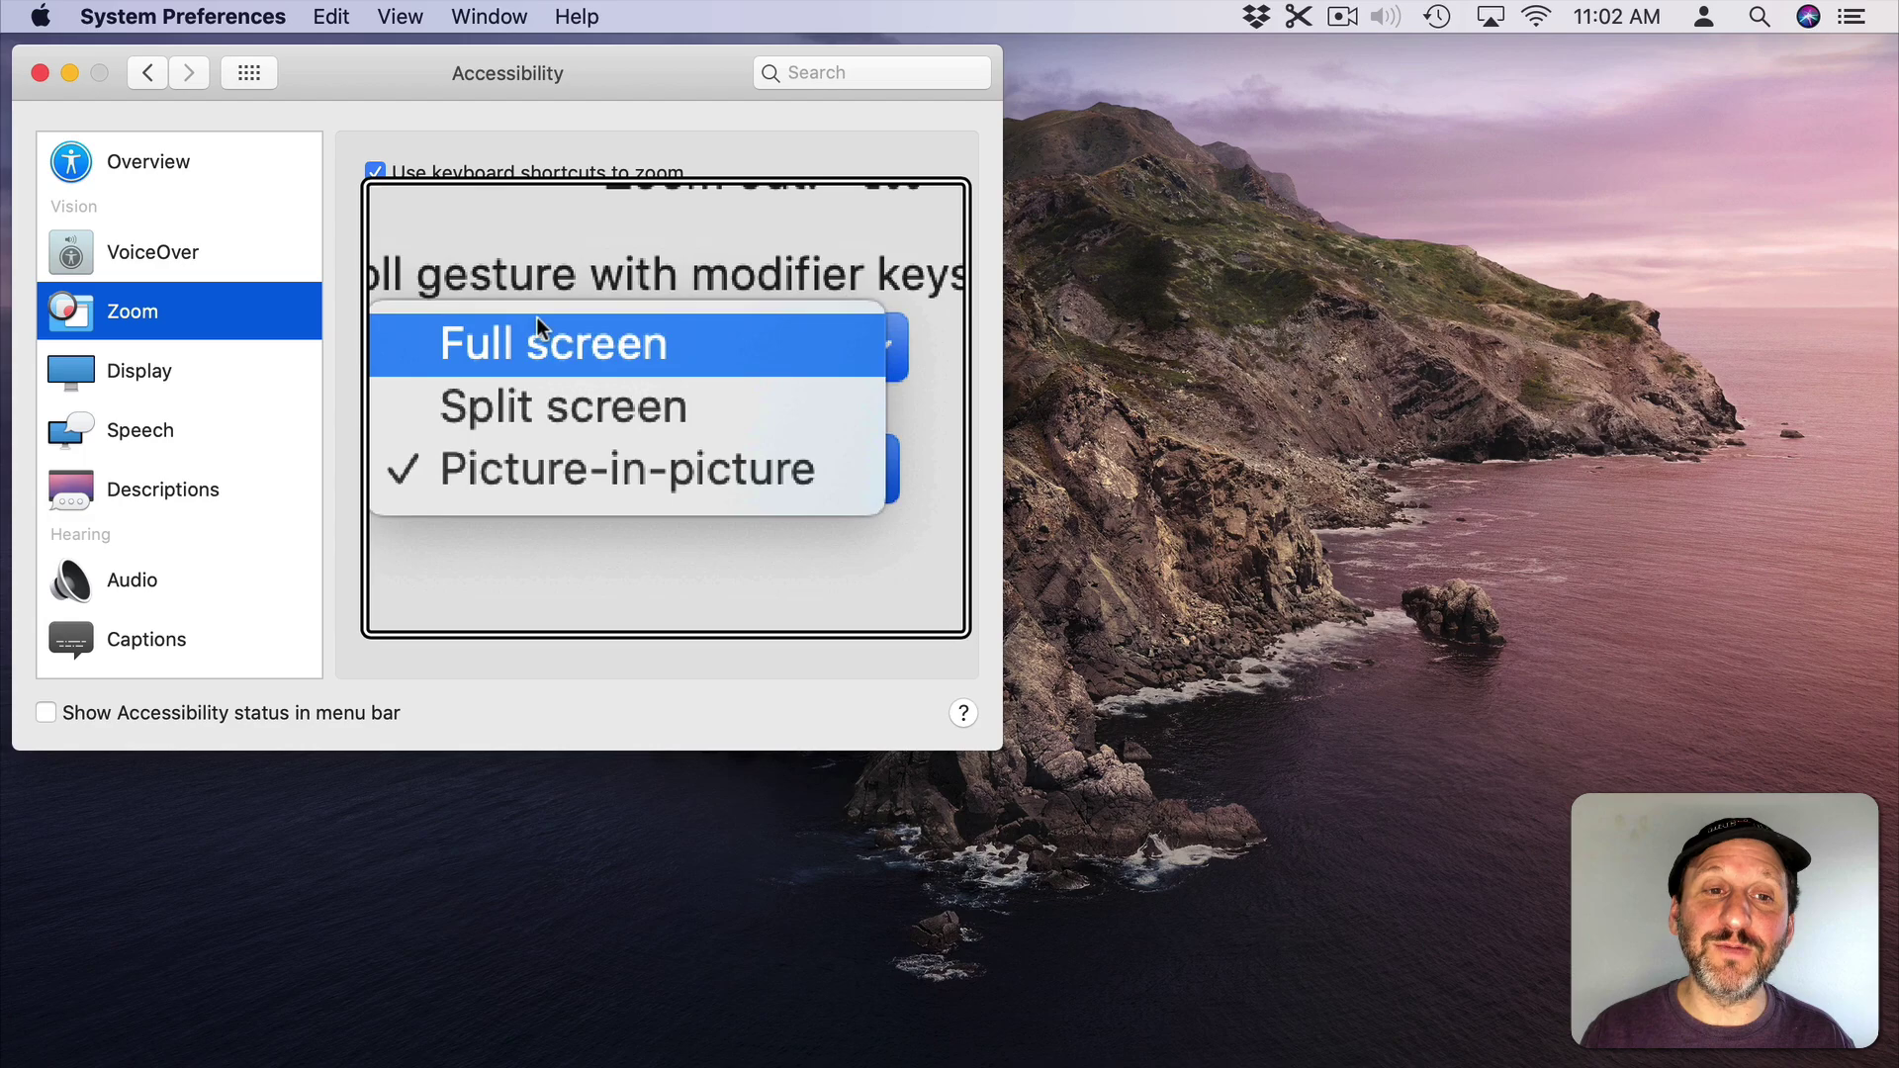
left_click(537, 316)
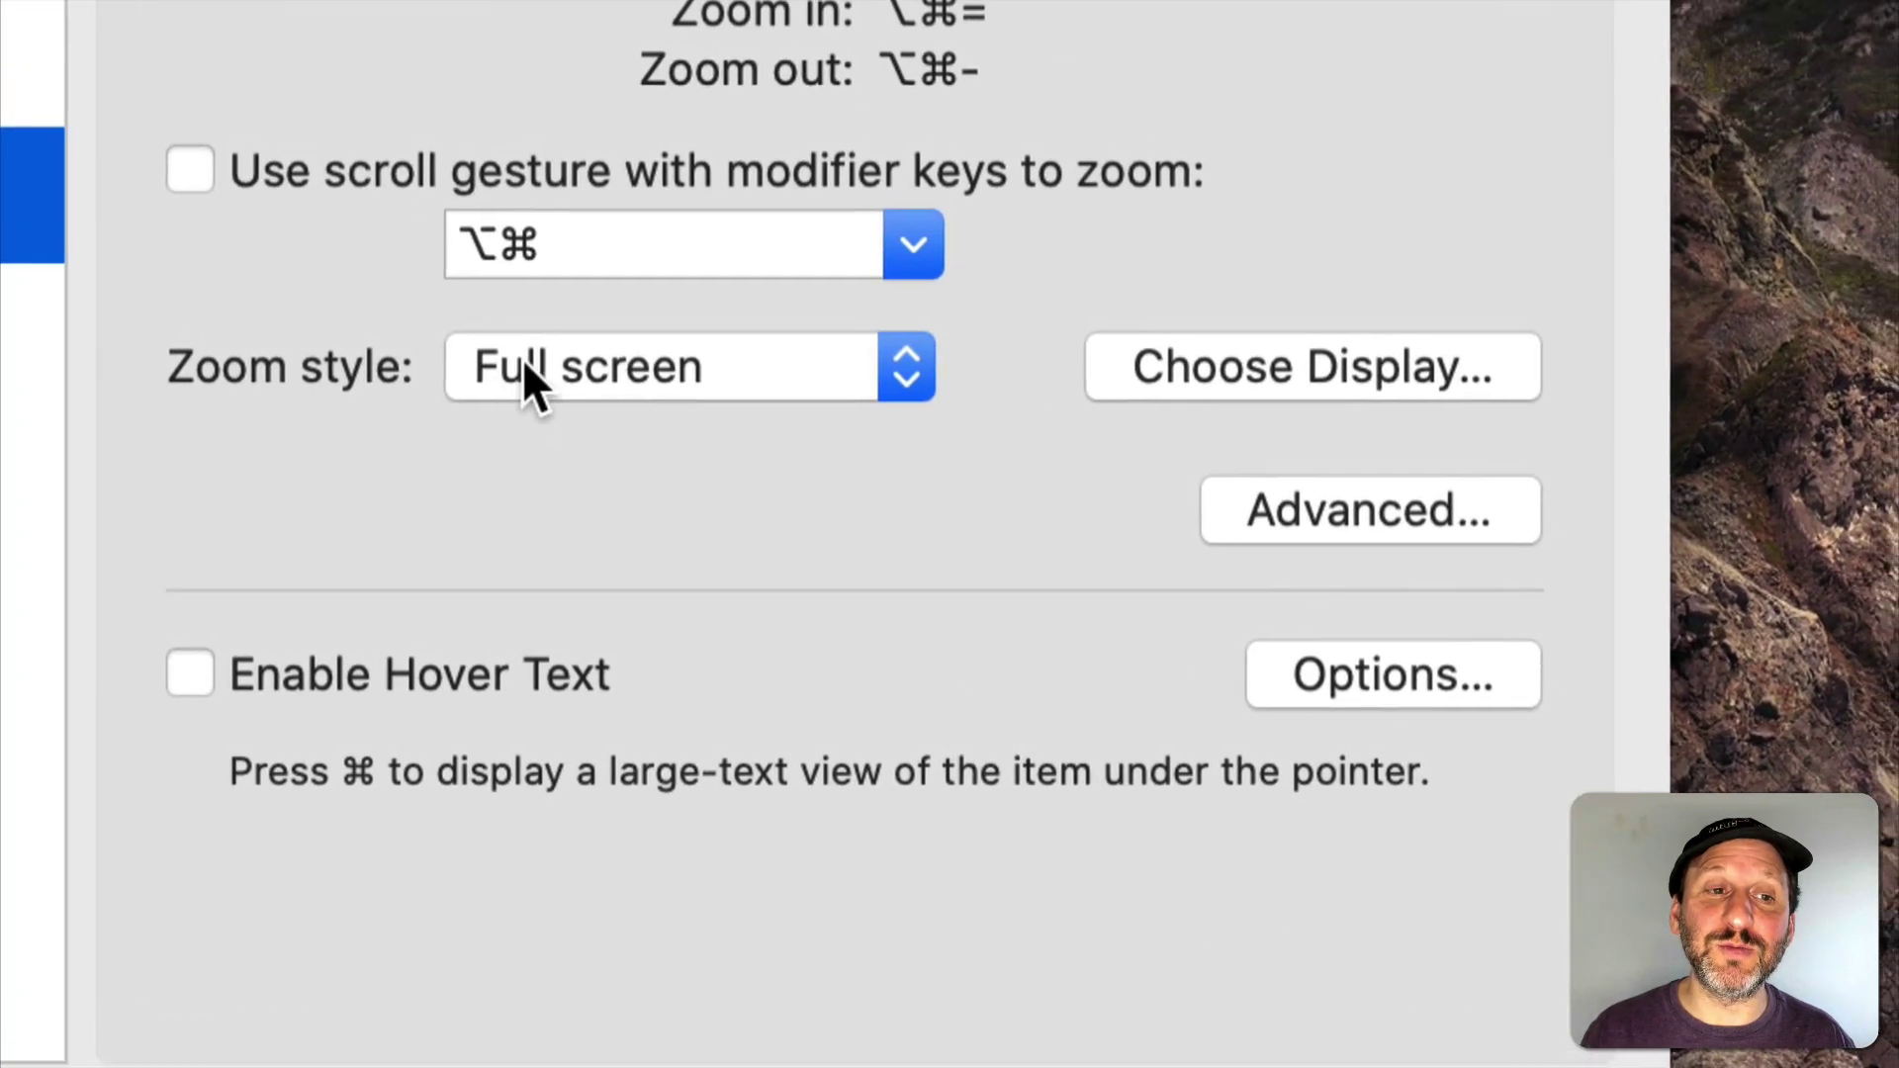
left_click(523, 357)
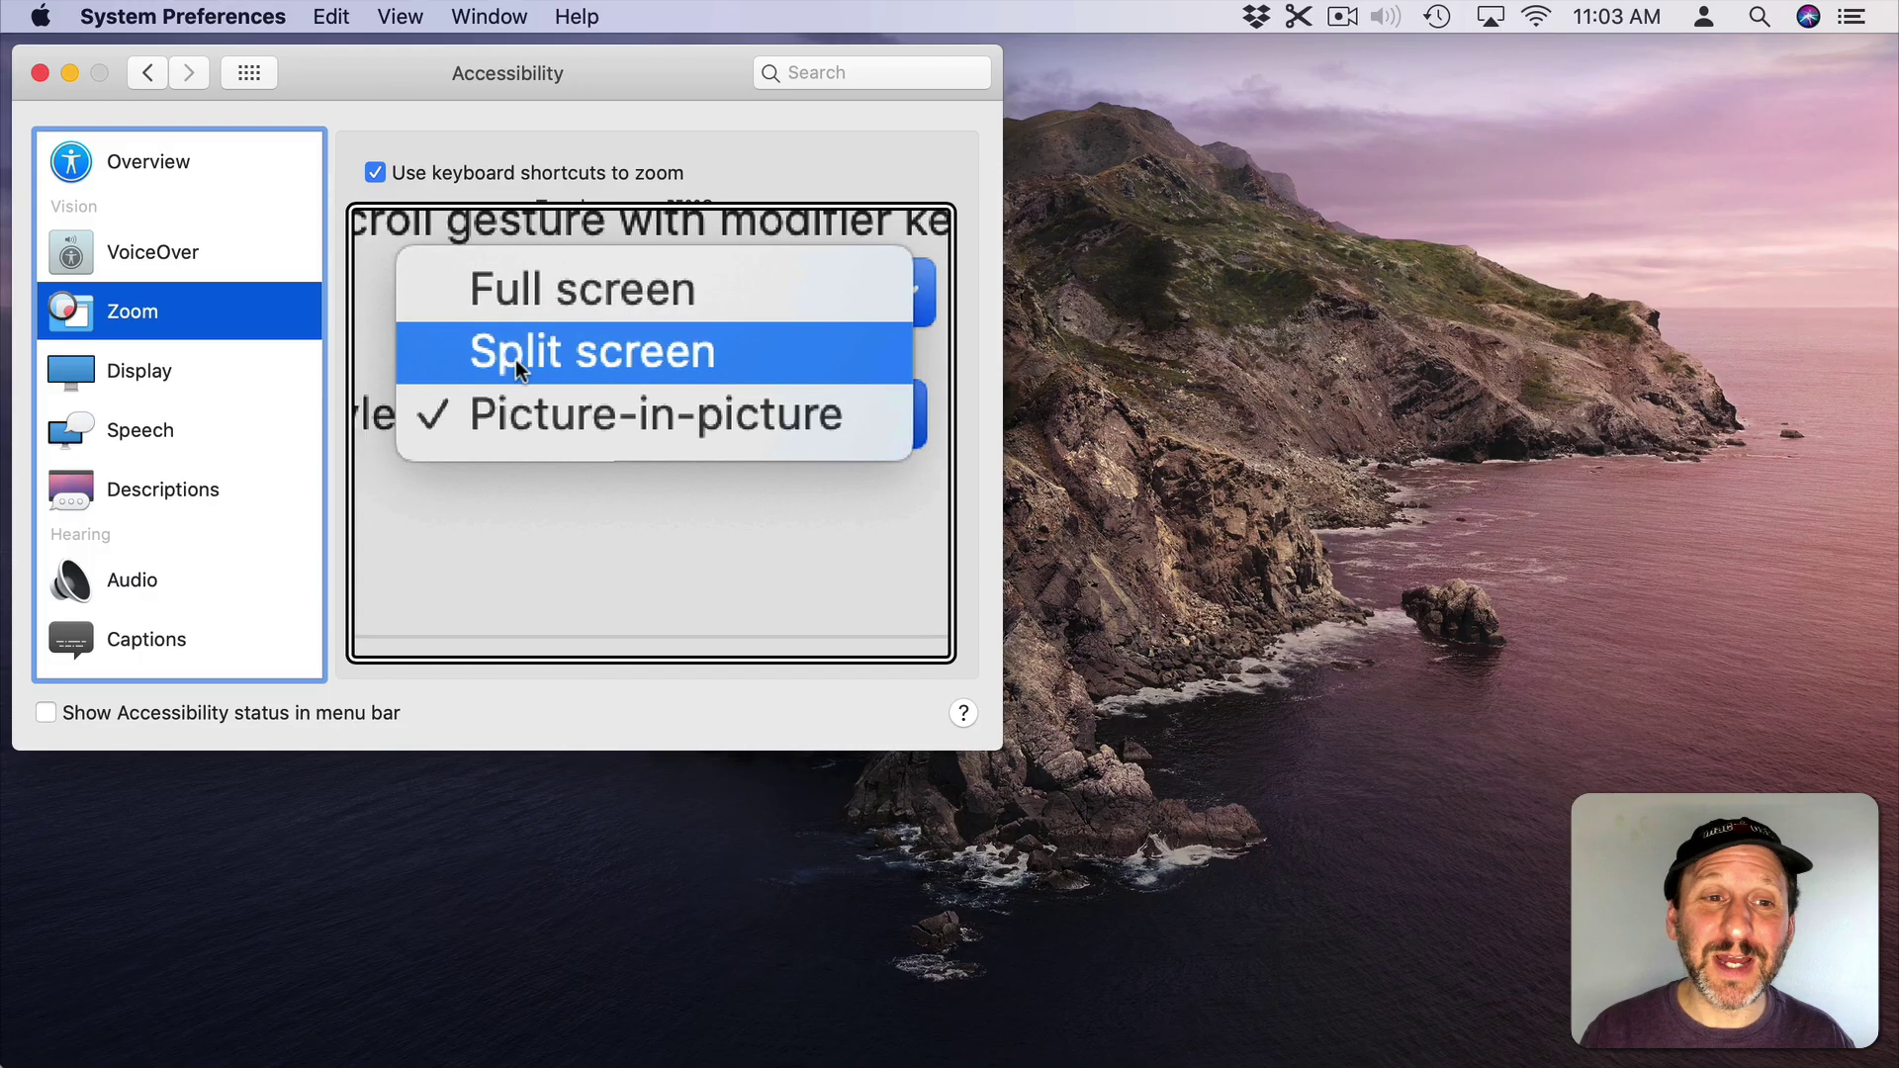
left_click(515, 359)
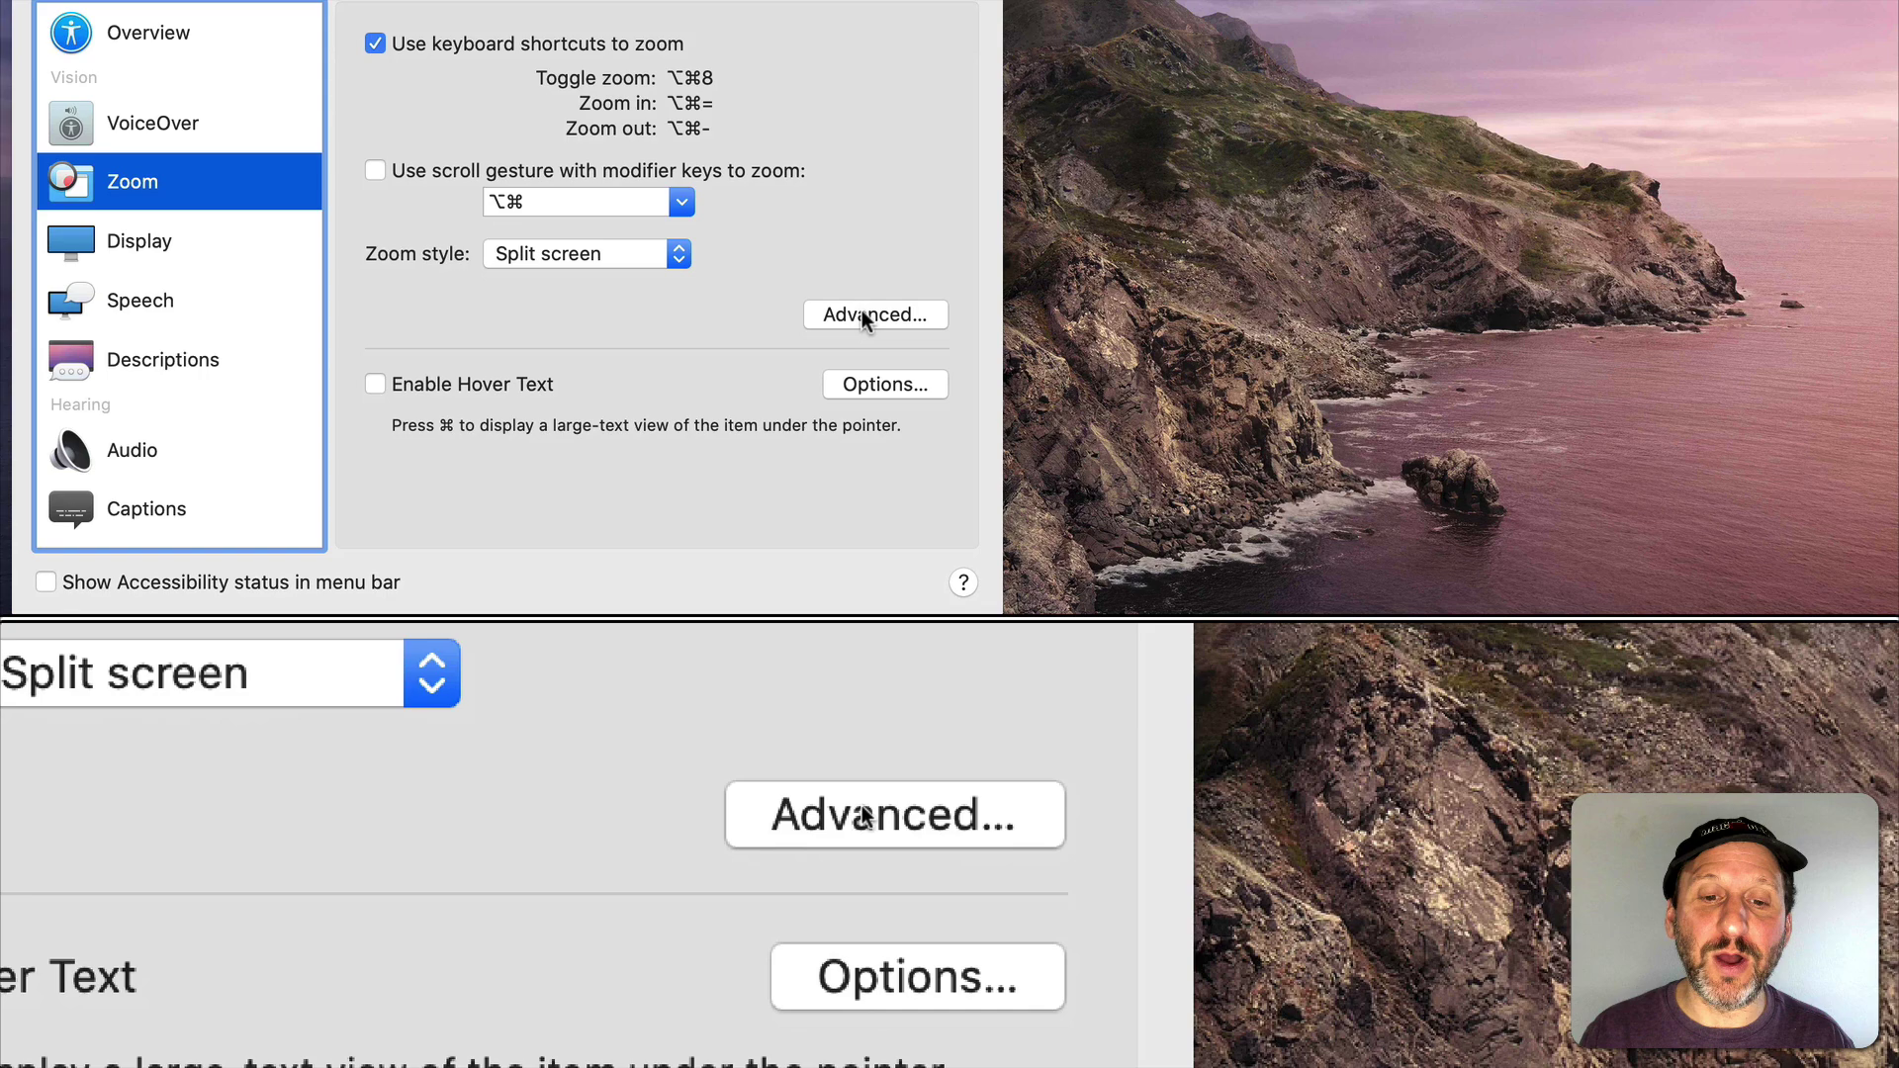
left_click(865, 317)
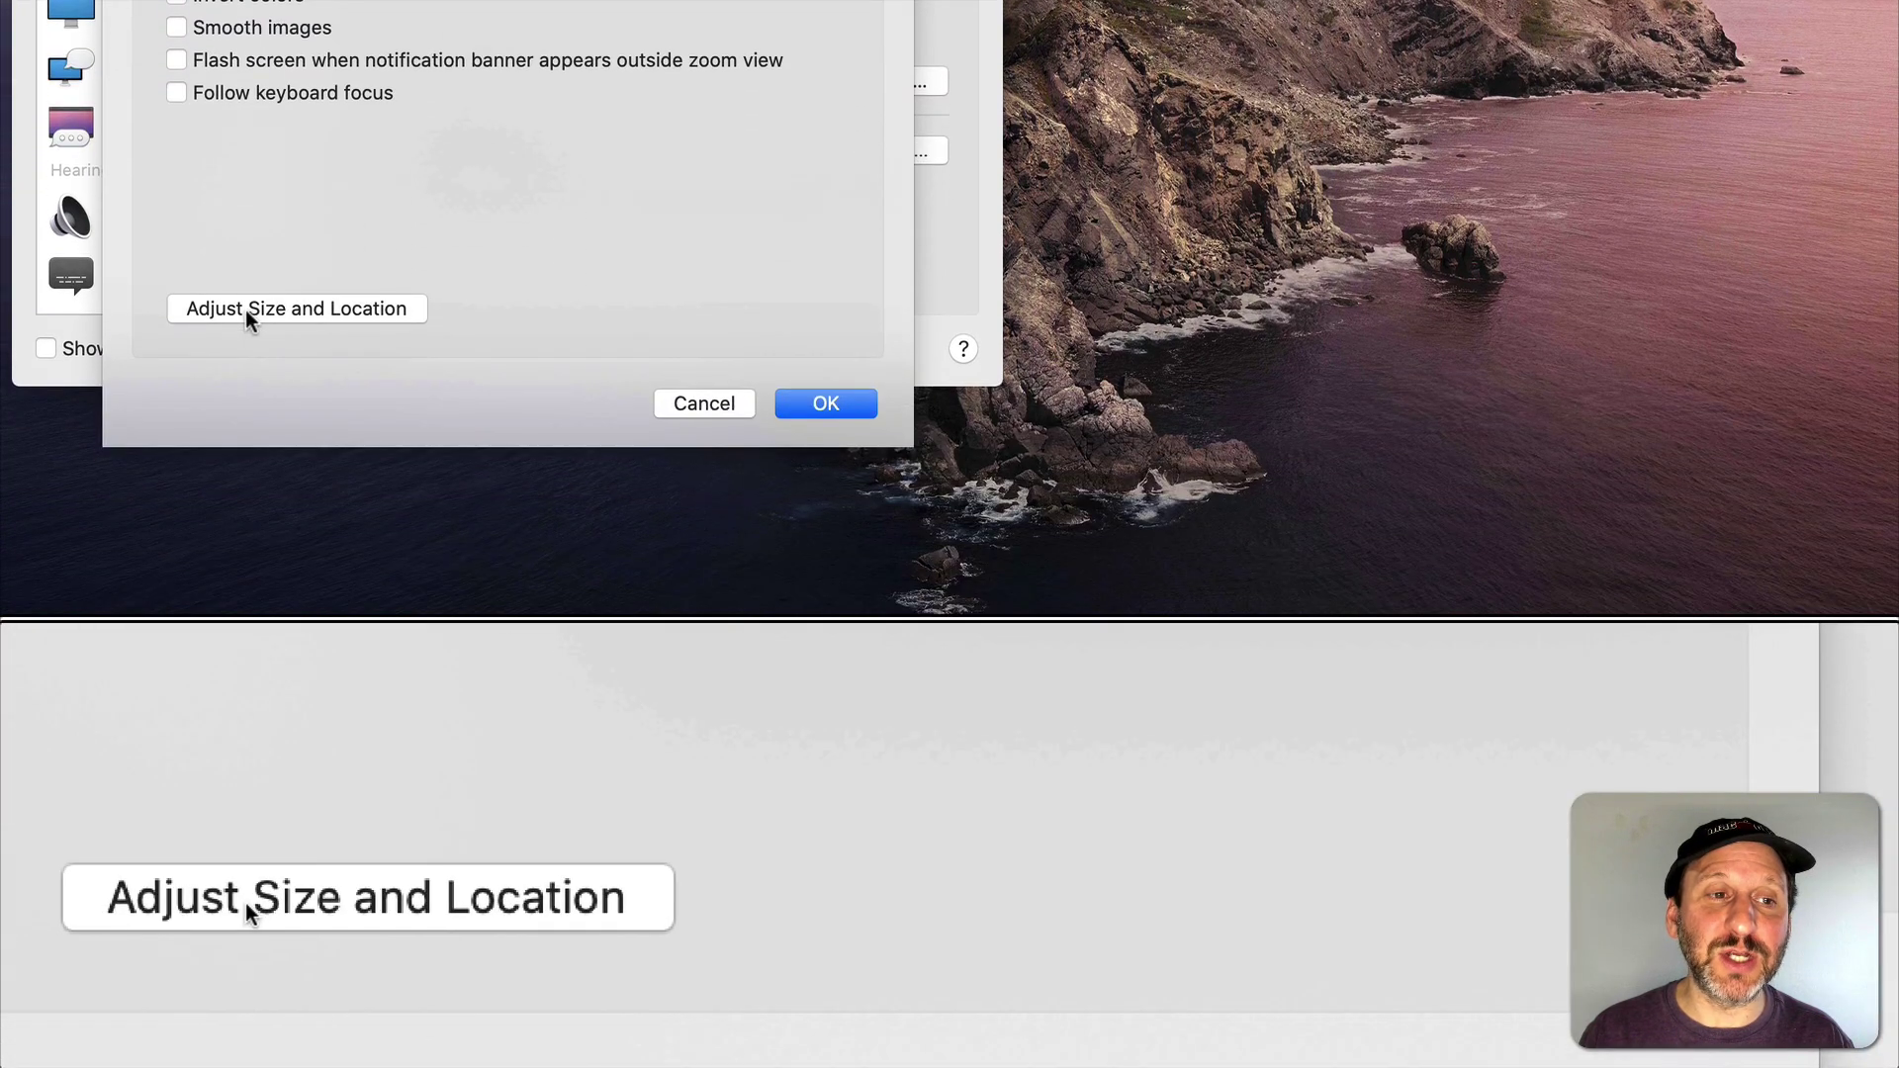
left_click(246, 310)
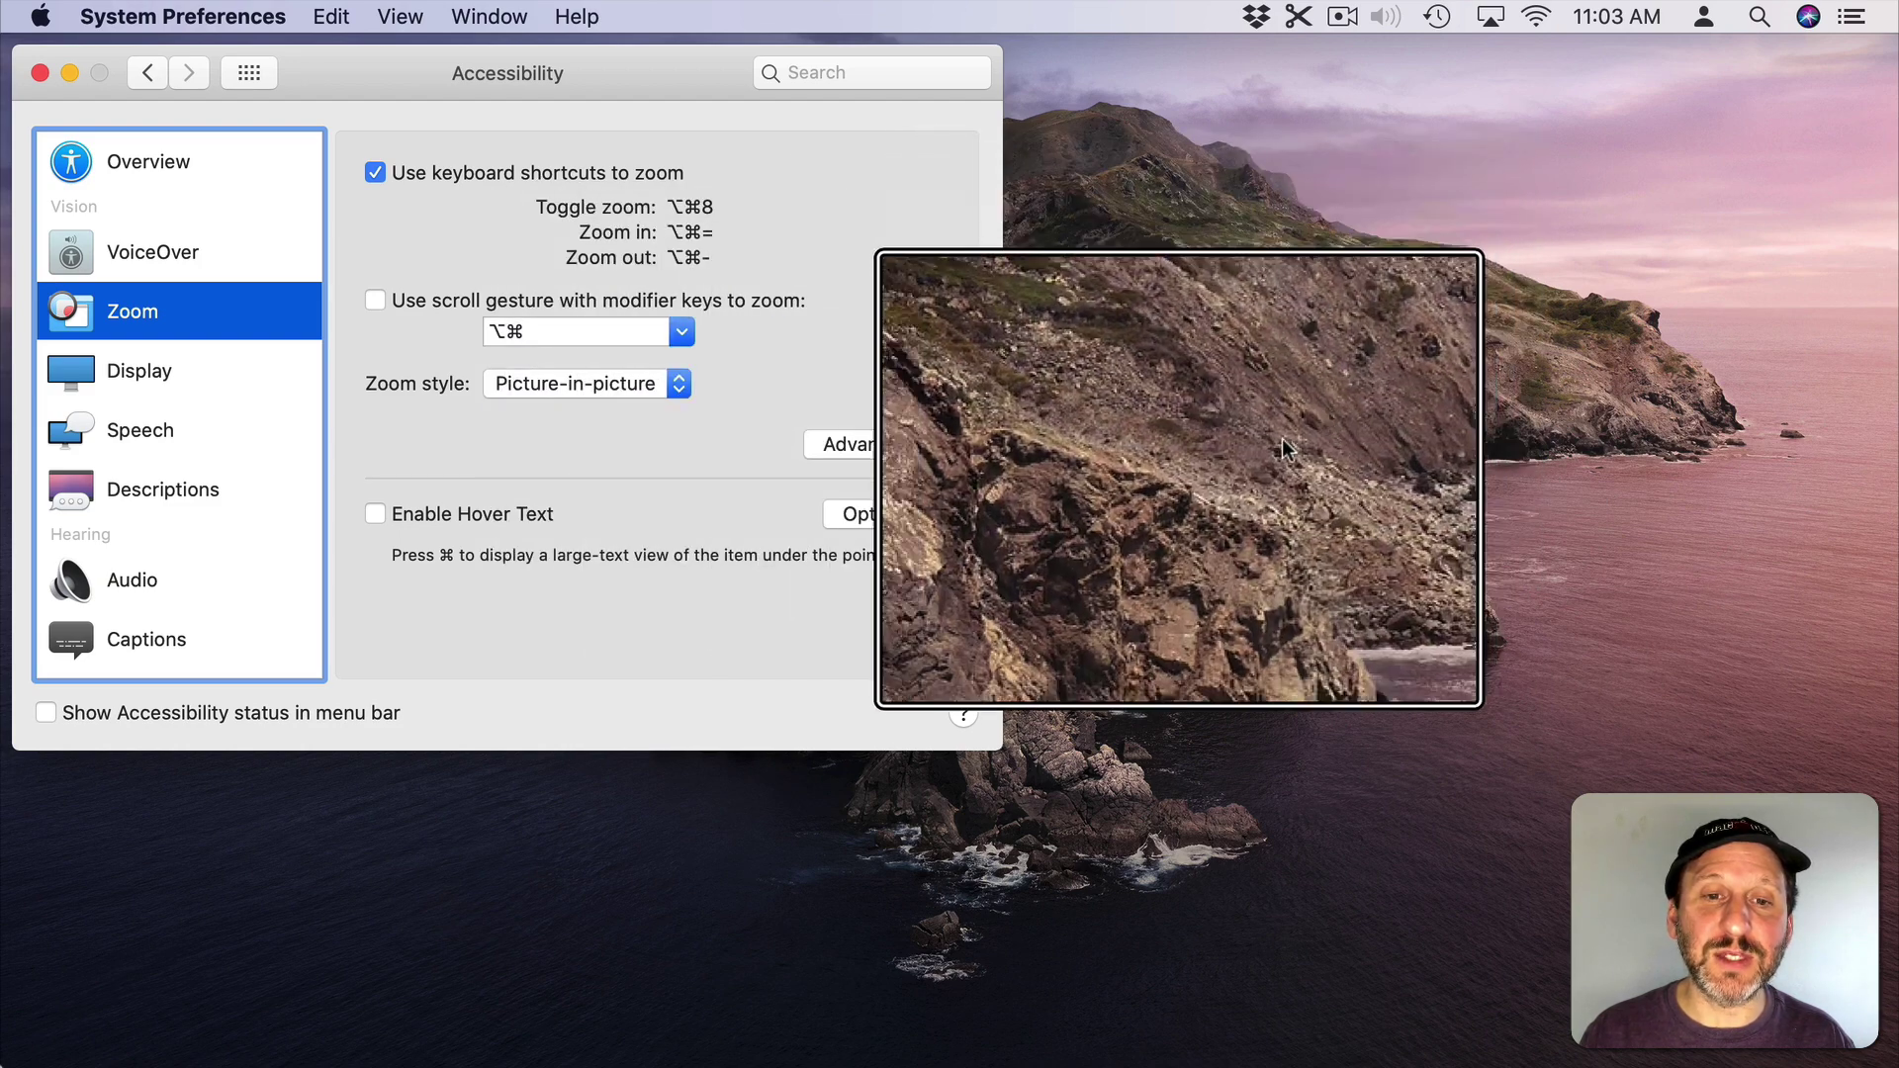
Resize the picture-in-picture zoom window through Adjust Size and Location and confirm it
left_click(875, 440)
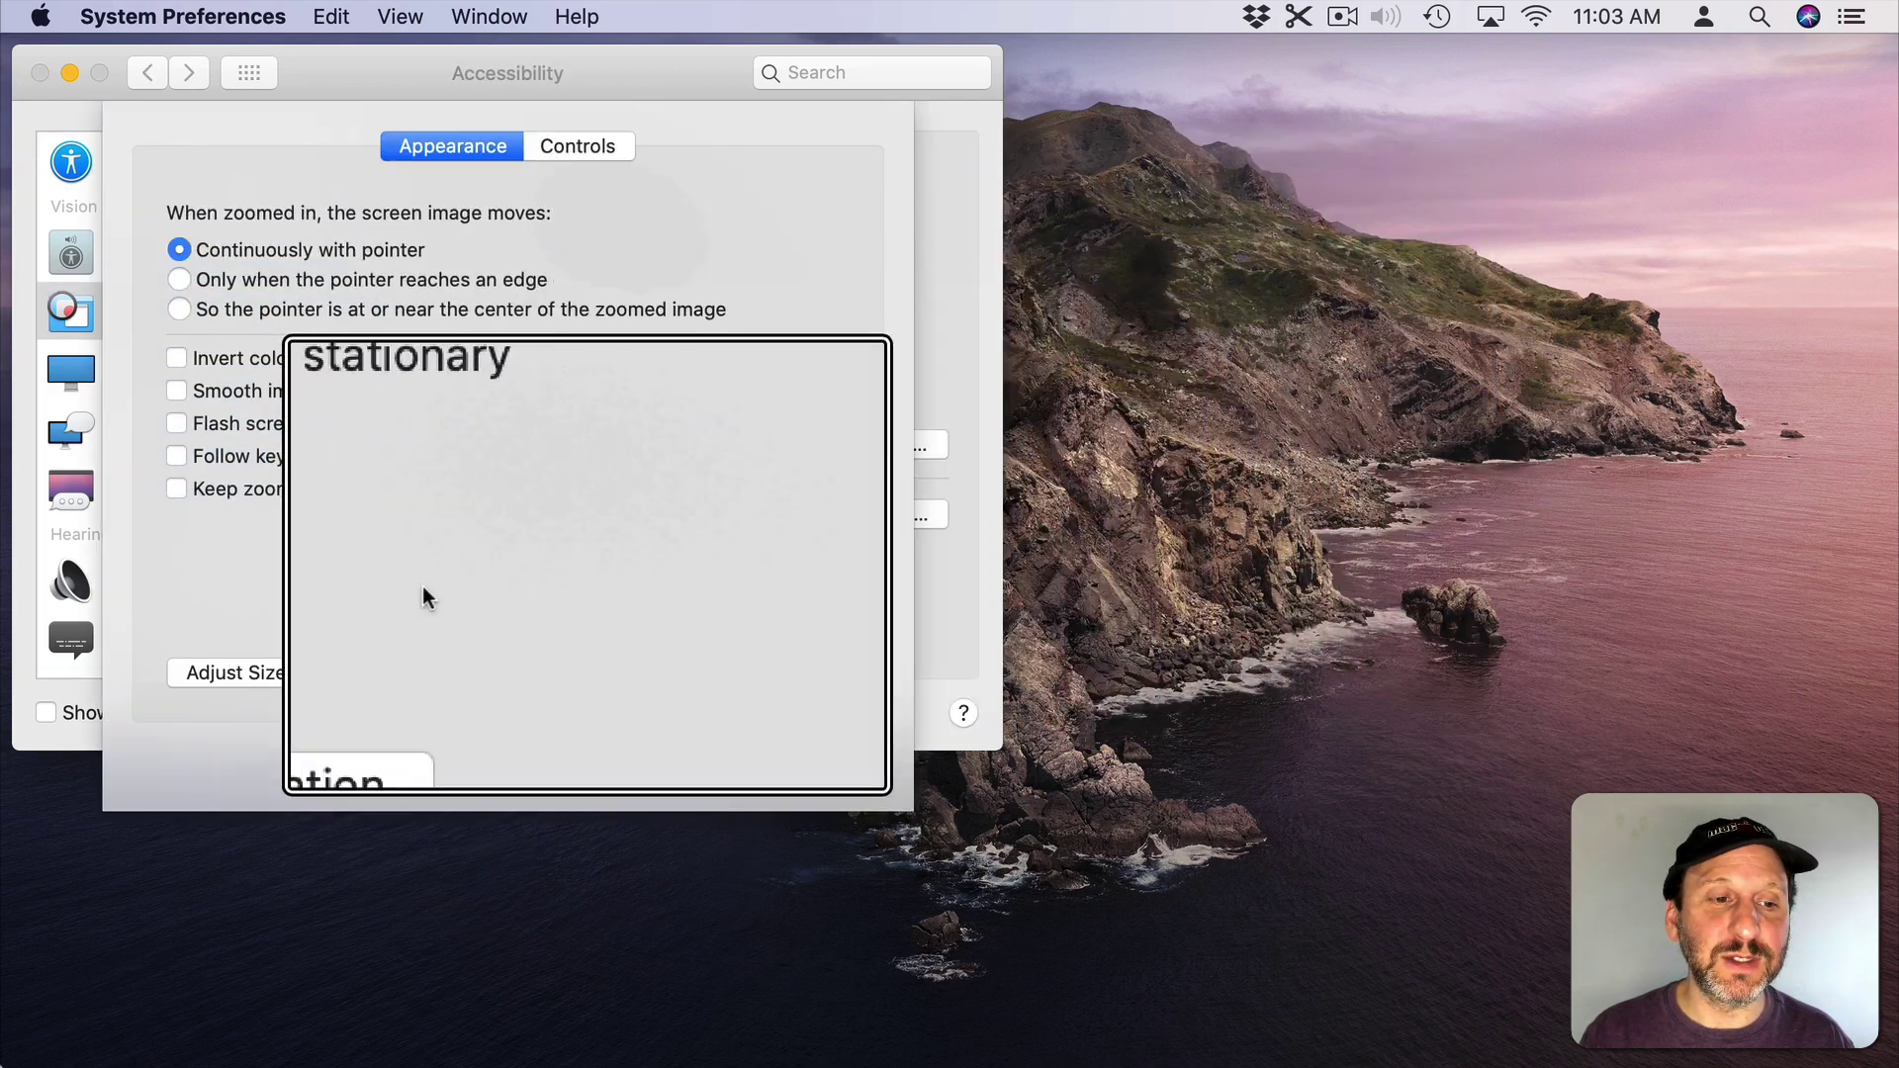
left_click(304, 683)
left_click_drag(304, 683, 305, 685)
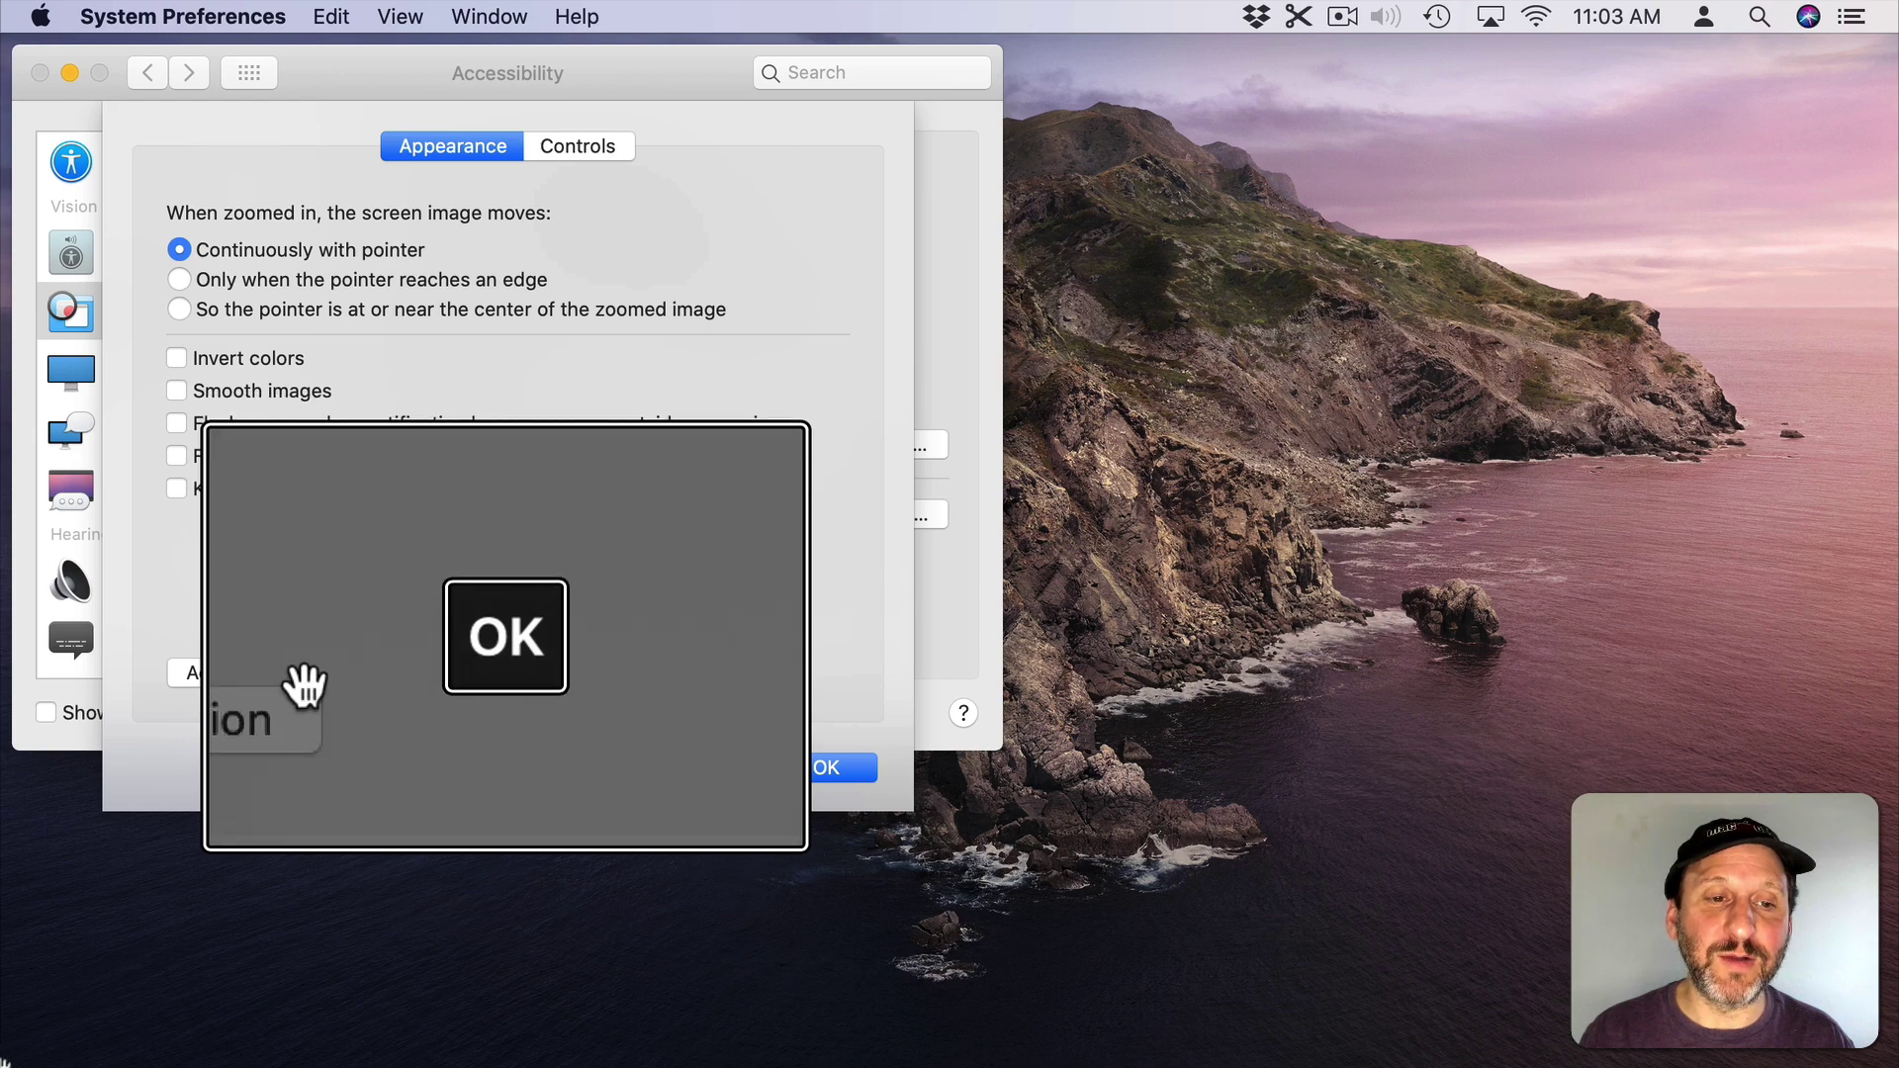
left_click(305, 684)
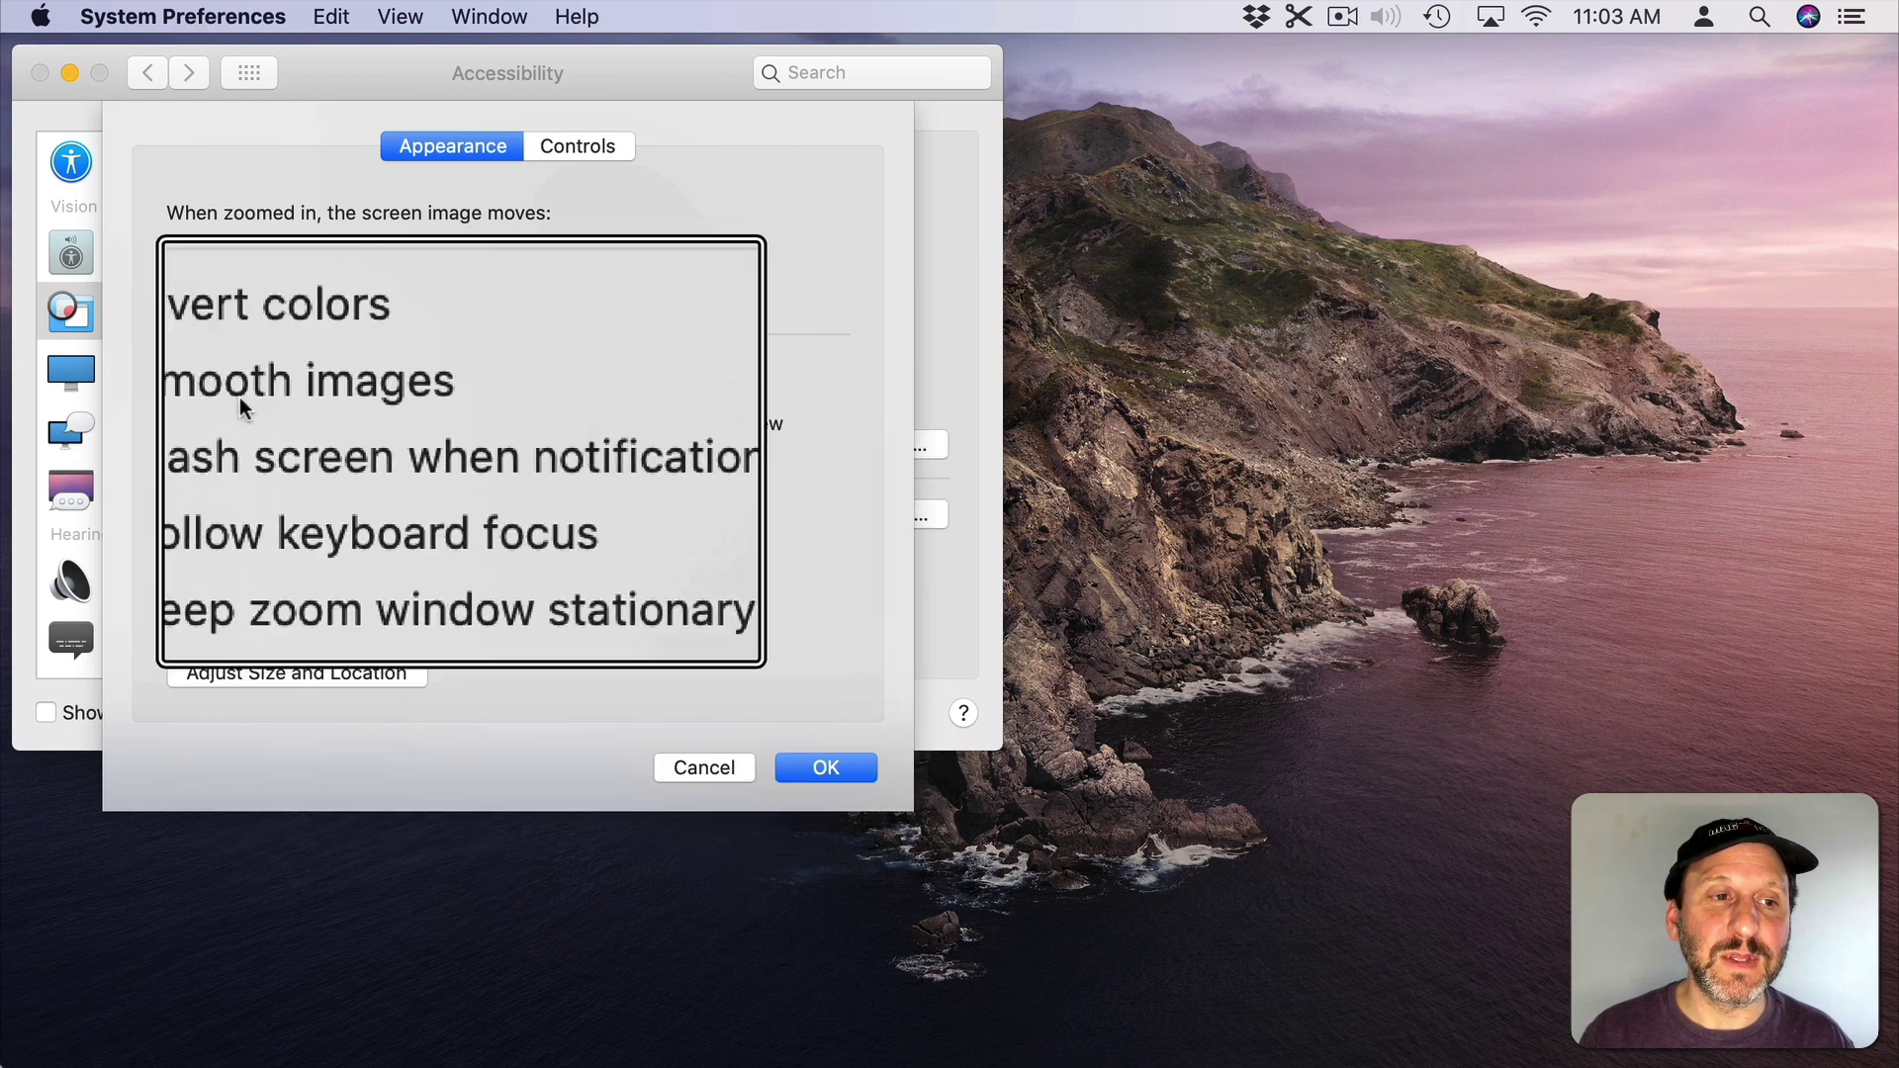
Try Invert colors and Smooth images, leaving both switched off
left_click(177, 358)
left_click(177, 364)
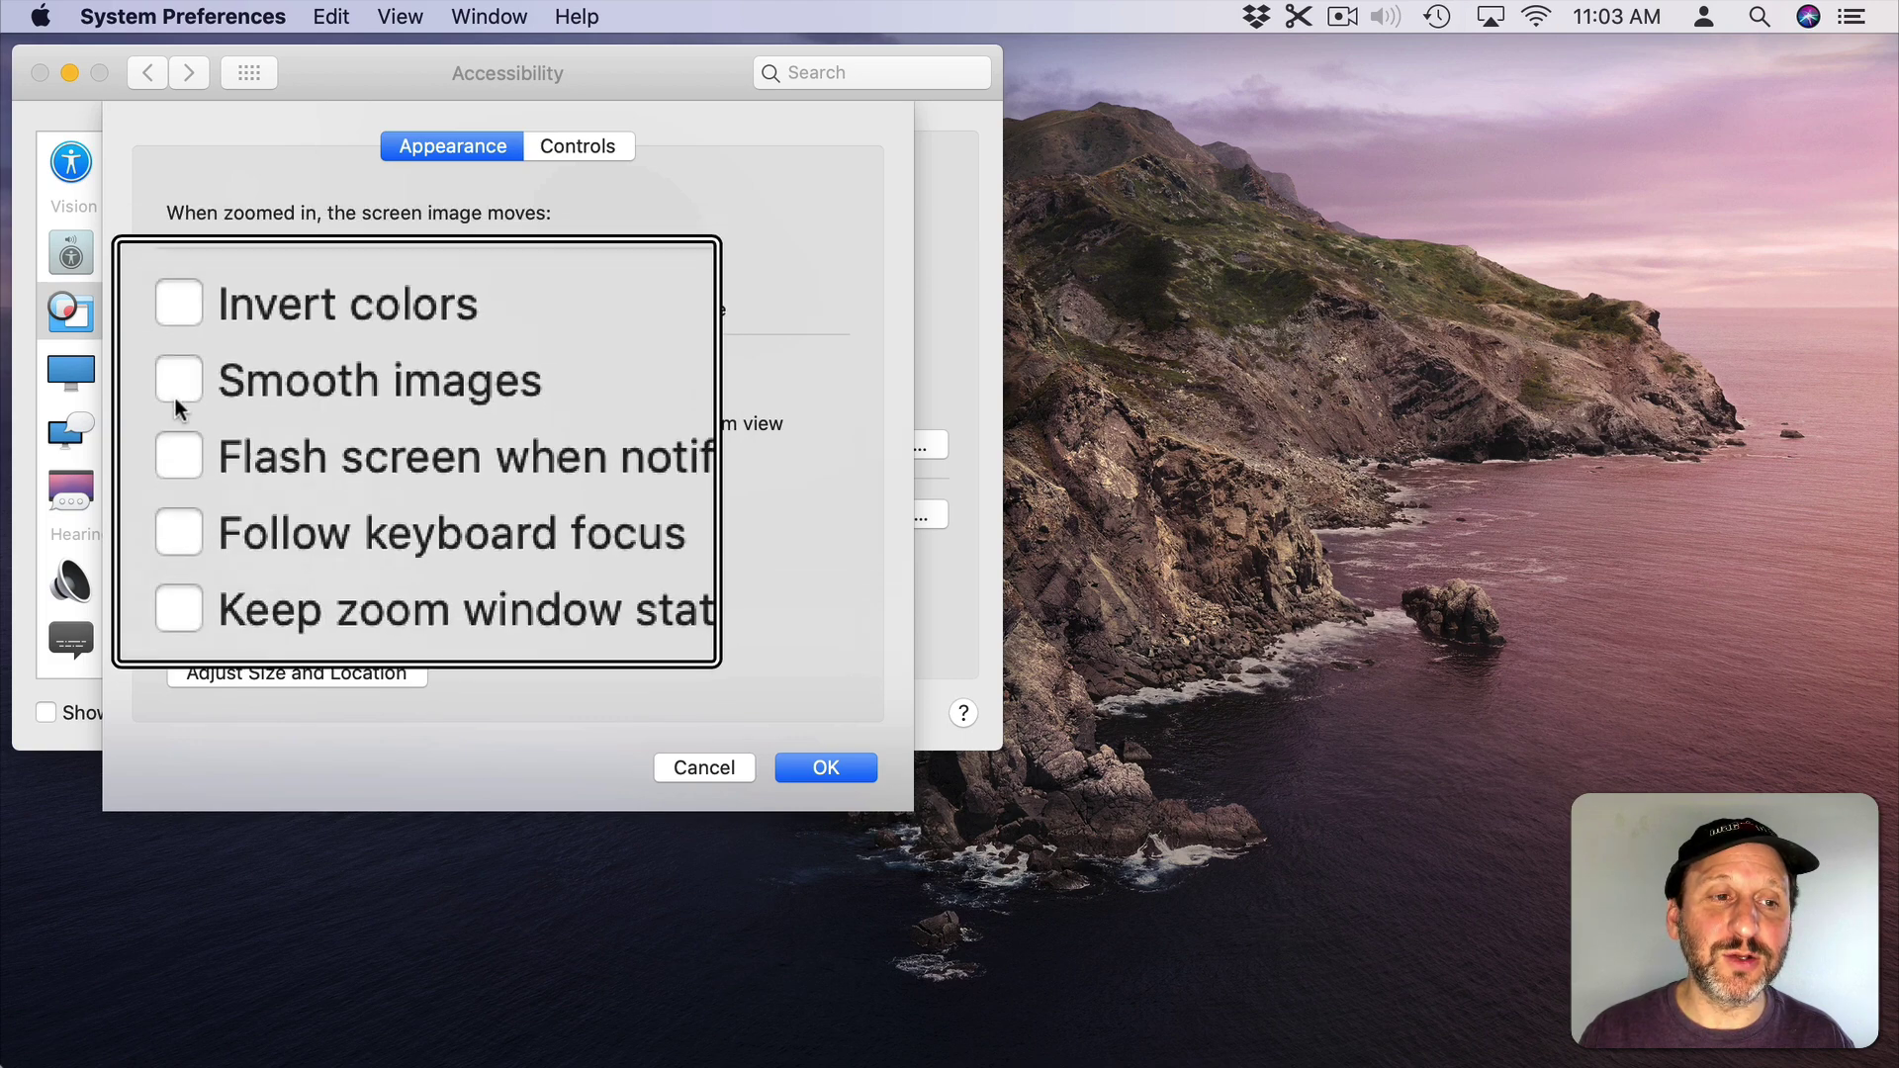
left_click(177, 398)
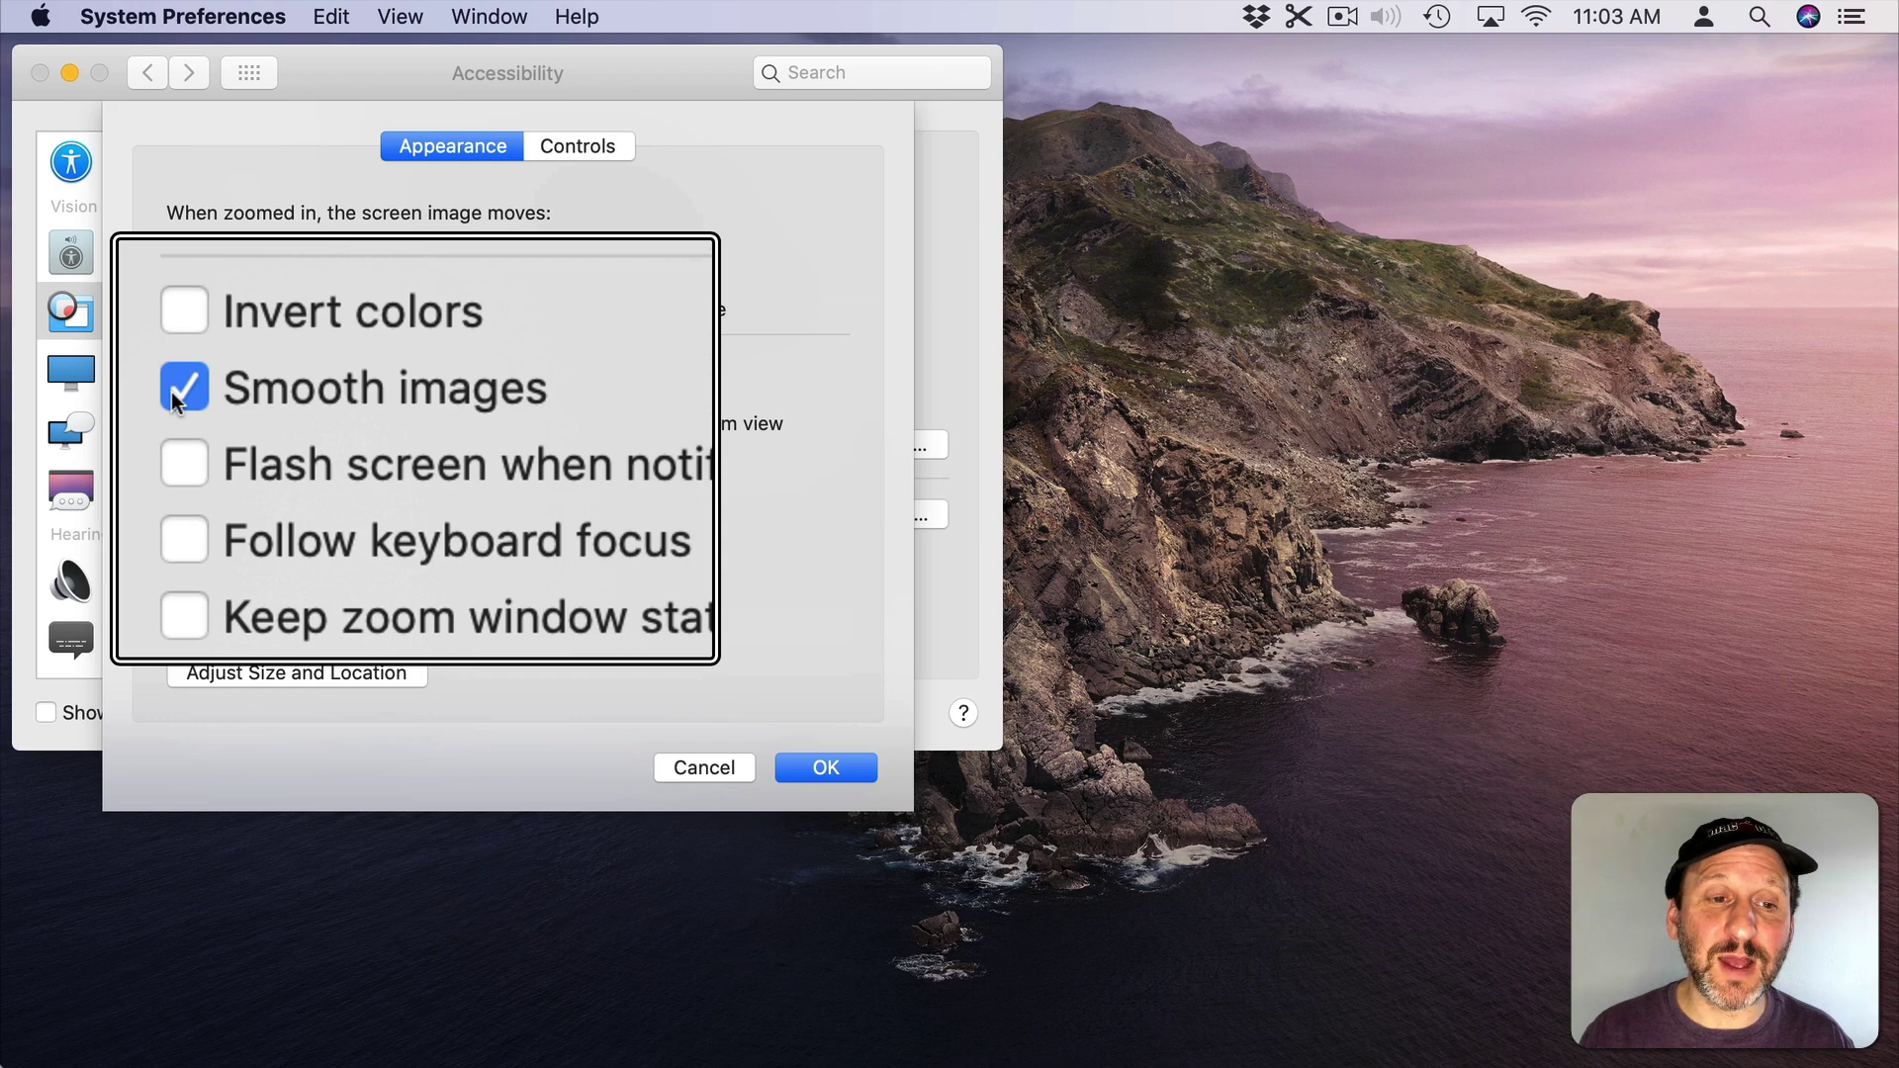
left_click(174, 390)
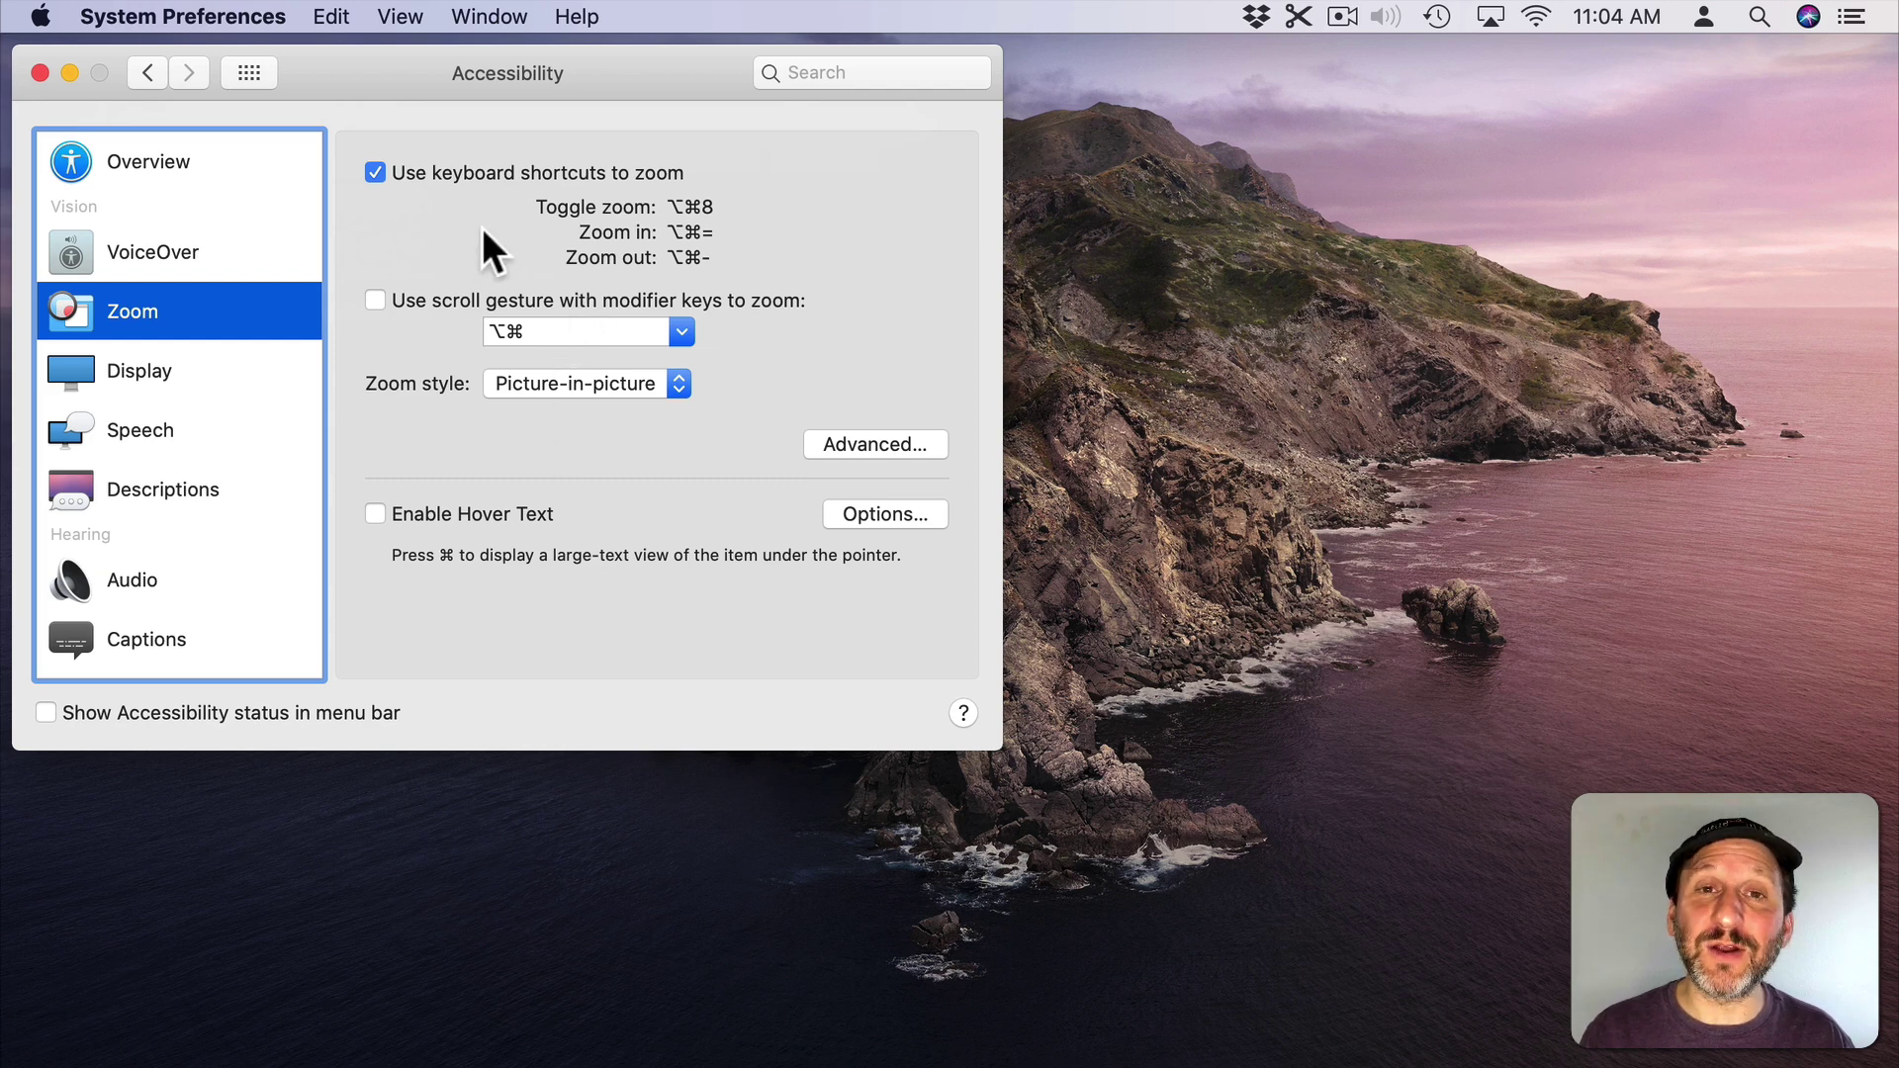
Enable Hover Text and hold Command to show an enlarged view of an item
left_click(377, 513)
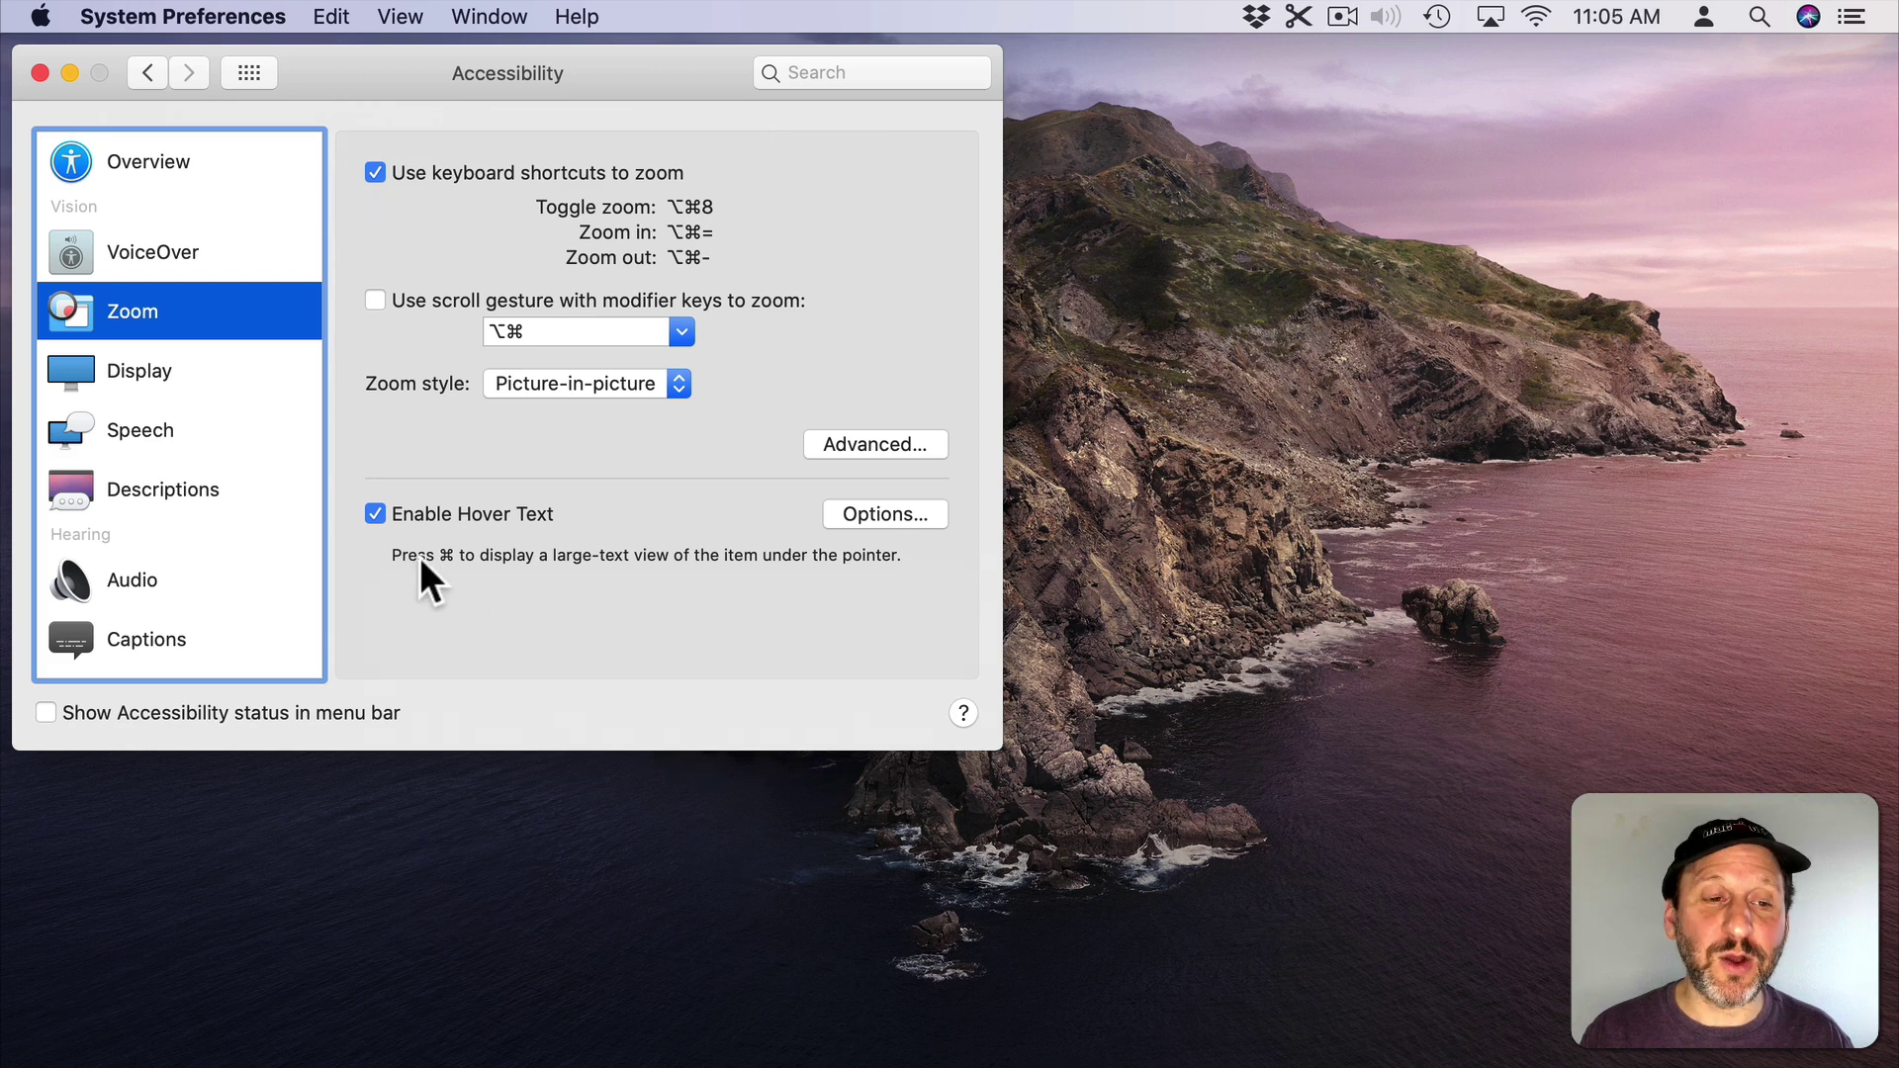
key("super")
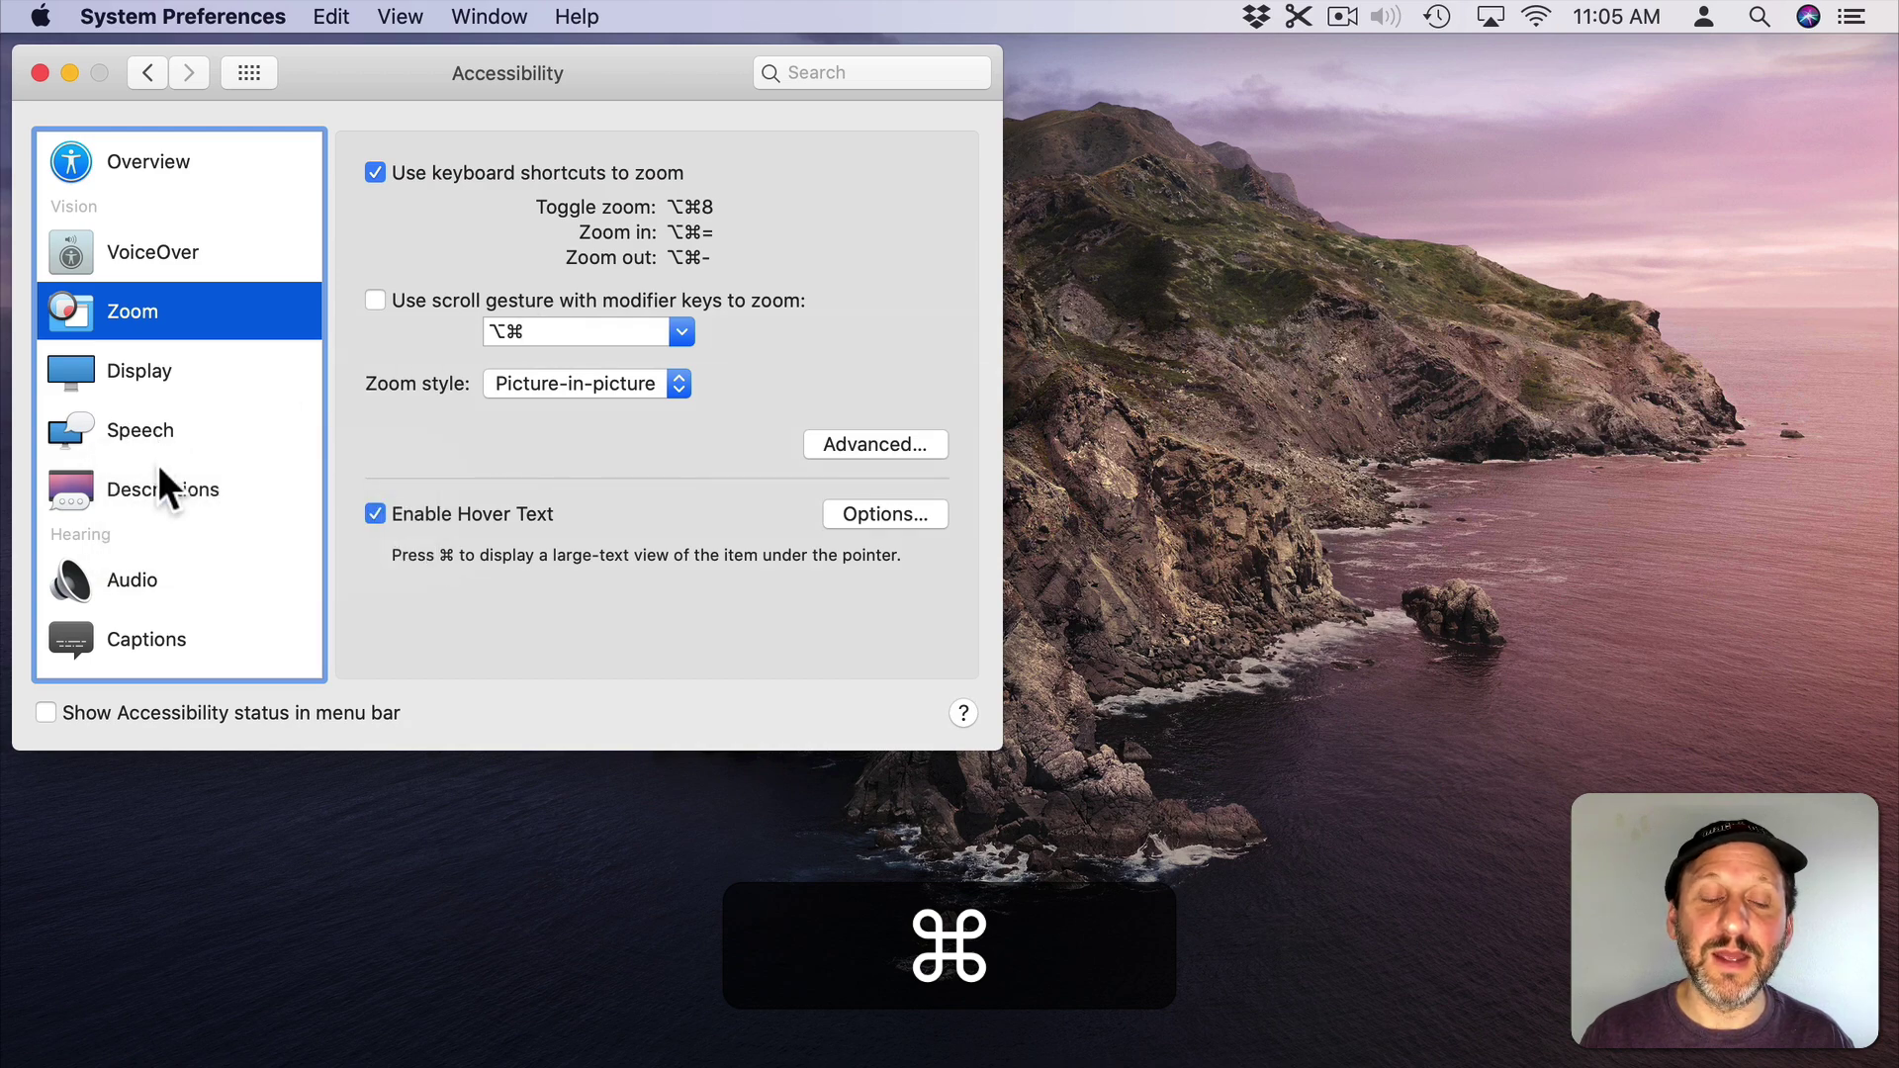
Show the MacMost article as hover text, then confirm Hover Text options: location None, modifier Command
left_click(202, 1029)
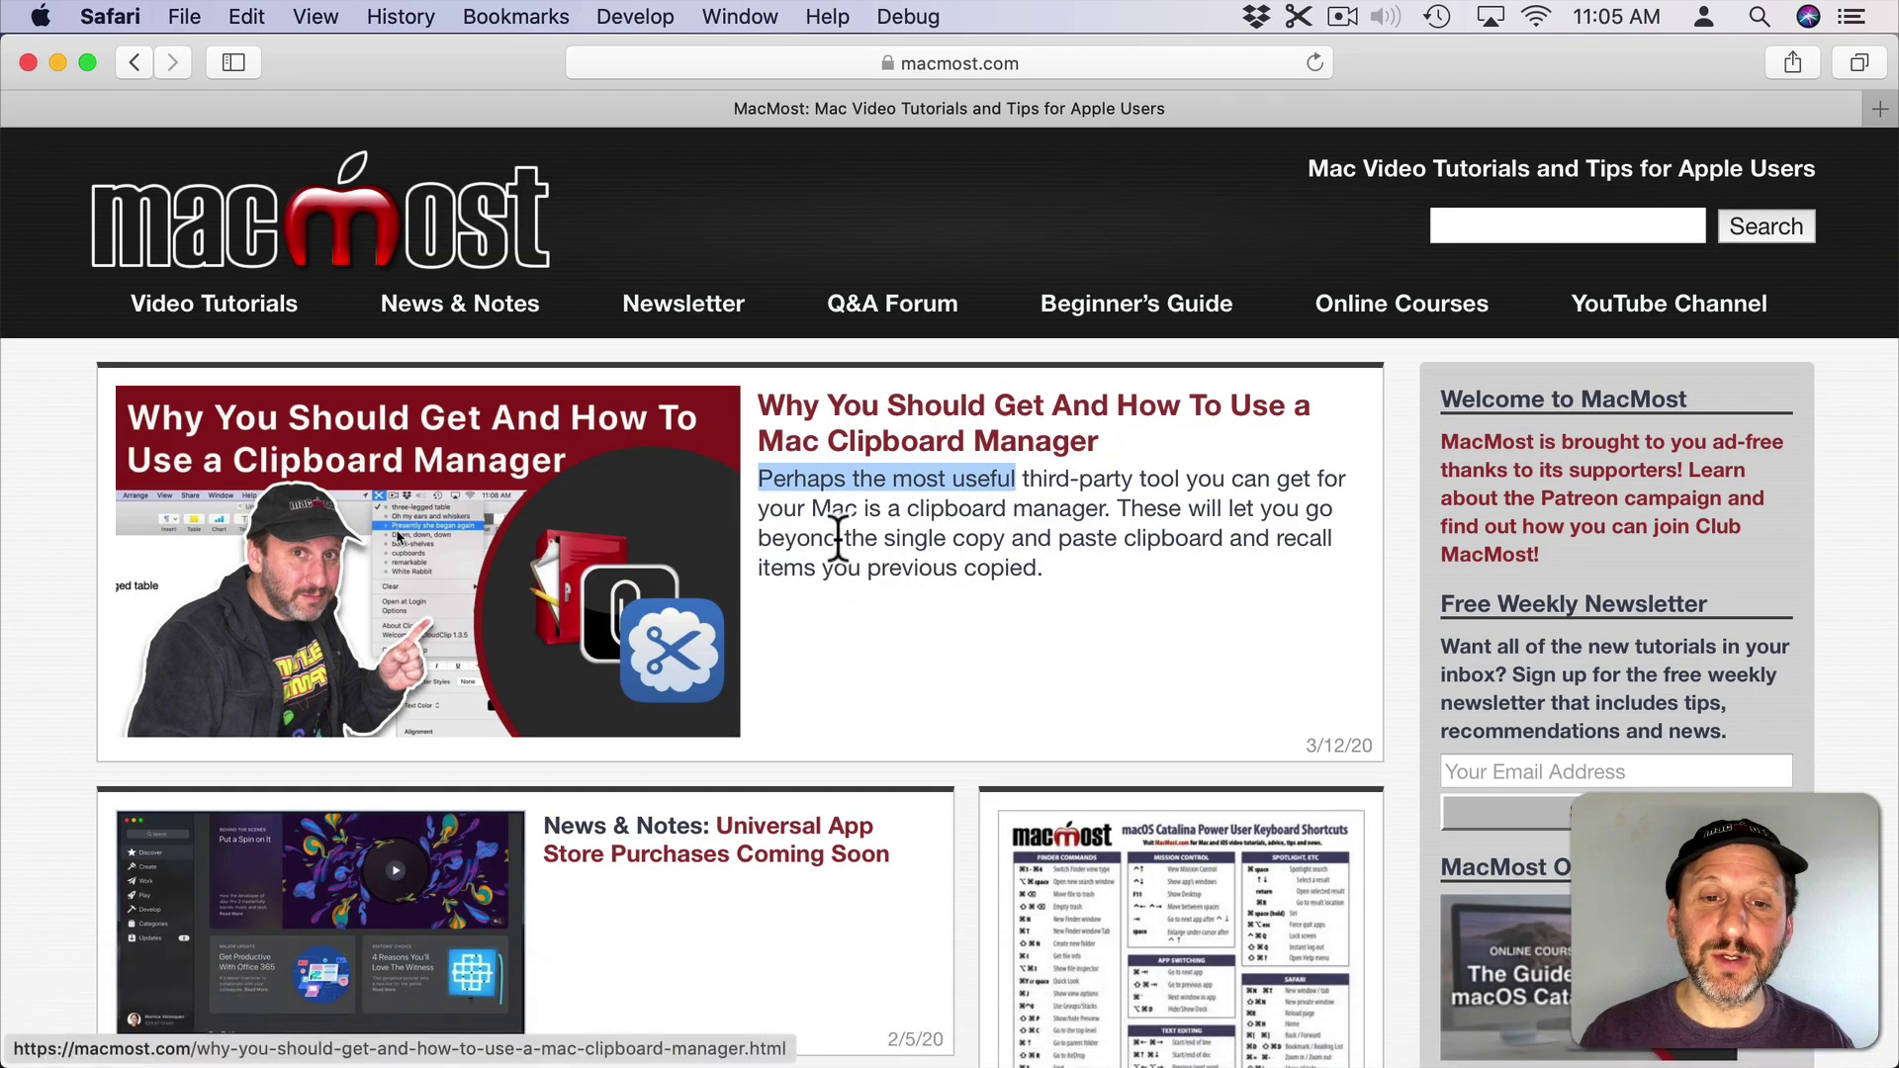
key("super")
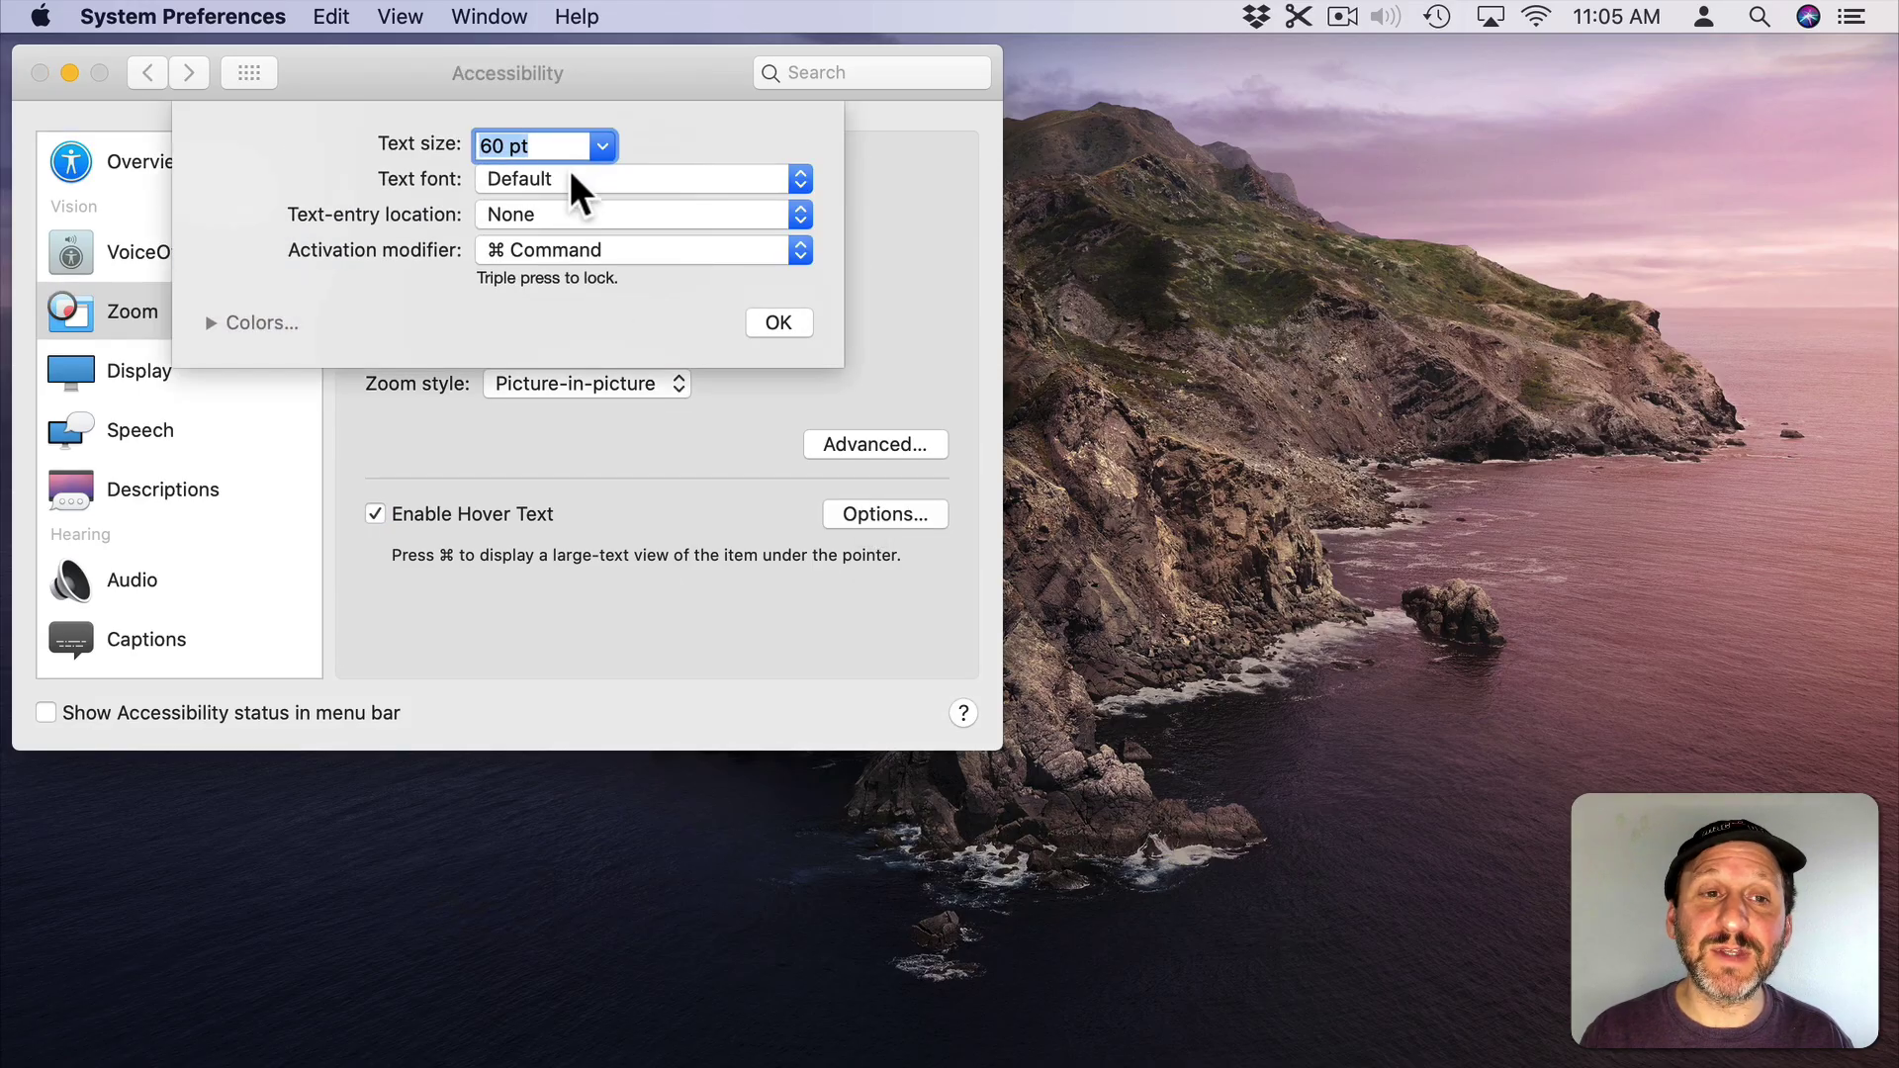
left_click(521, 216)
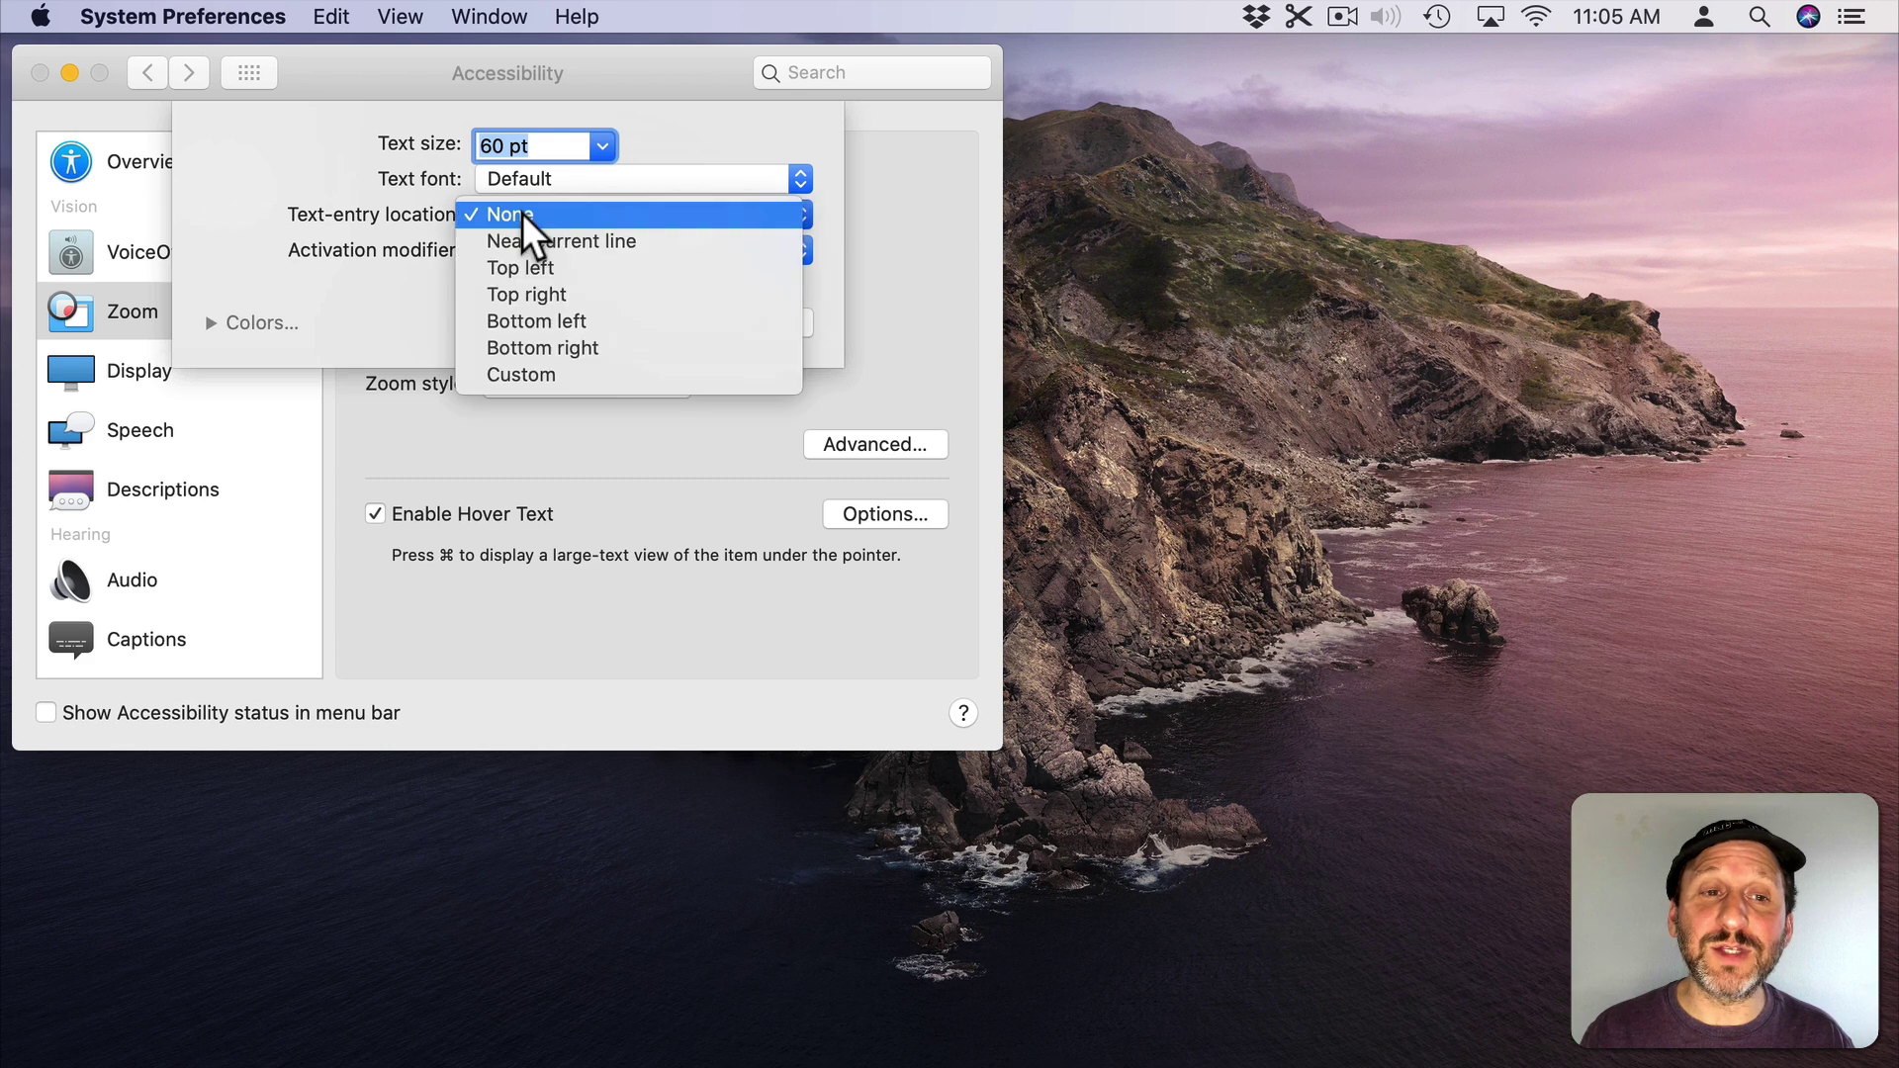
left_click(512, 214)
left_click(519, 253)
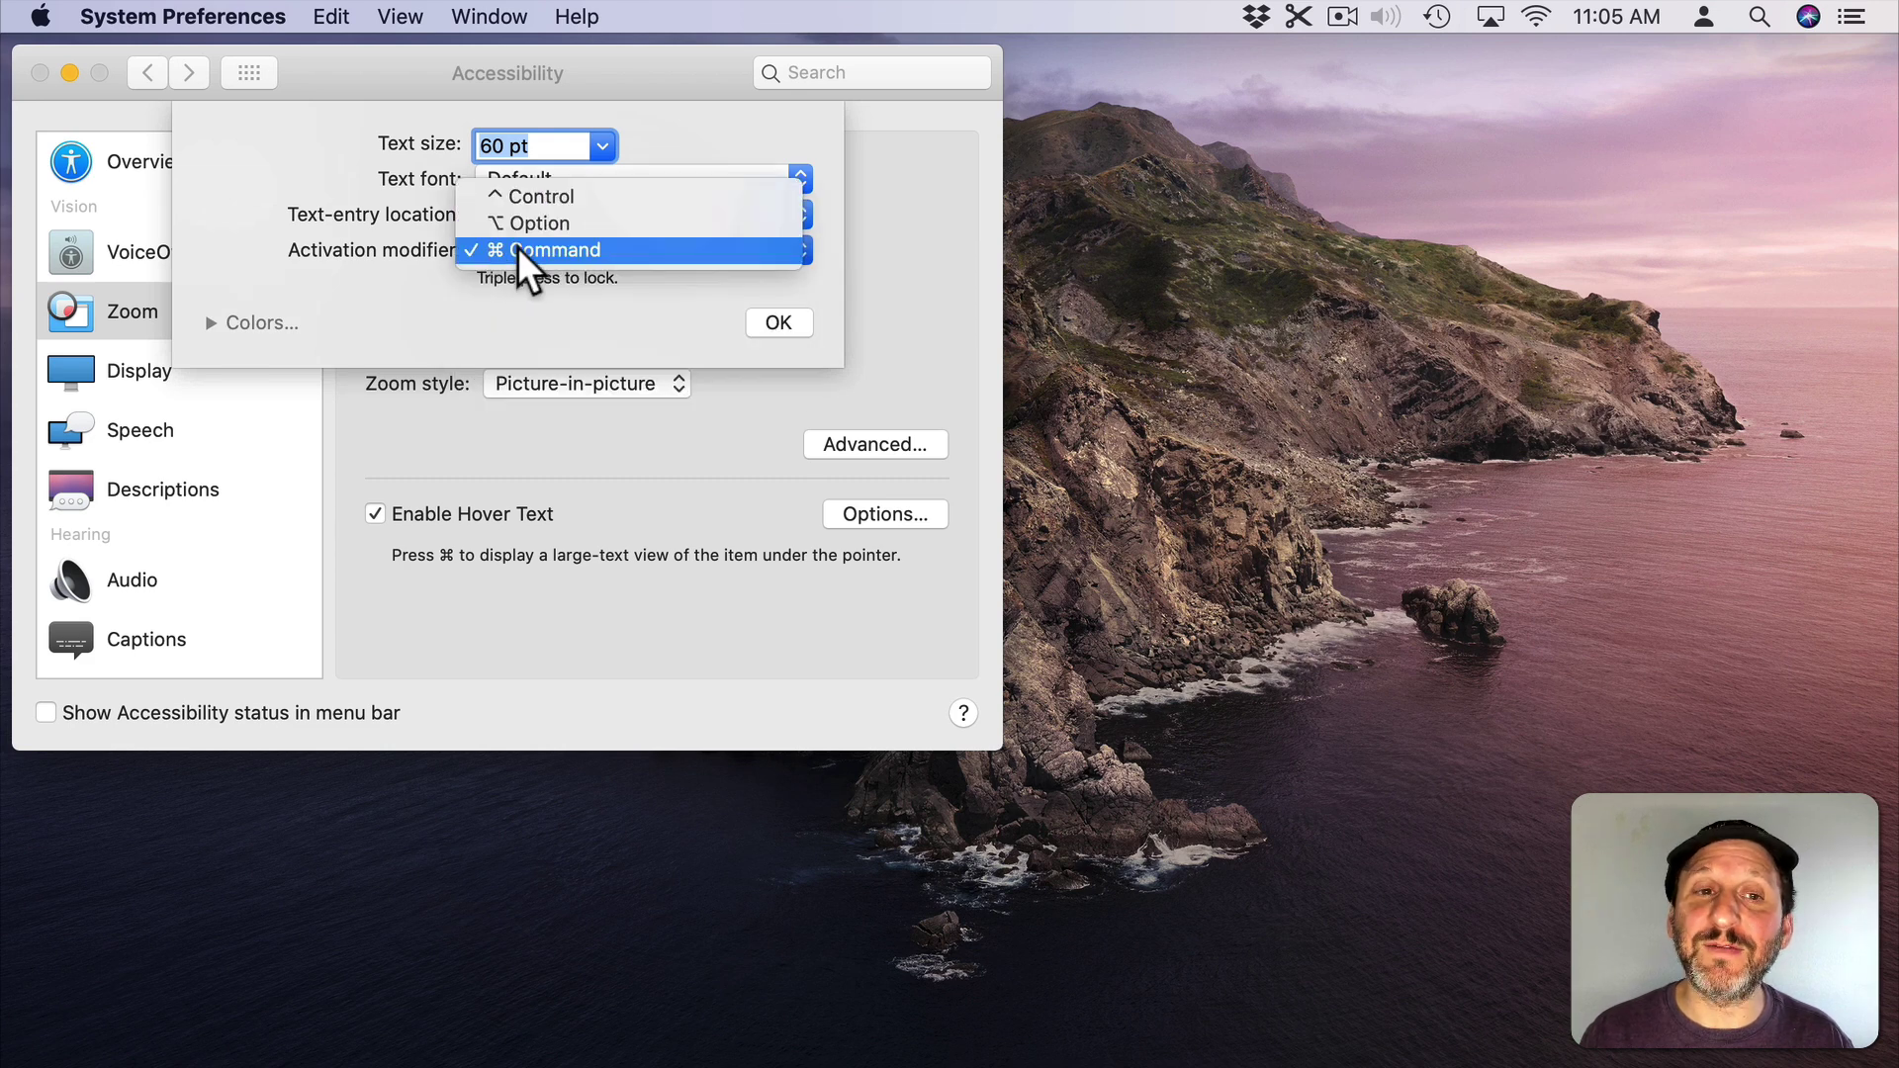
left_click(520, 249)
left_click(210, 323)
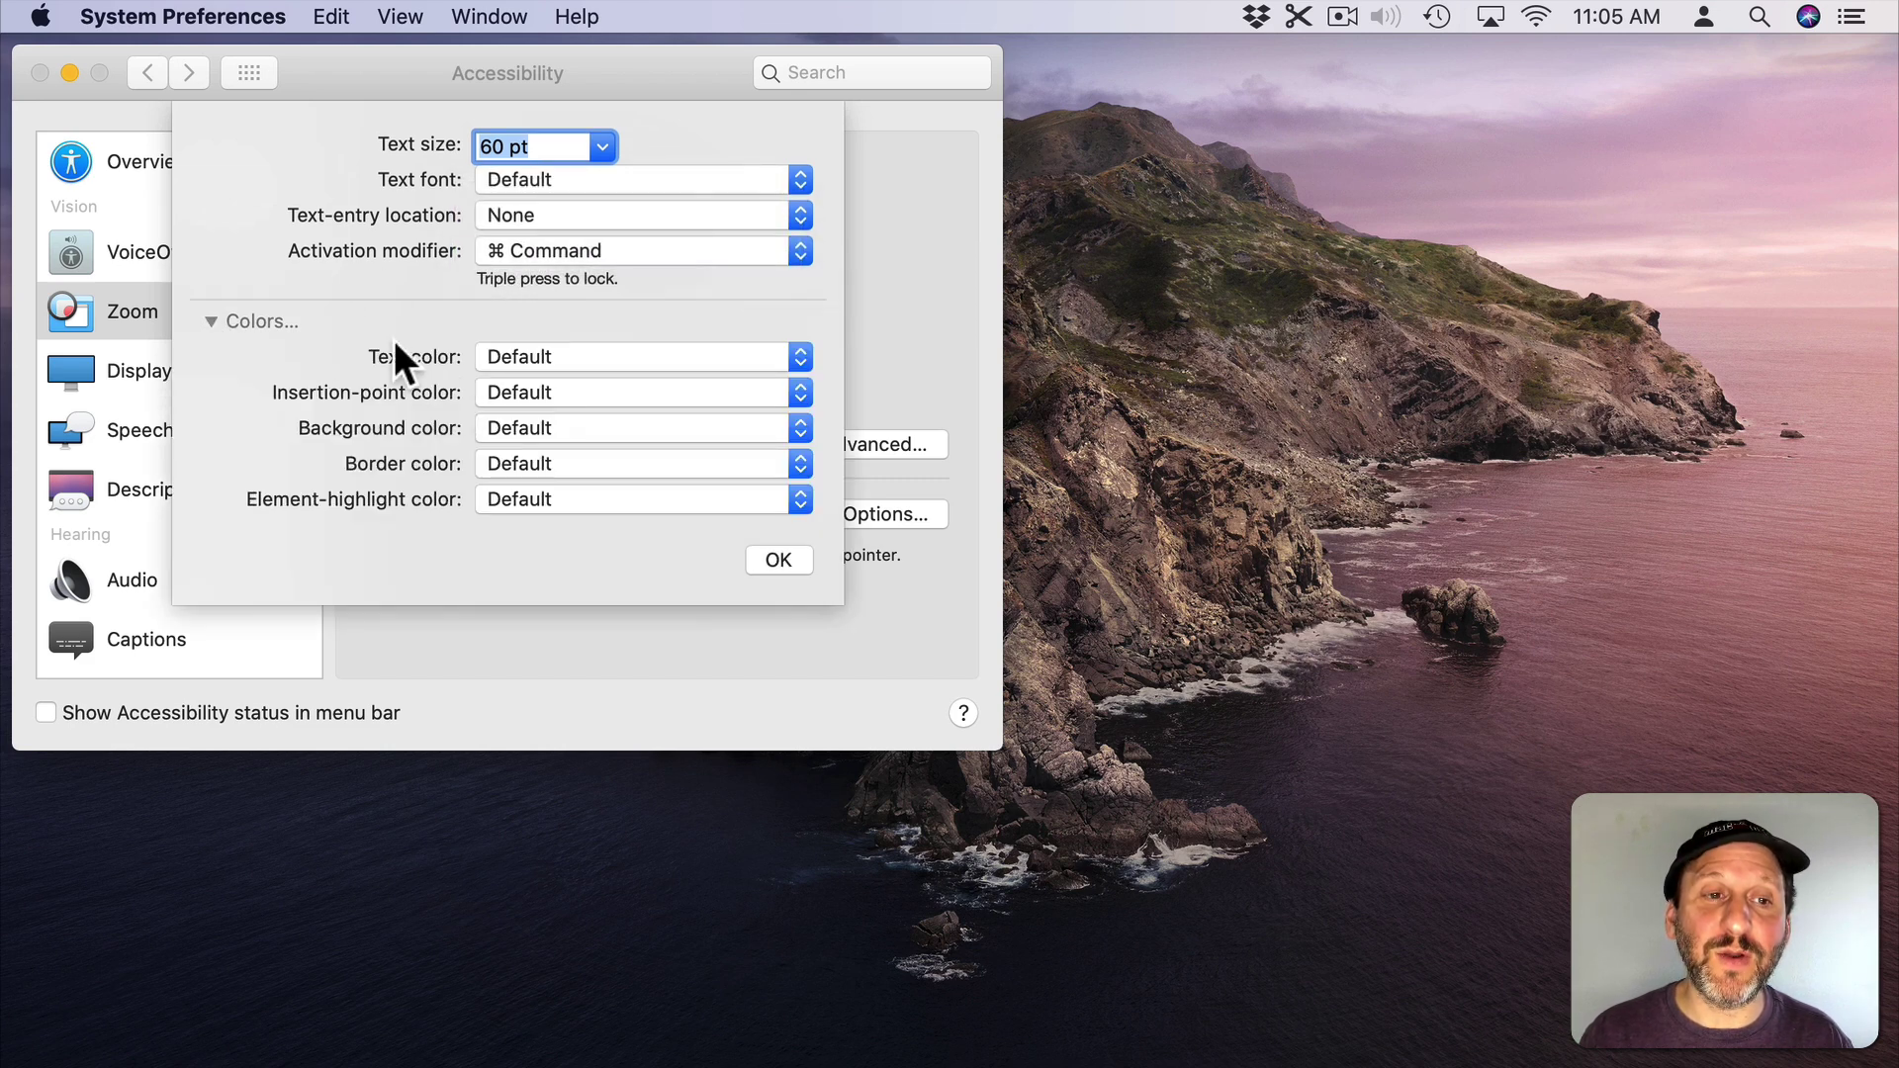
left_click(210, 322)
key("Return")
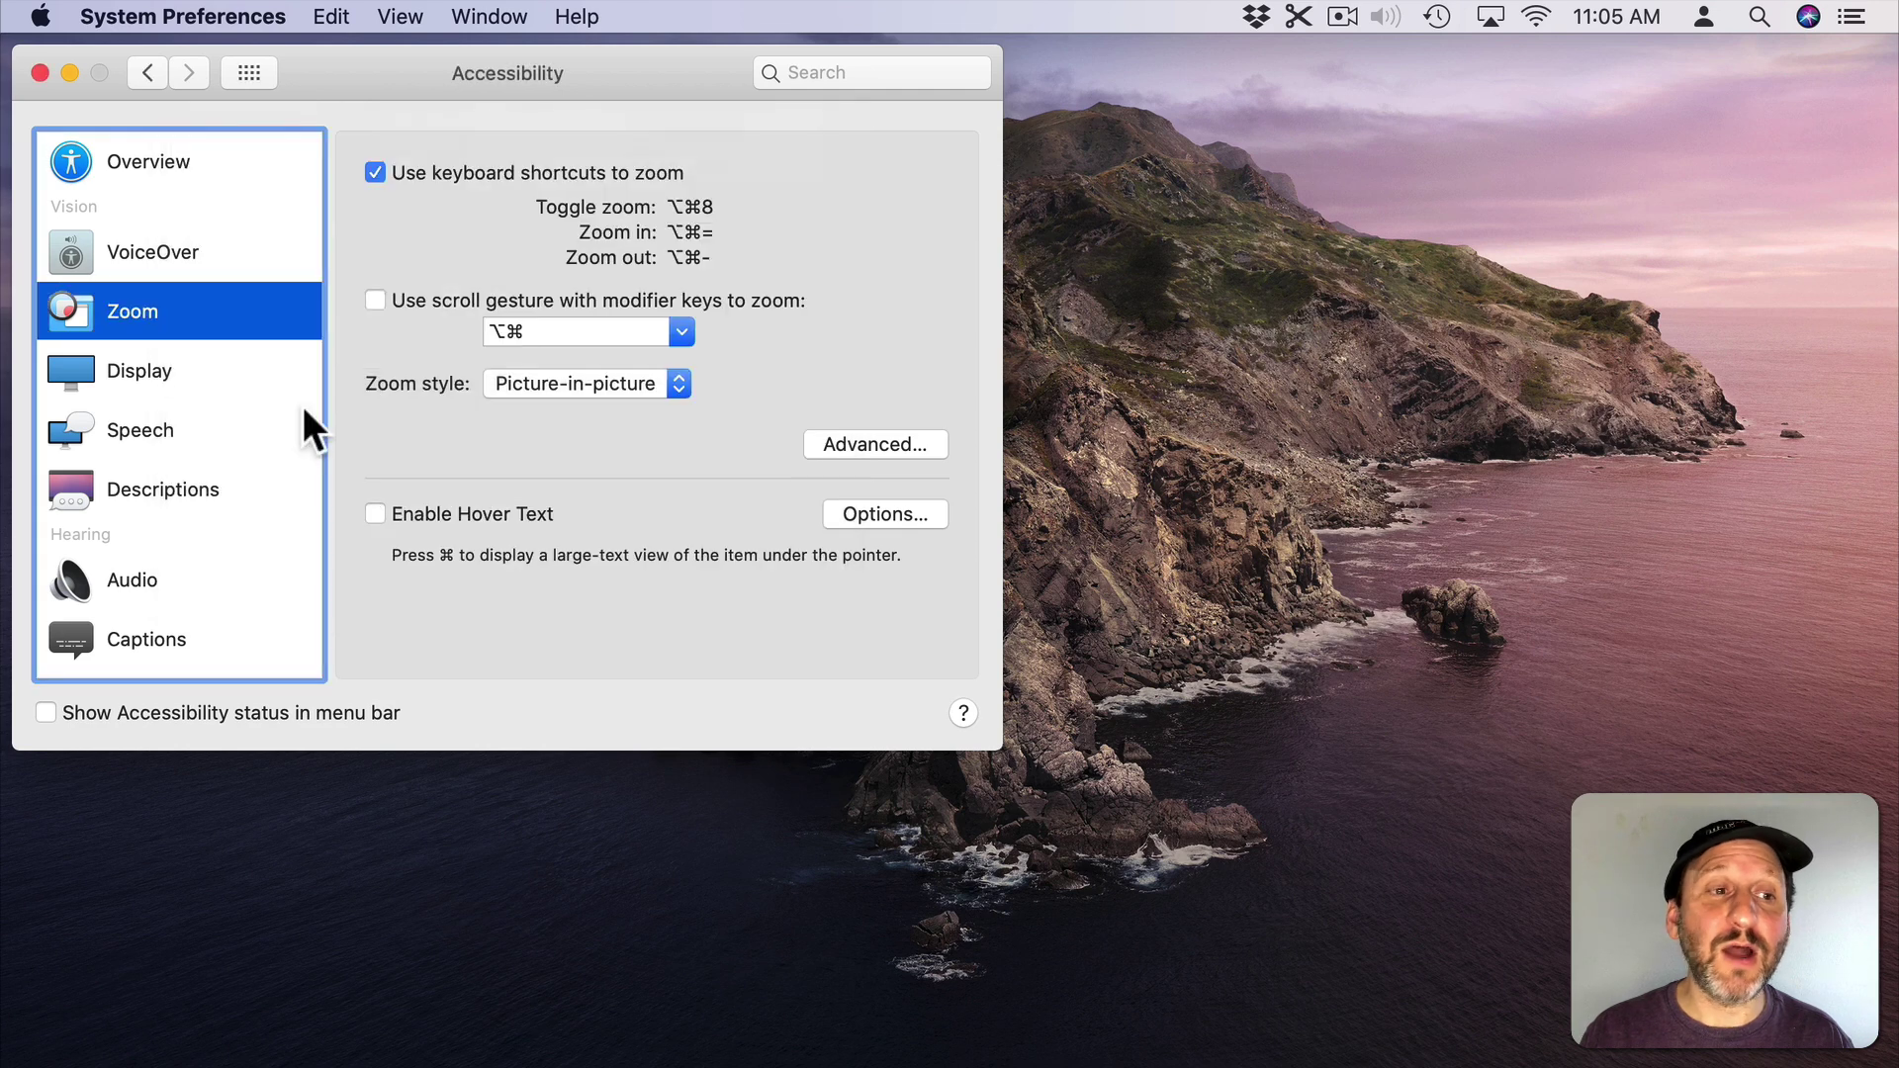
In the Speech pane, enable speaking selected text with the Option+Esc key
left_click(109, 423)
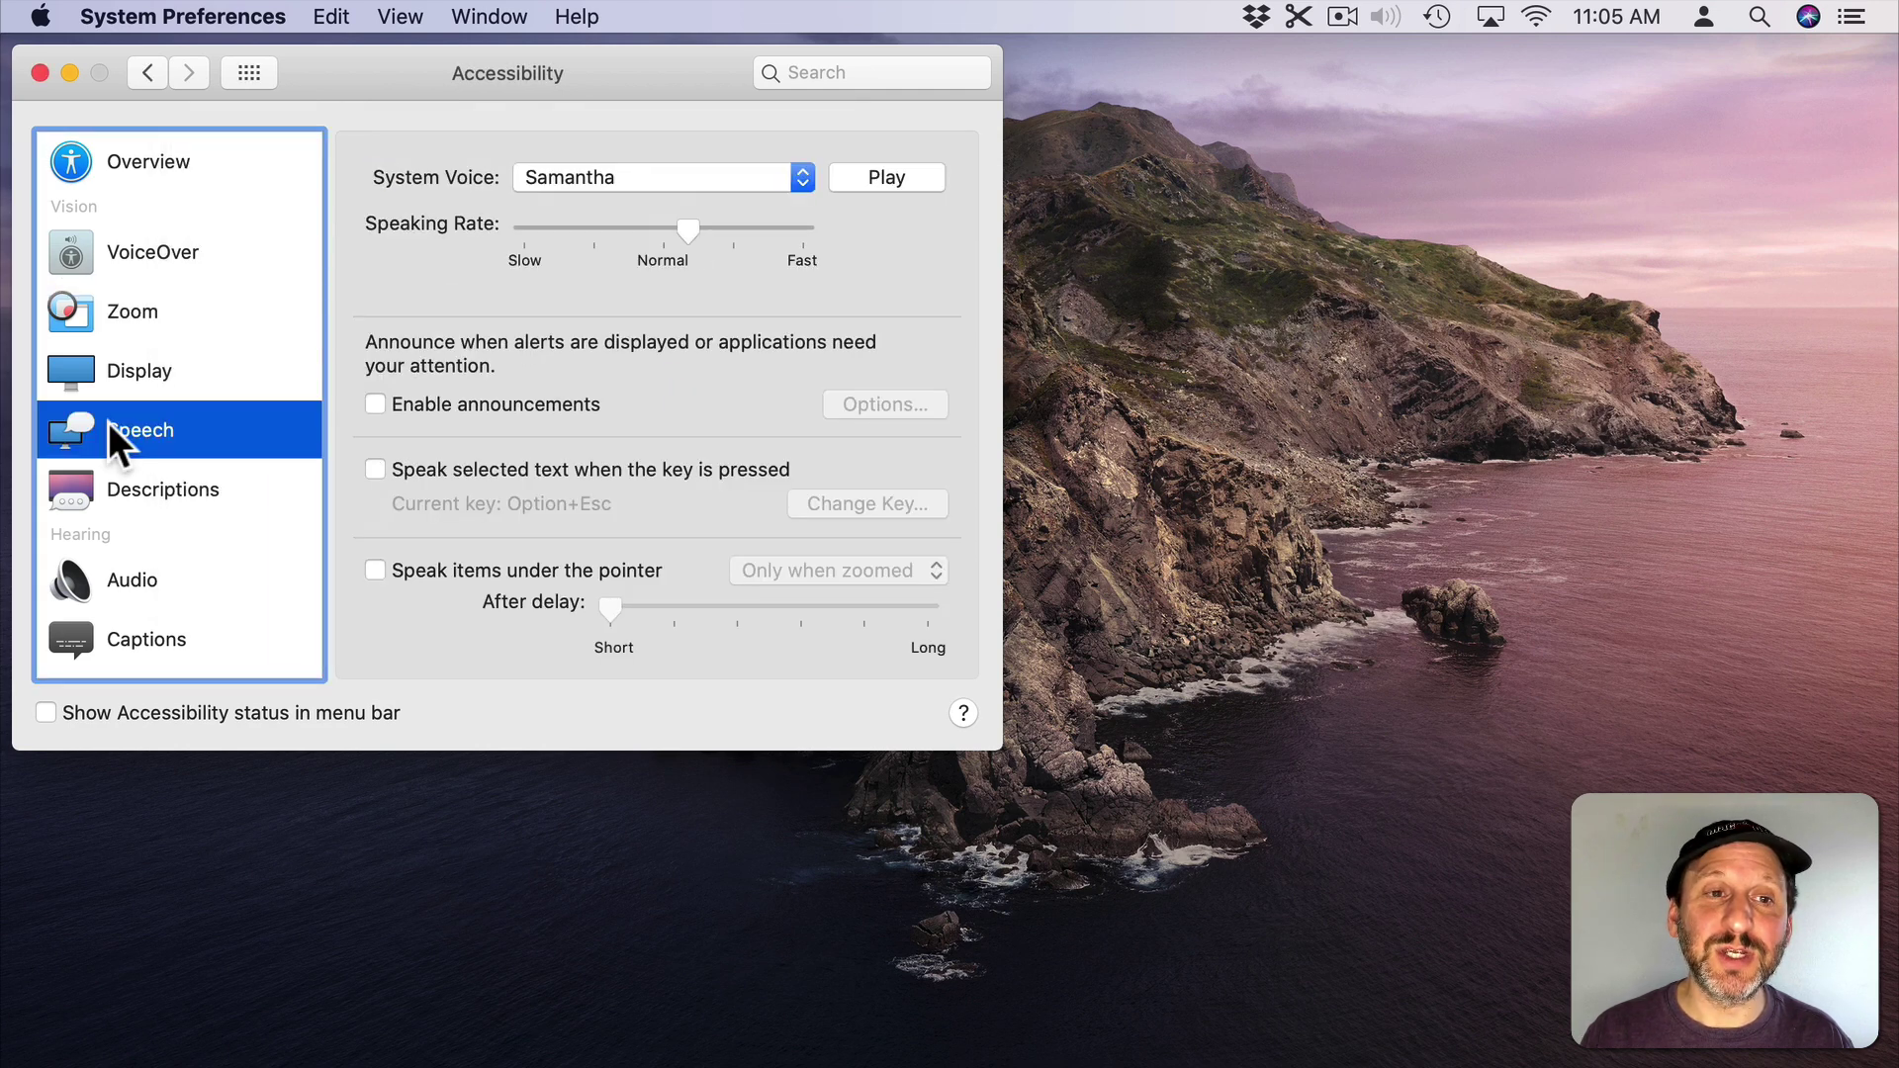
left_click(376, 468)
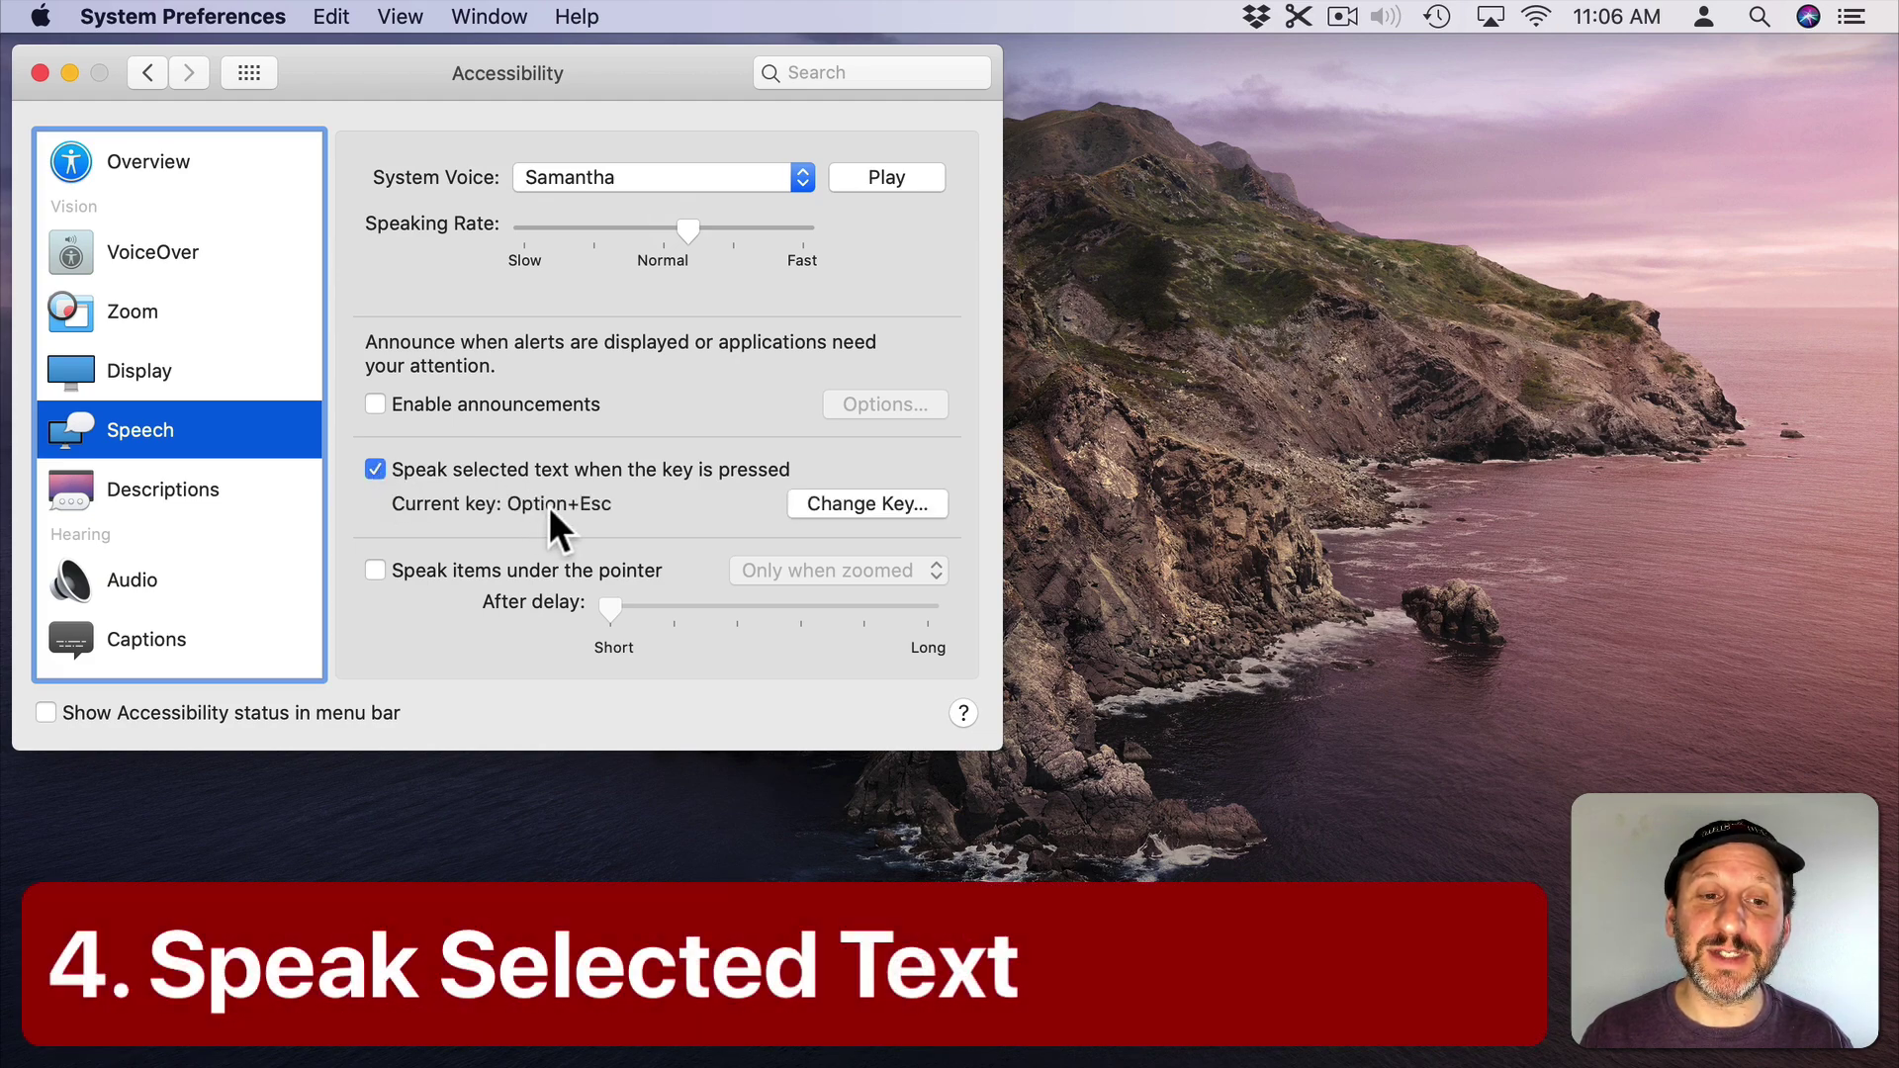
In Safari, speak 'Perhaps the most useful third-party tool' with Option+Esc, then hide Safari
left_click(203, 1028)
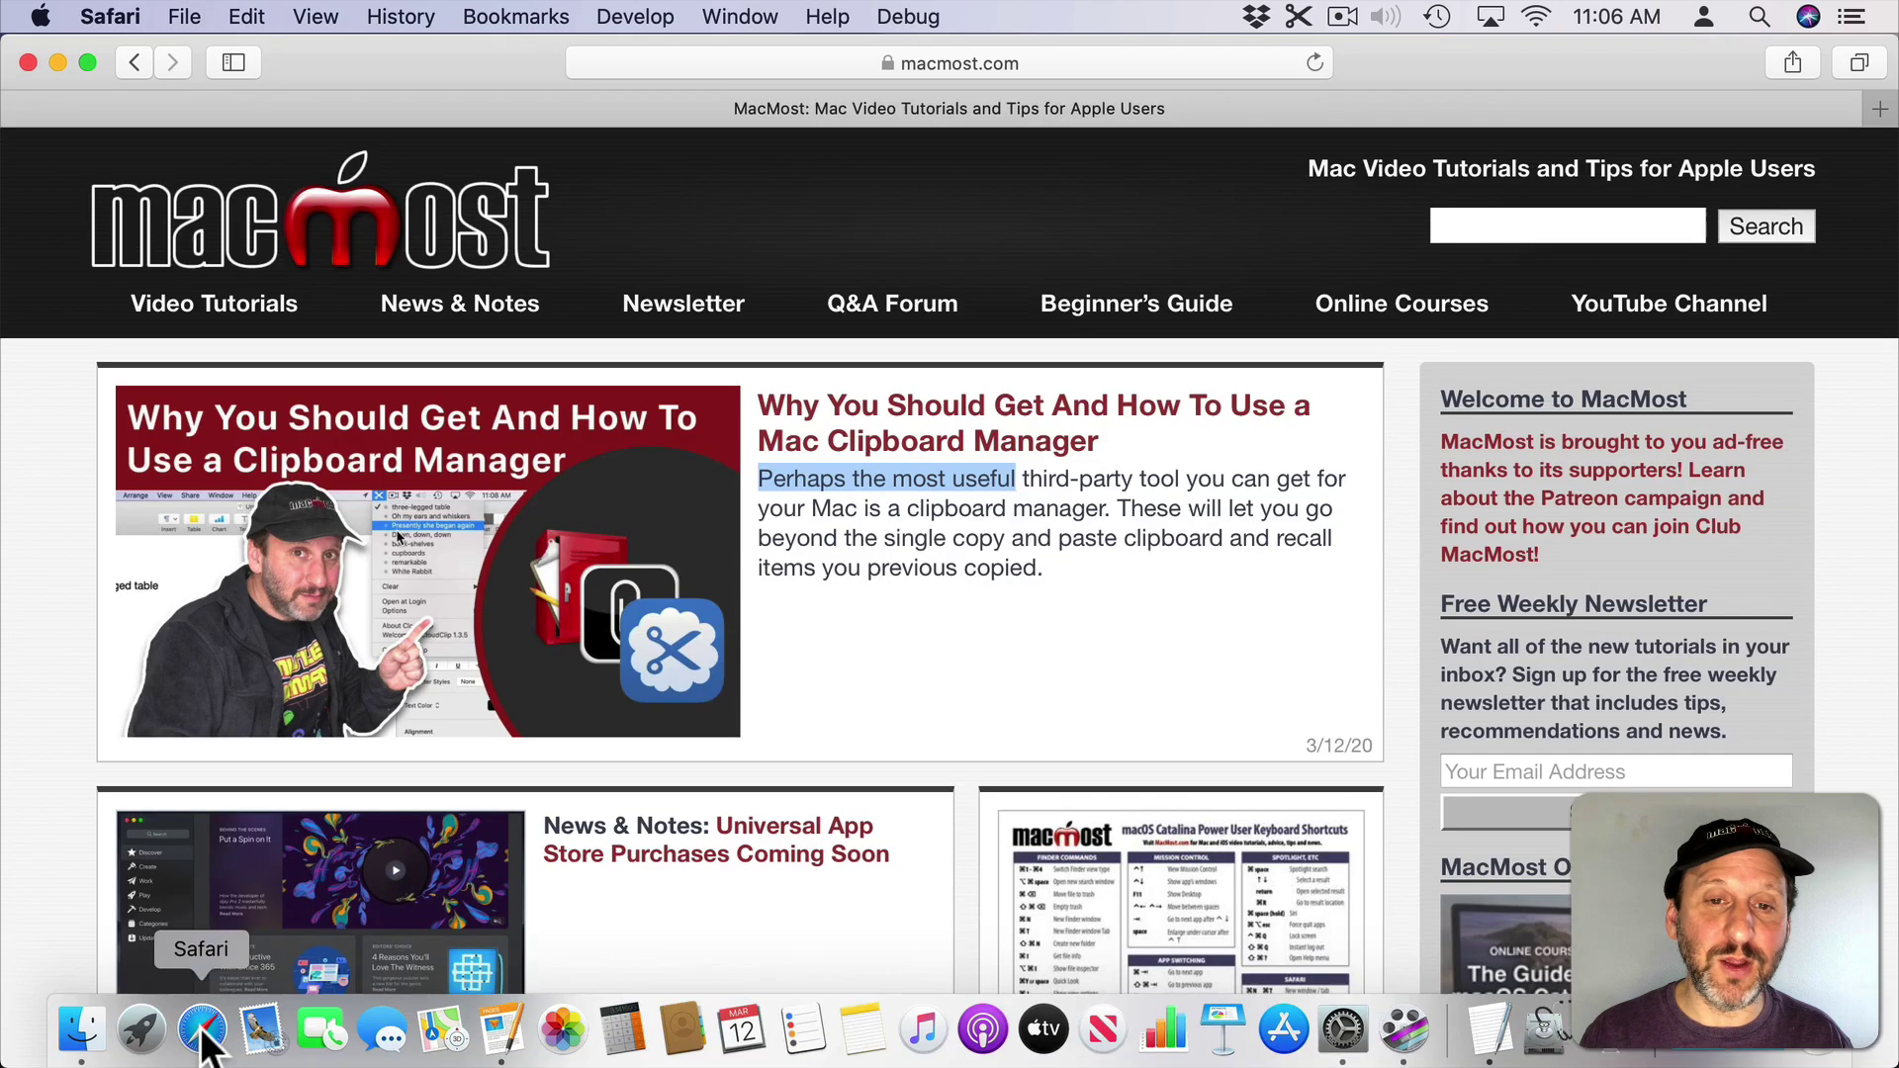
left_click_drag(762, 478, 1165, 475)
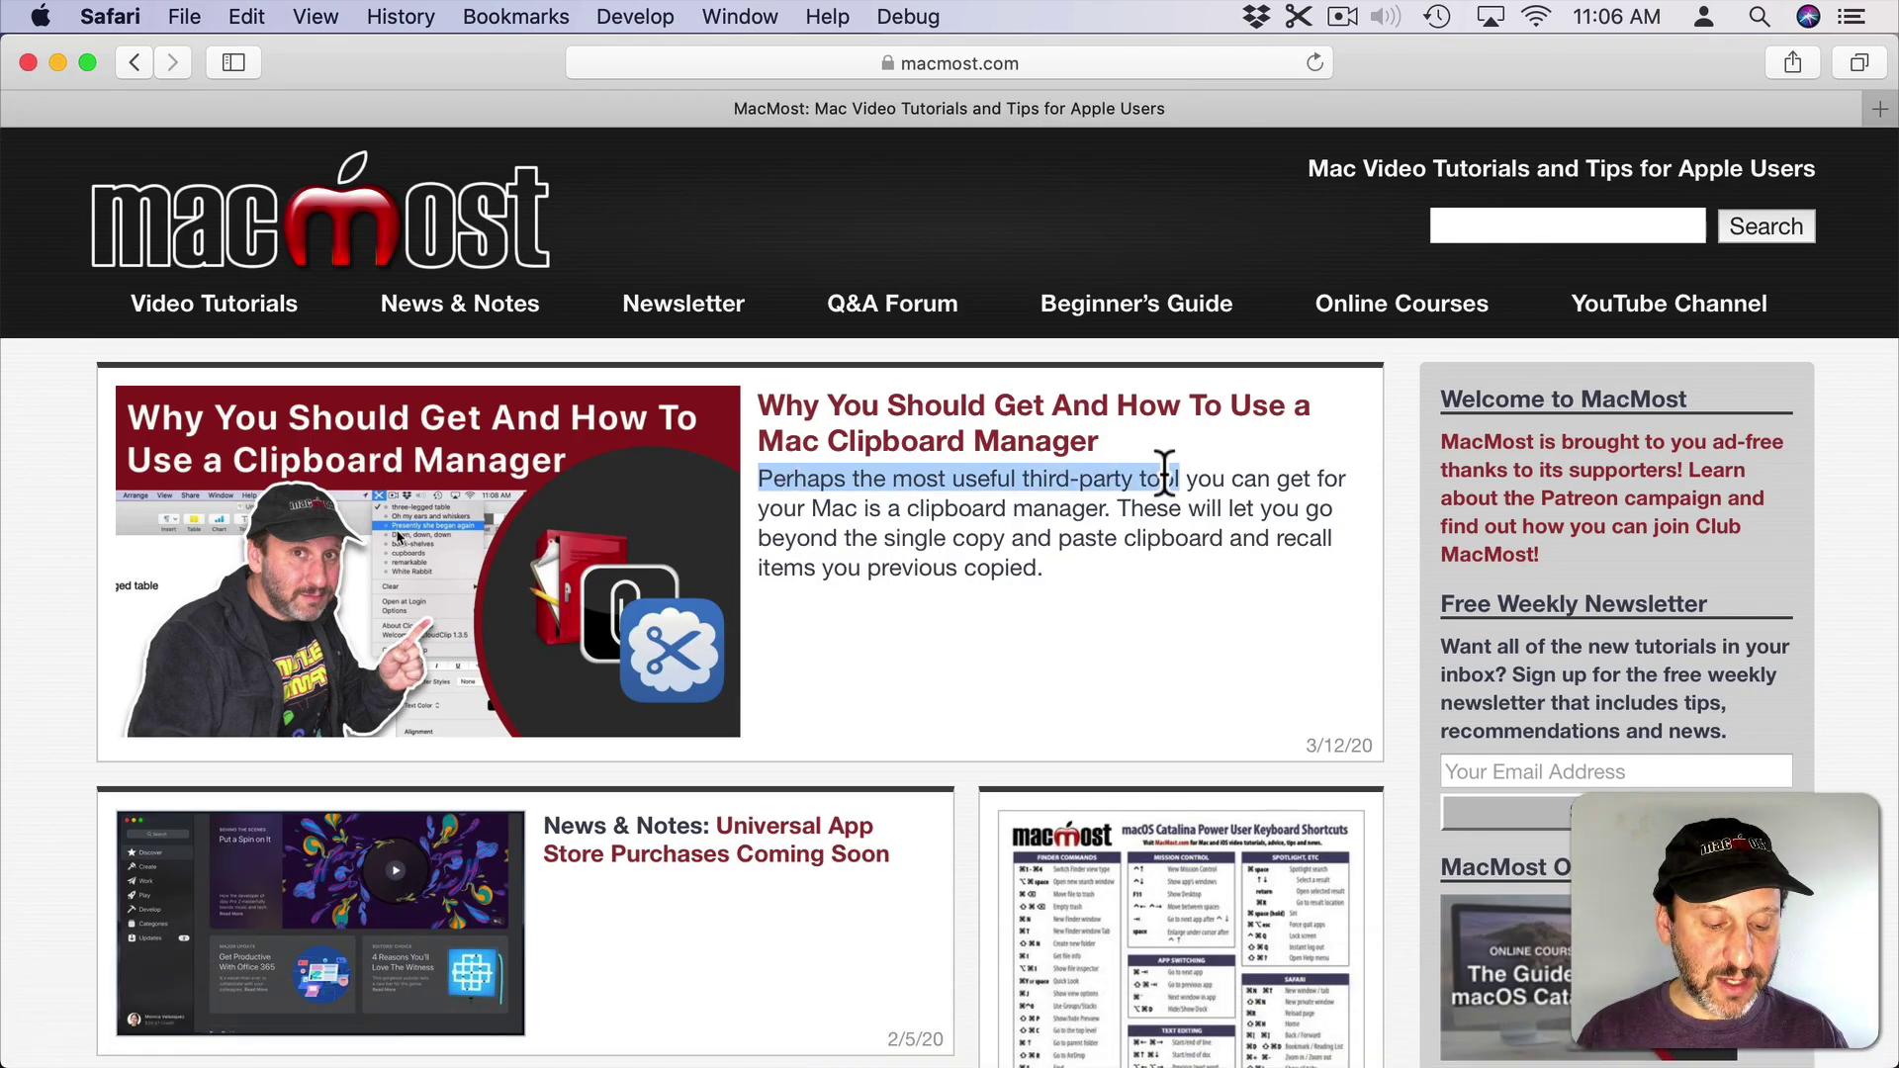
key("alt")
key("alt+Escape")
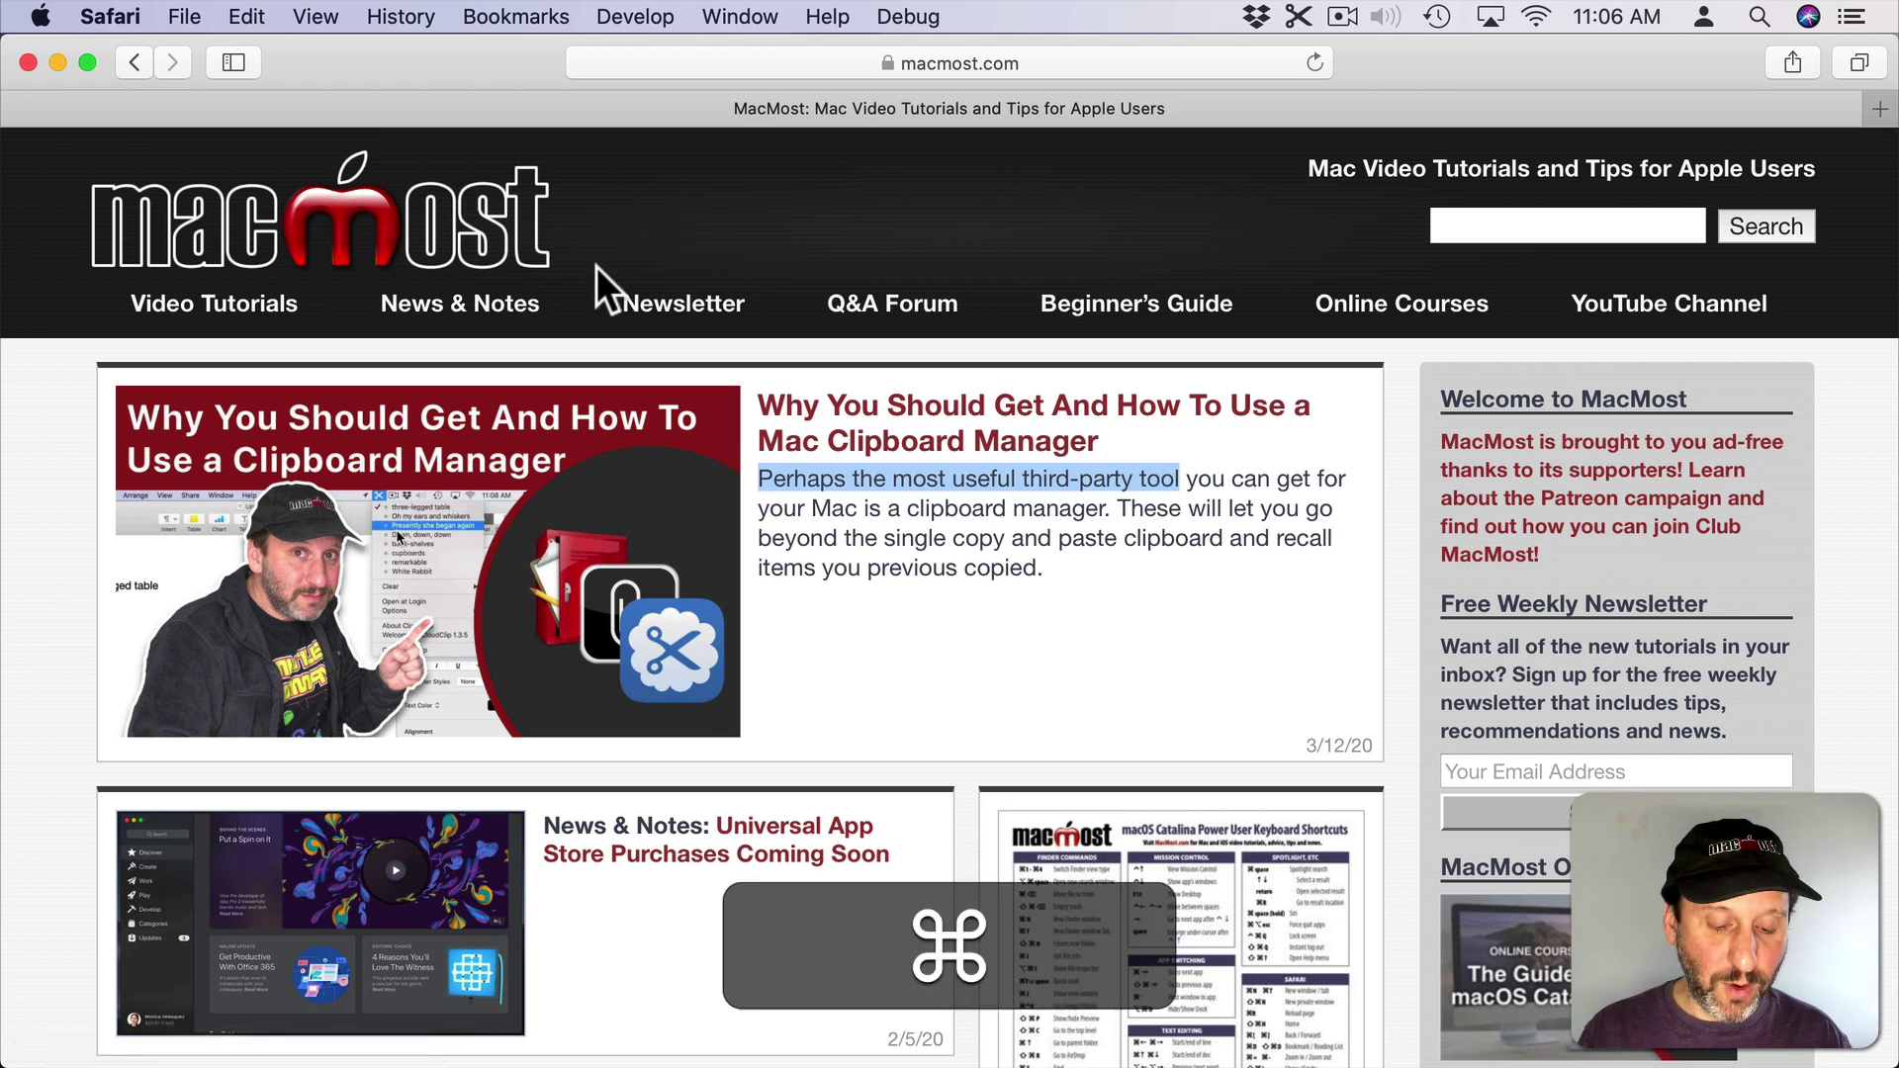
key("super+h")
Turn off Speak selected text and set Speak items under the pointer to Always
left_click(376, 470)
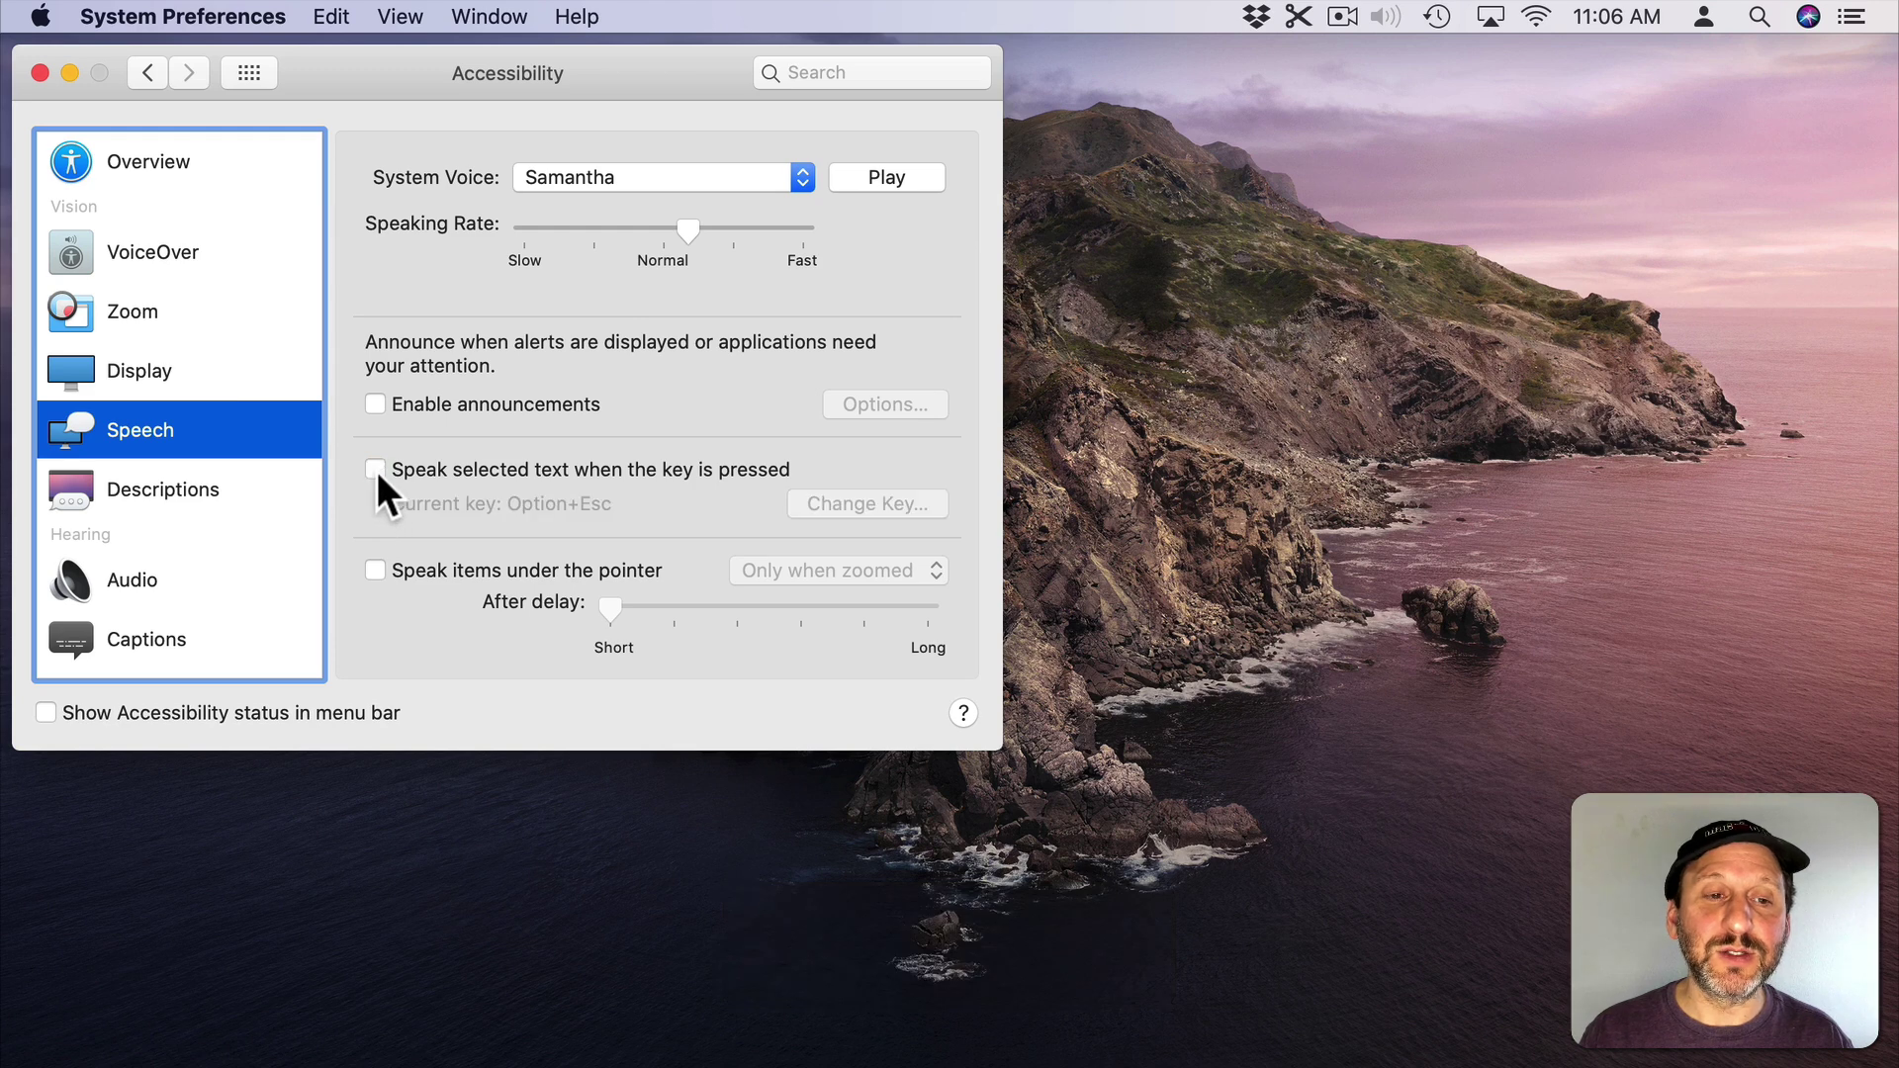
left_click(377, 571)
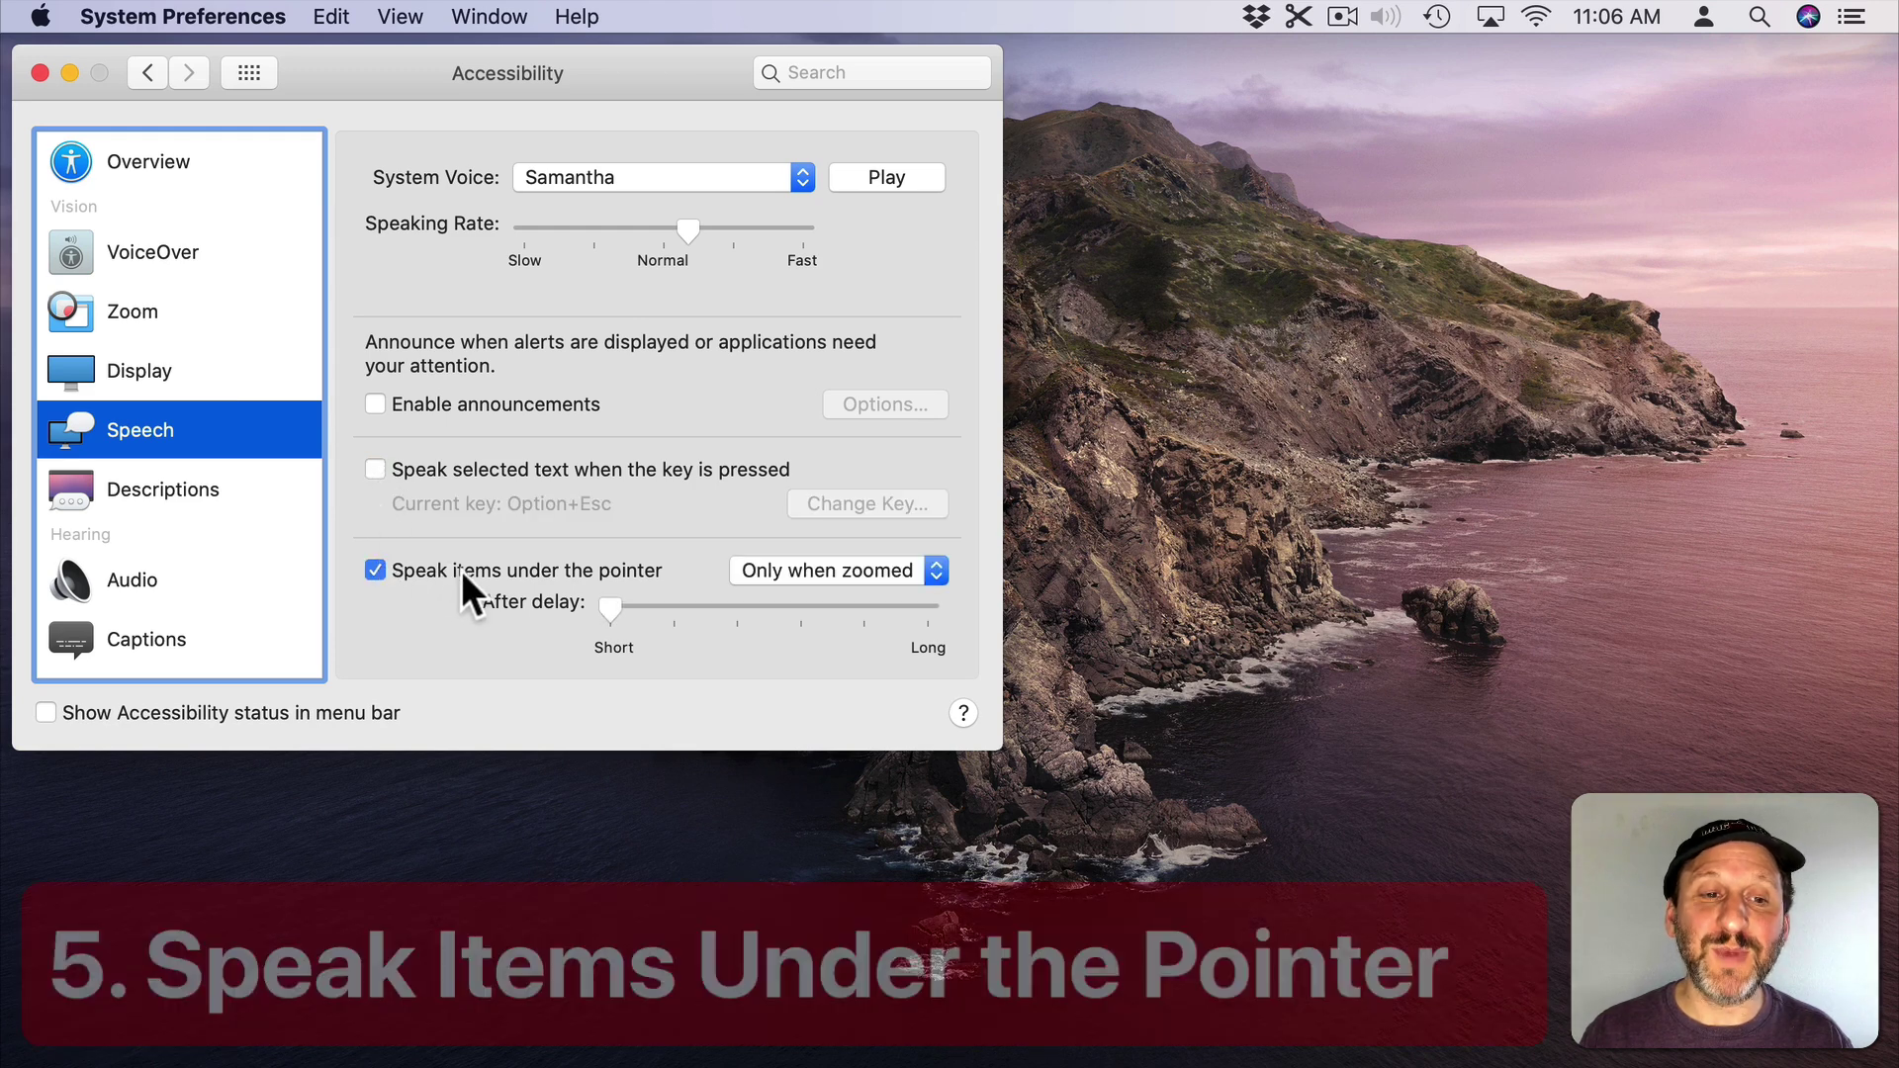
left_click(775, 581)
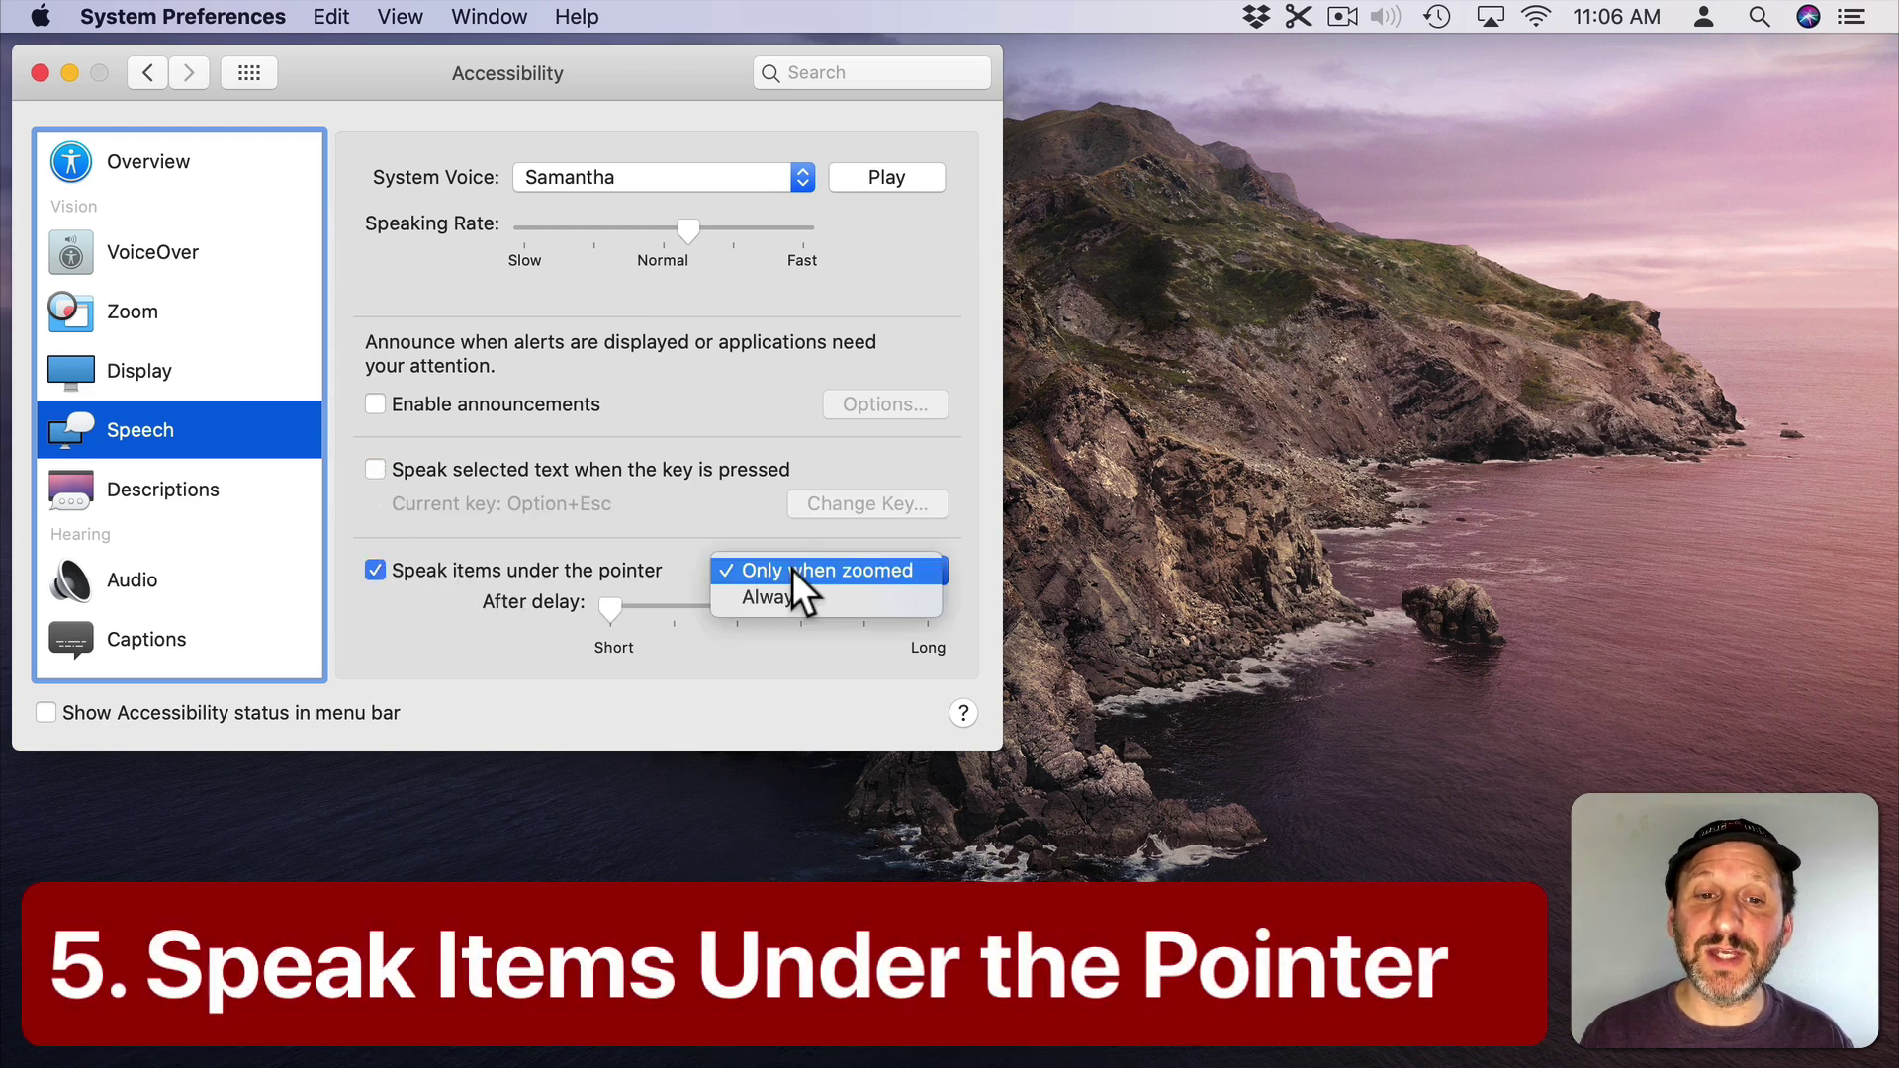
left_click(785, 592)
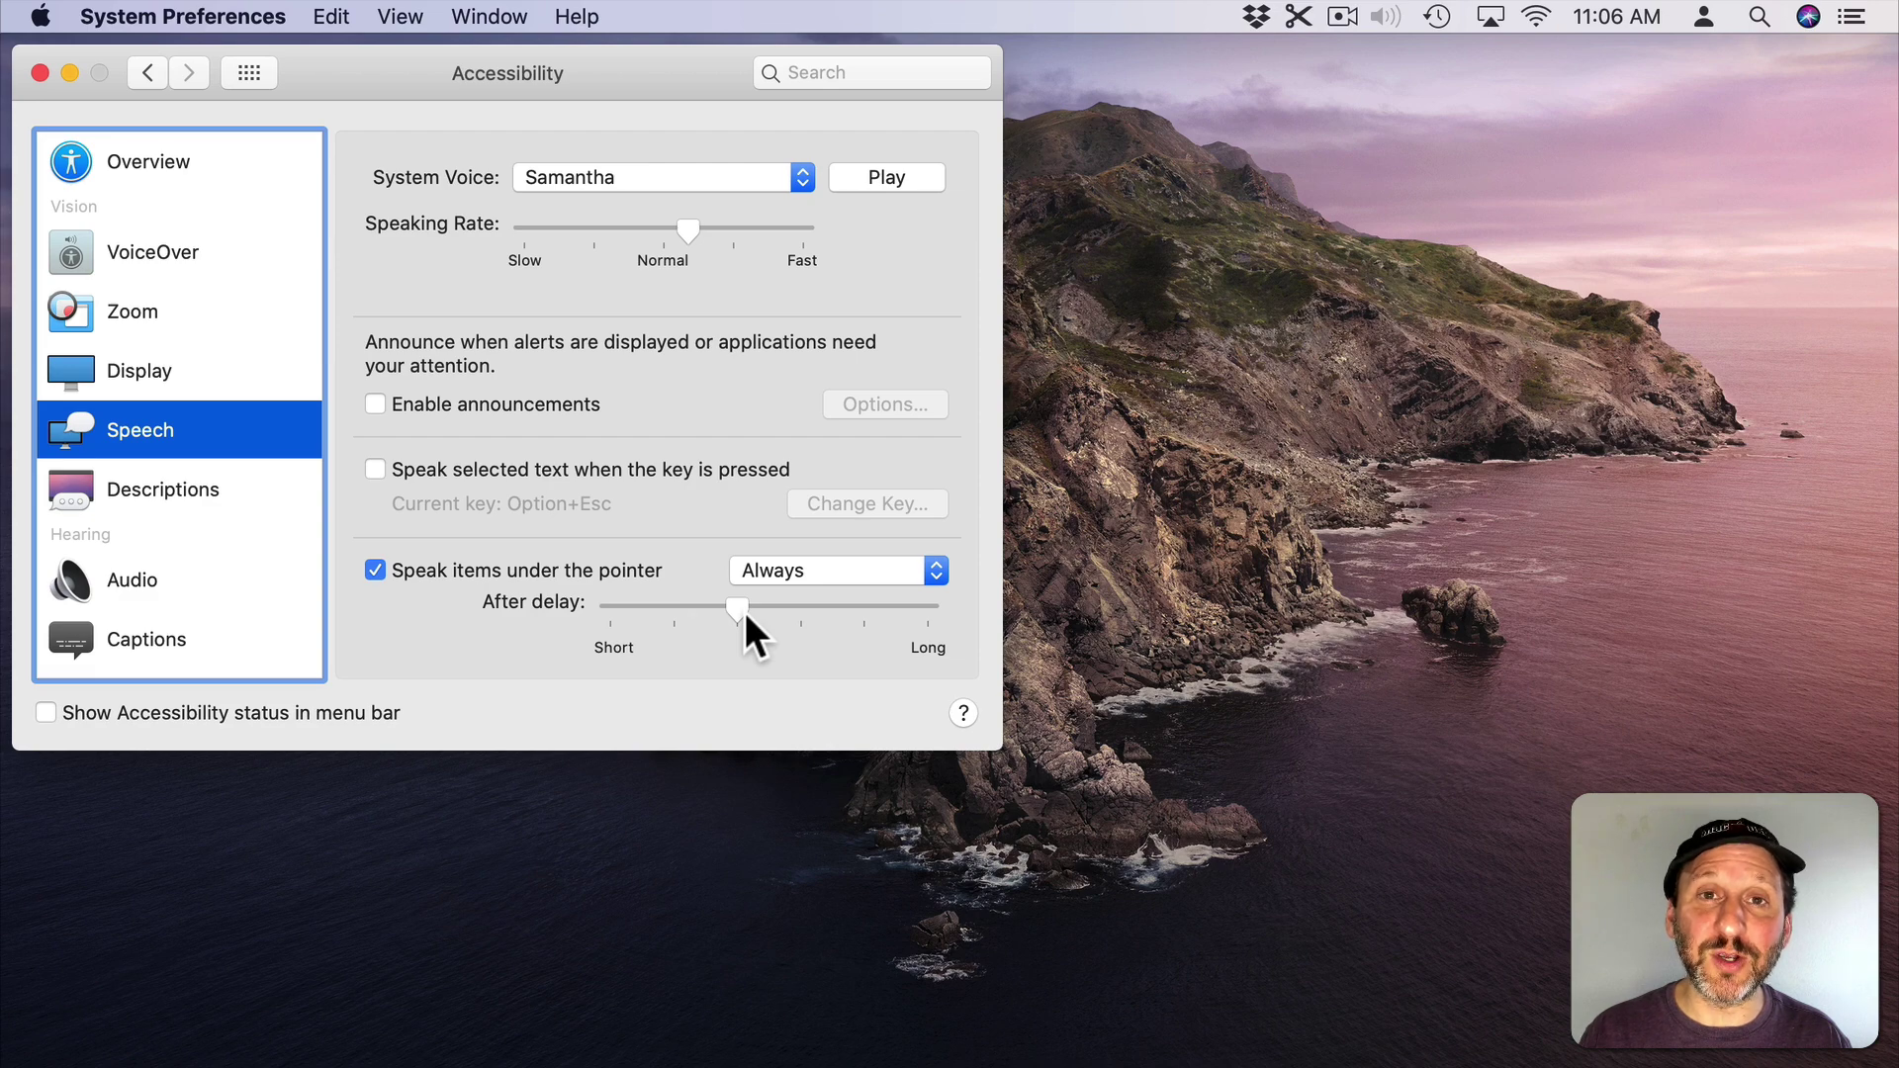
key("super")
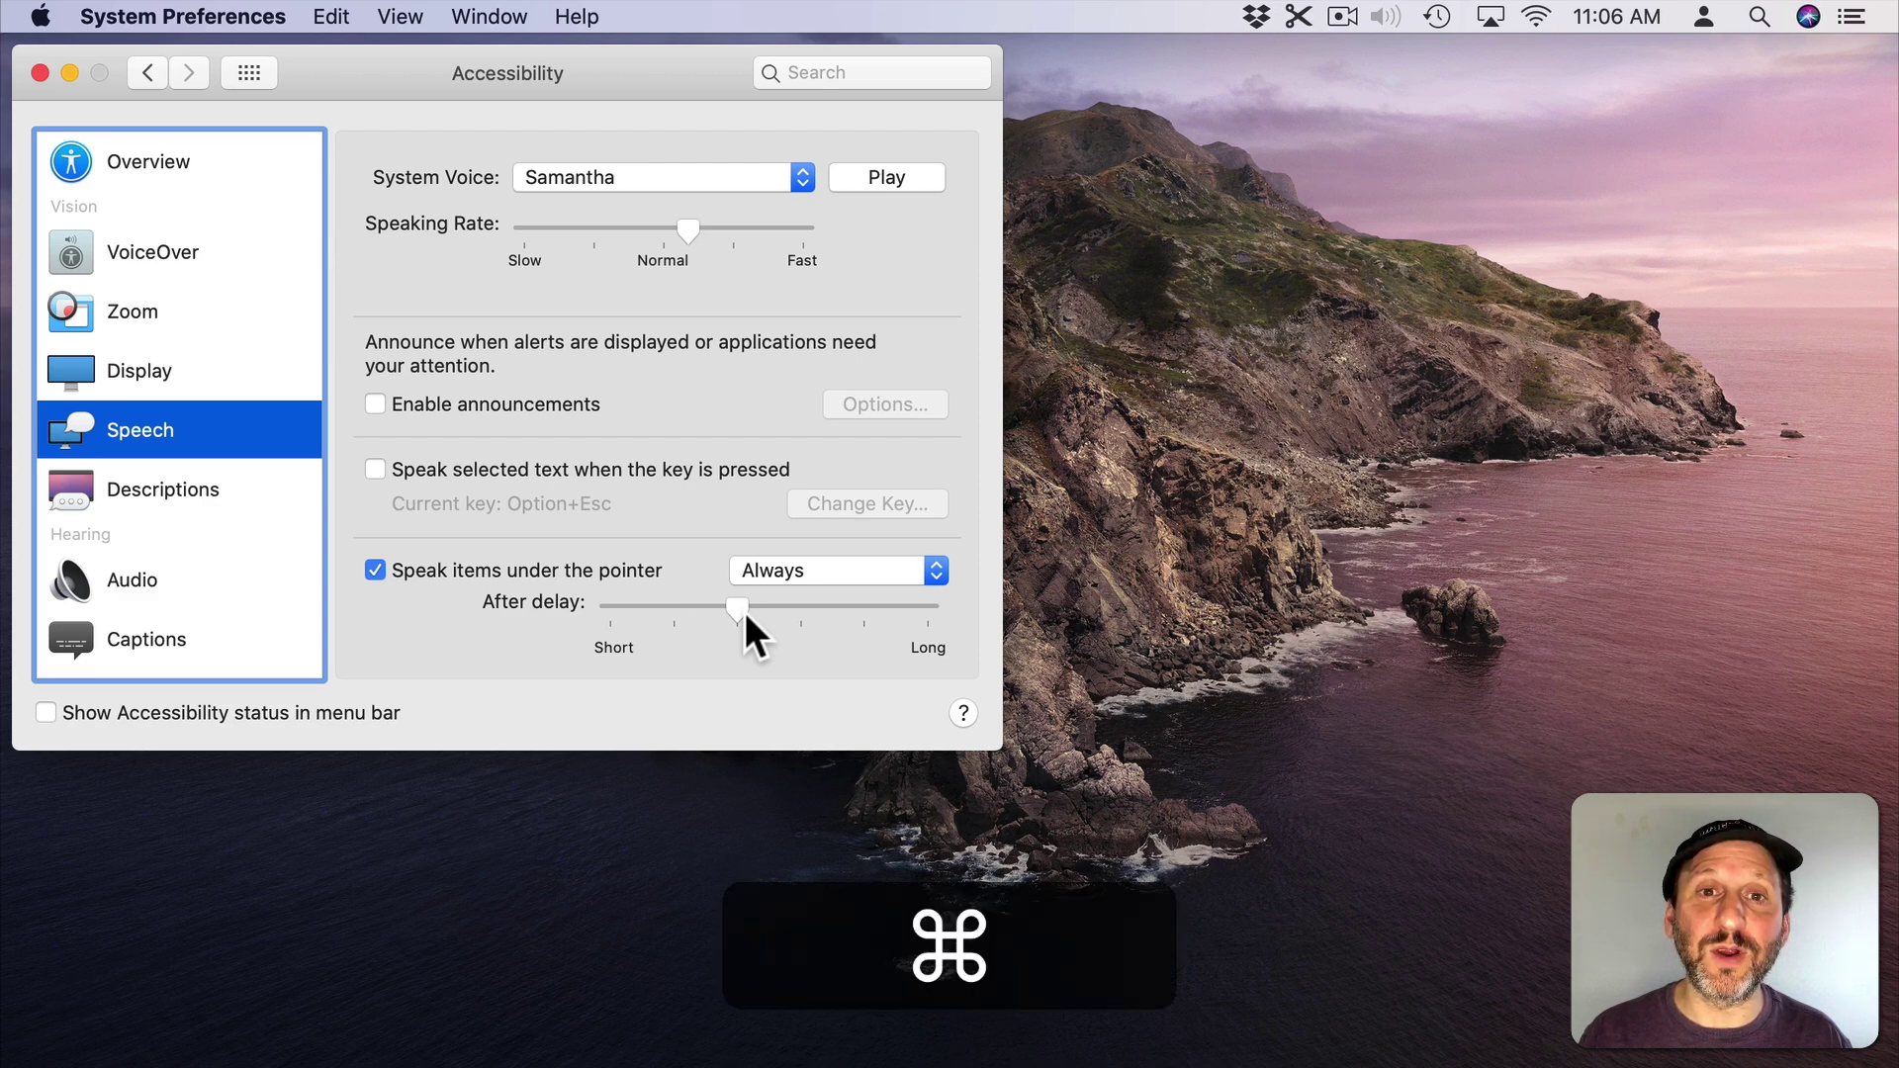
key("super+Tab")
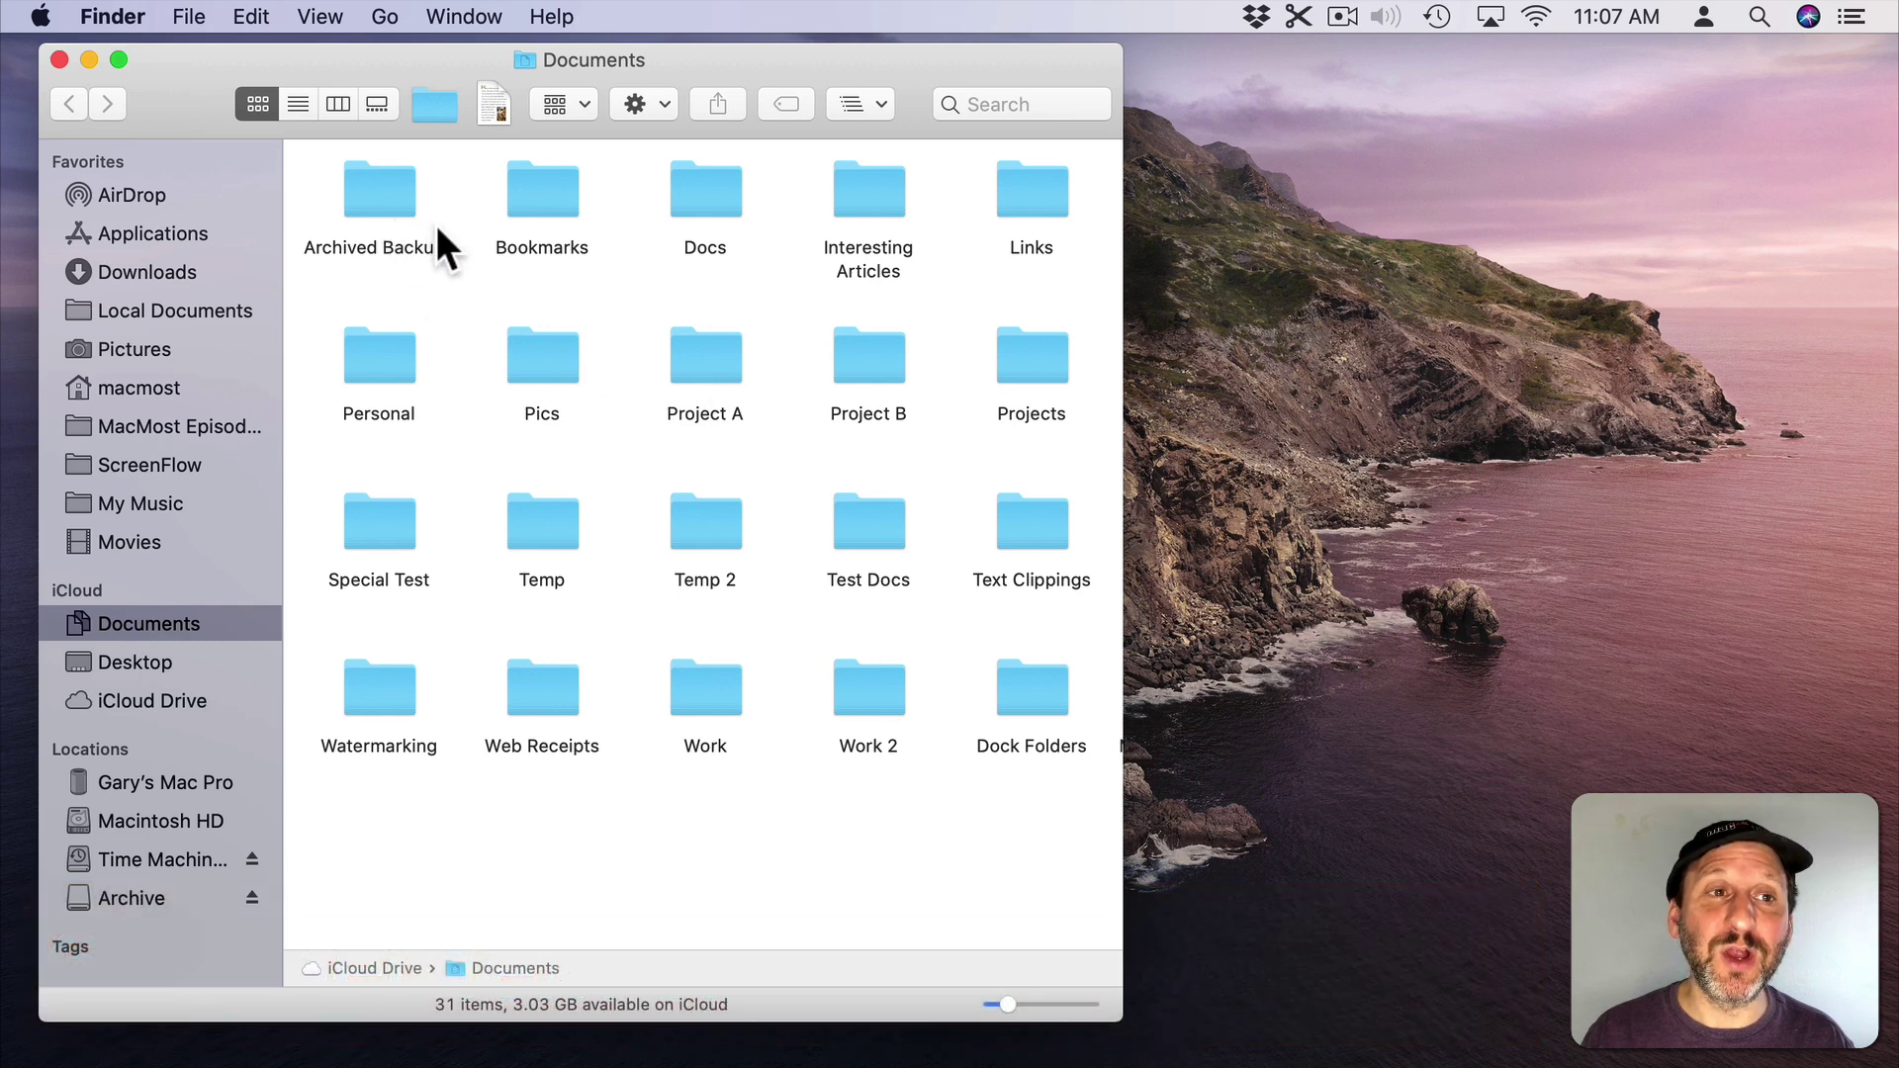
In the Documents view options, try label text size 14, then set it back to 12
left_click(318, 18)
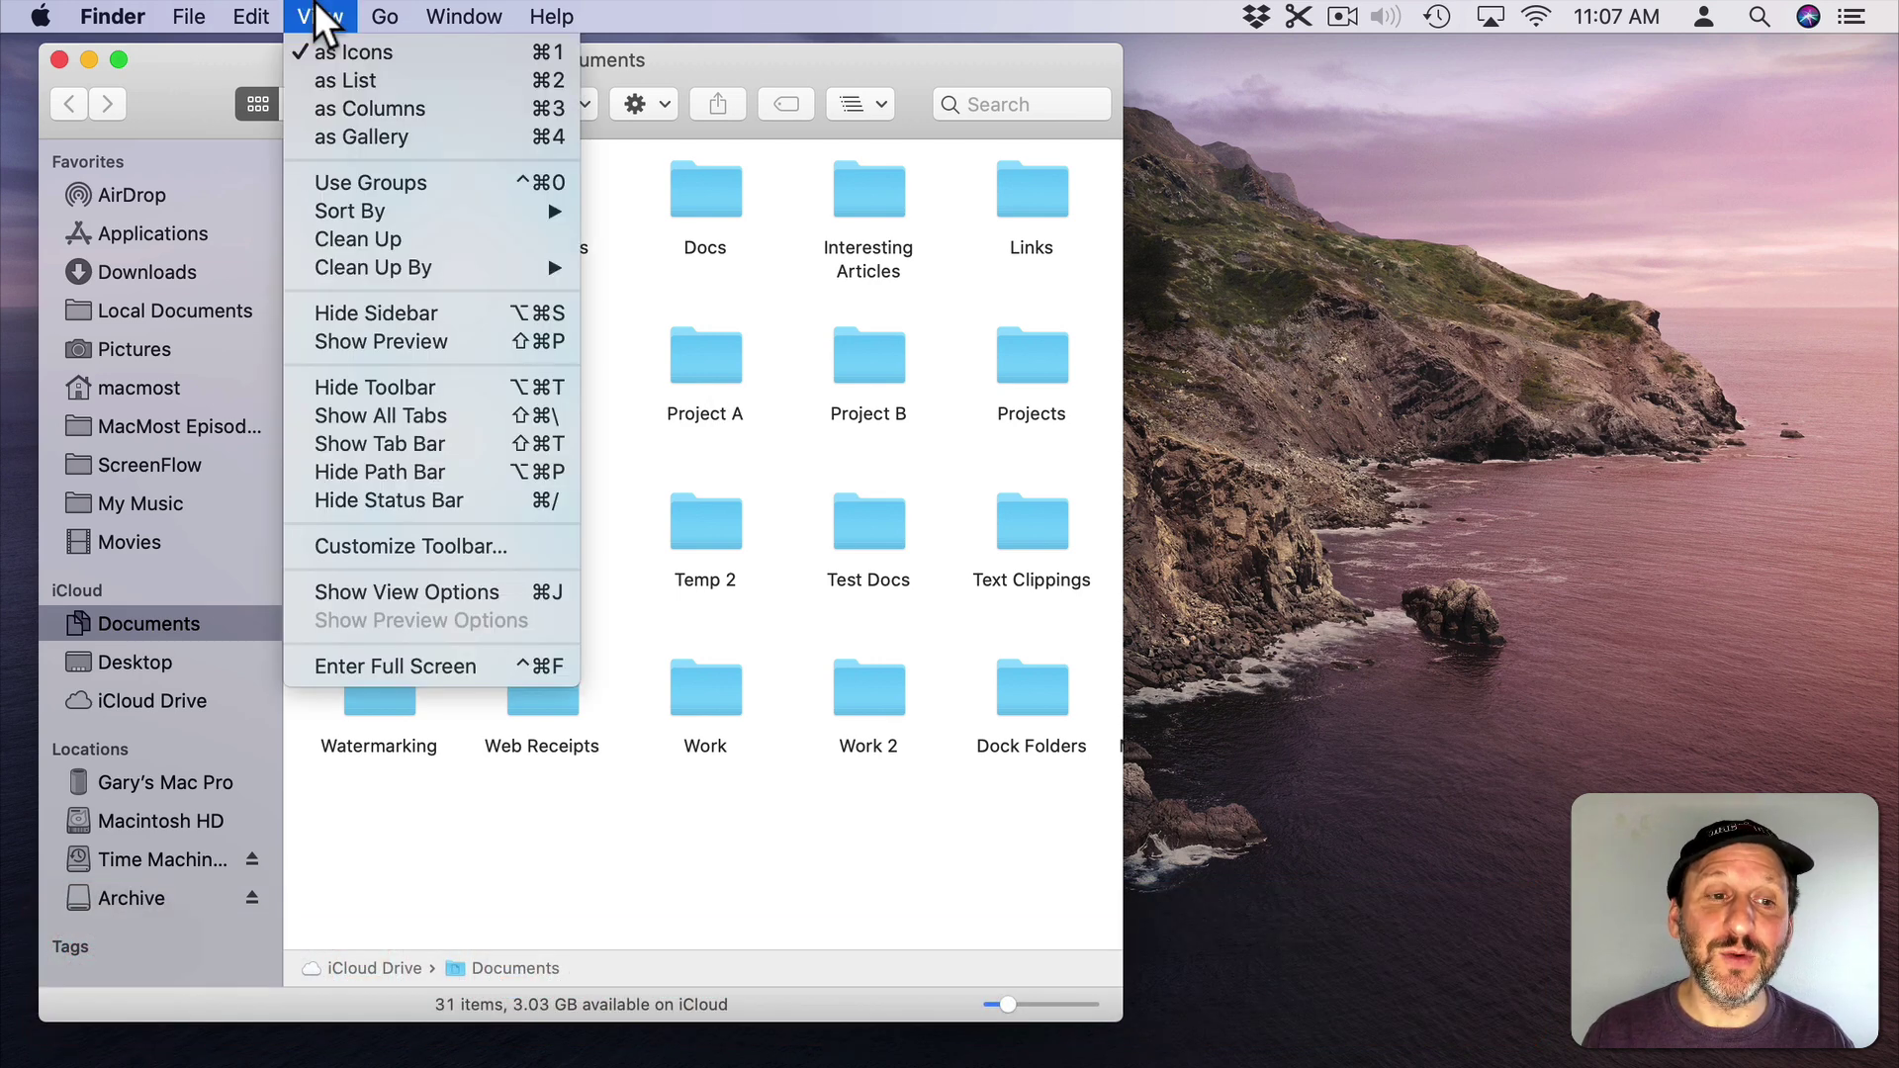
left_click(404, 592)
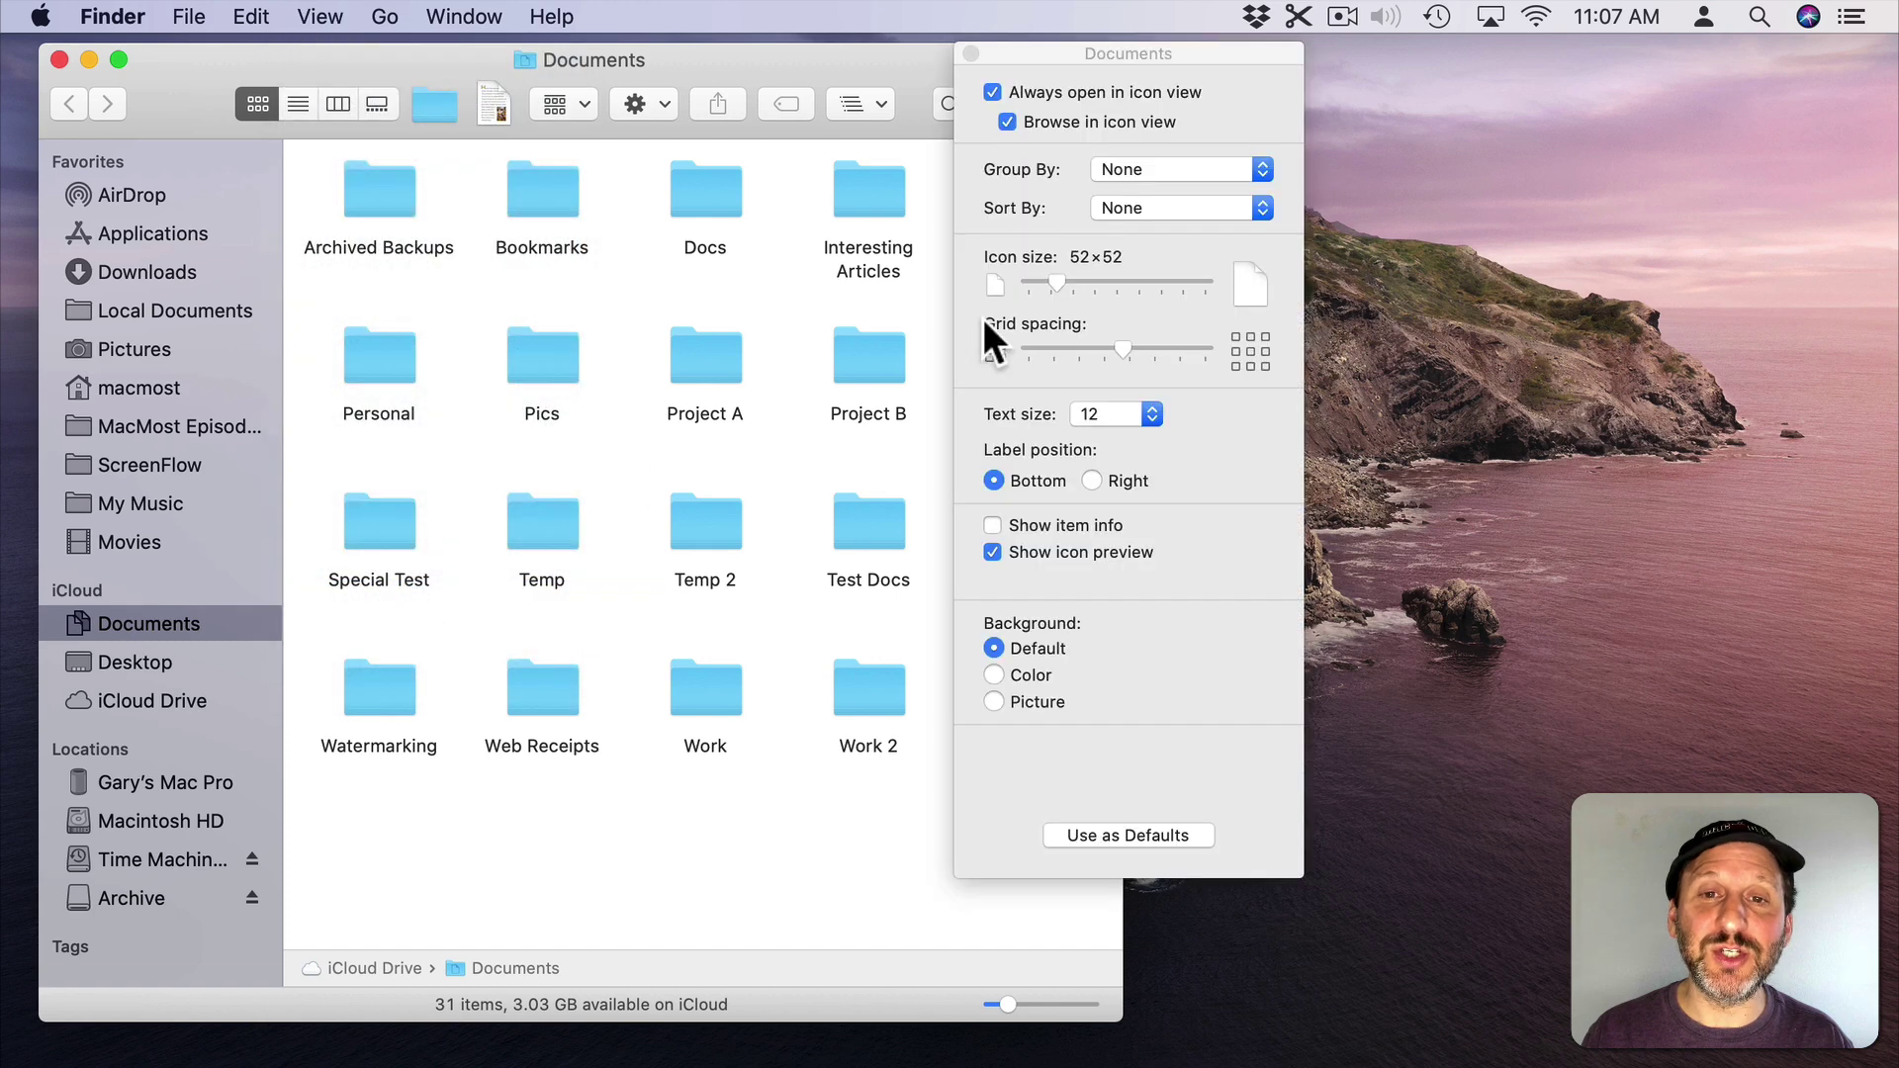
left_click_drag(1046, 54, 1262, 74)
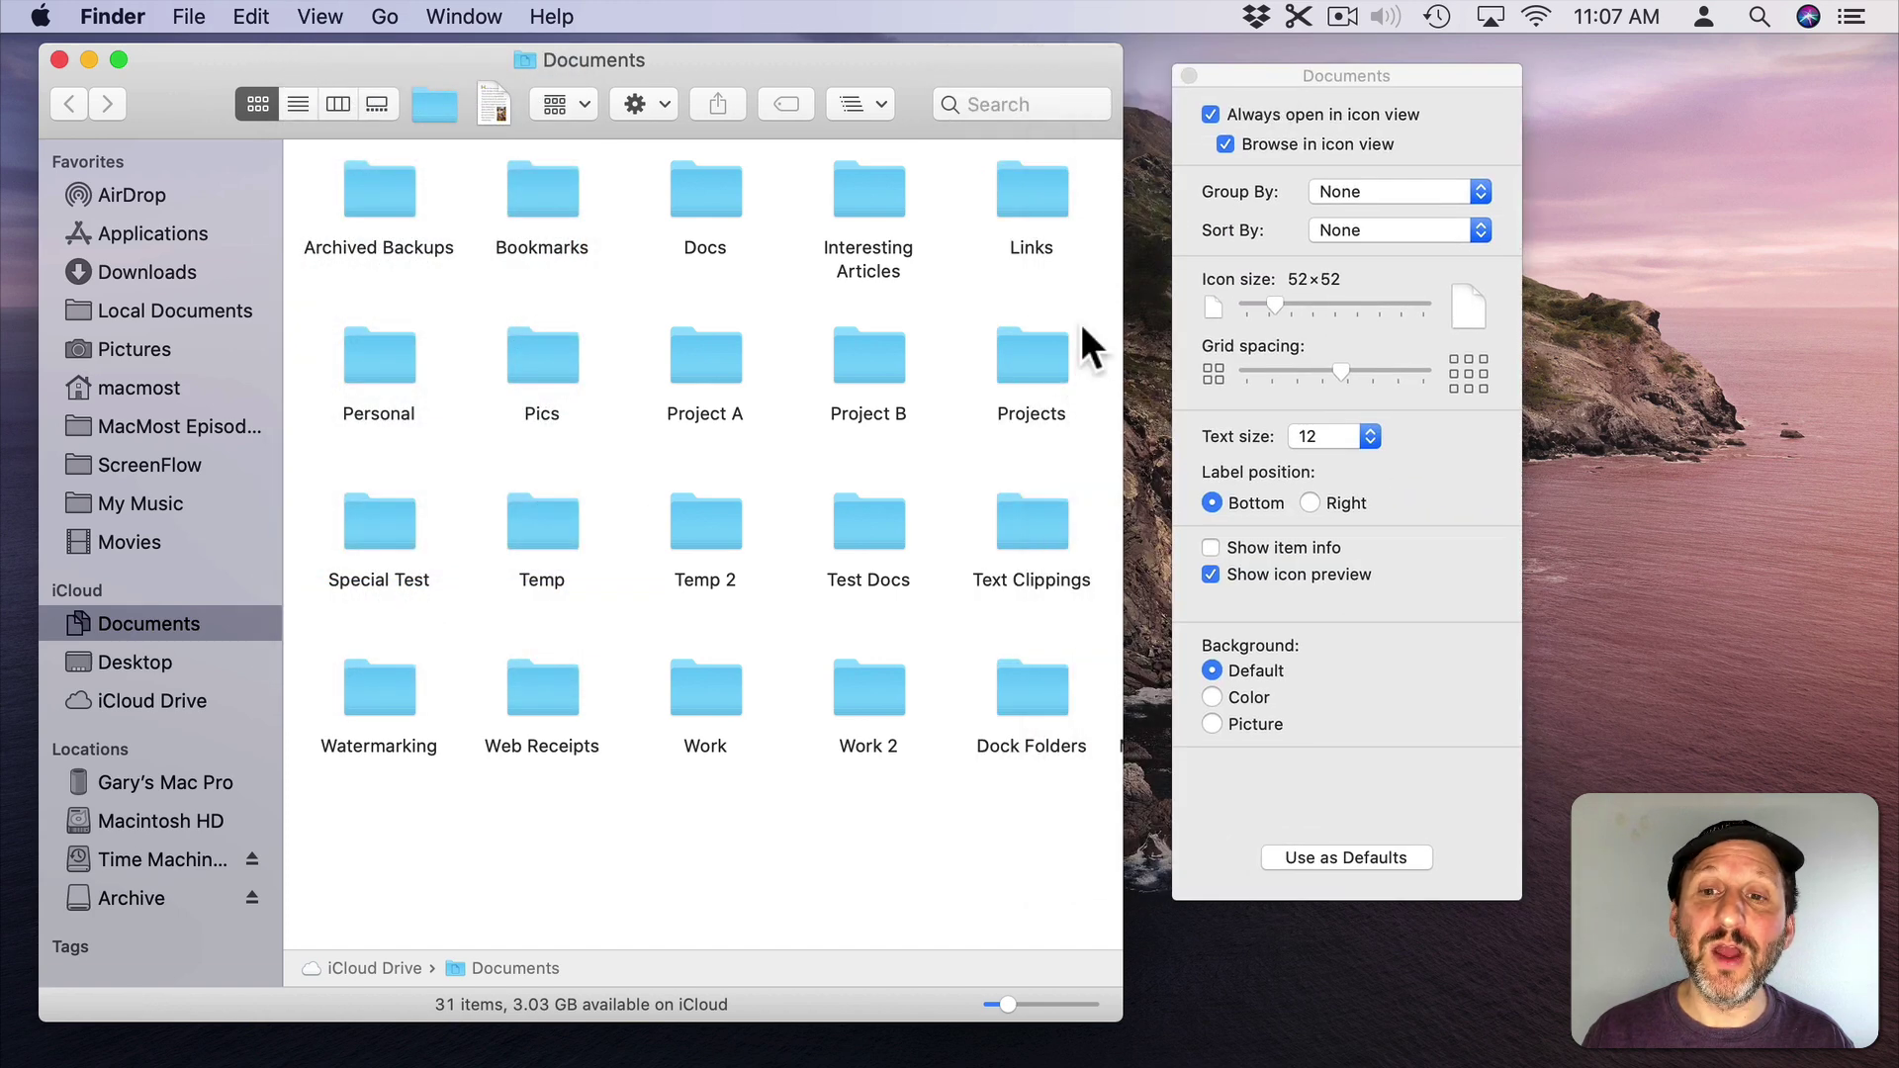
left_click(1323, 435)
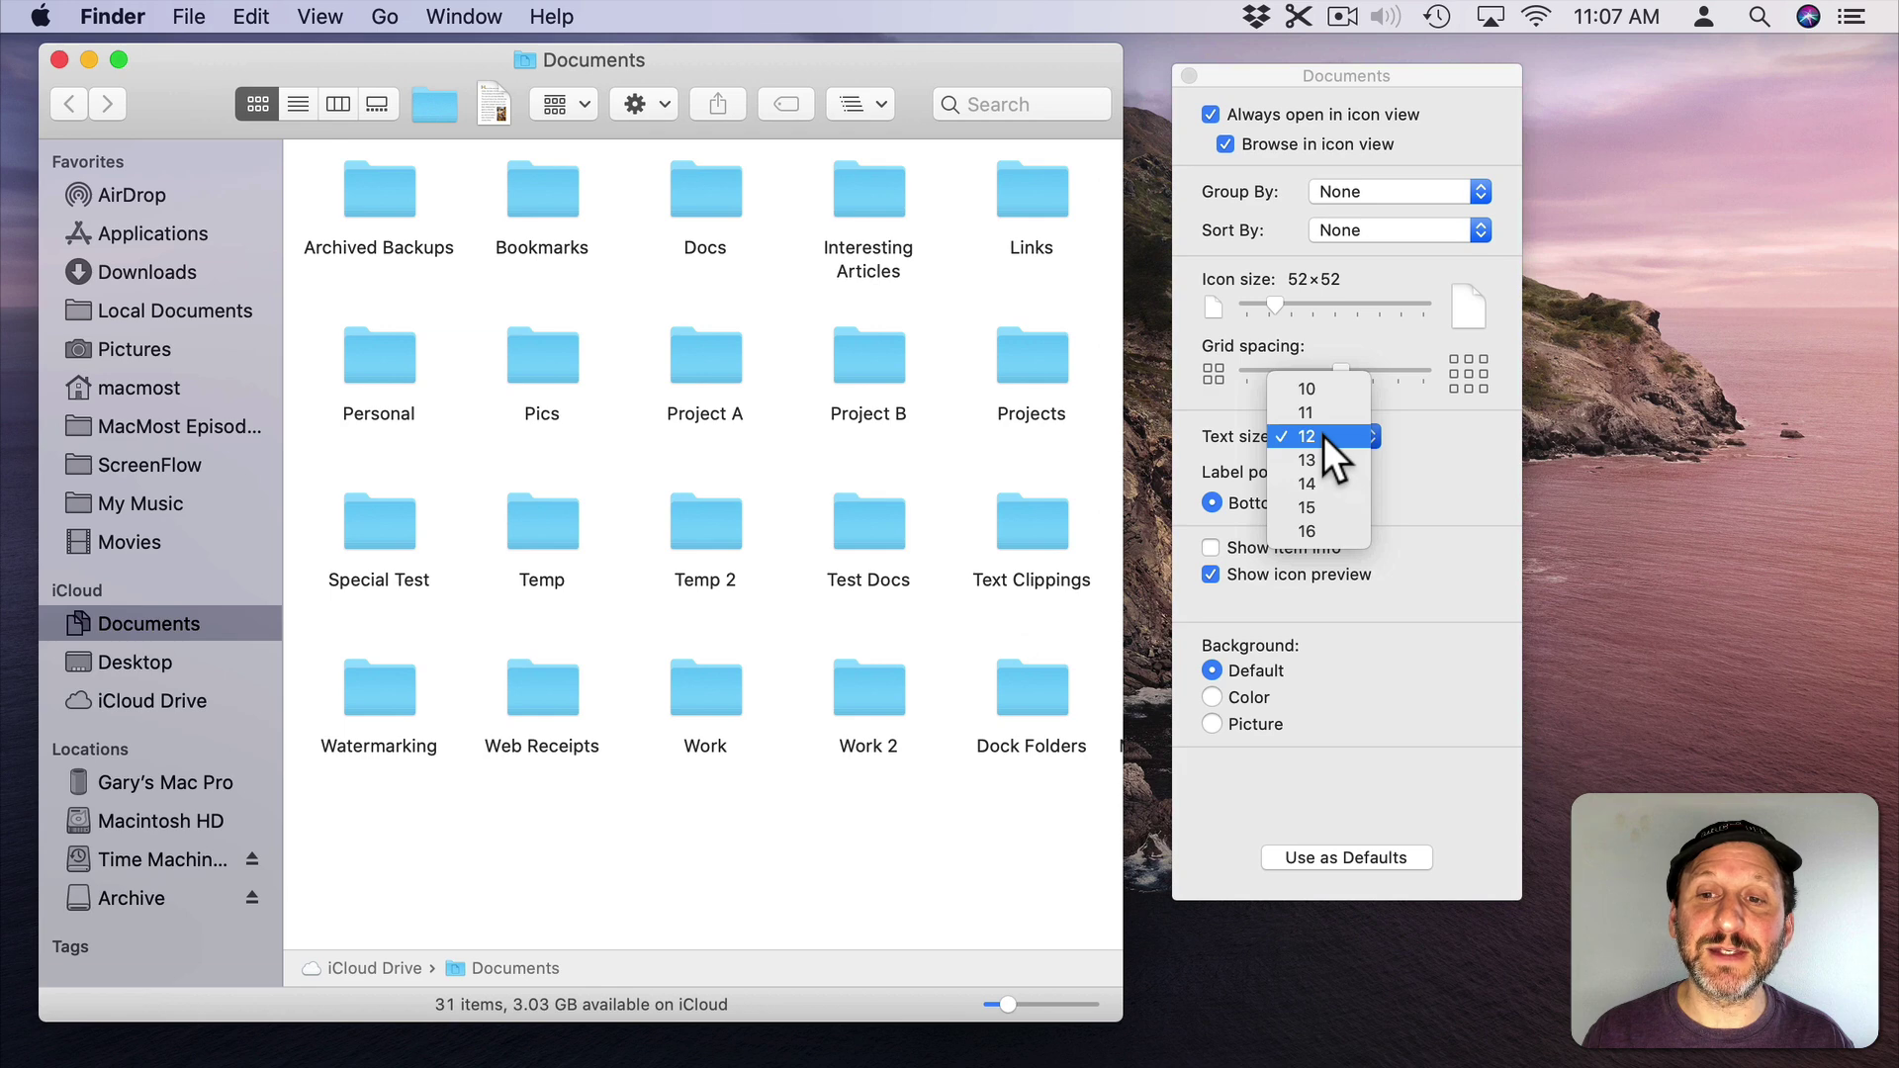
left_click(1321, 477)
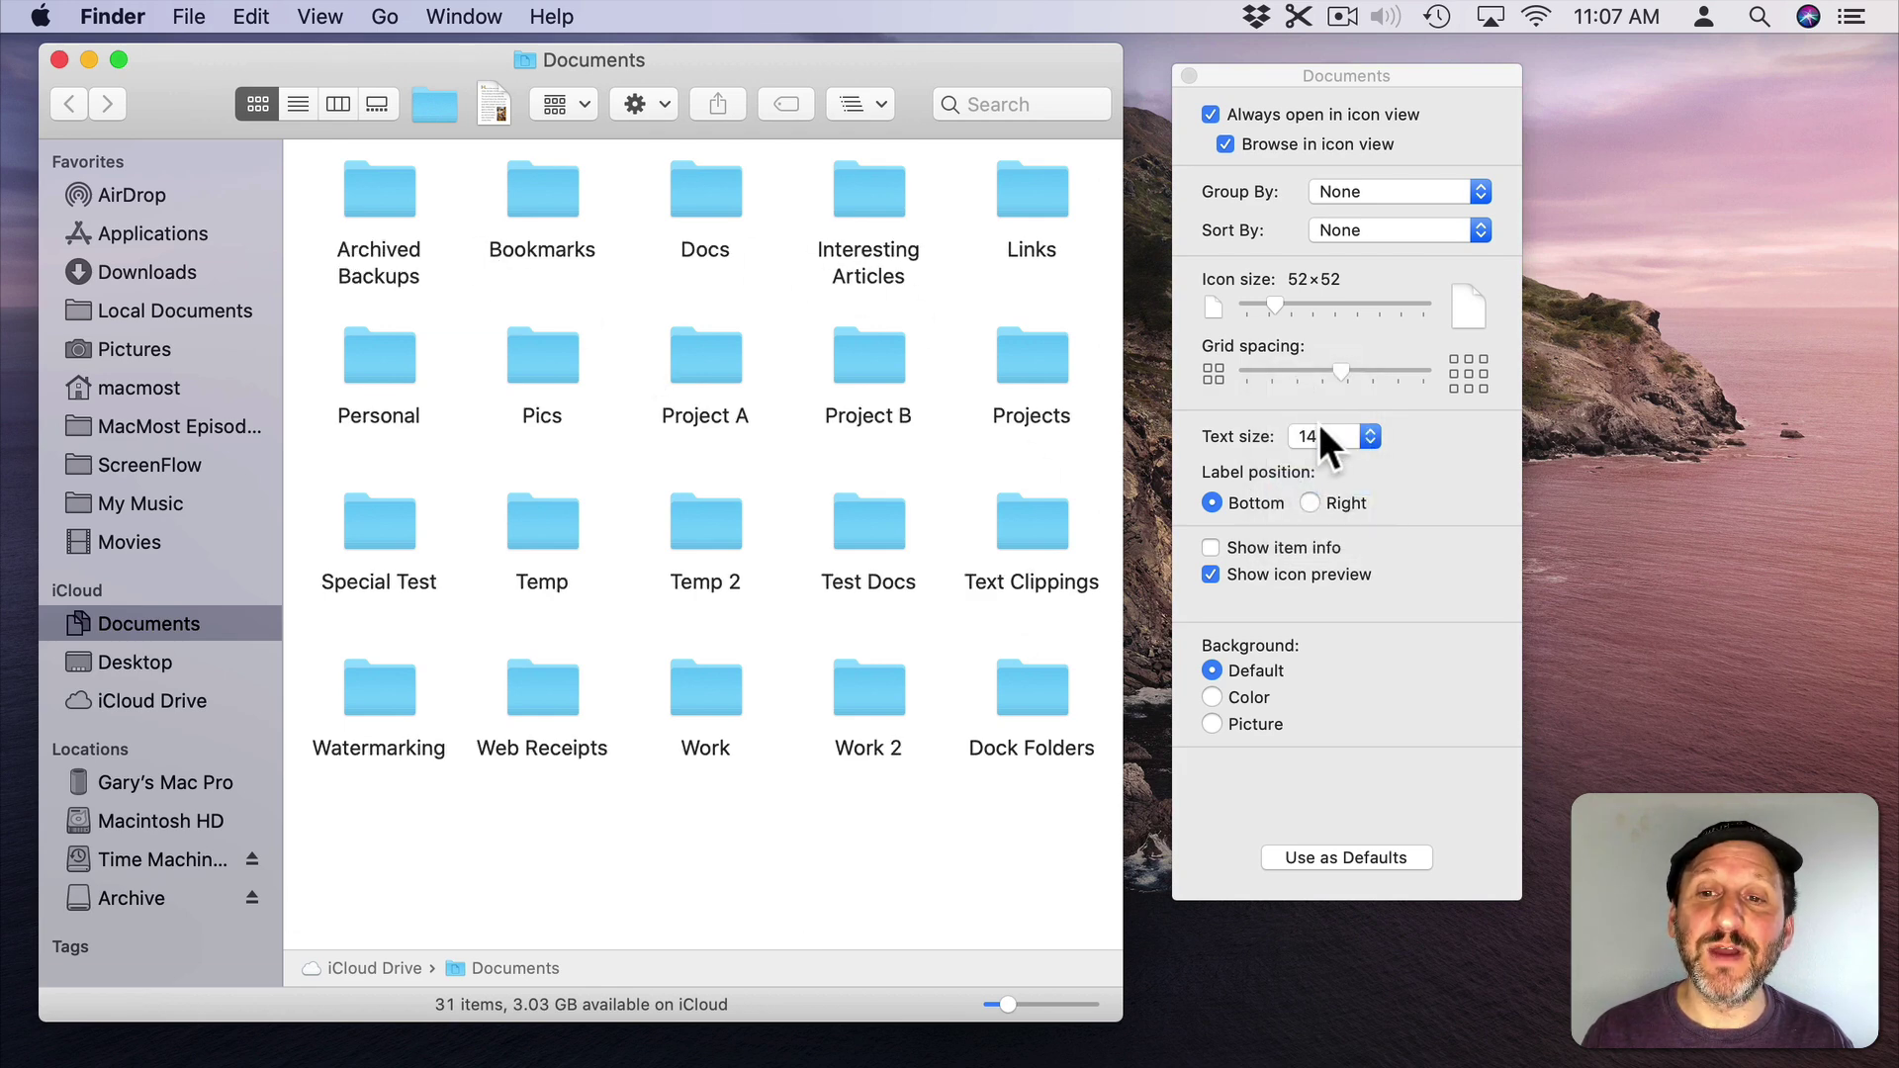
left_click(1320, 435)
left_click(1319, 391)
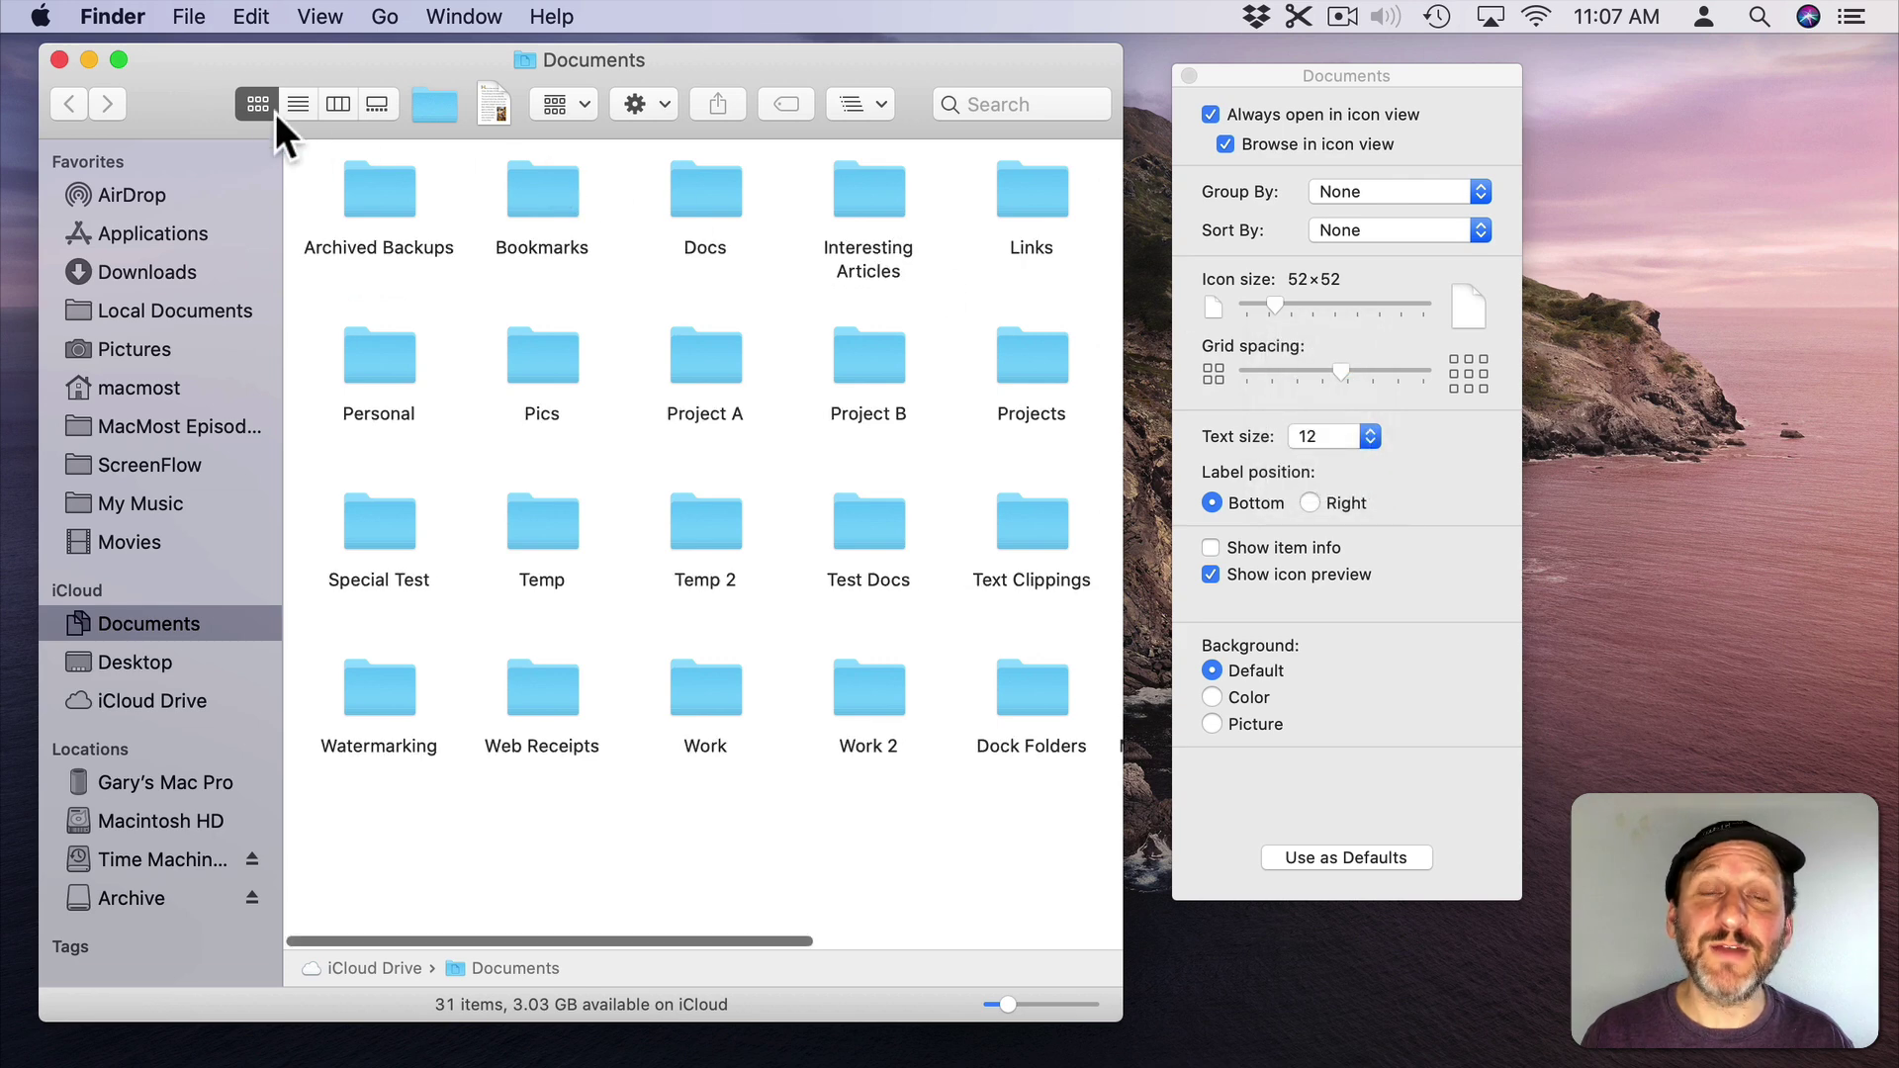
Switch Documents to list view and try text size 13 before returning it to 12
left_click(300, 102)
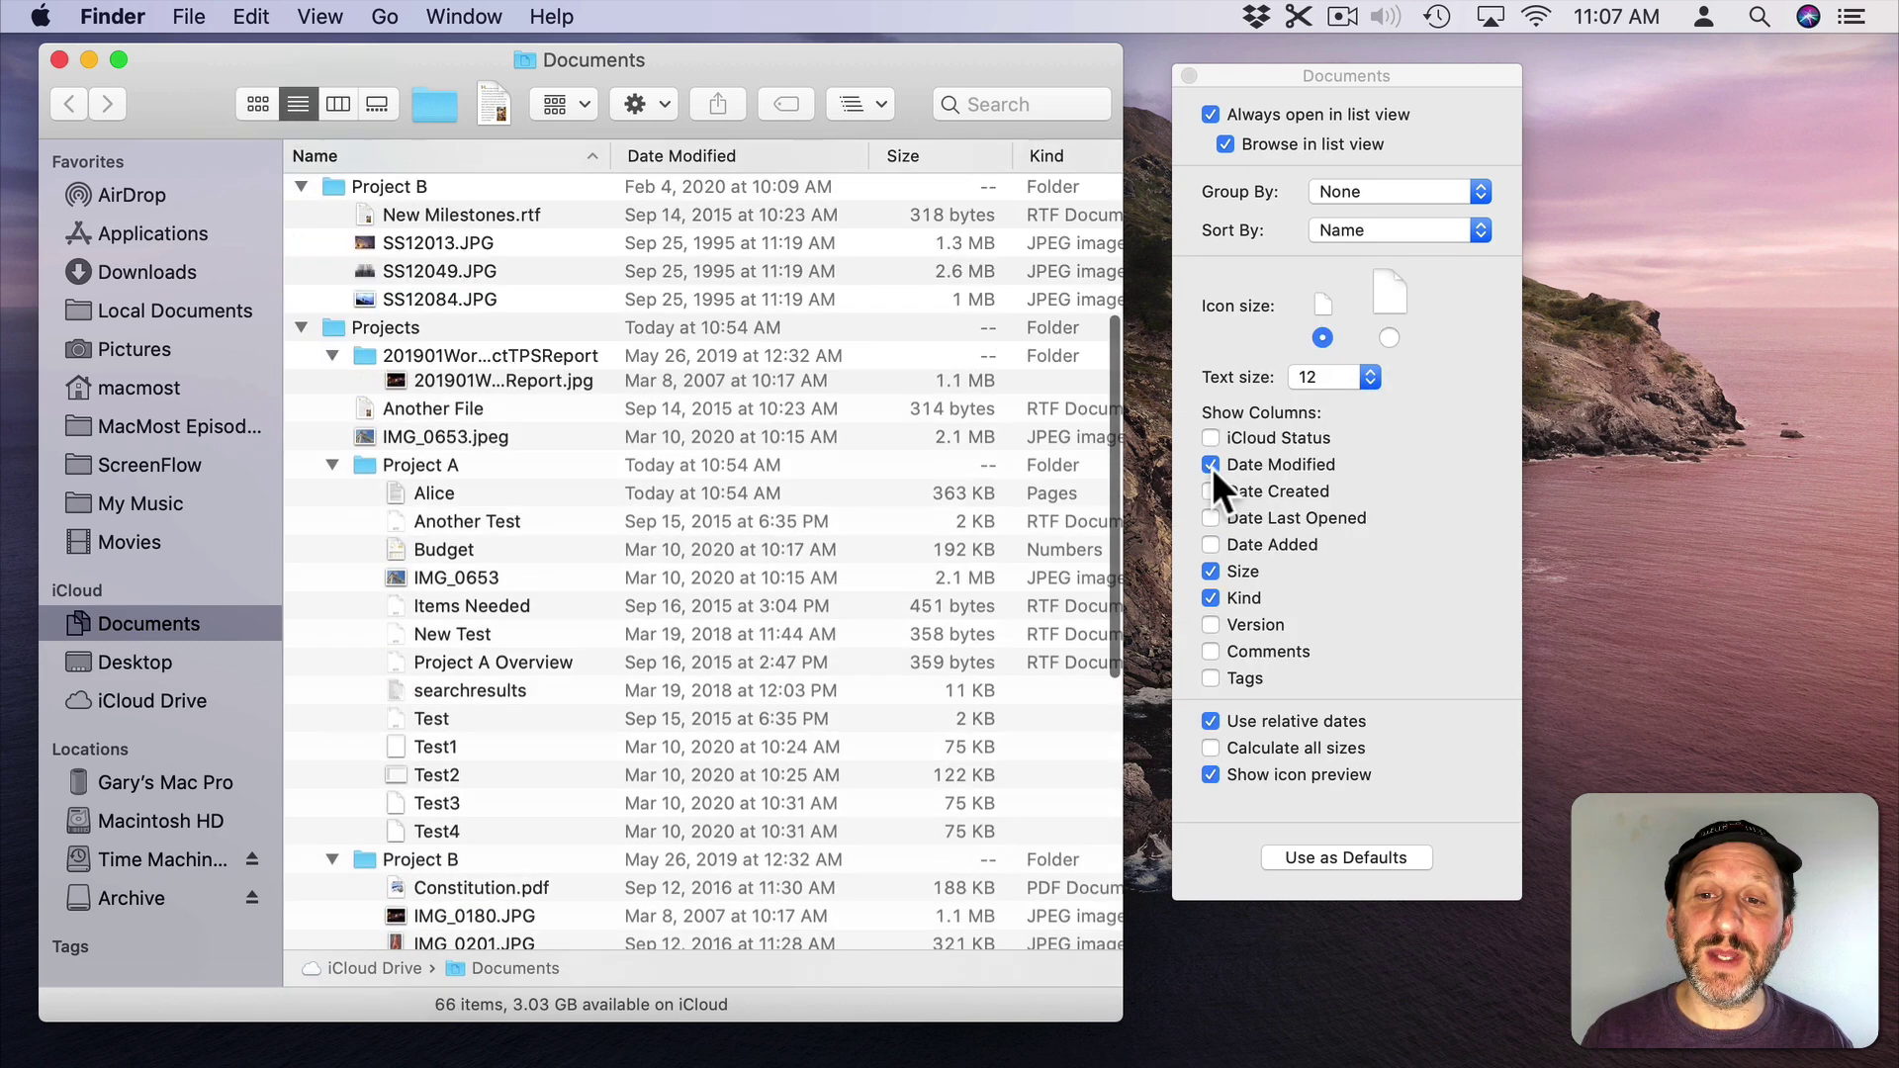
left_click(1315, 383)
left_click(1317, 399)
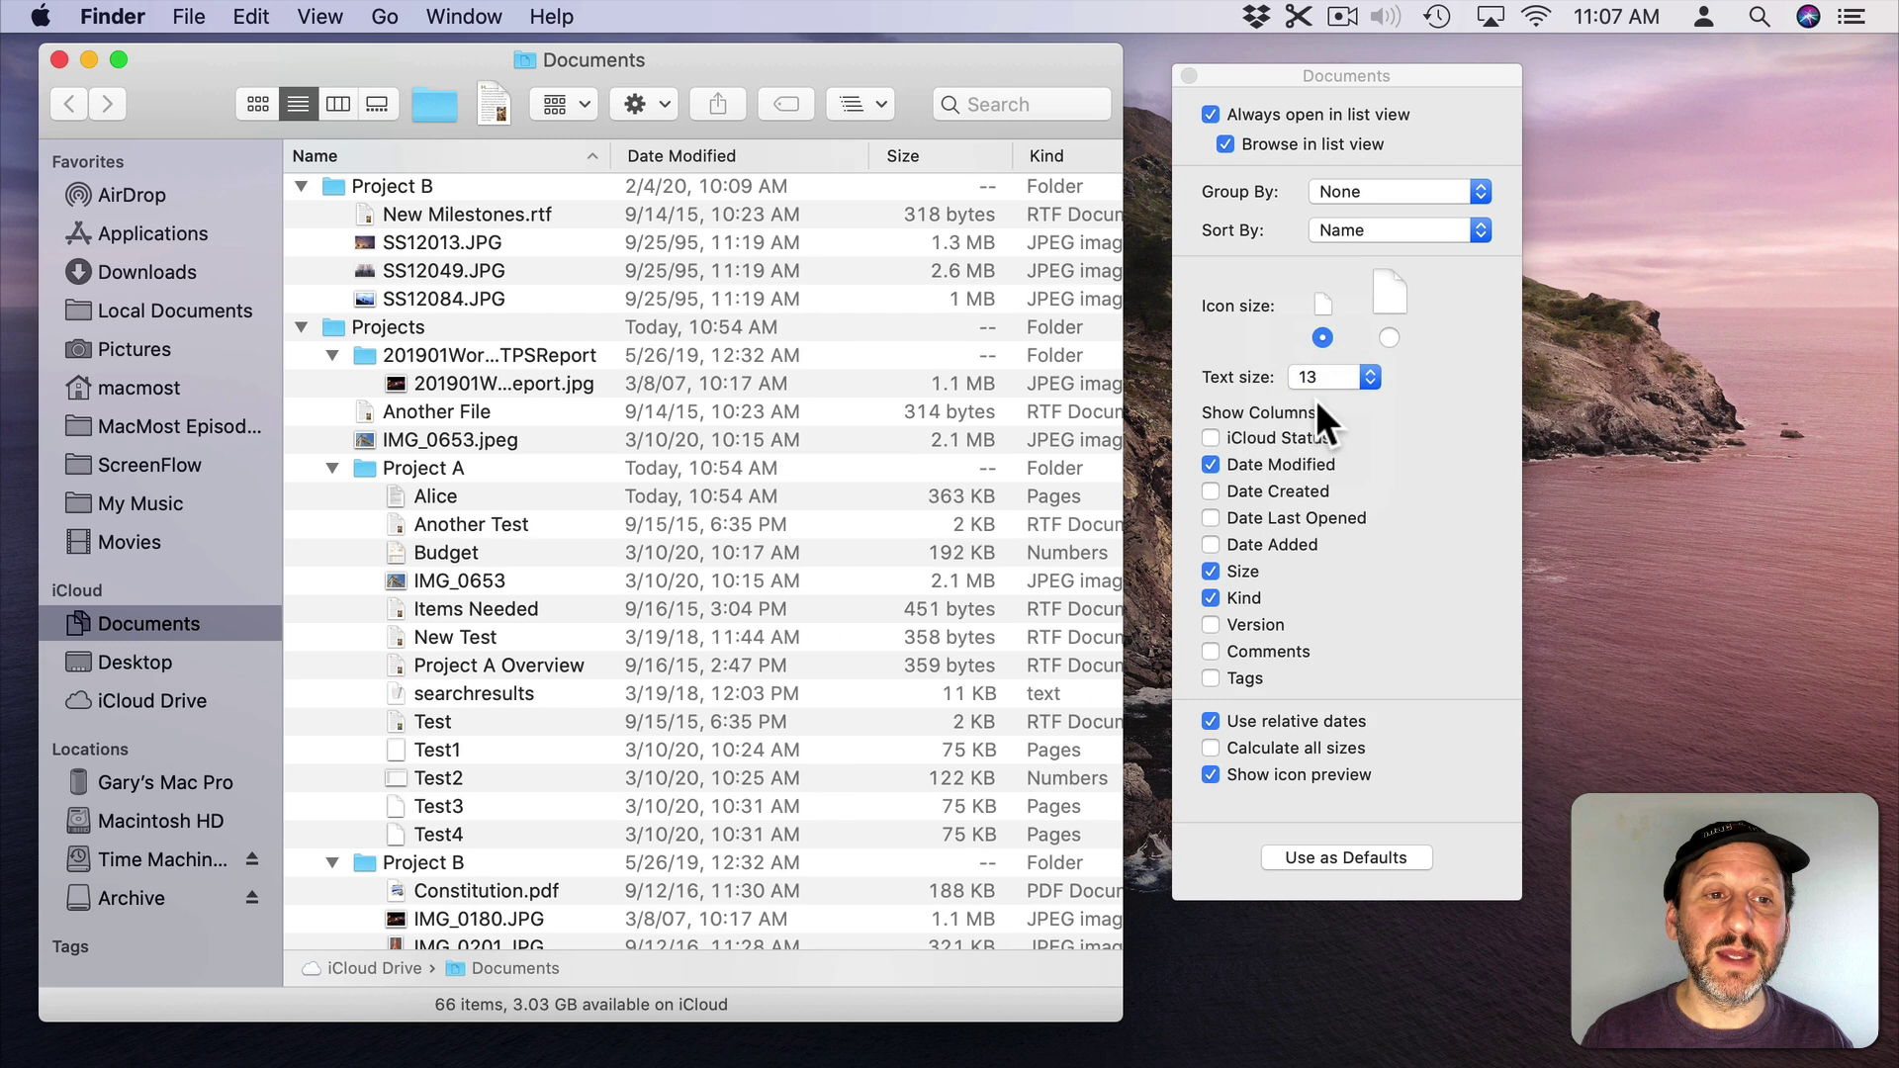
left_click(1314, 371)
left_click(1310, 350)
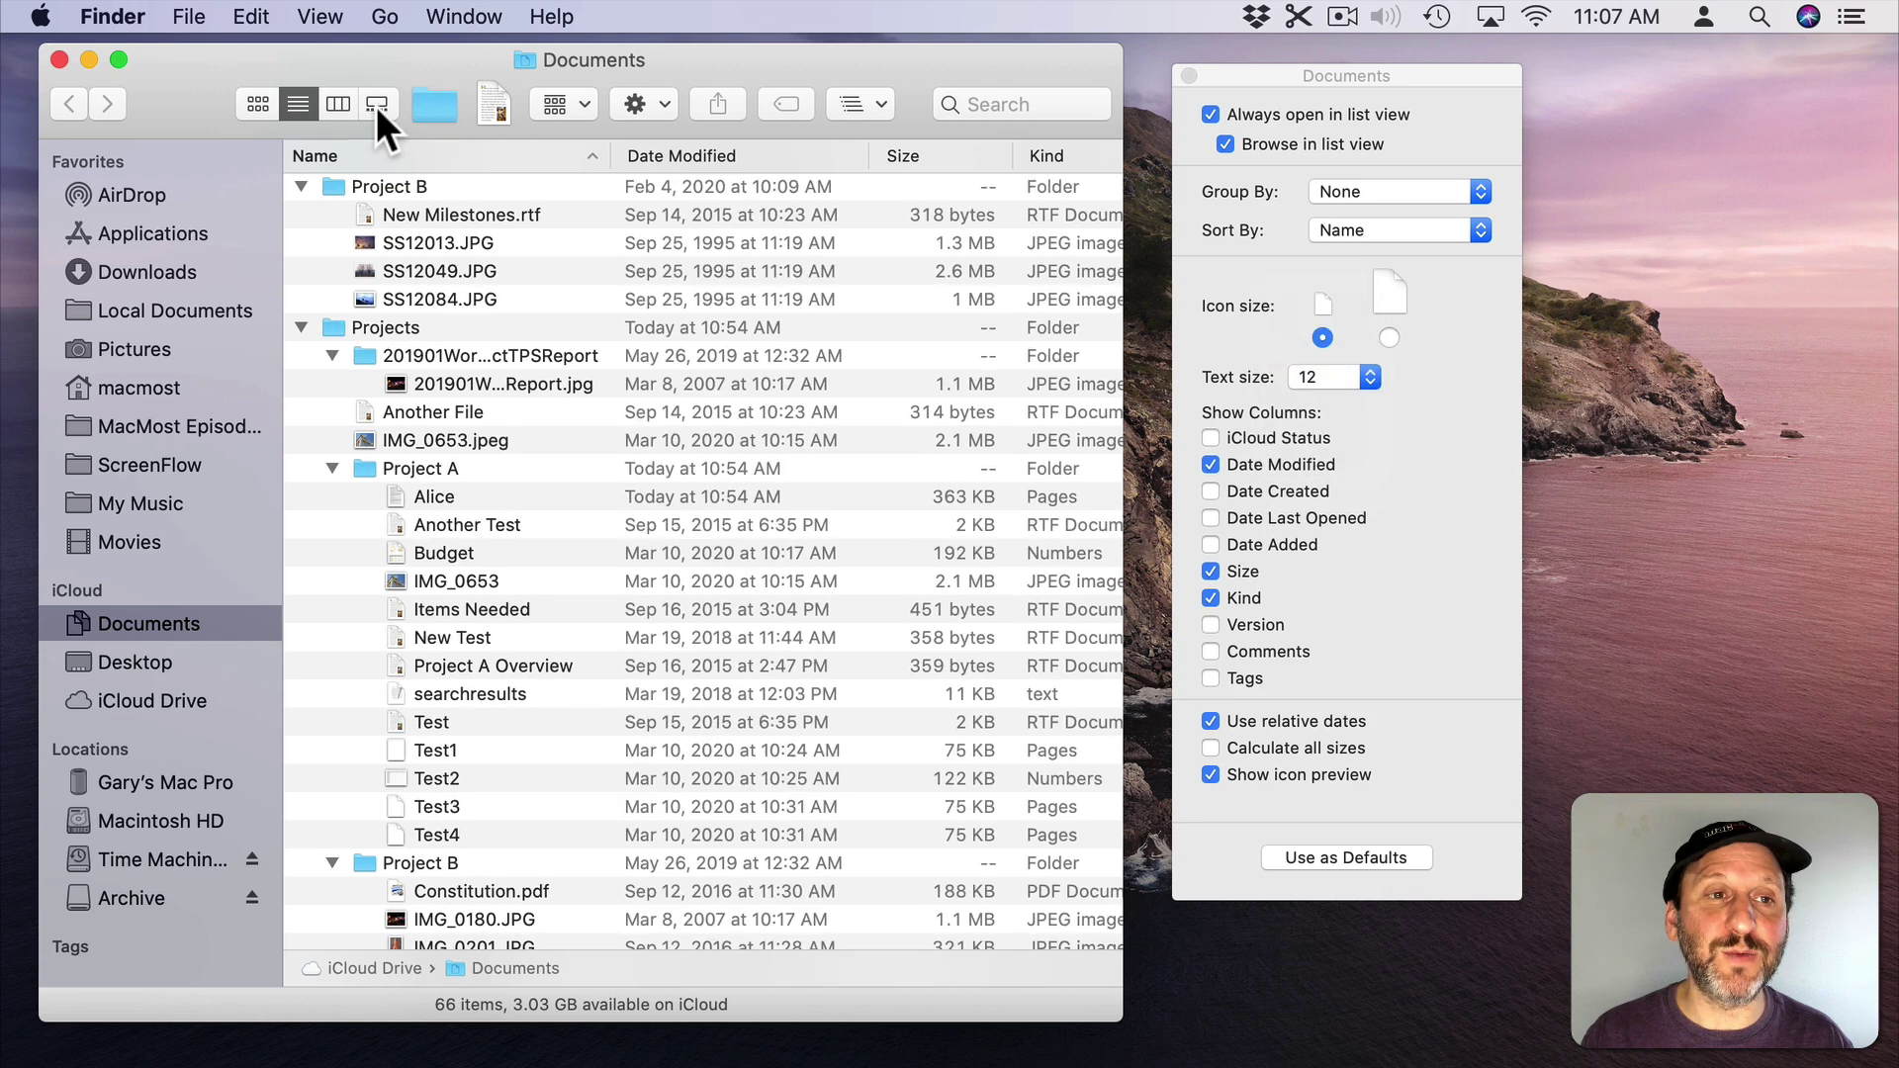
Switch Documents to column view and try text size 13 before returning it to 12
left_click(335, 103)
left_click(1313, 283)
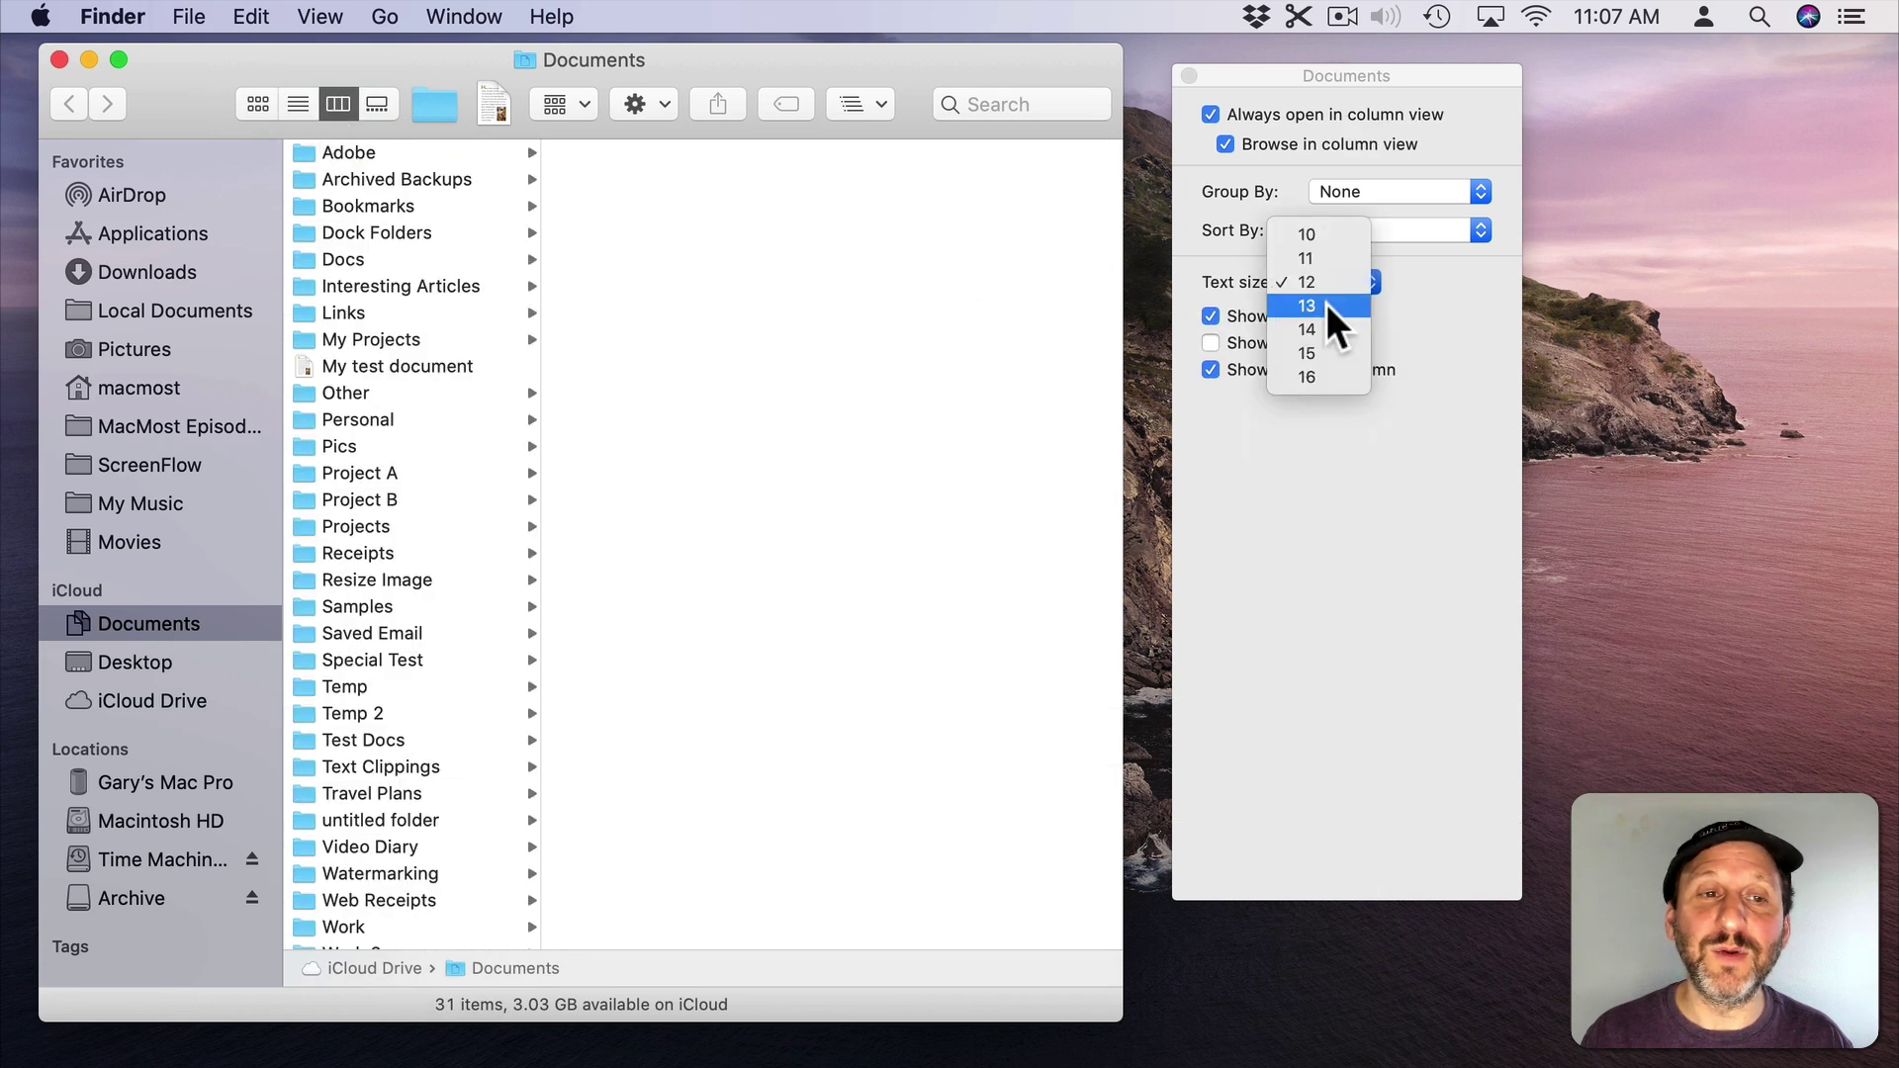
left_click(1328, 307)
left_click(1320, 293)
left_click(1317, 261)
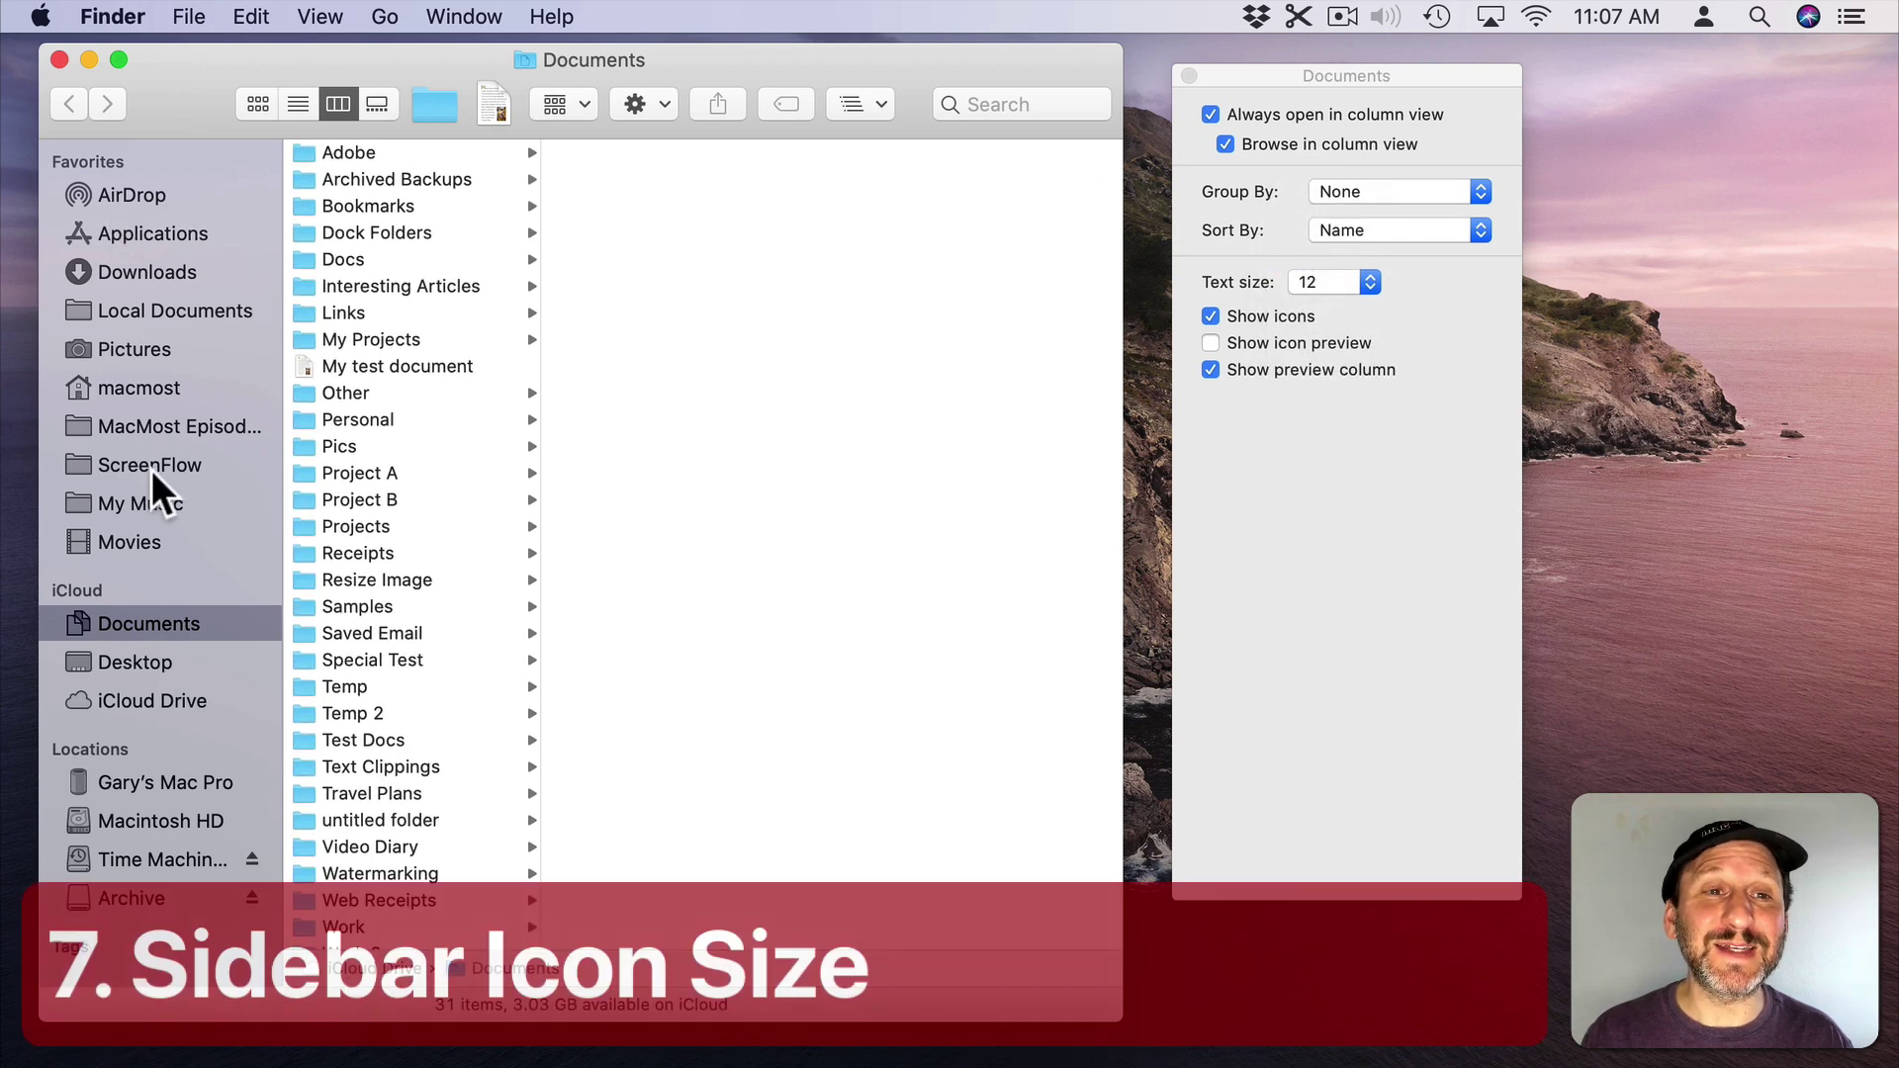
Close Finder's view options and open System Preferences to the General pane
left_click(1189, 75)
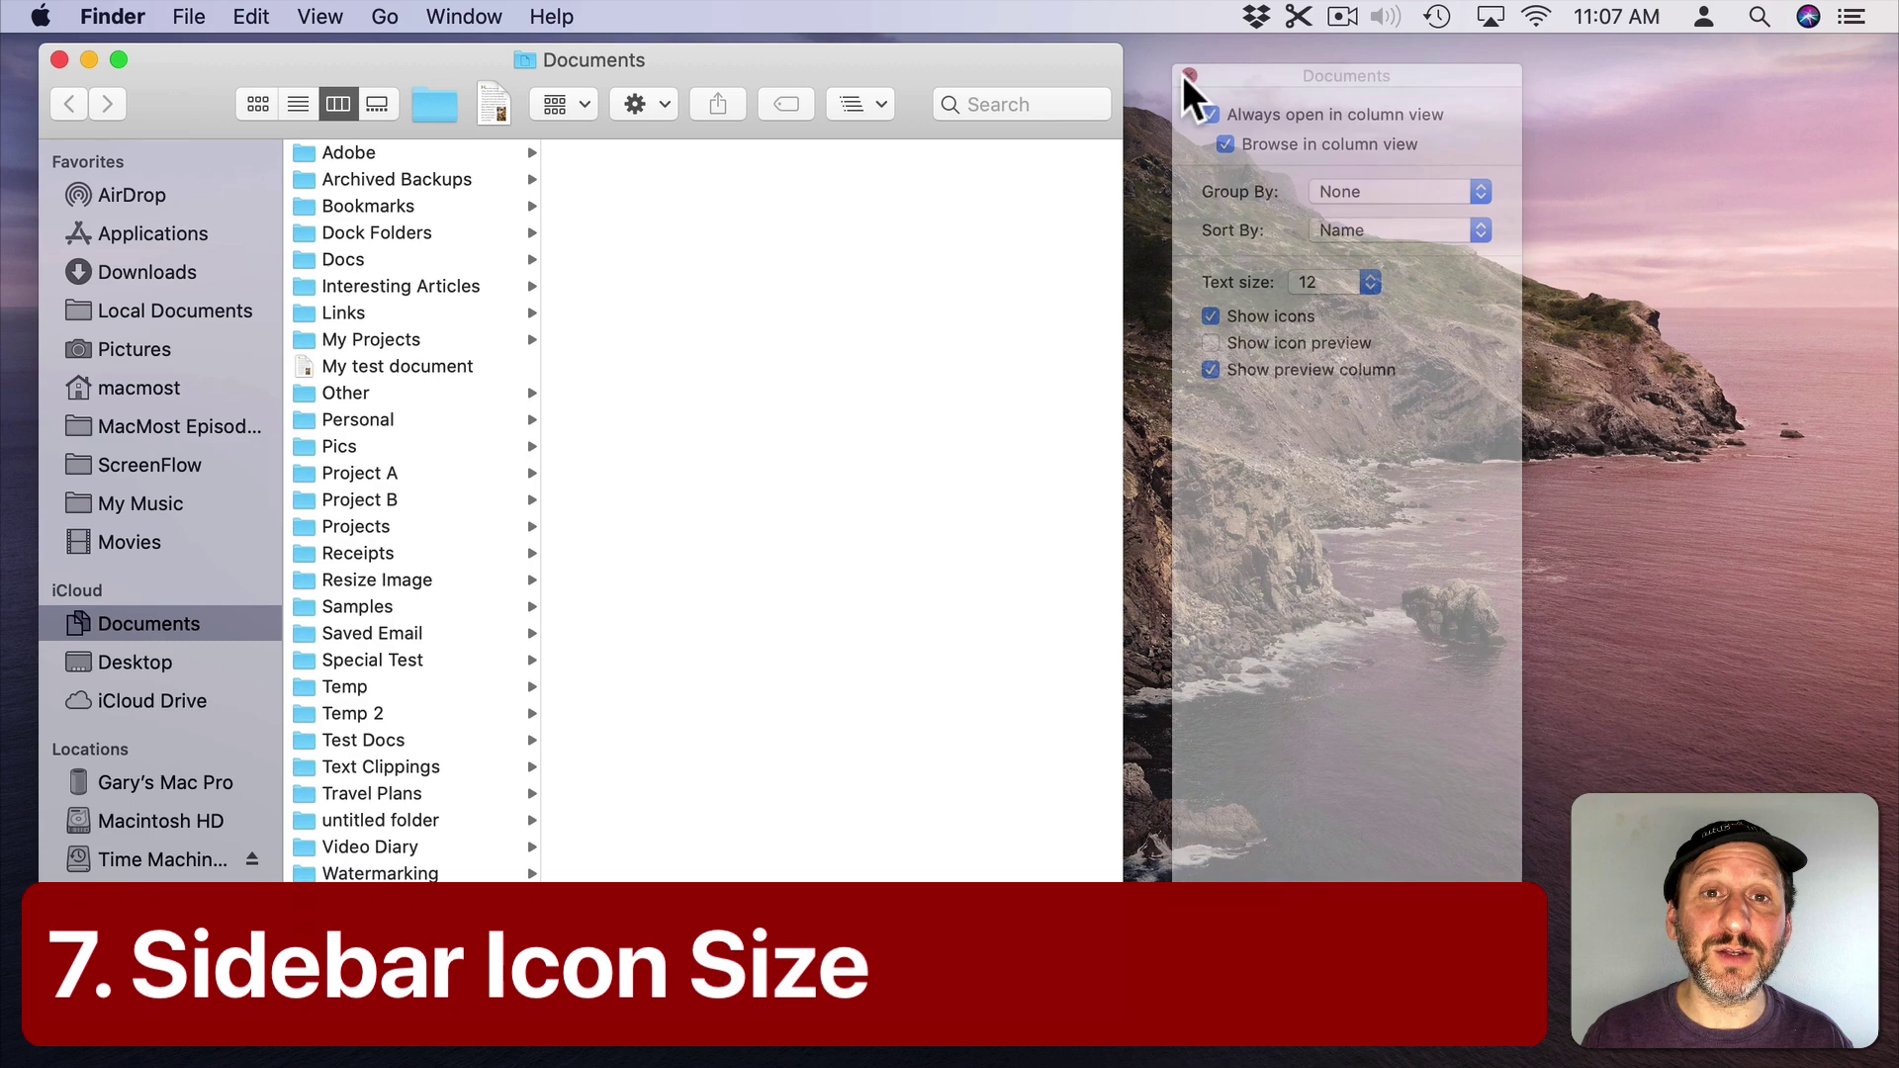
left_click(54, 8)
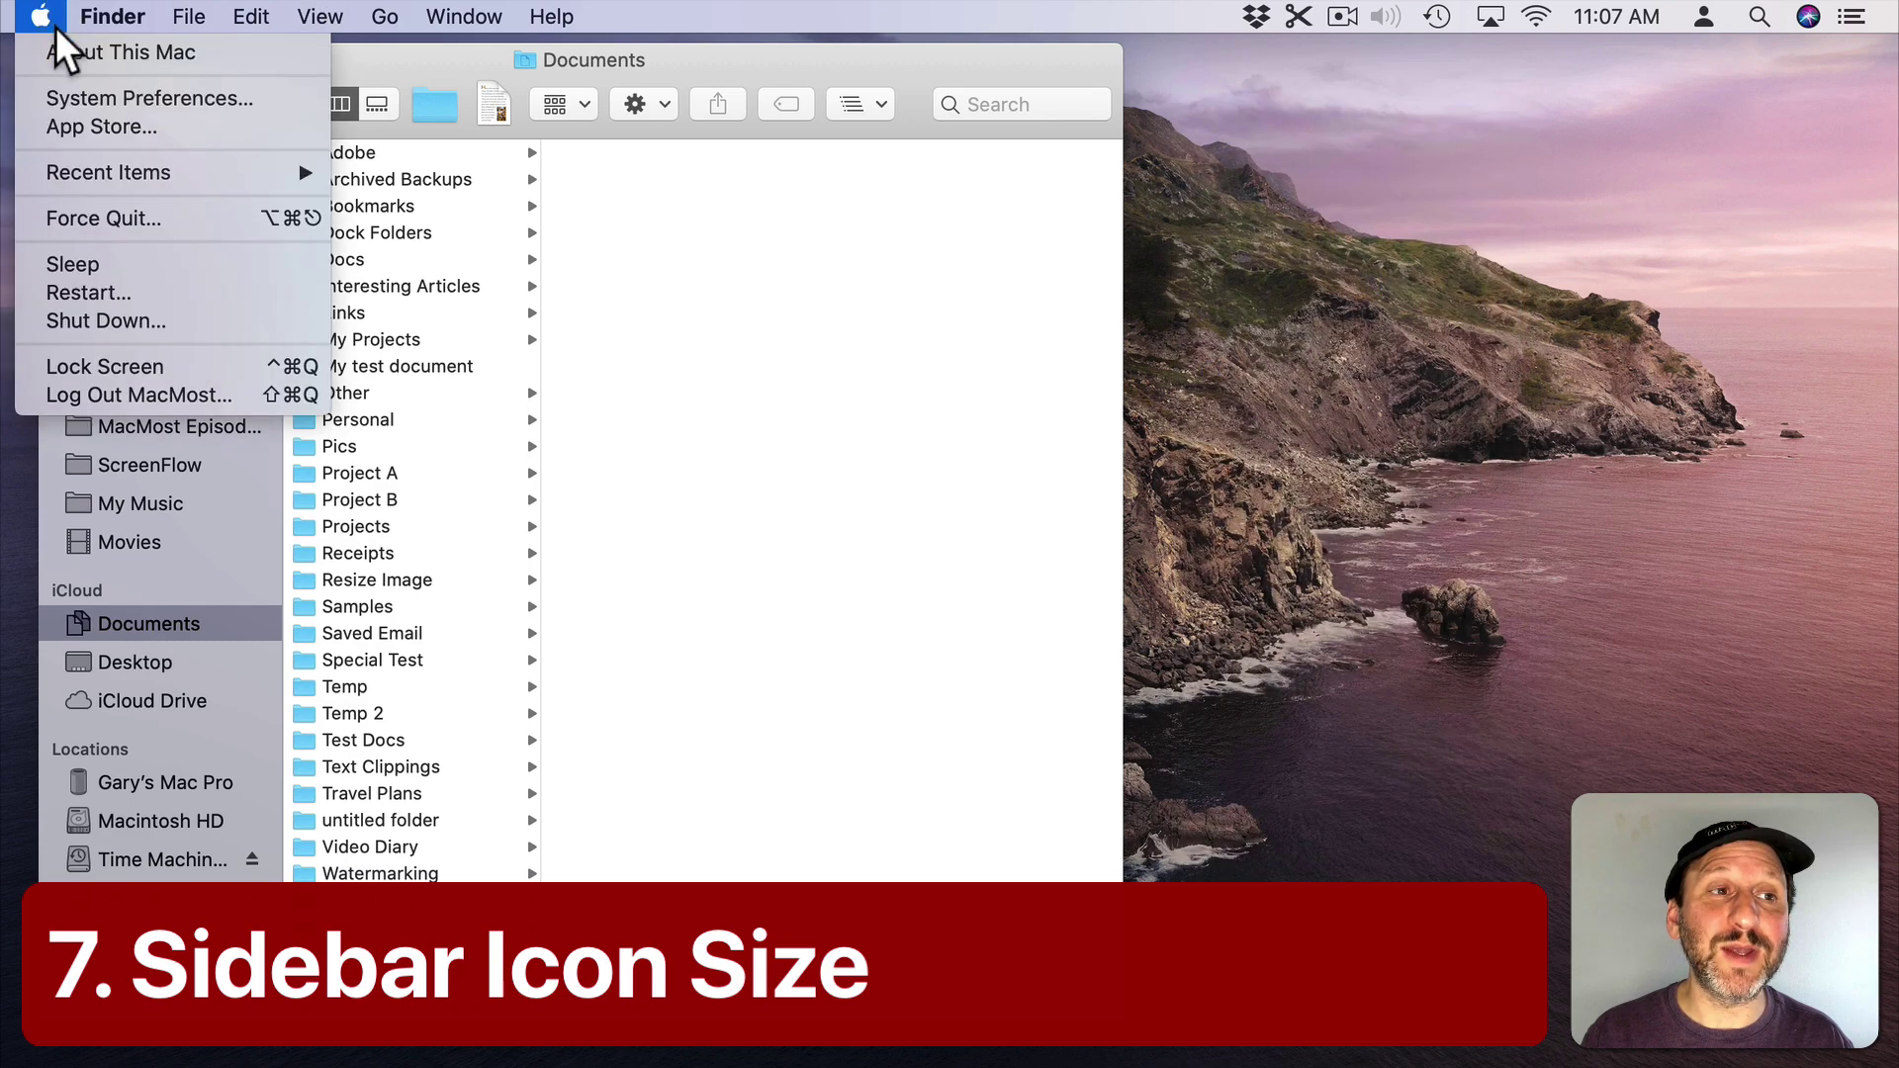
left_click(67, 90)
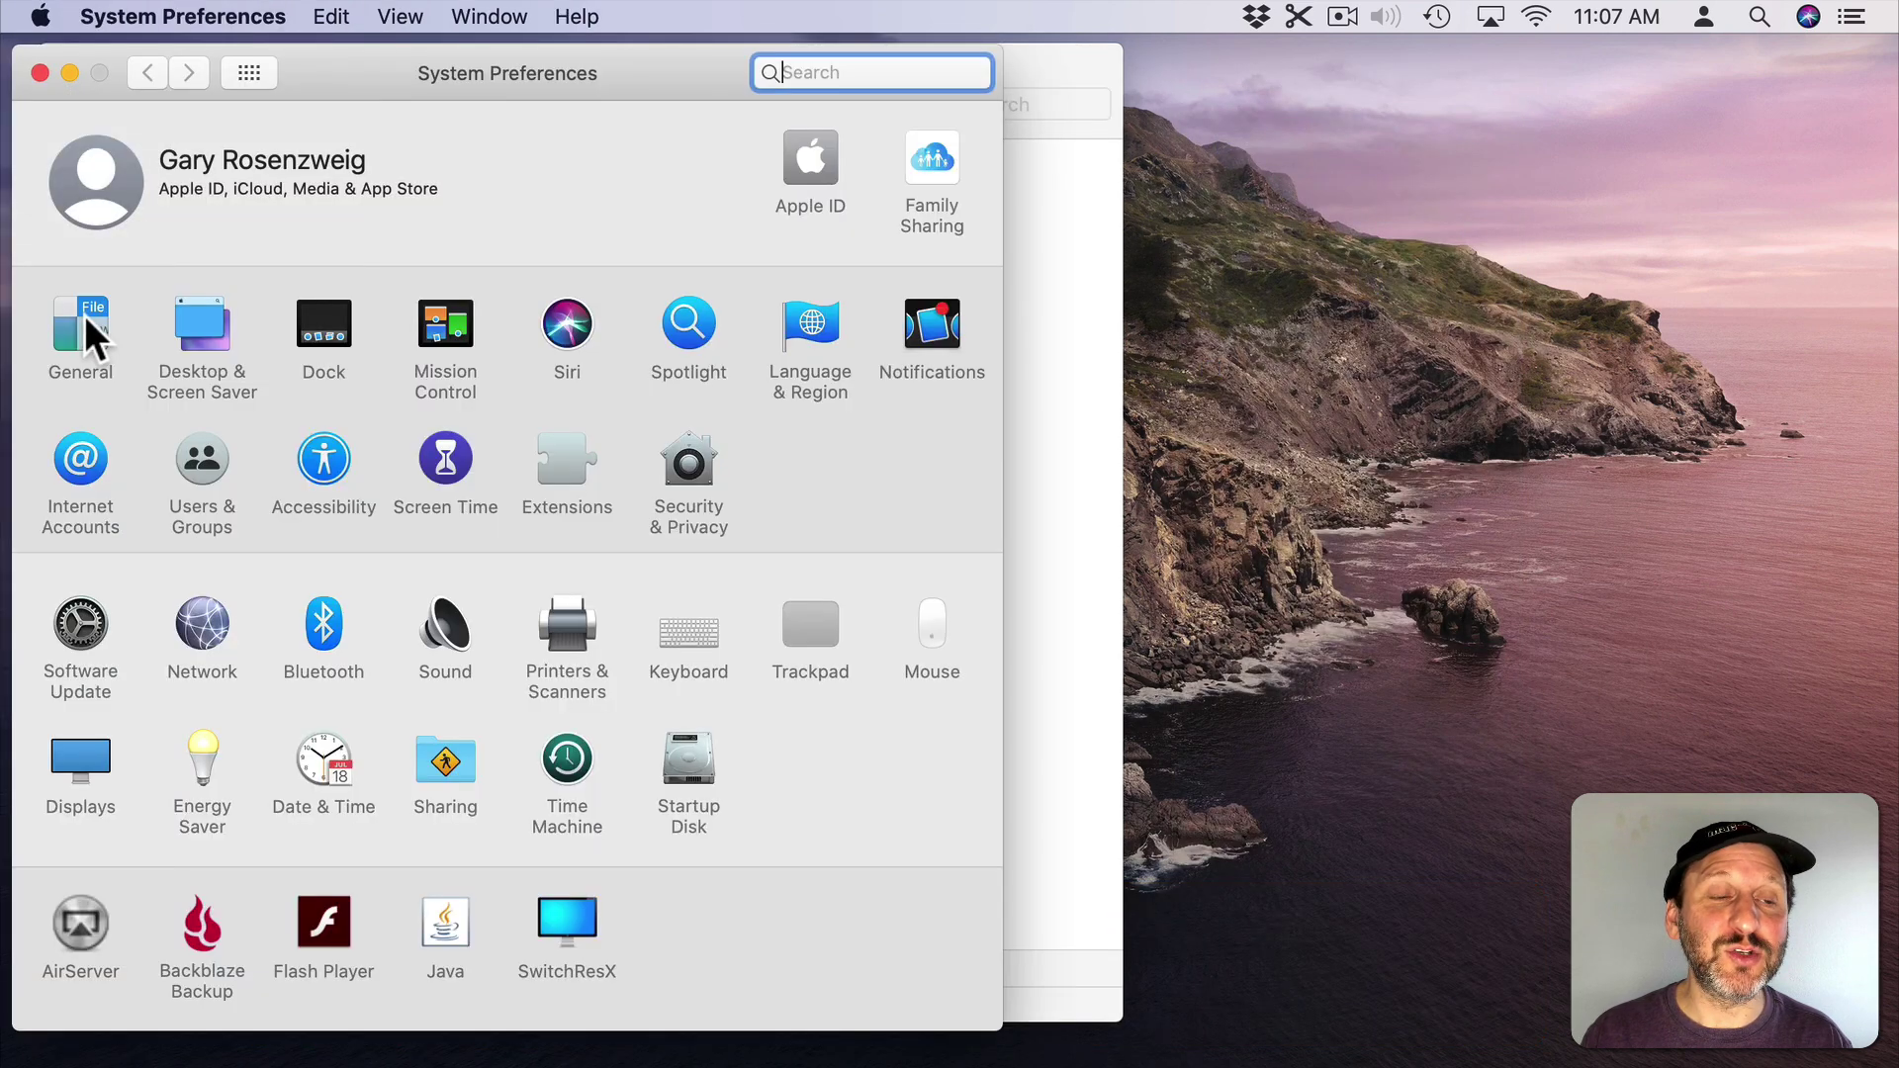
left_click(85, 315)
Move the preferences window aside, set Sidebar icon size to Large, then back to Medium
left_click_drag(361, 84, 1085, 72)
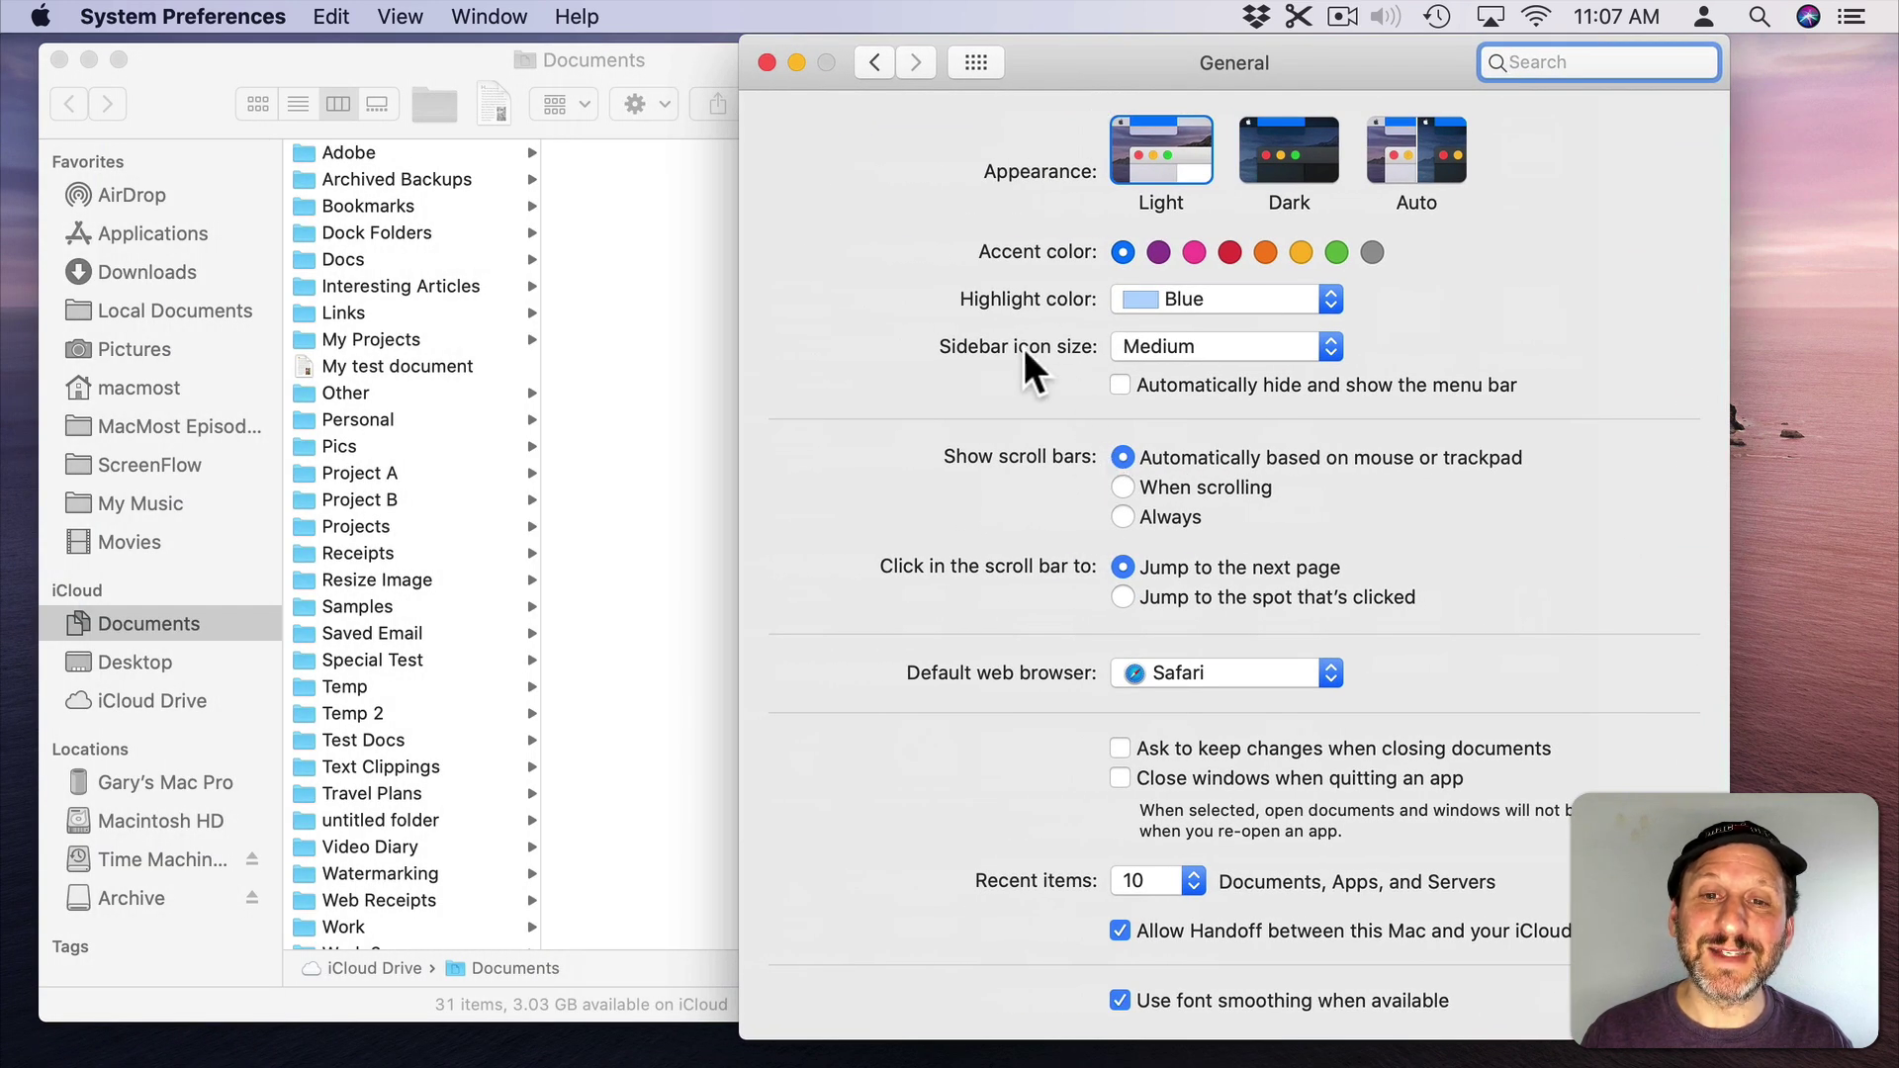
left_click(1153, 344)
left_click(1161, 375)
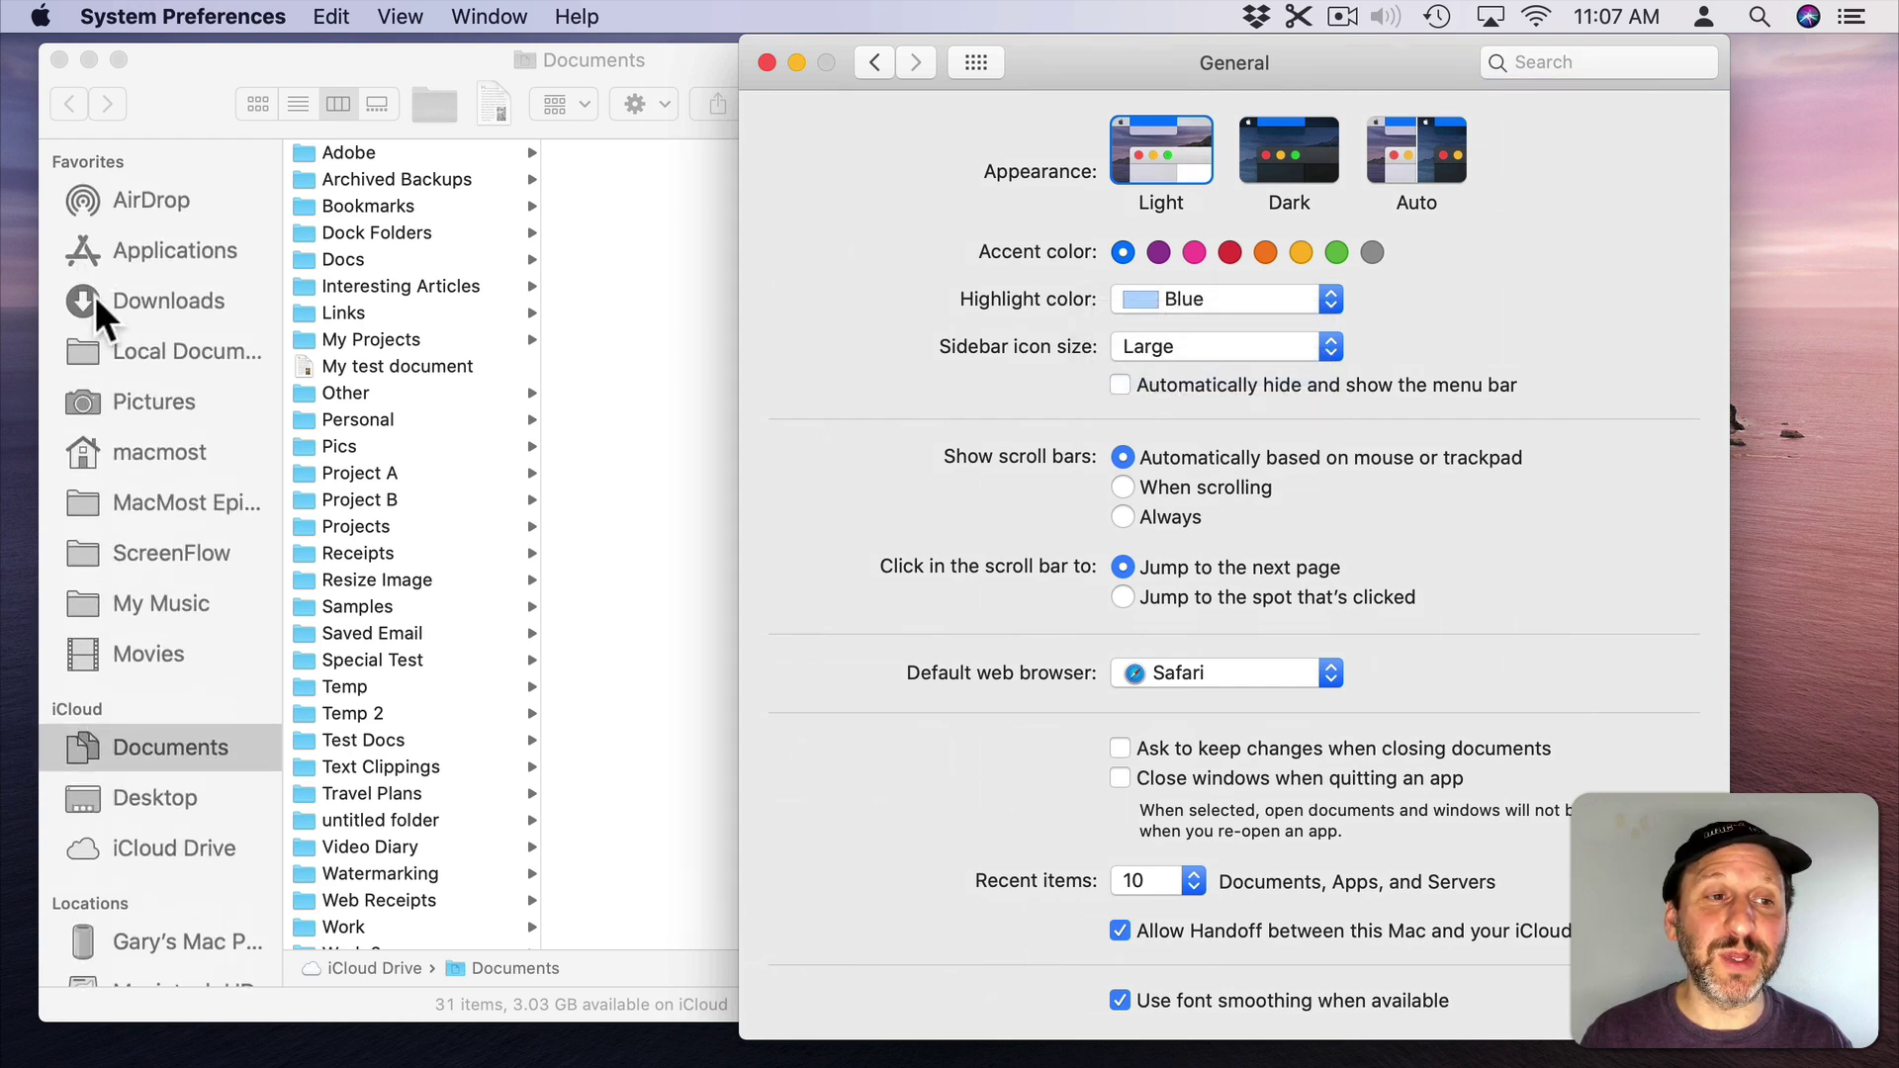
left_click(1217, 346)
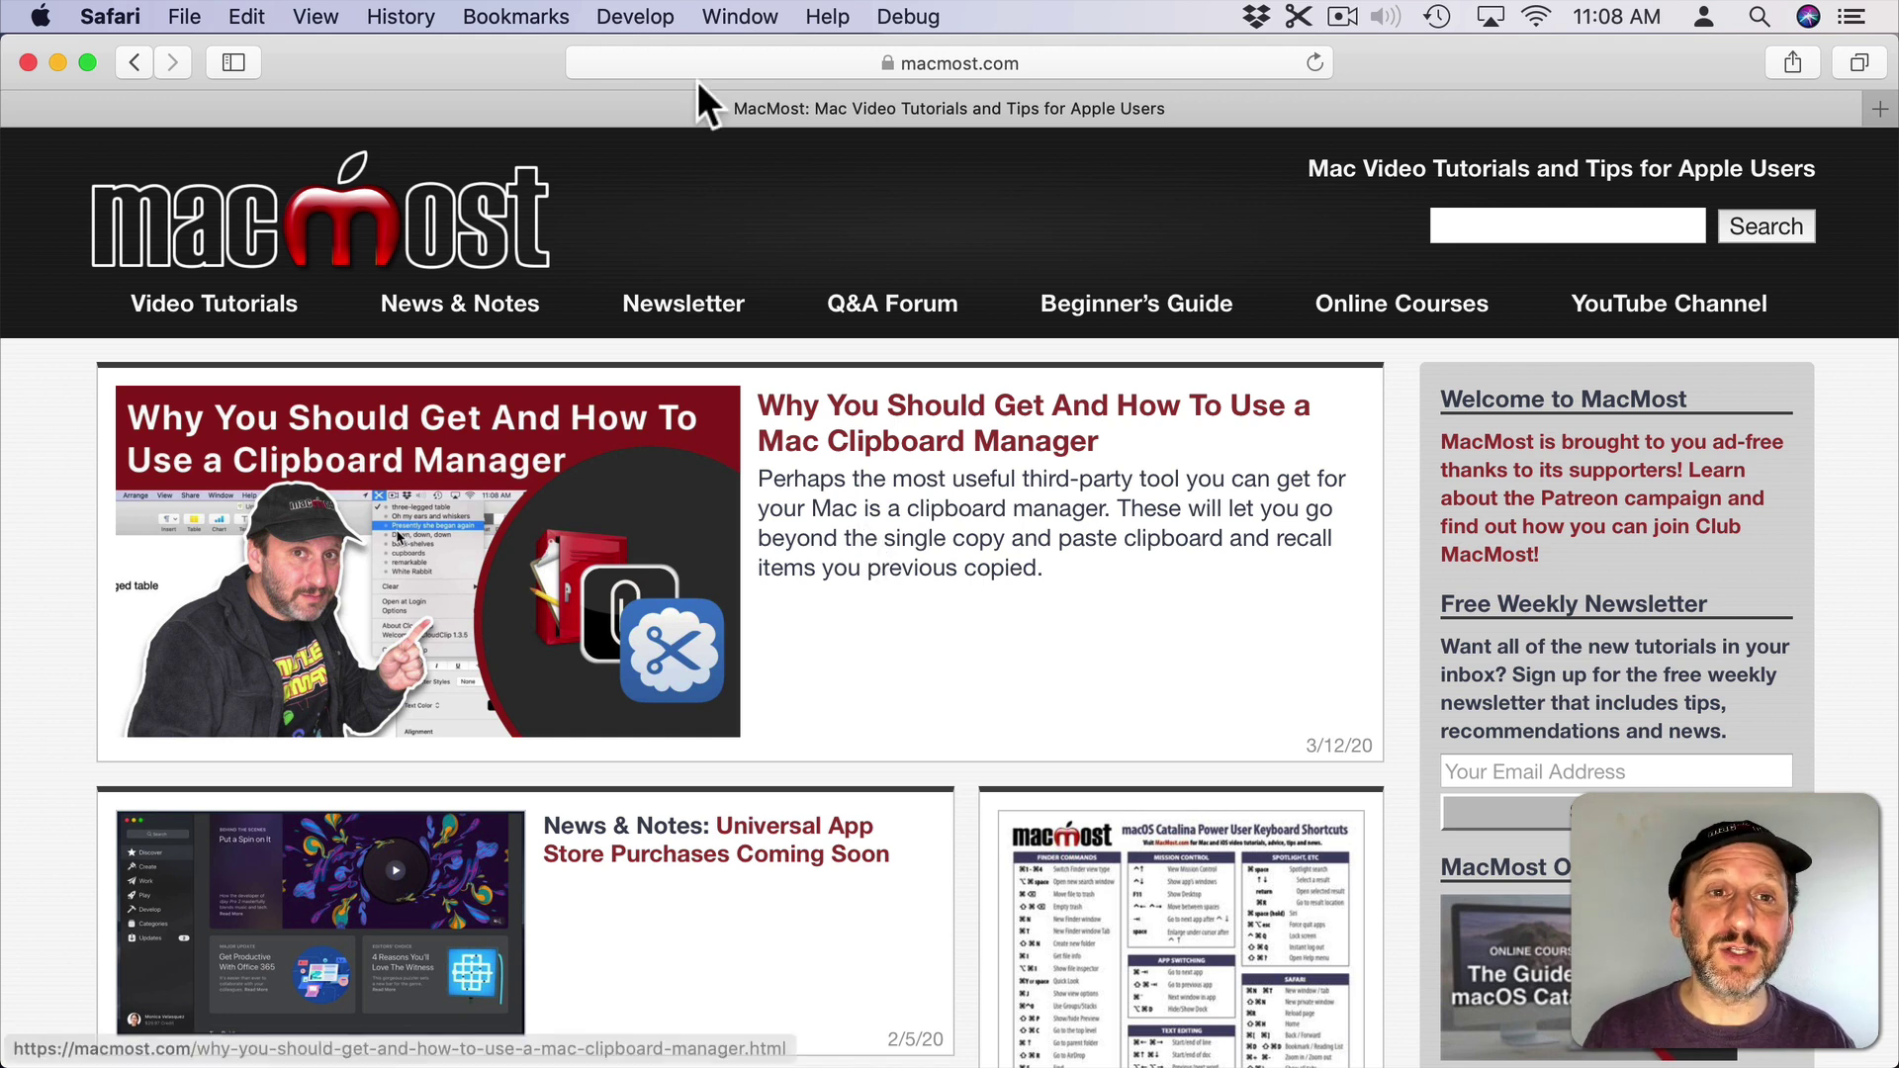
left_click(385, 11)
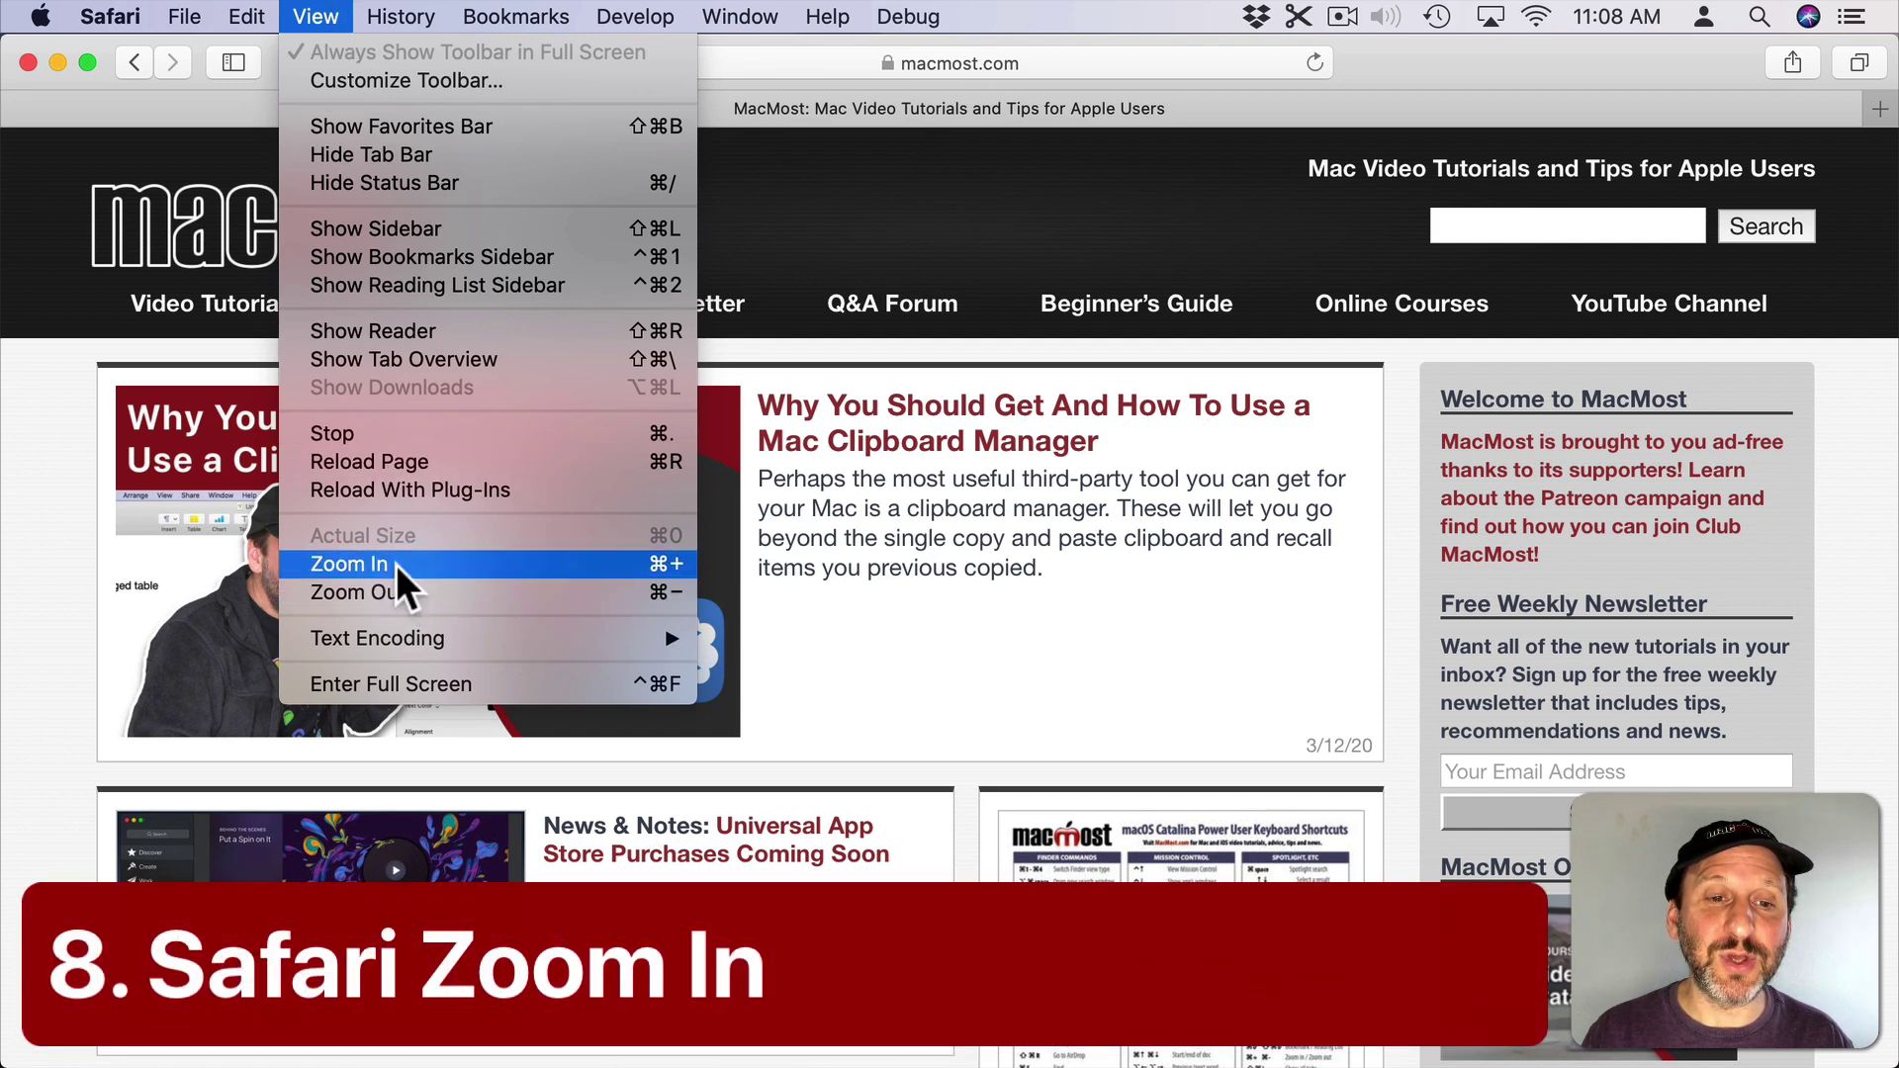
left_click(687, 566)
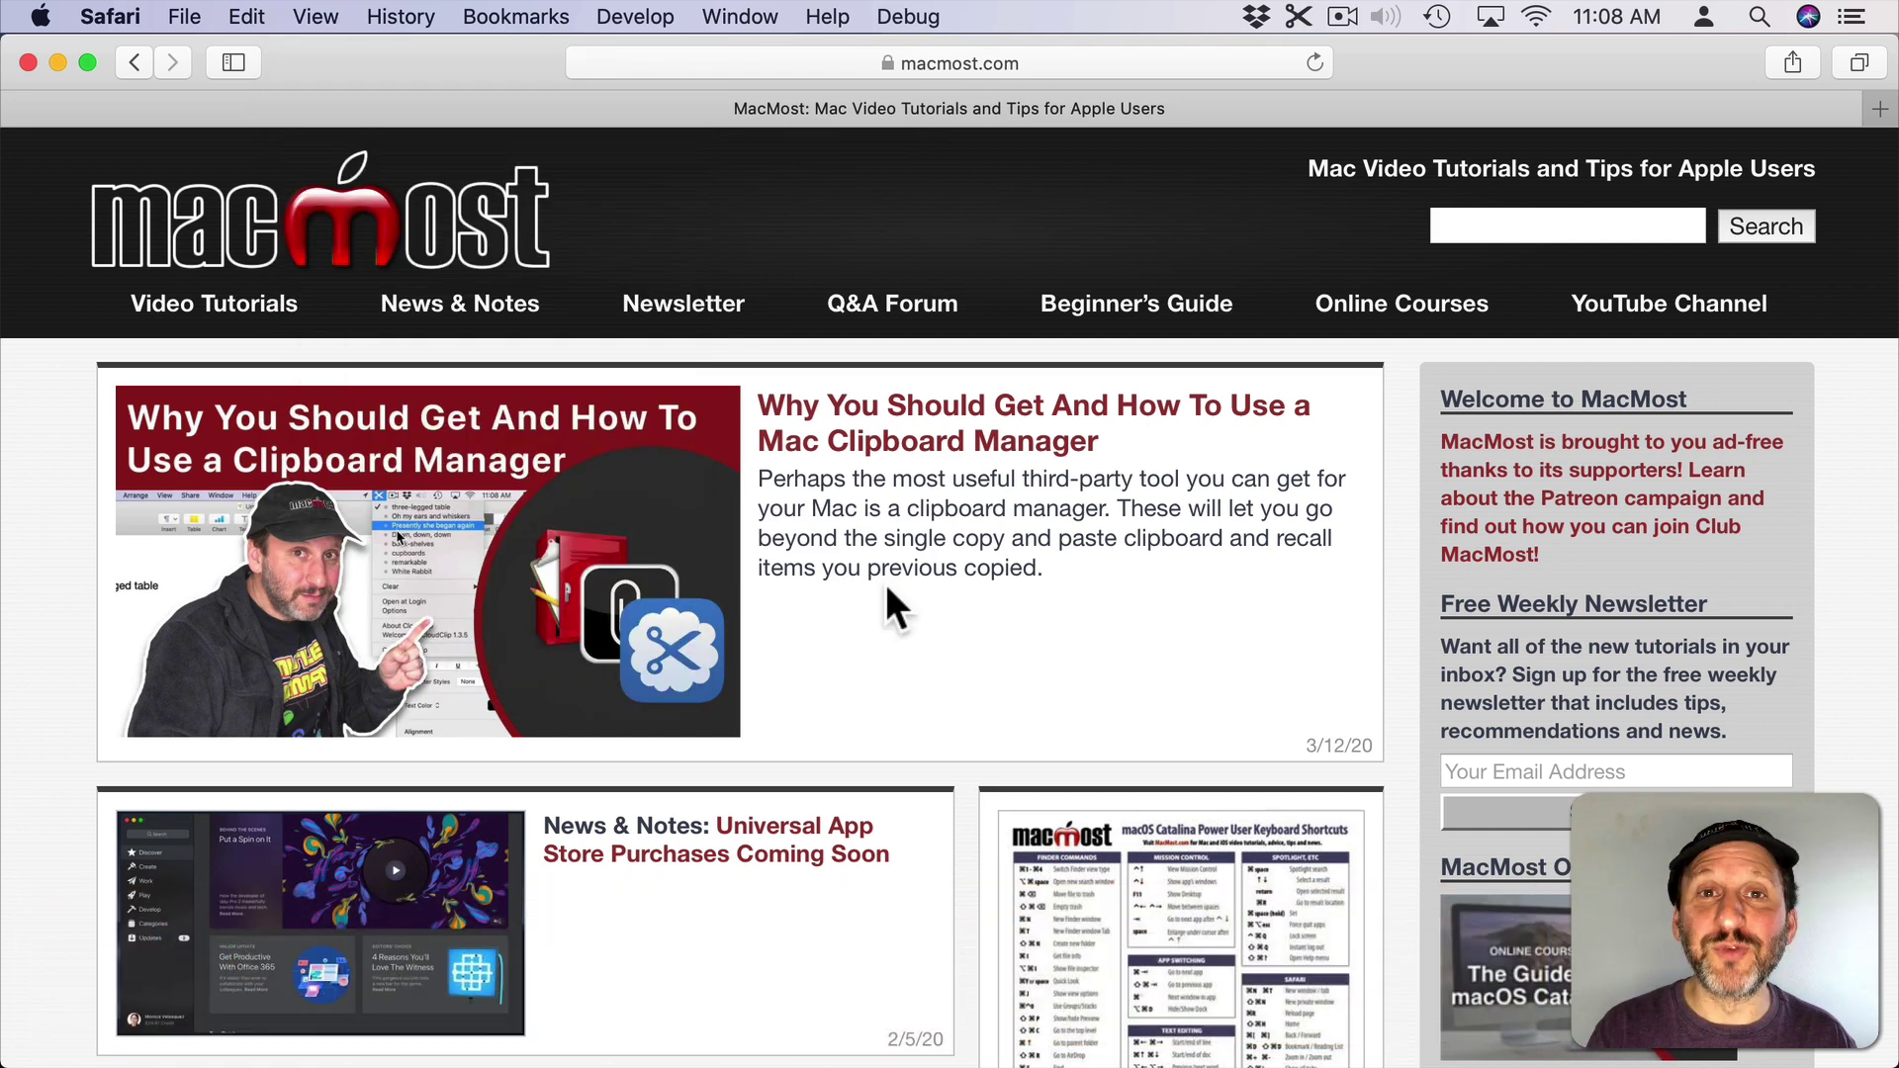
key("super+equal")
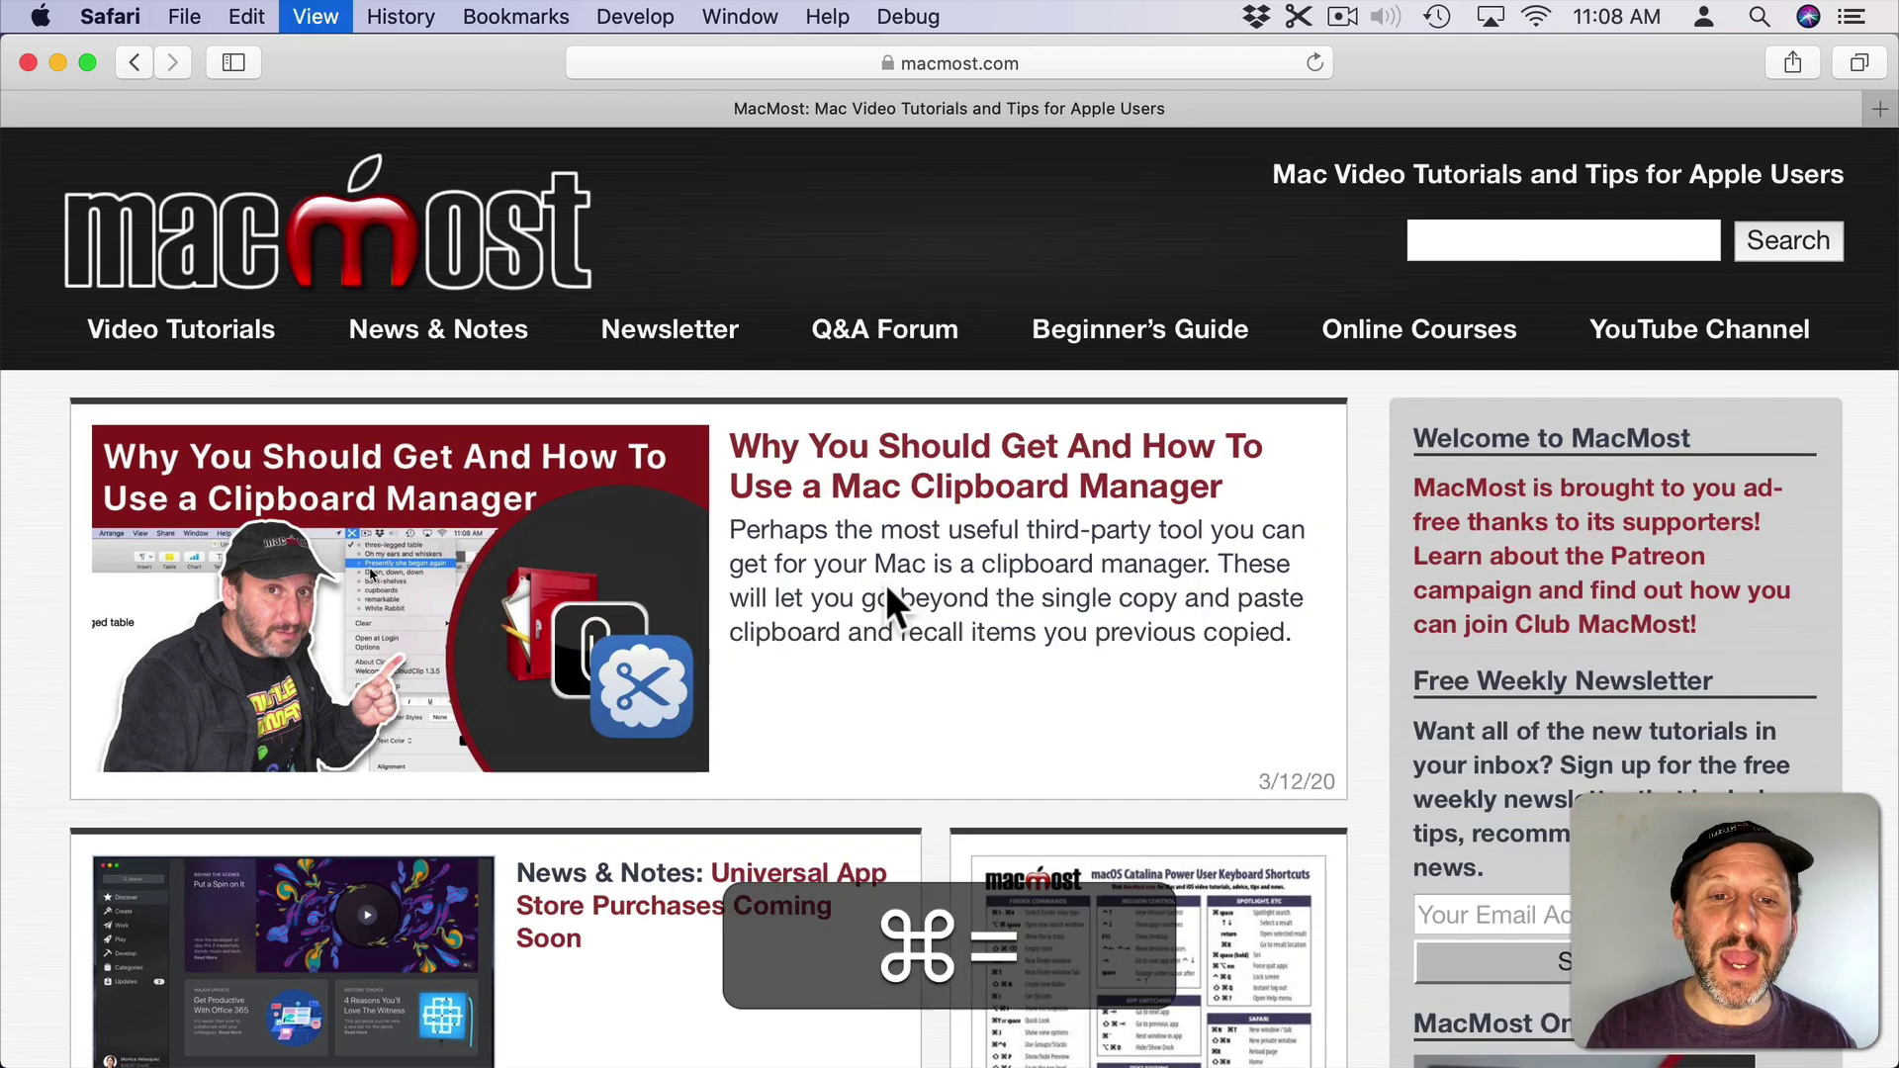
key("super+equal")
key("super+minus")
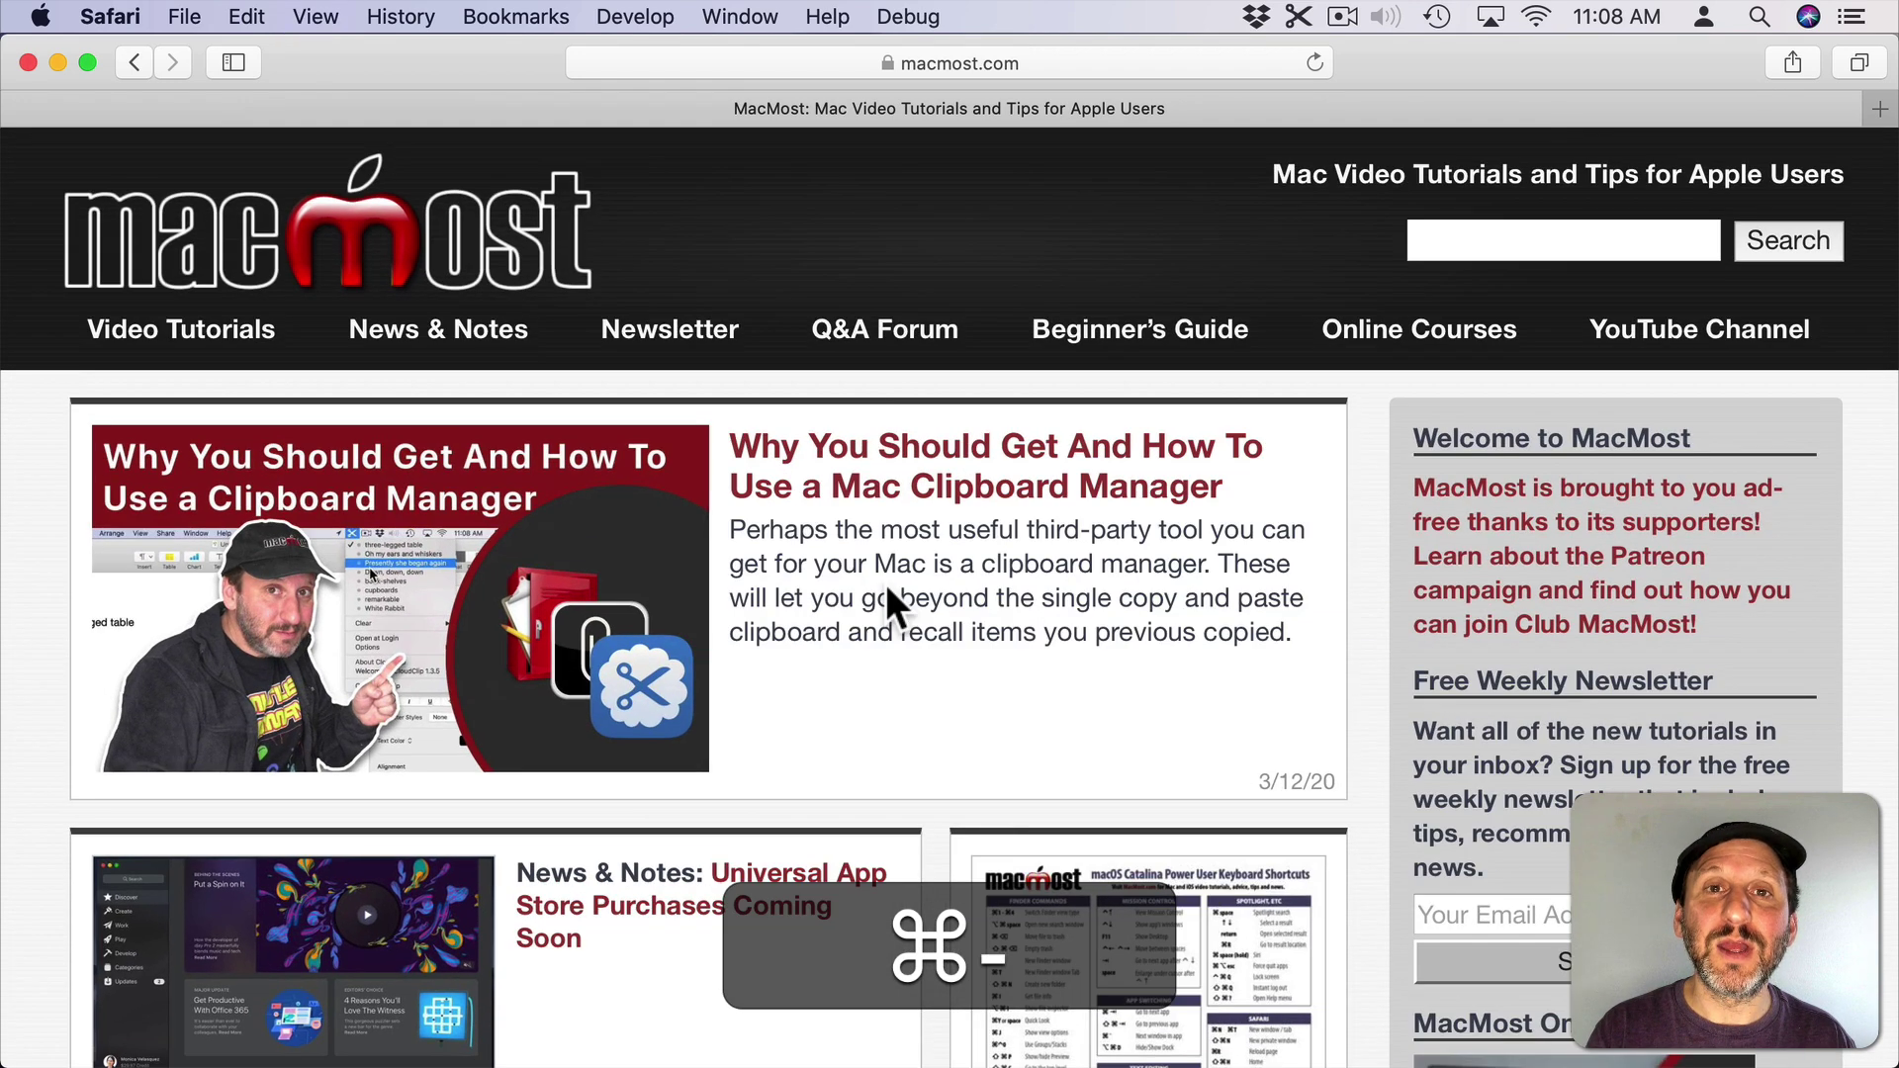
key("super+minus")
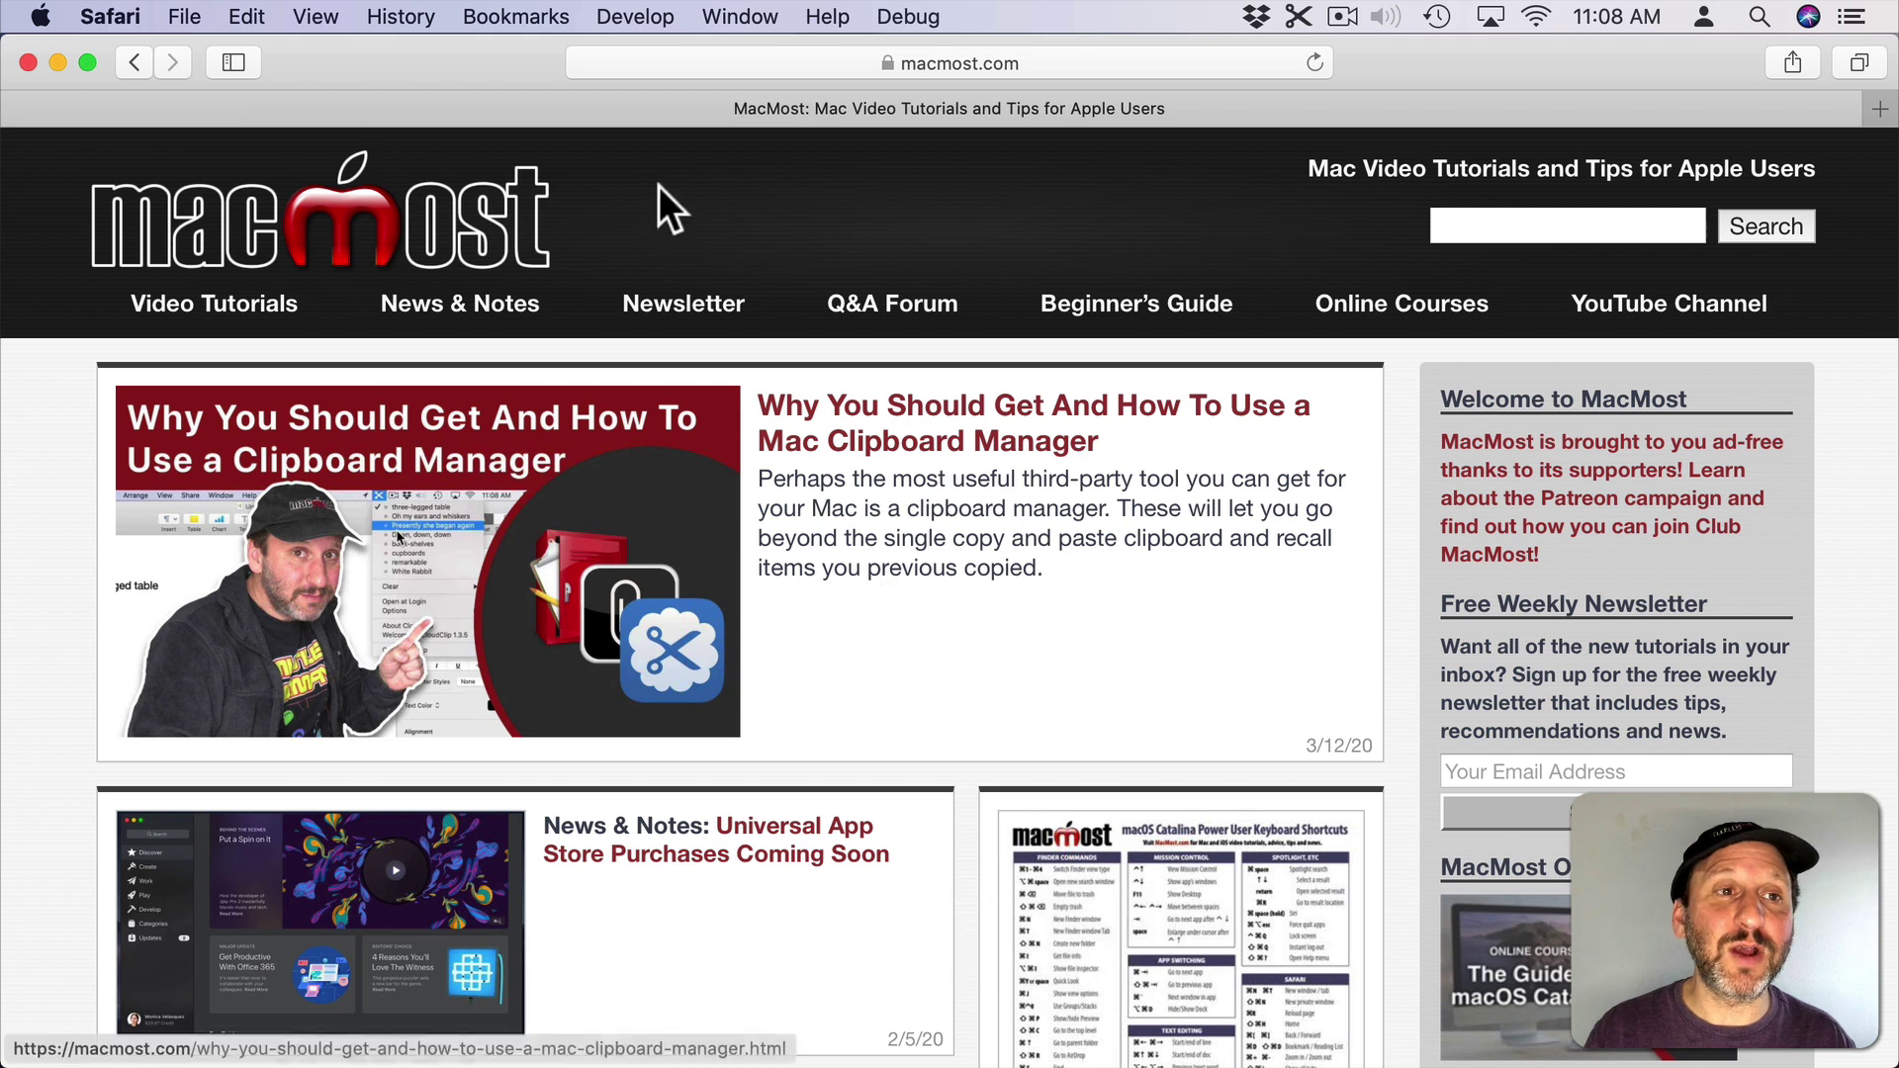
left_click(315, 16)
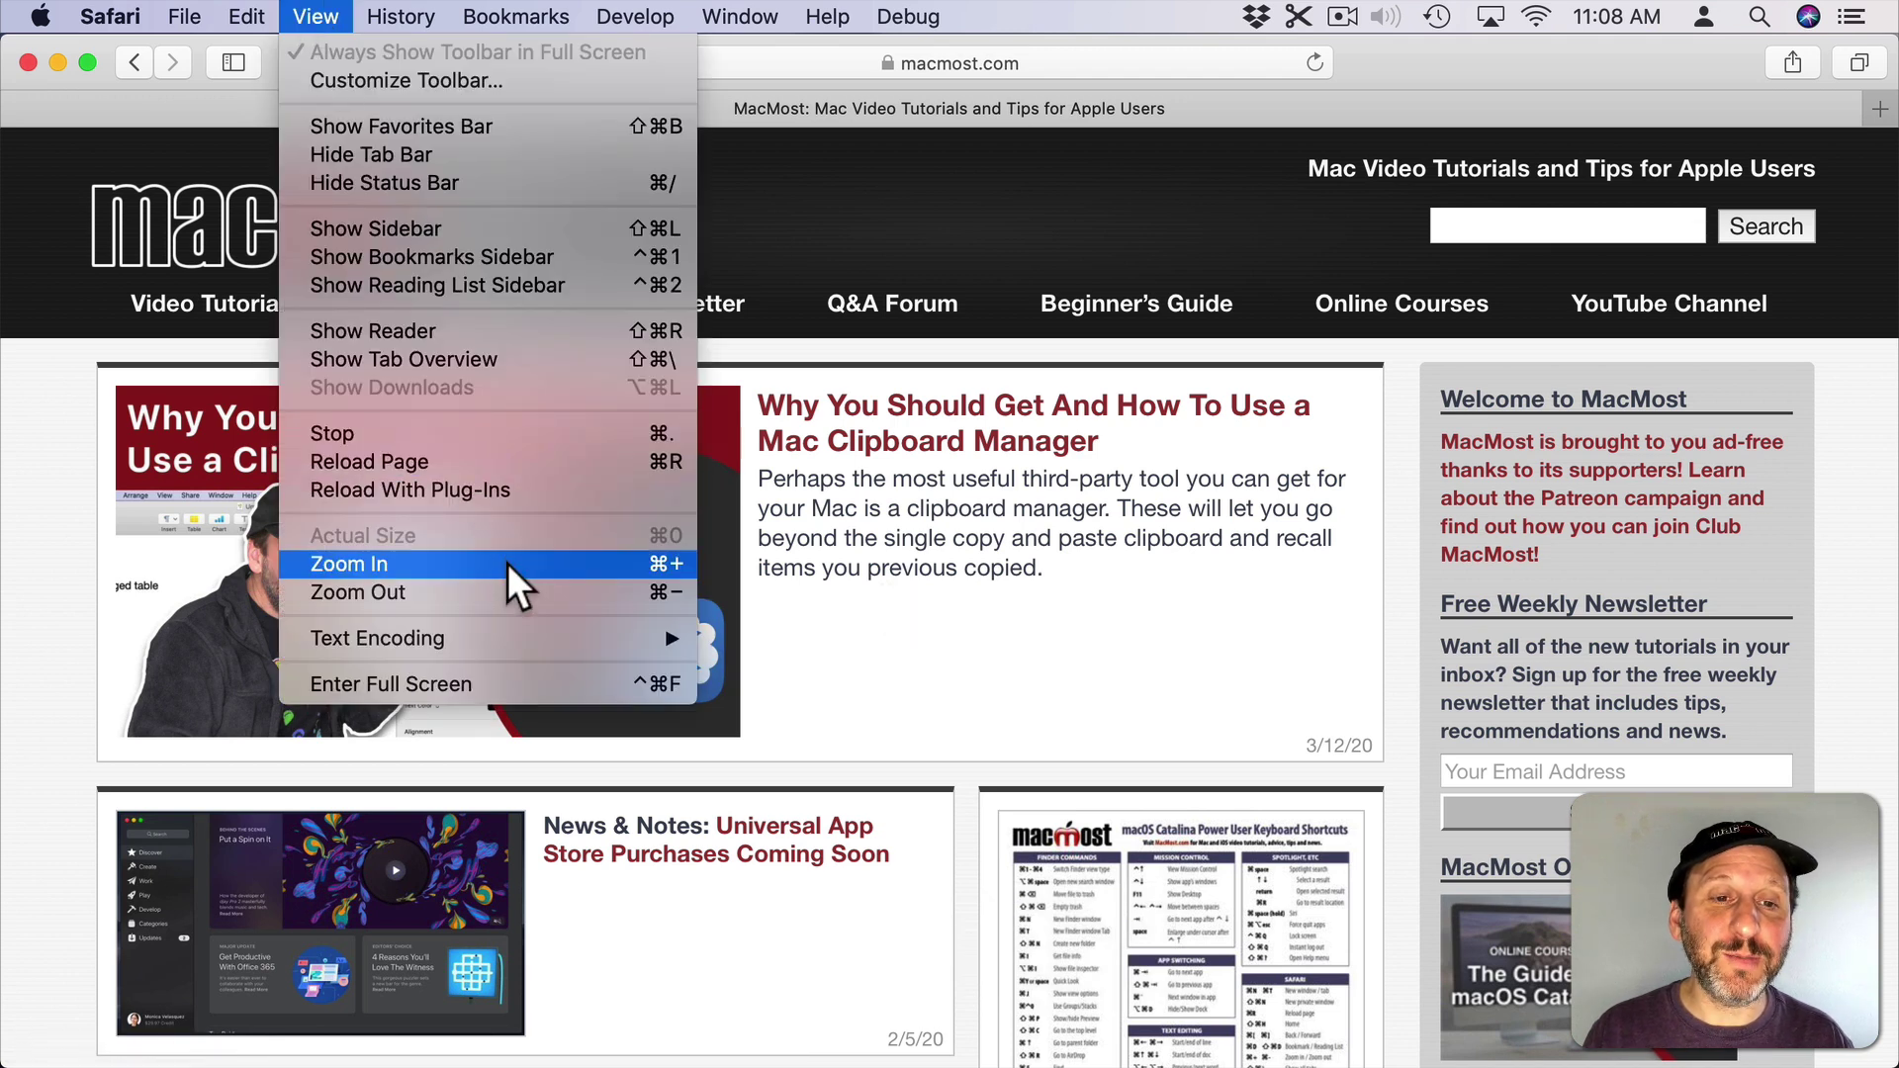
key("alt")
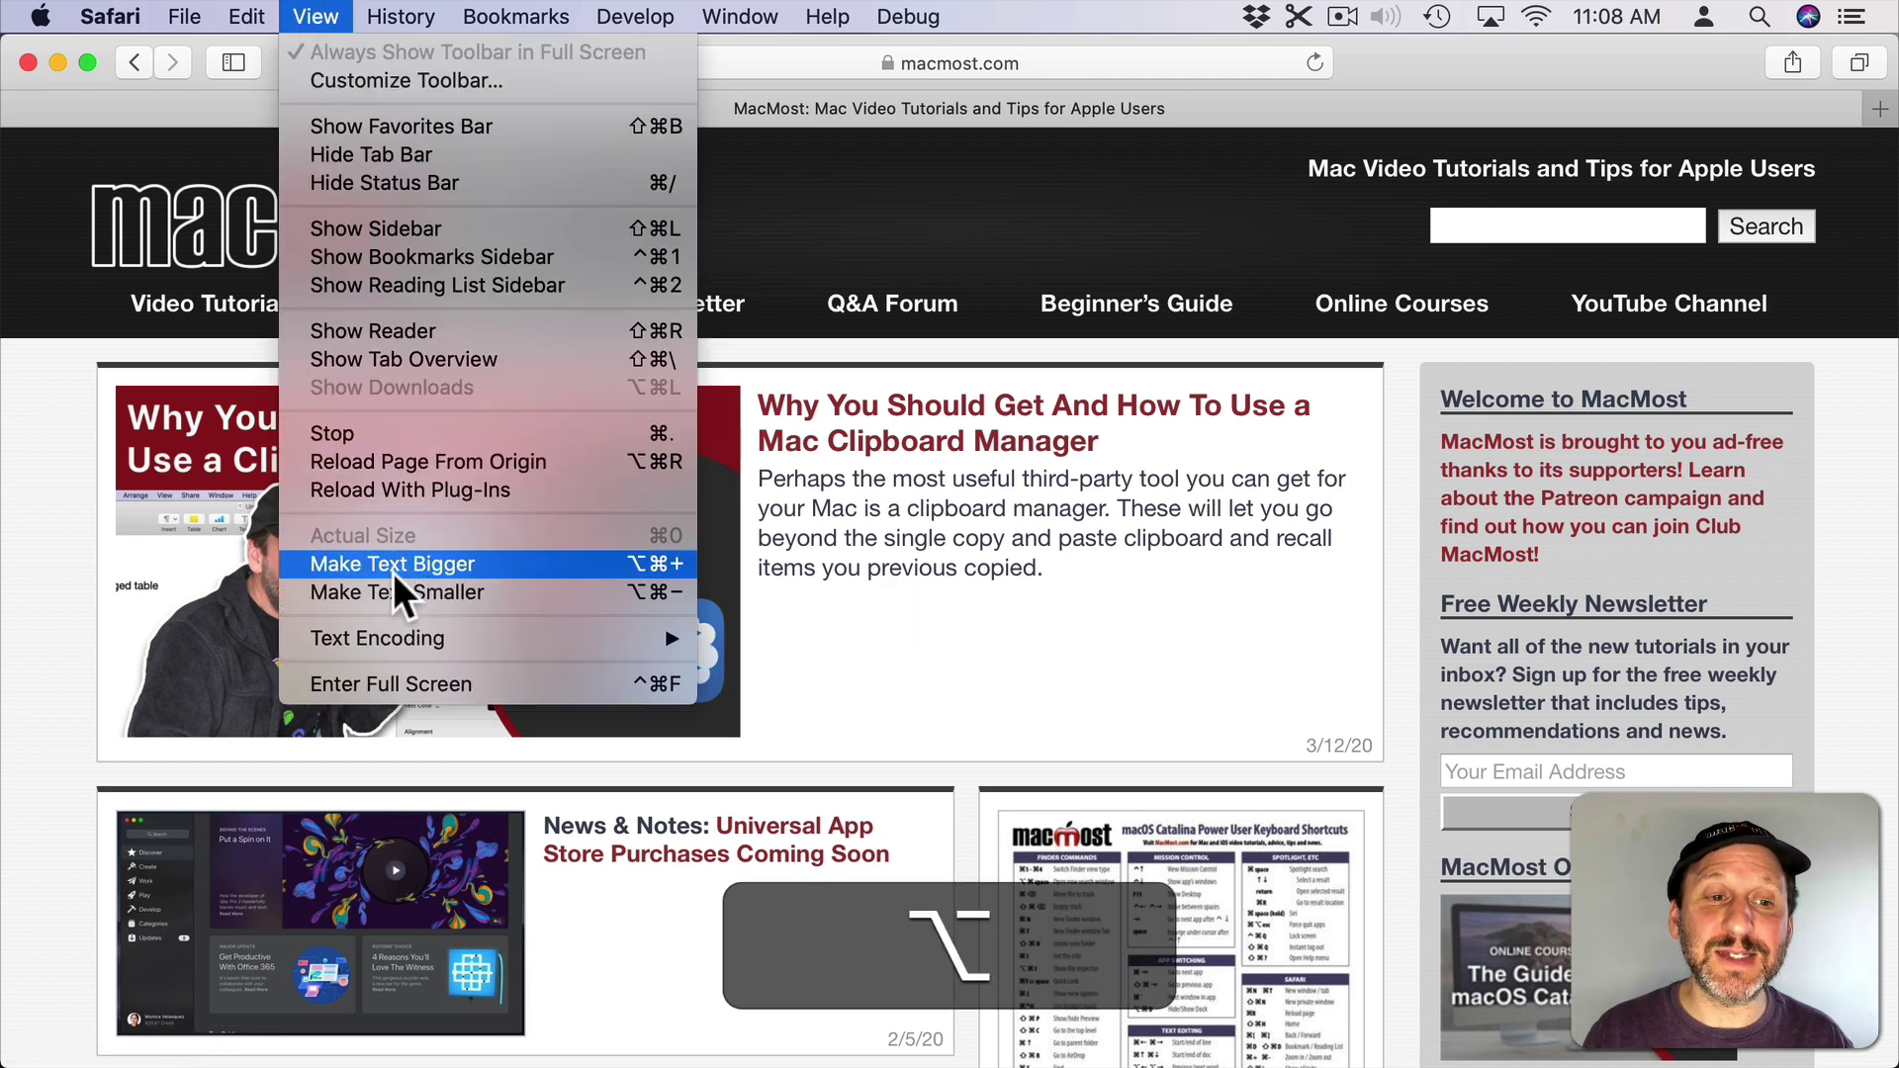
left_click(1072, 608)
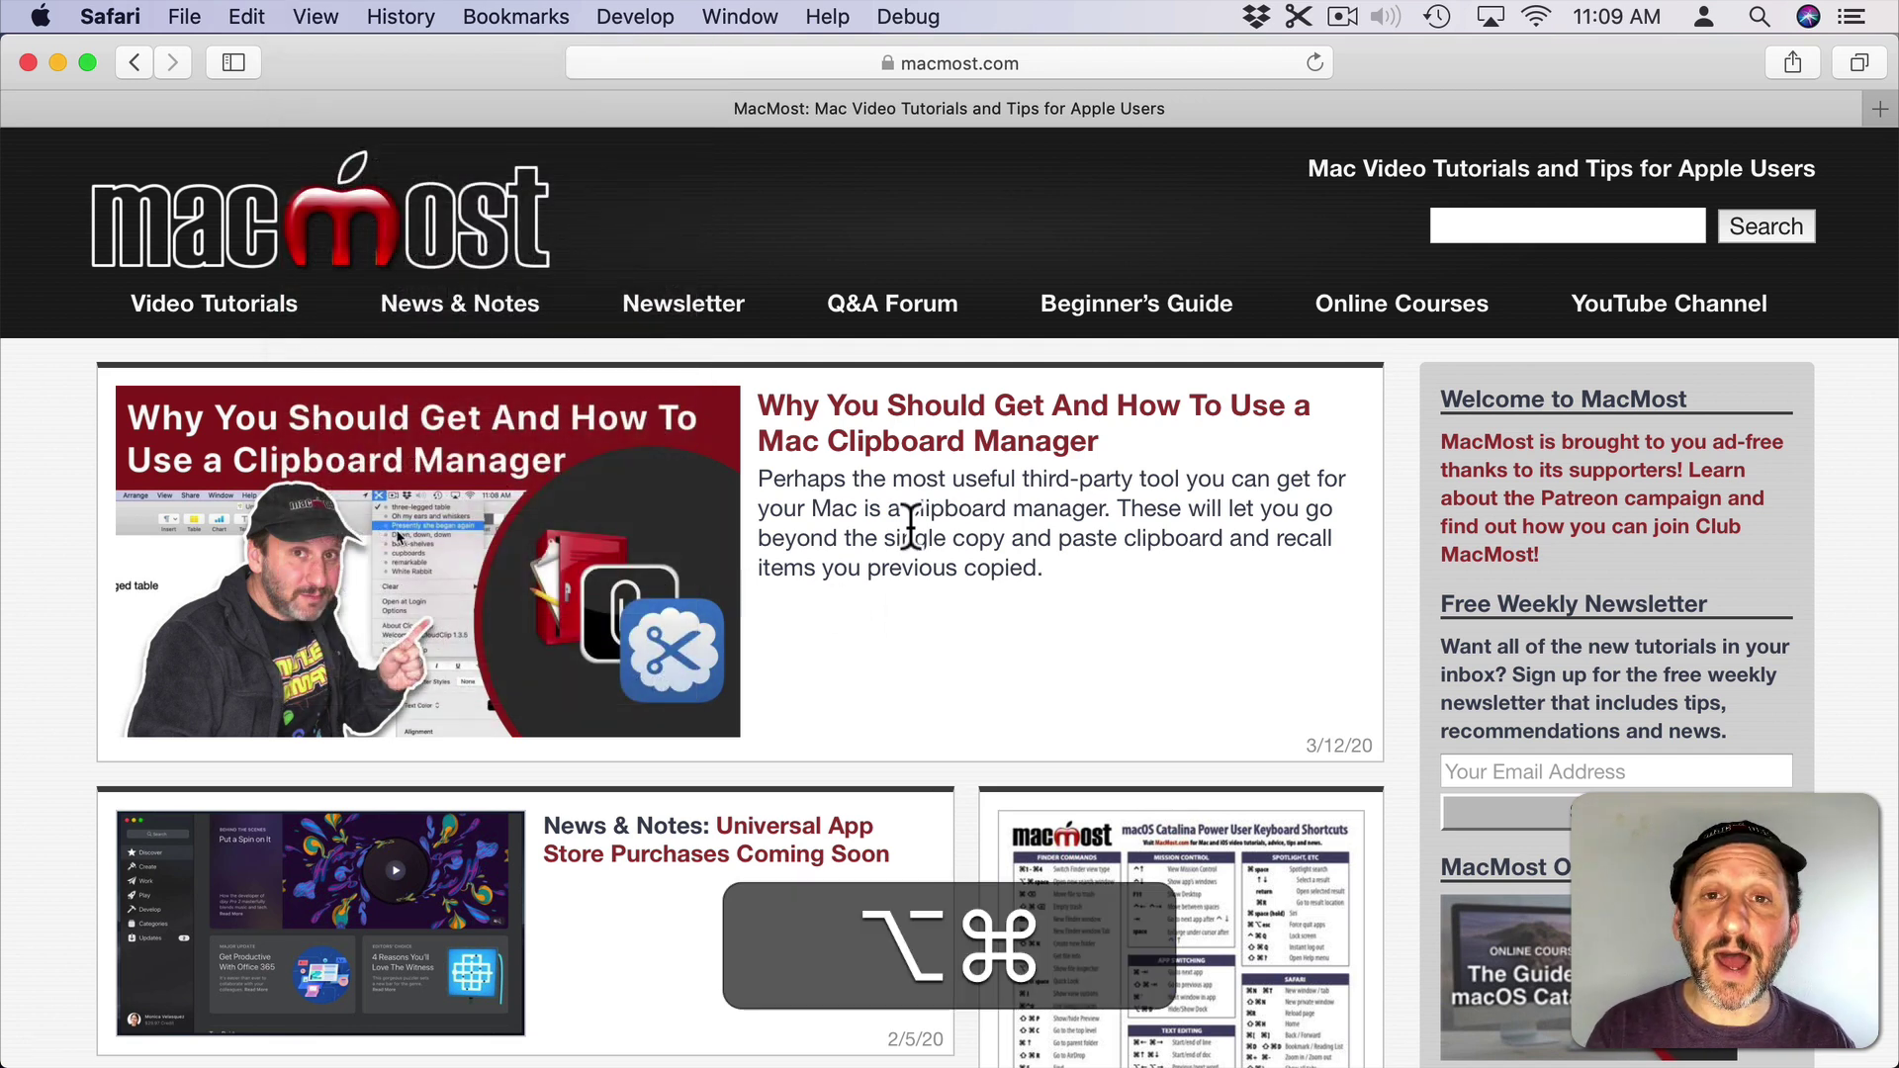
key("alt+super+equal")
key("alt+super+equal")
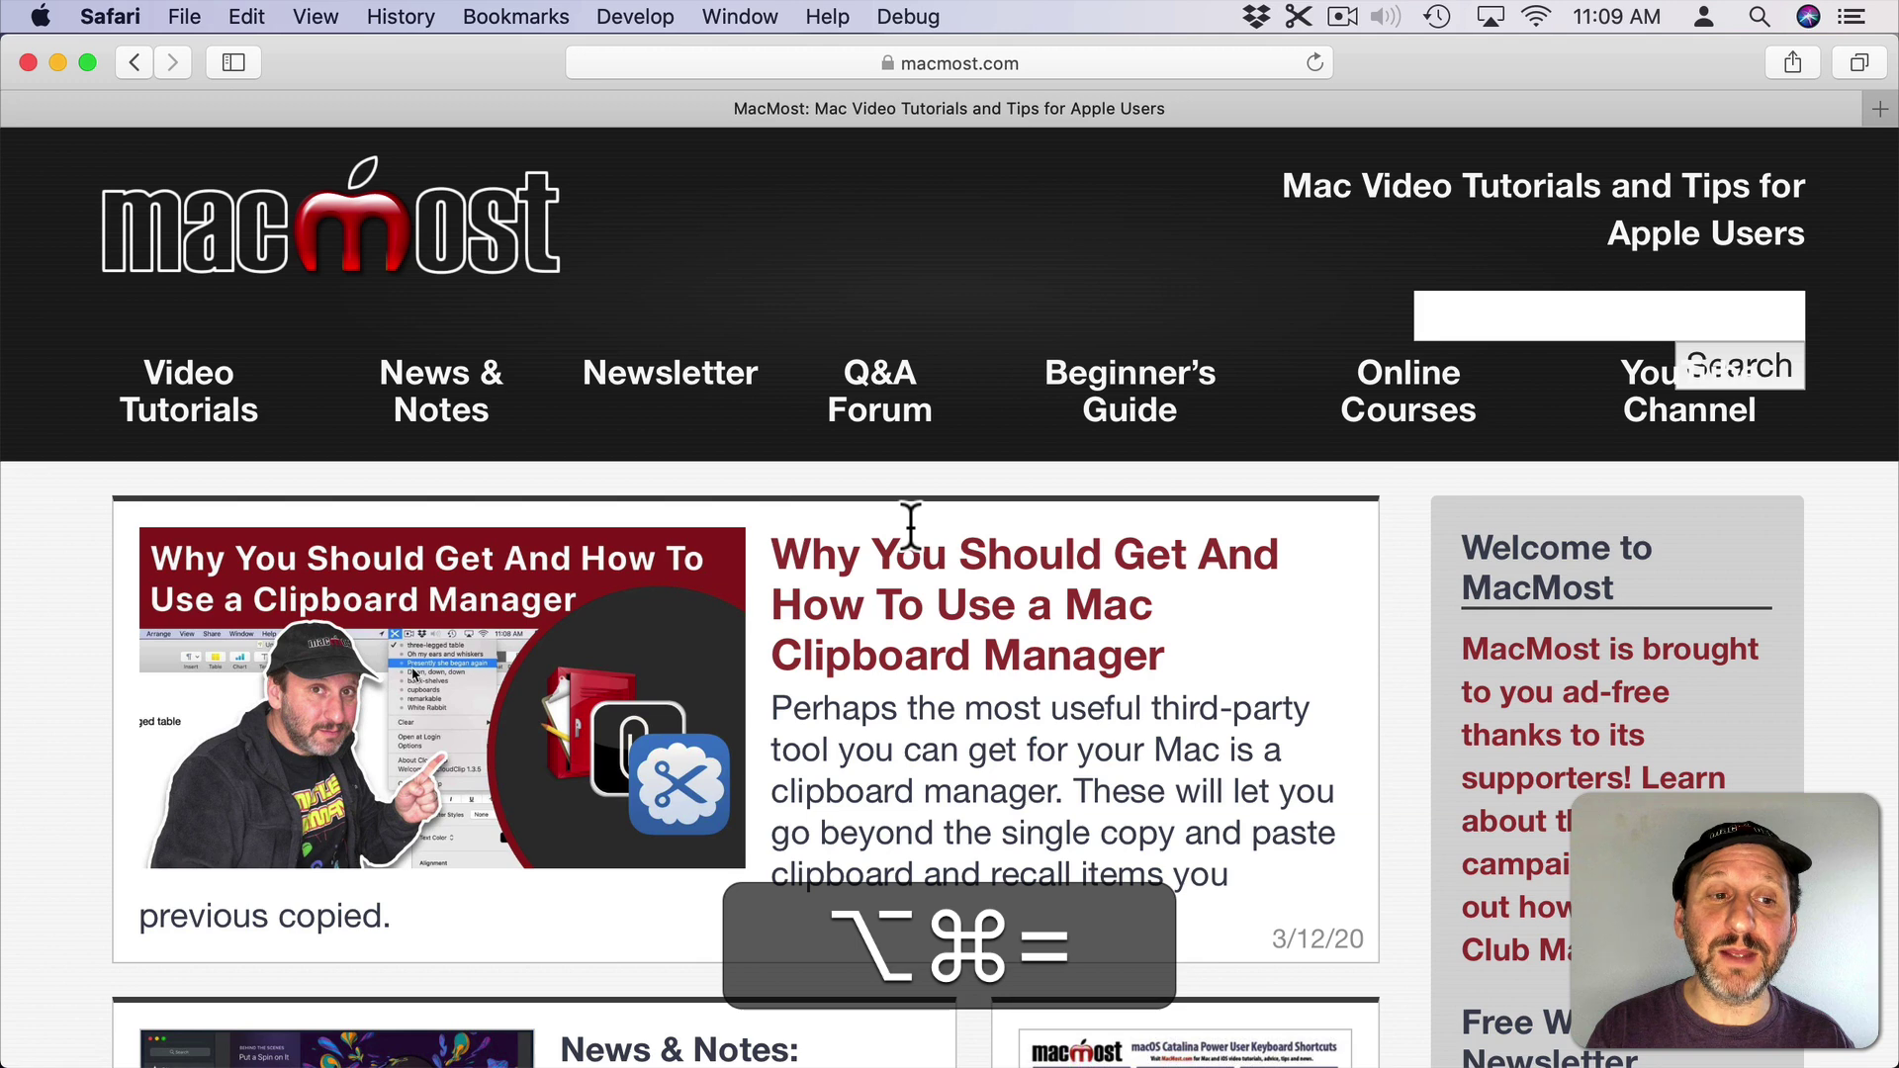
key("alt+super+minus")
key("alt+super+minus")
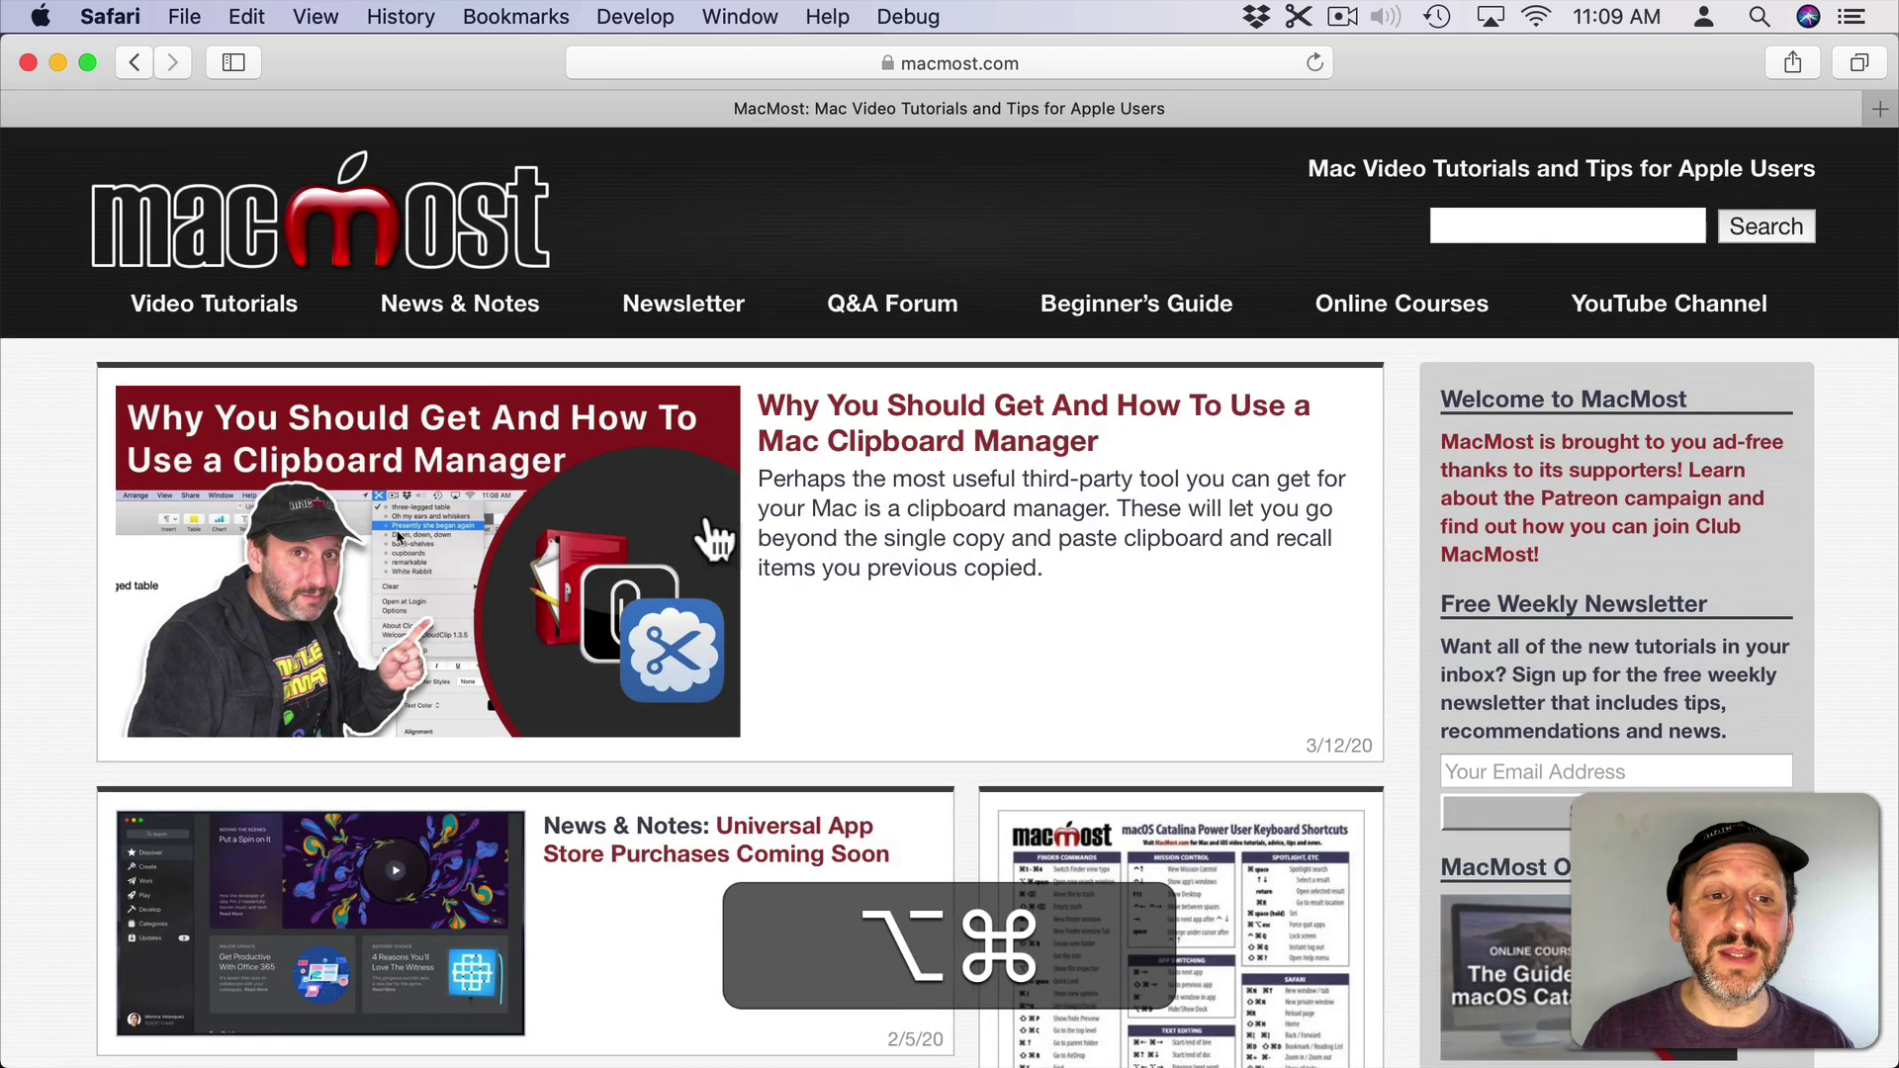
Open MacMost's Patreon support page in Reader View and check its aA appearance options
key("super+l")
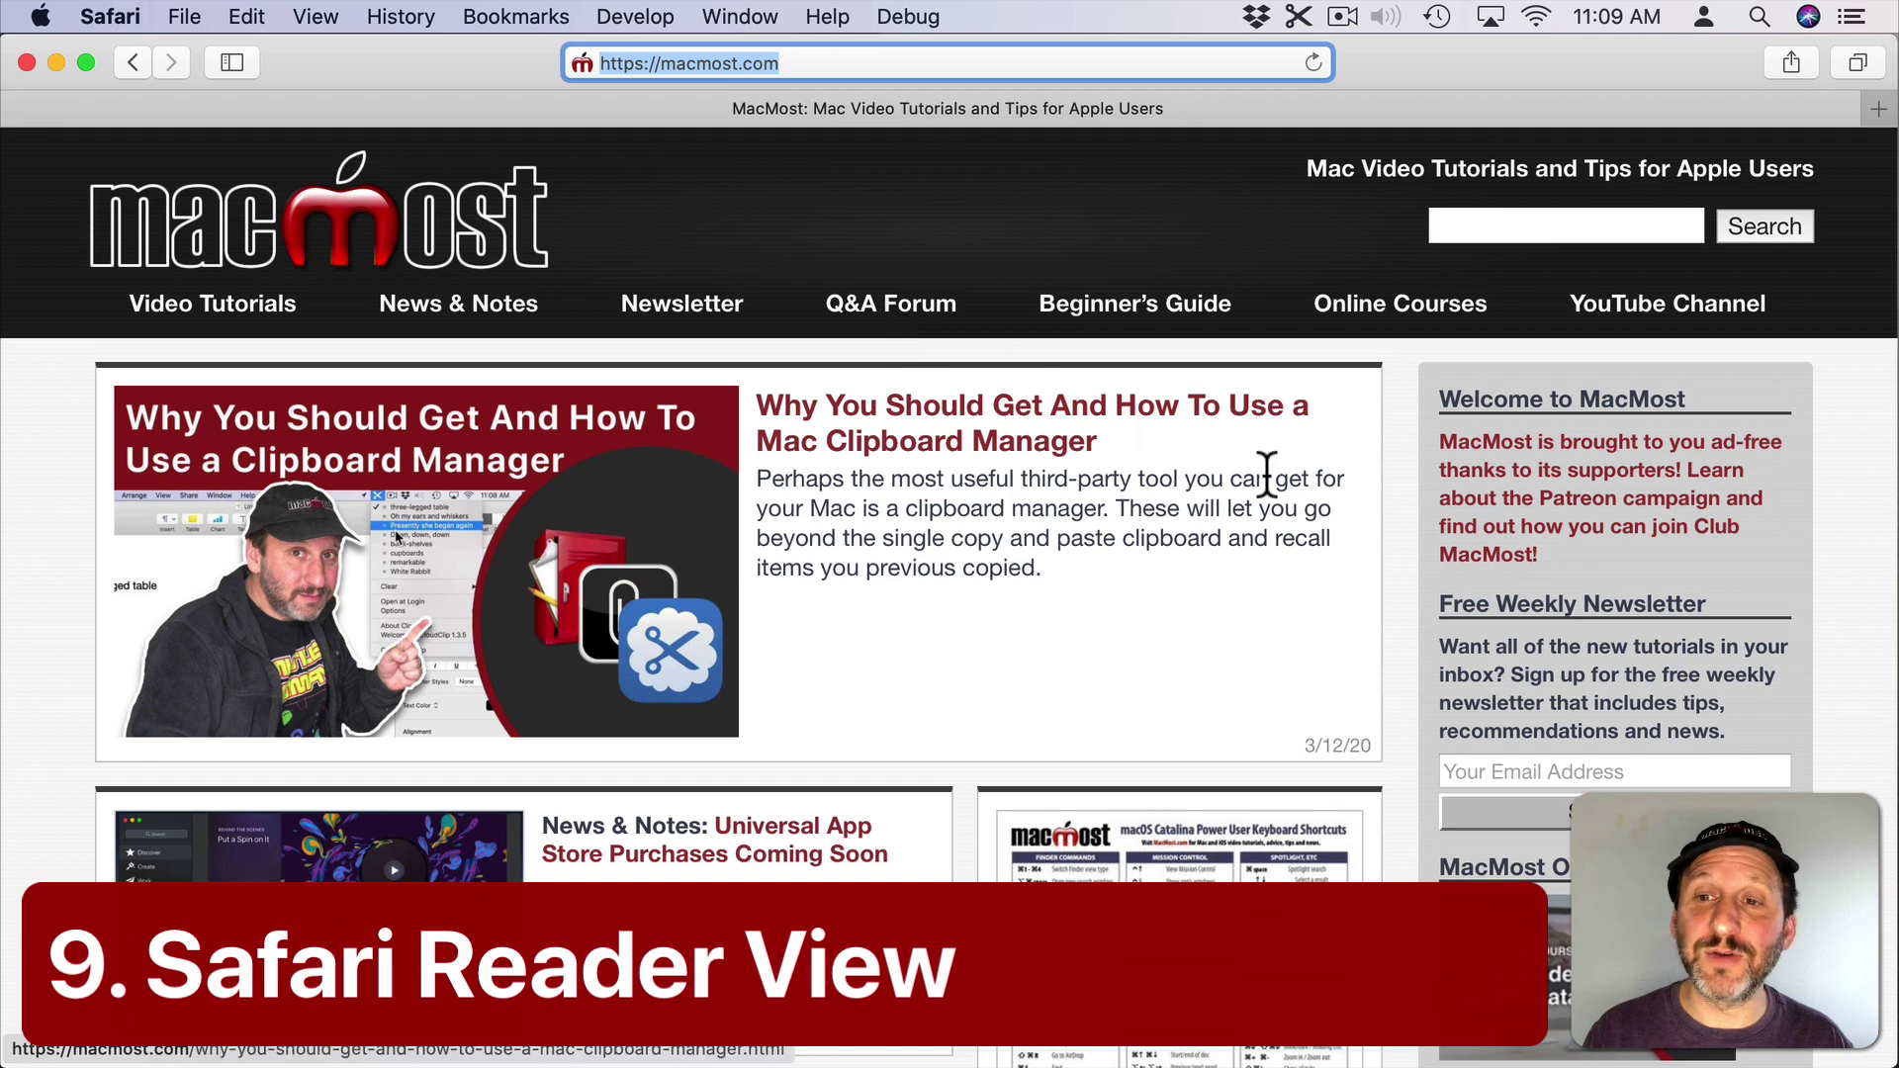
left_click(1535, 470)
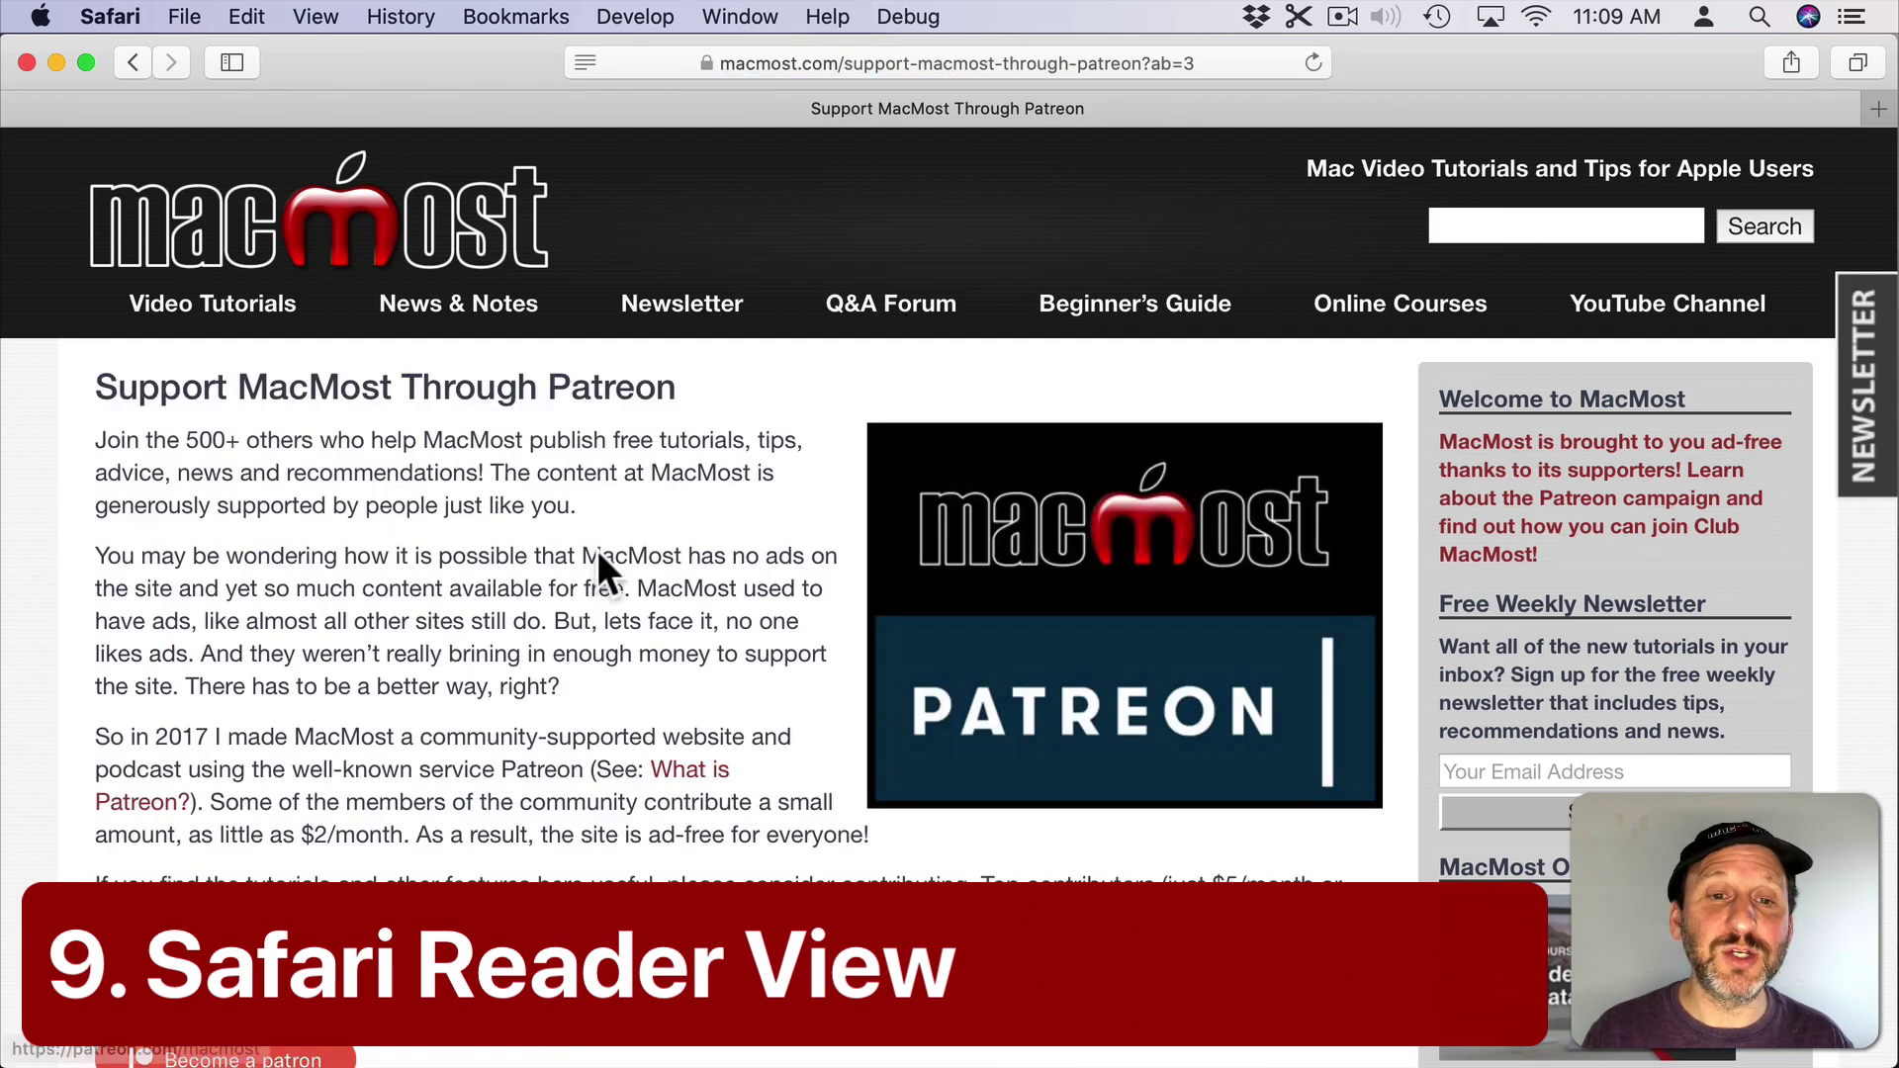
left_click(582, 59)
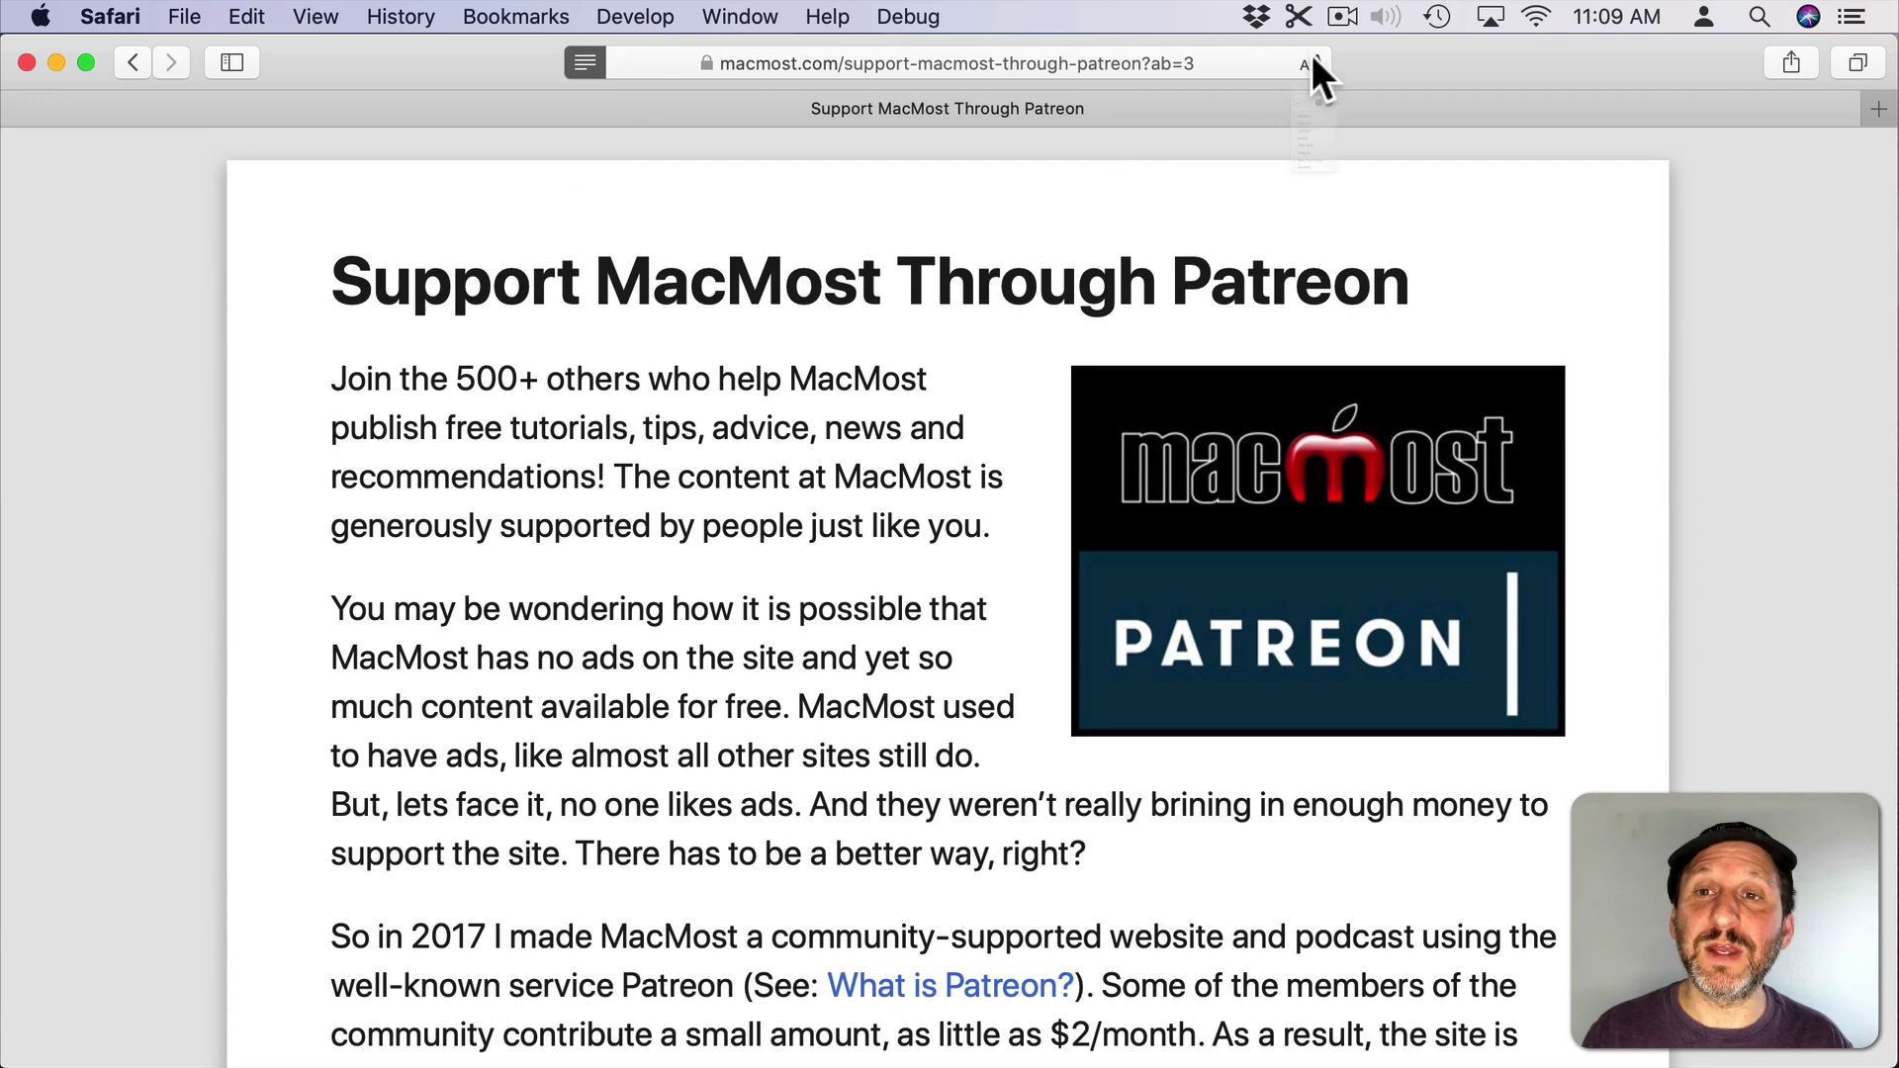
left_click(1312, 61)
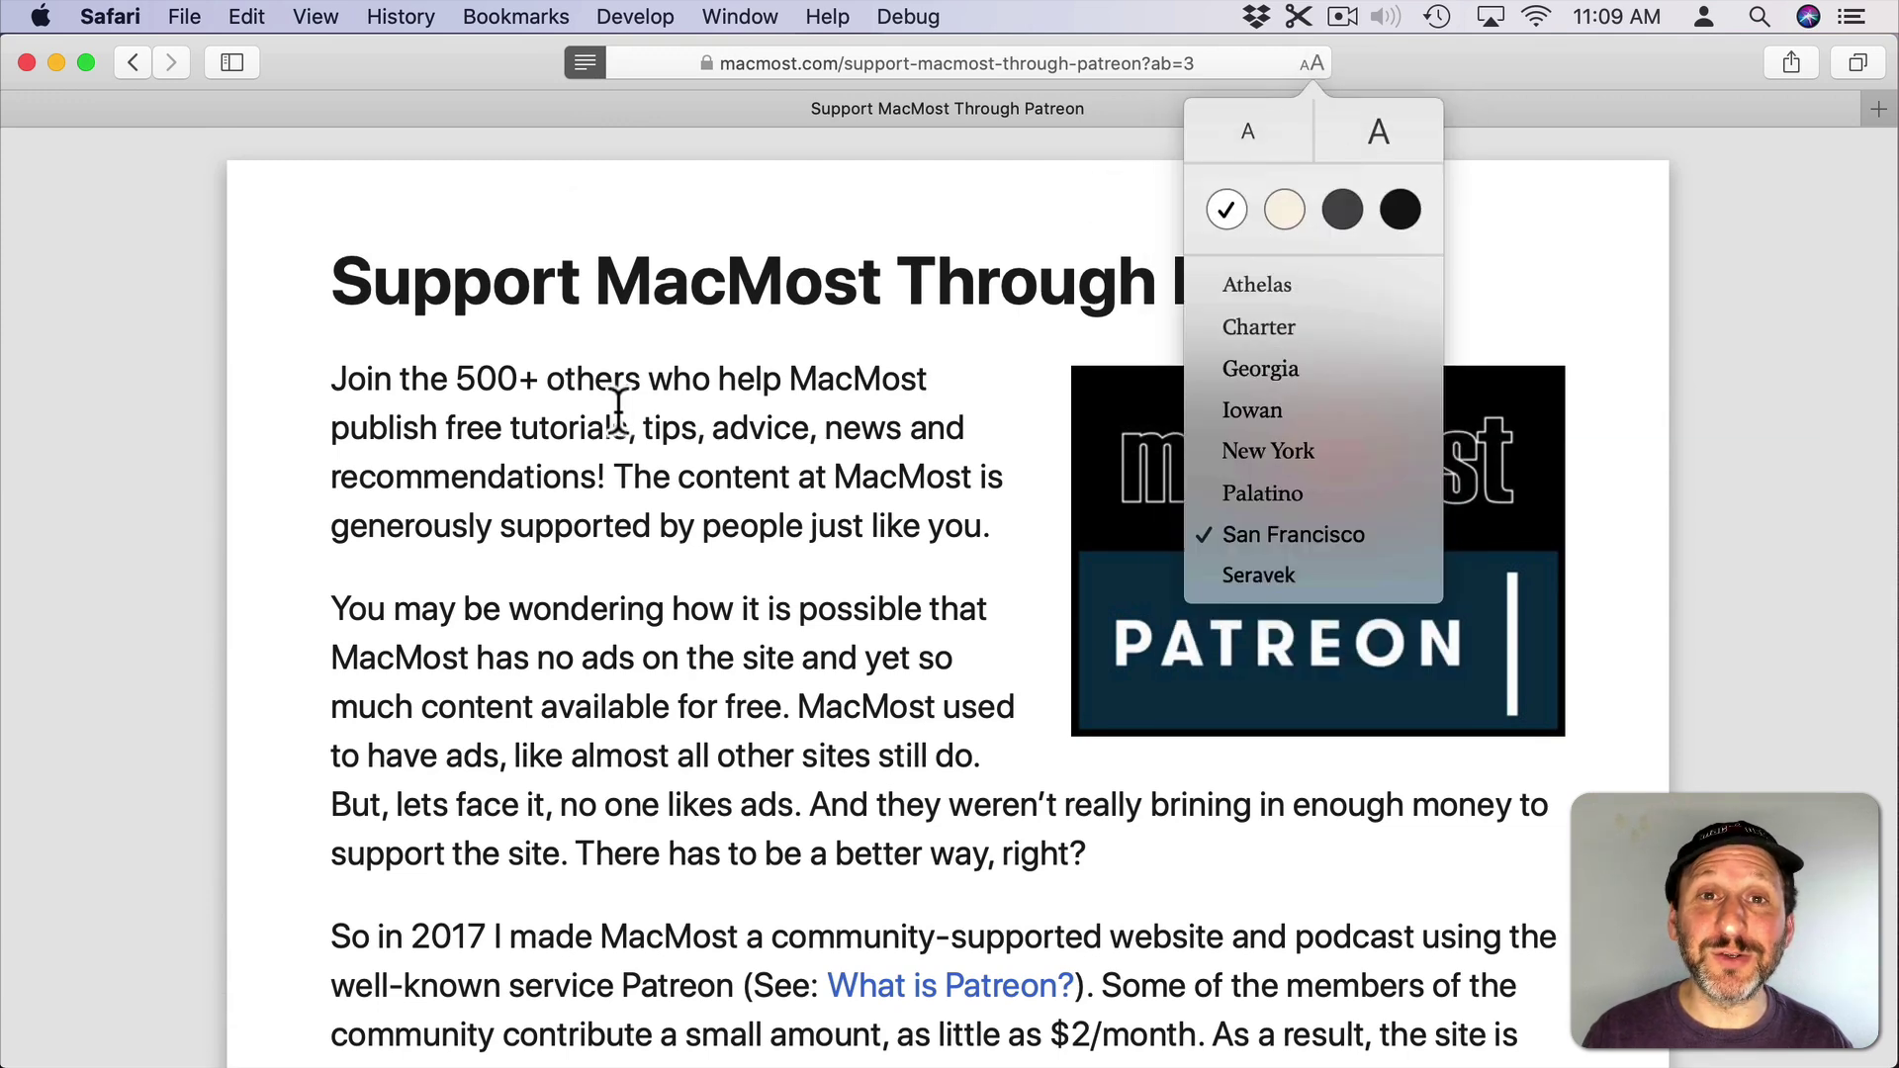
left_click(585, 428)
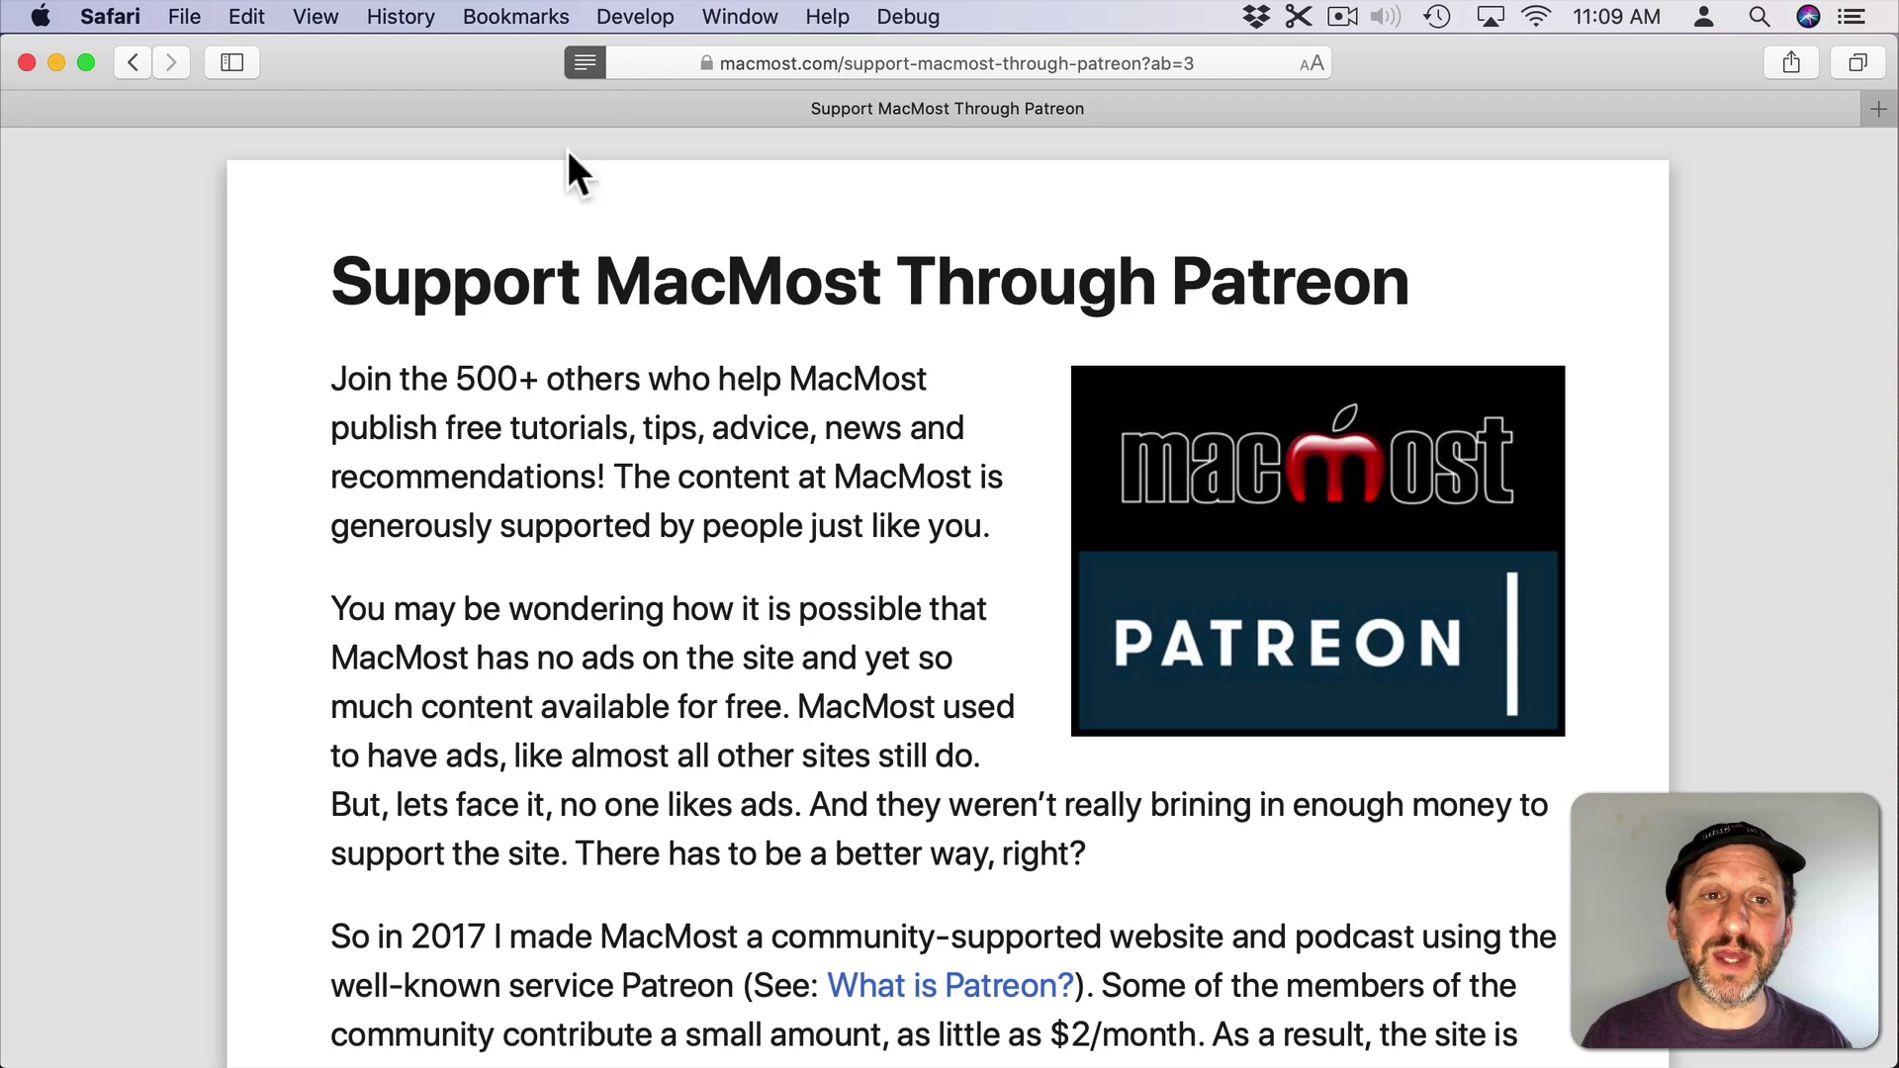
Enlarge the Web Site Recommendations message text two steps with ⌘=, then shrink it one step
left_click(583, 65)
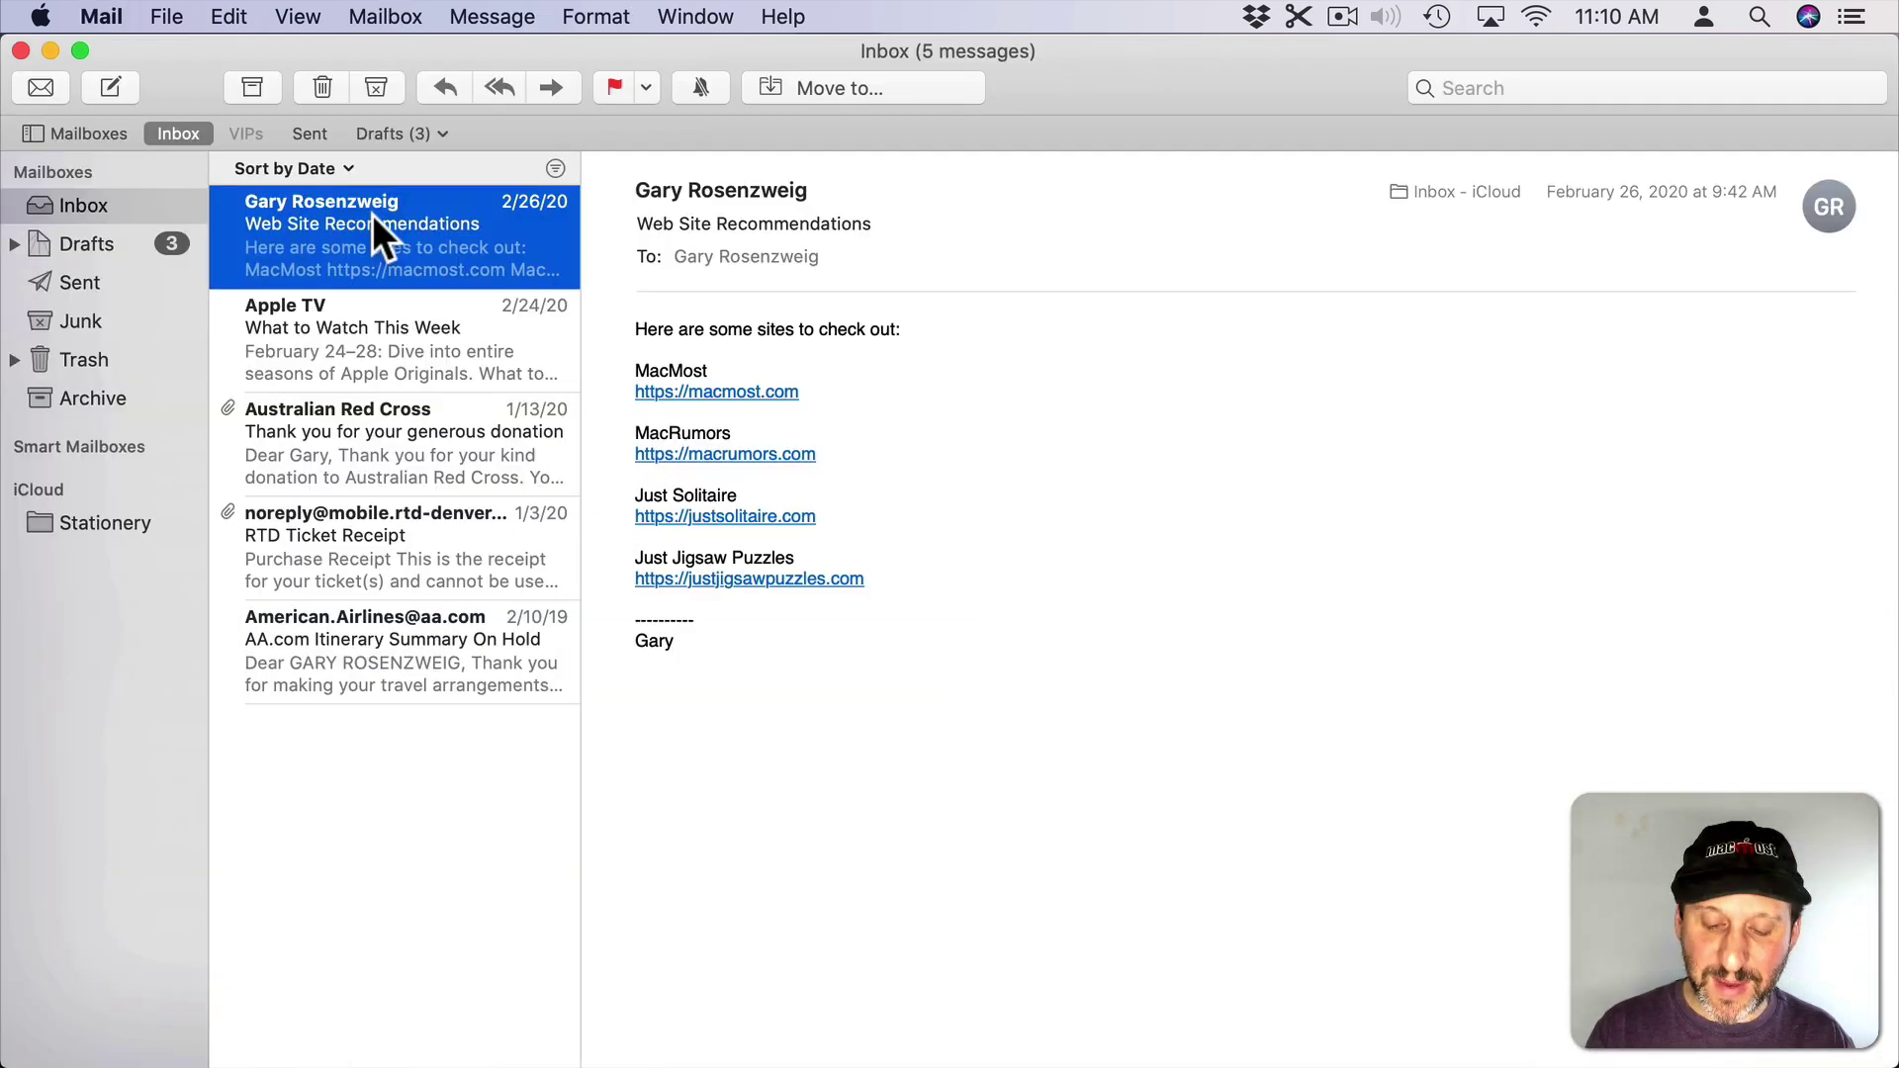
key("super")
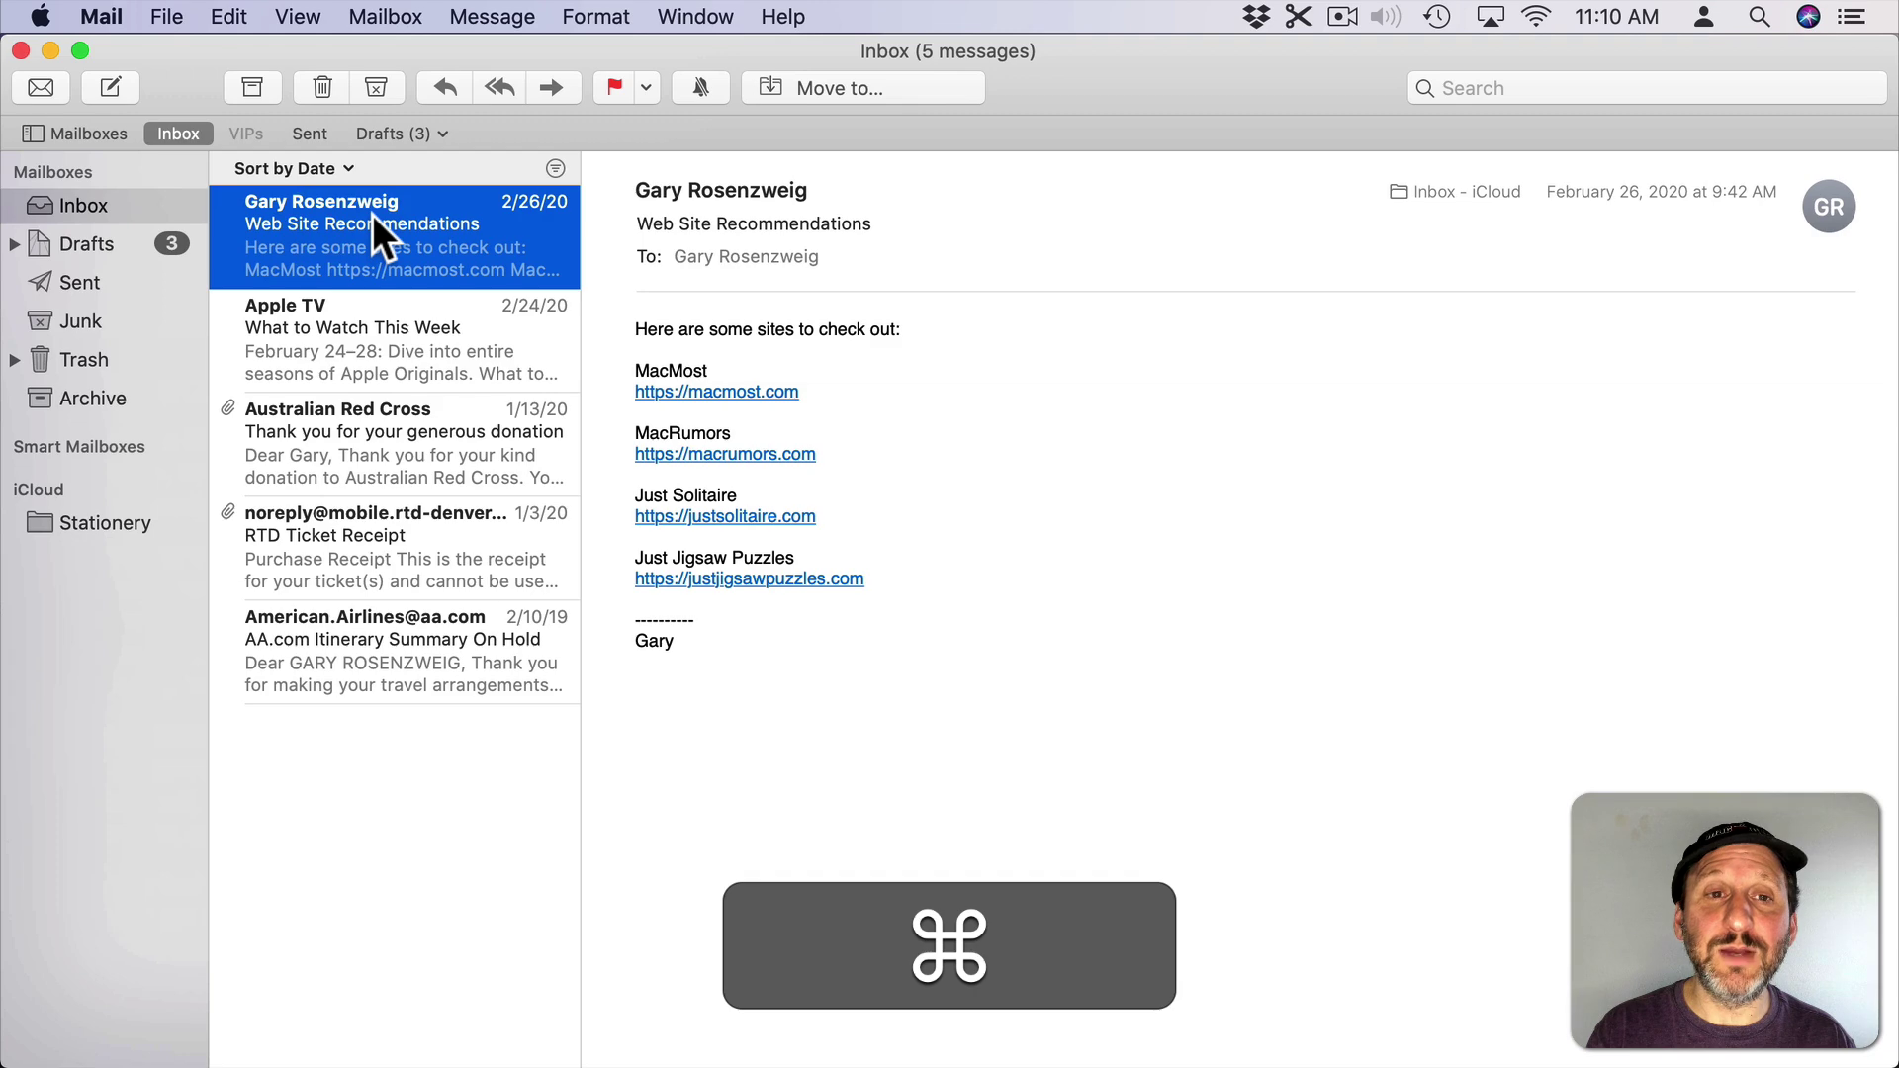
key("super+equal")
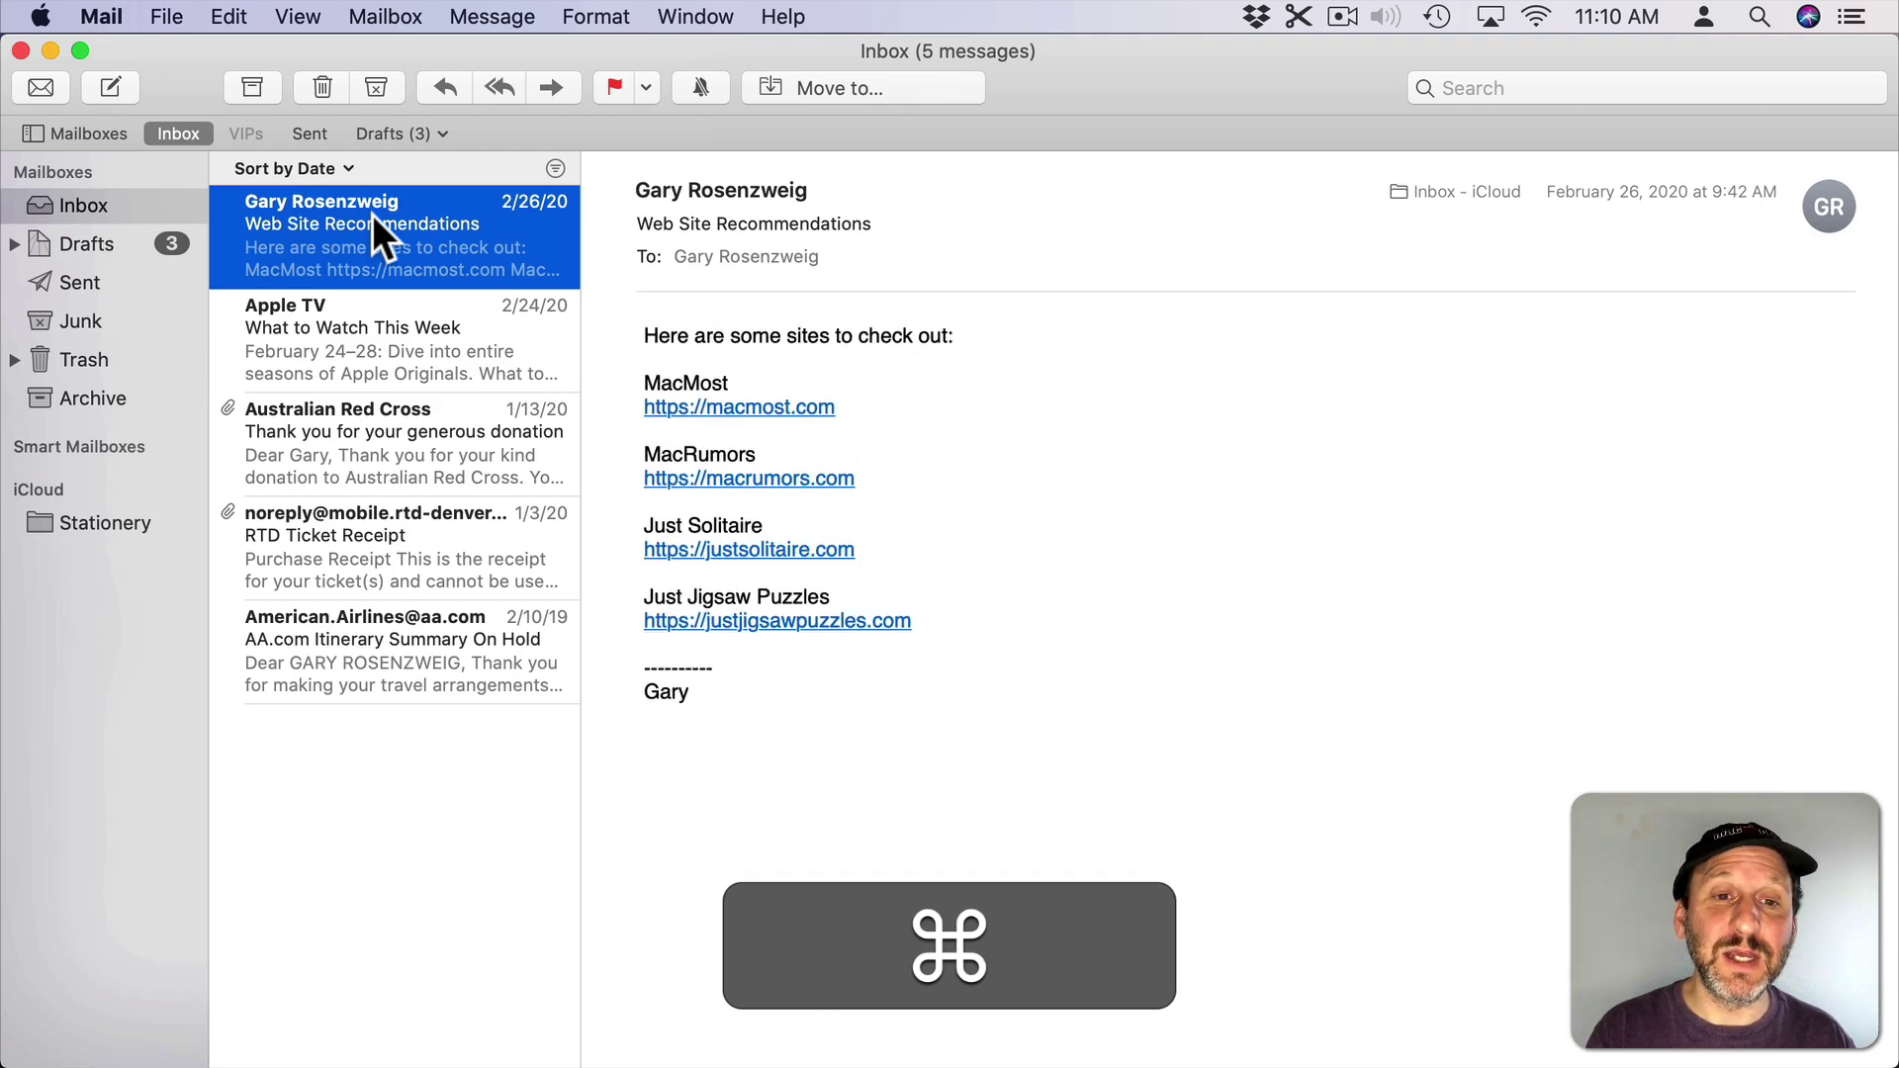
key("super+equal")
key("super+minus")
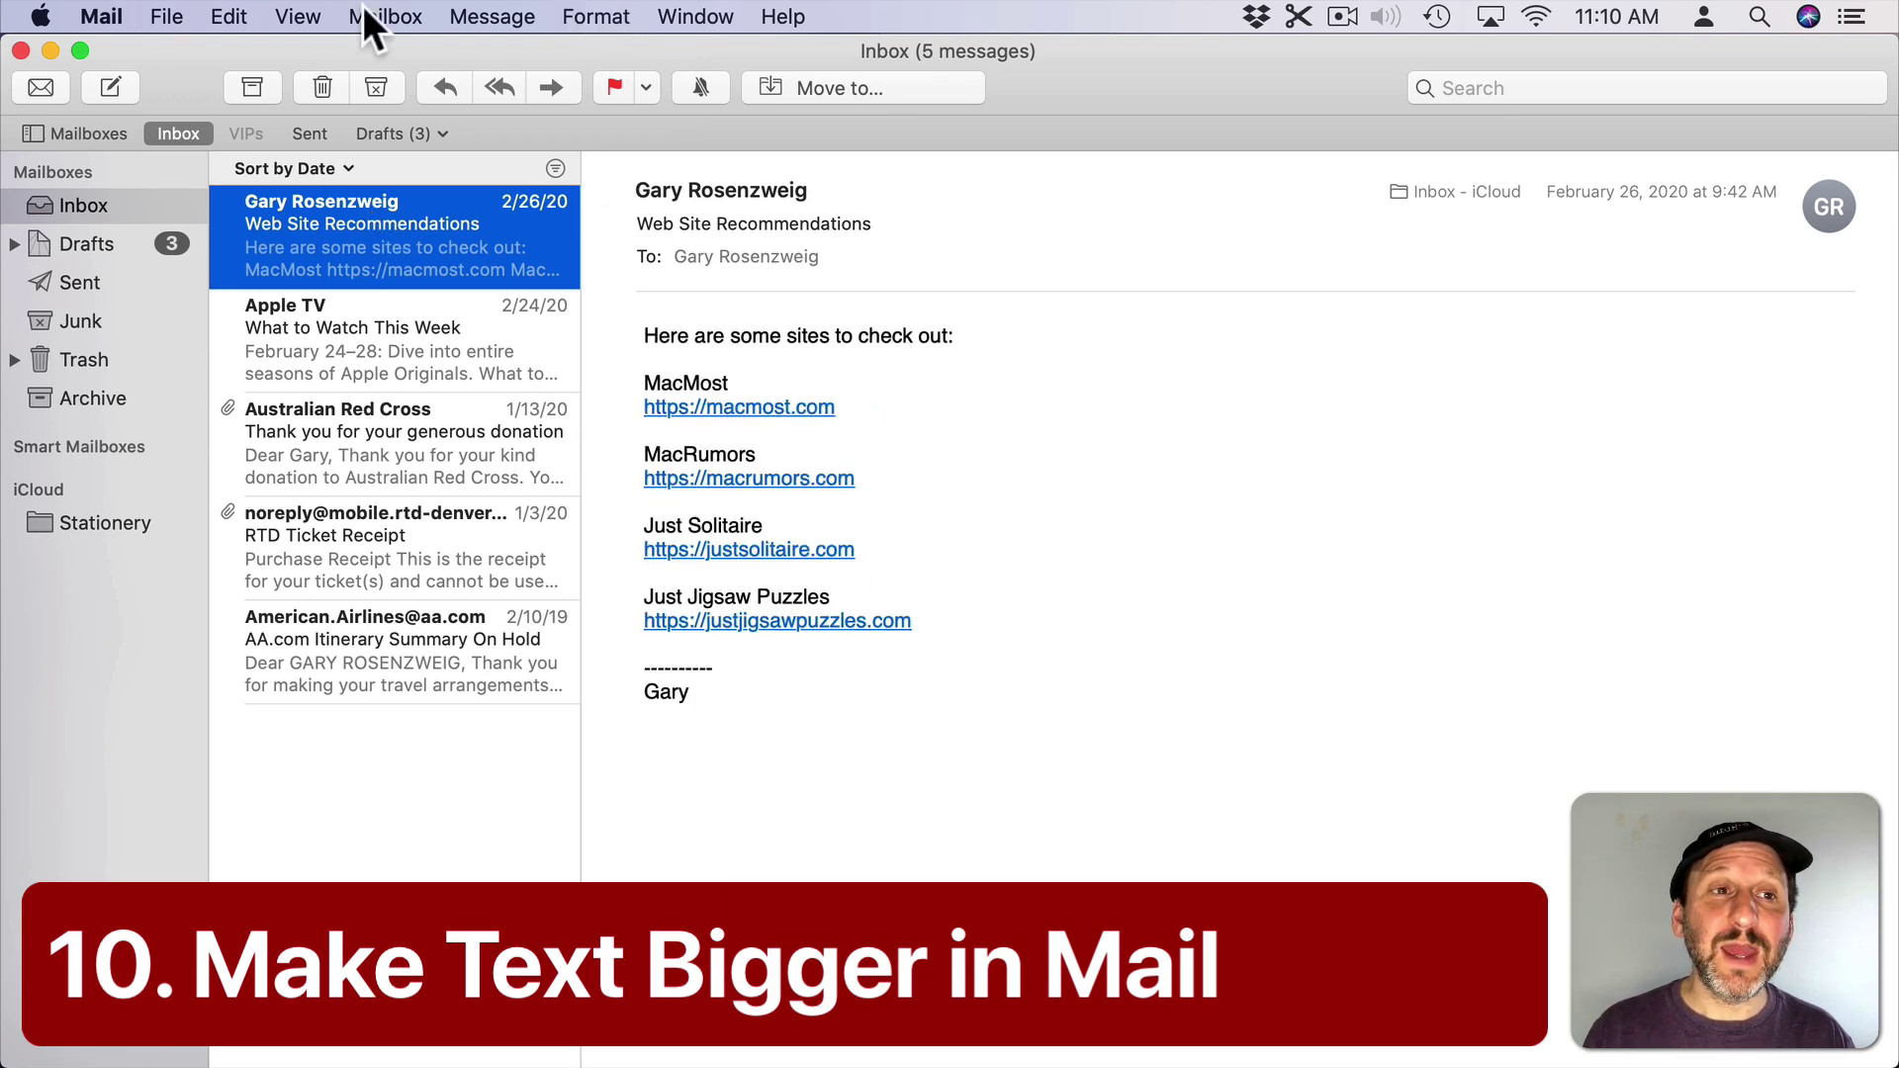
Make the message text bigger using Format > Style > Bigger
left_click(297, 16)
left_click(488, 38)
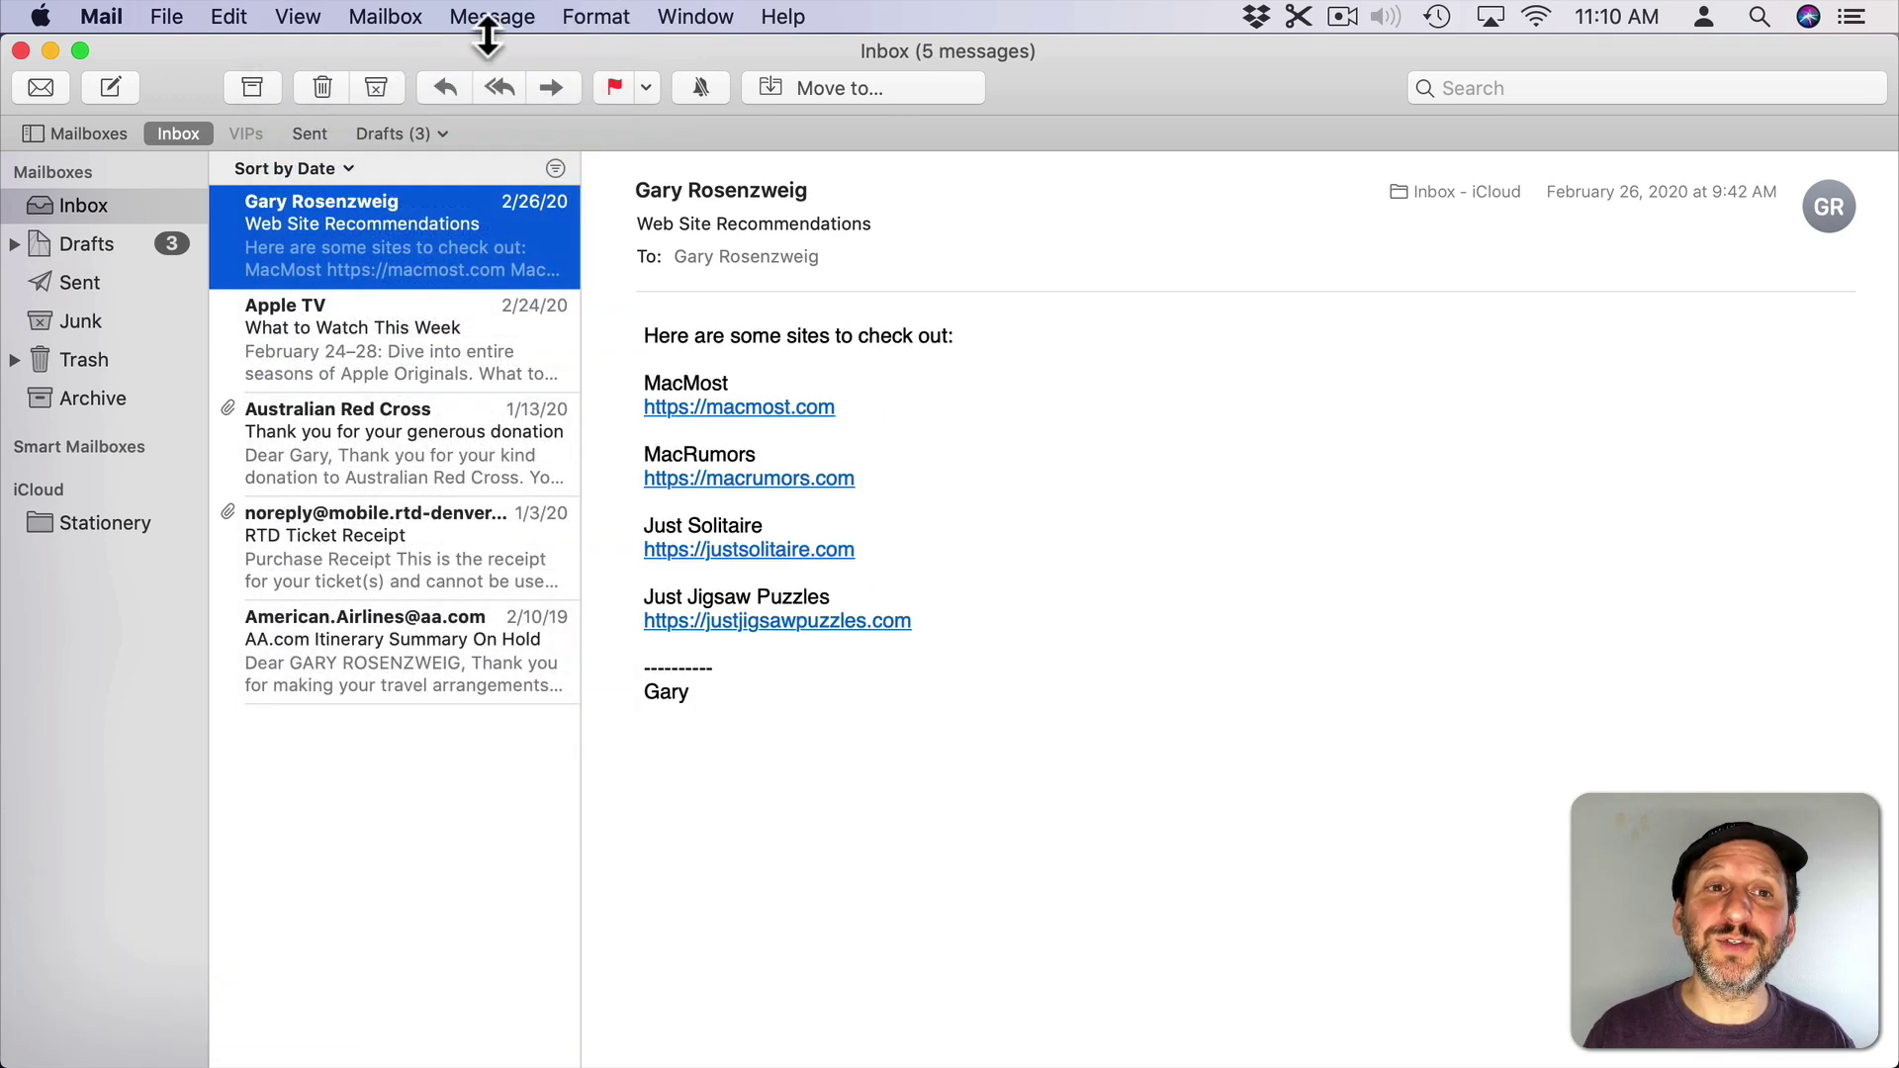
left_click(595, 17)
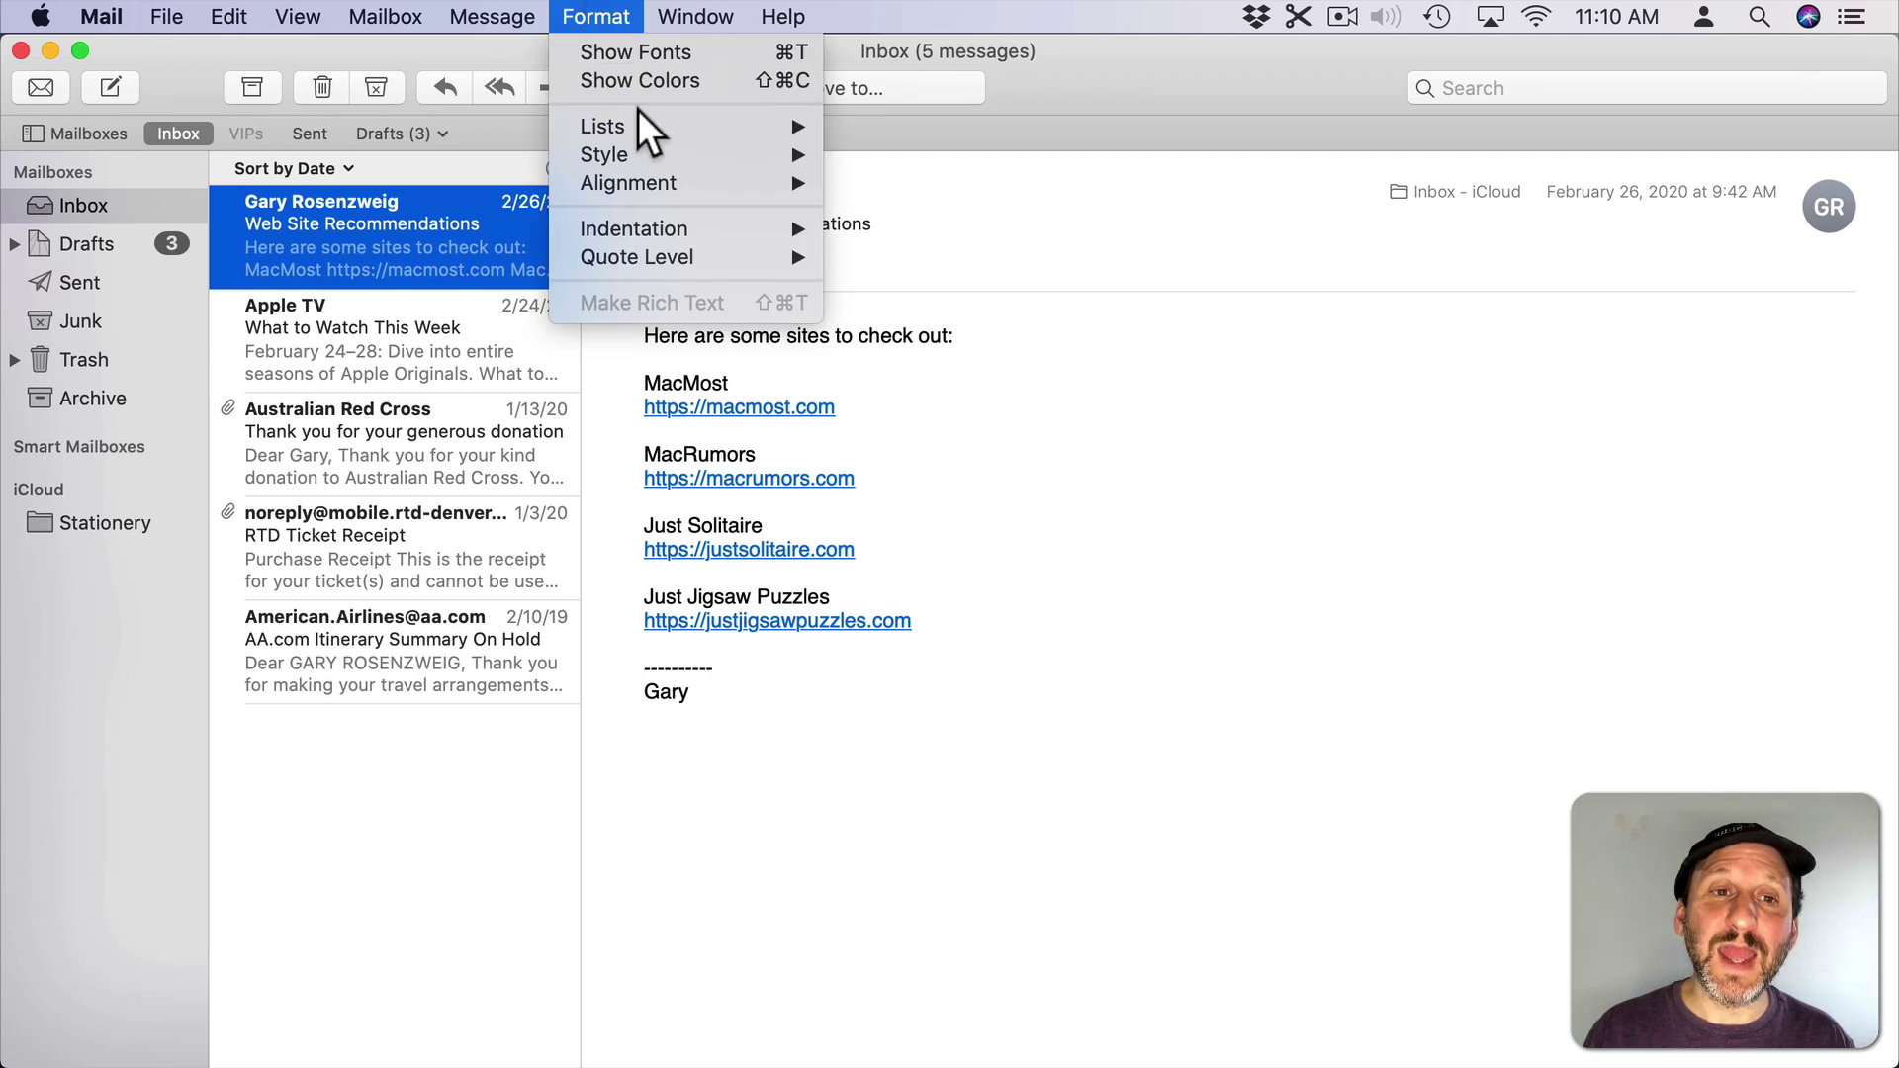
mouse_move(604, 154)
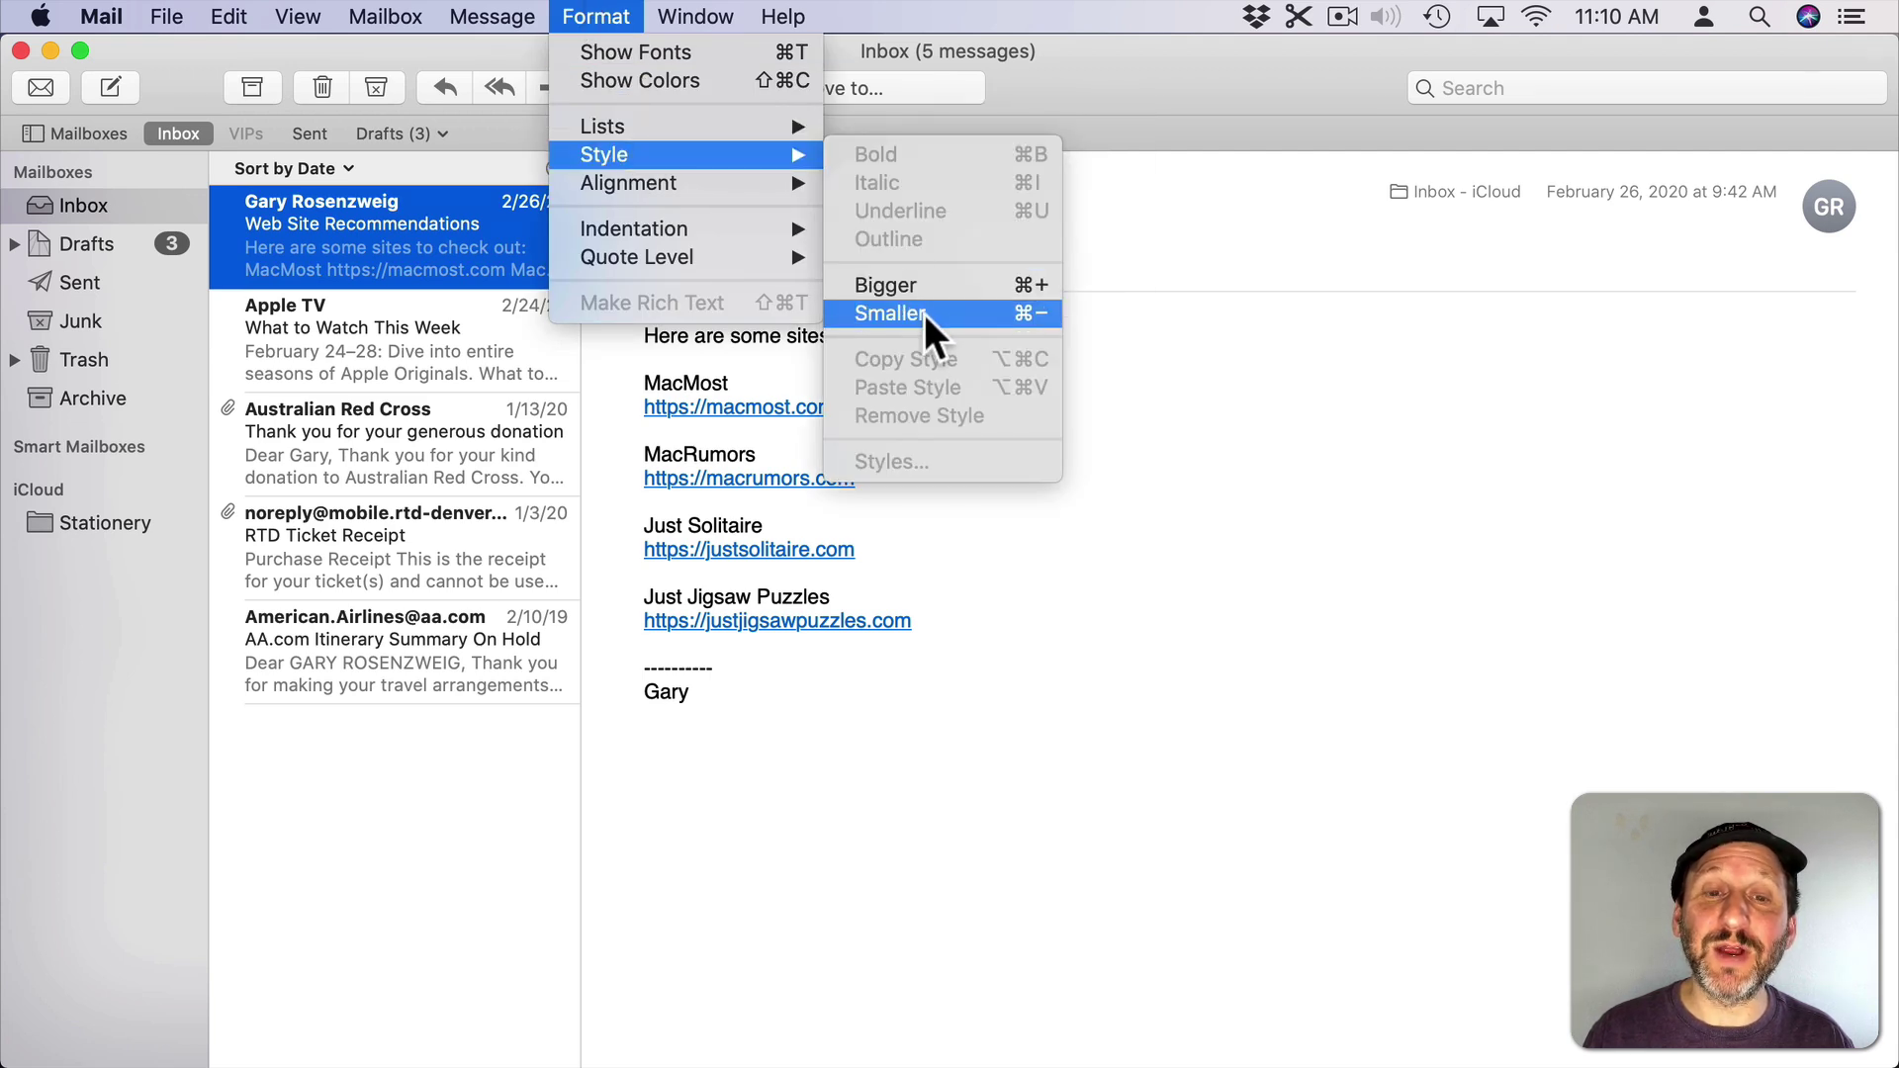
left_click(1017, 289)
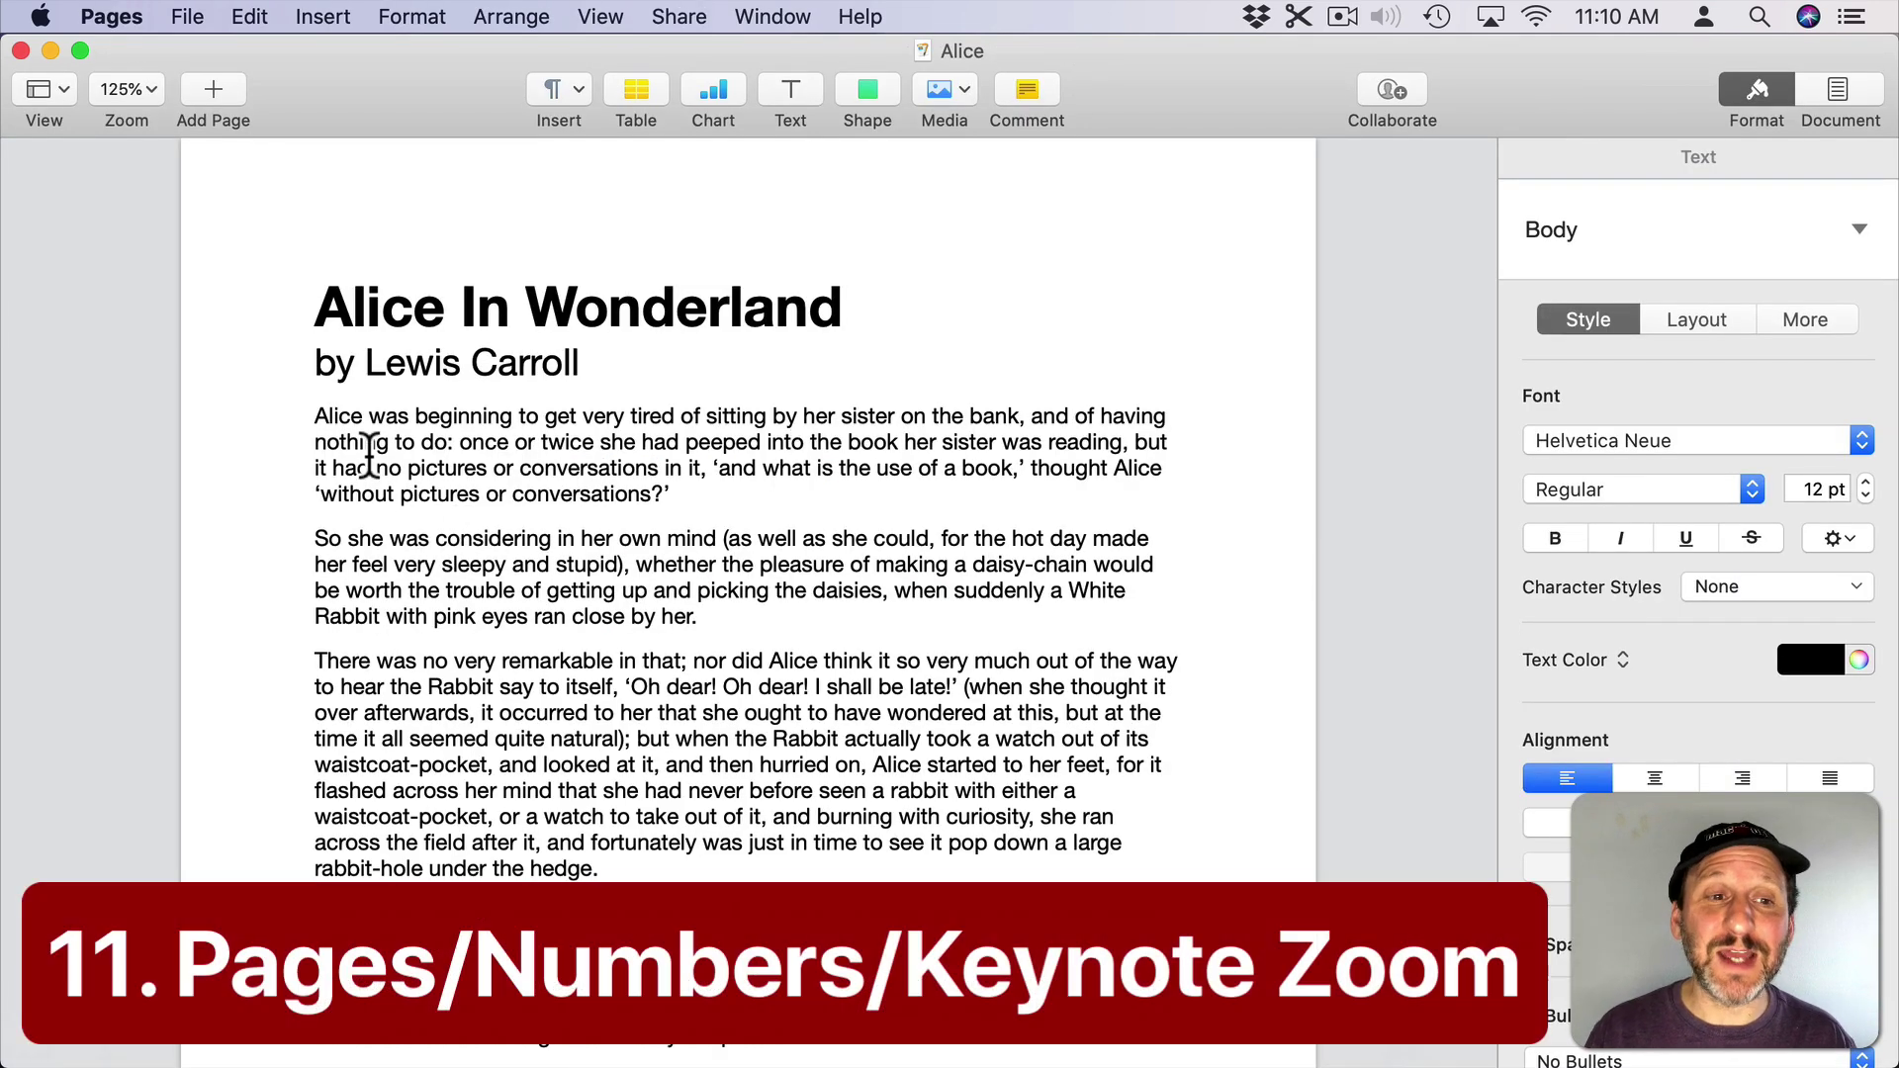
Deselect the story text and set the Alice In Wonderland zoom to 150%
left_click_drag(312, 419, 872, 687)
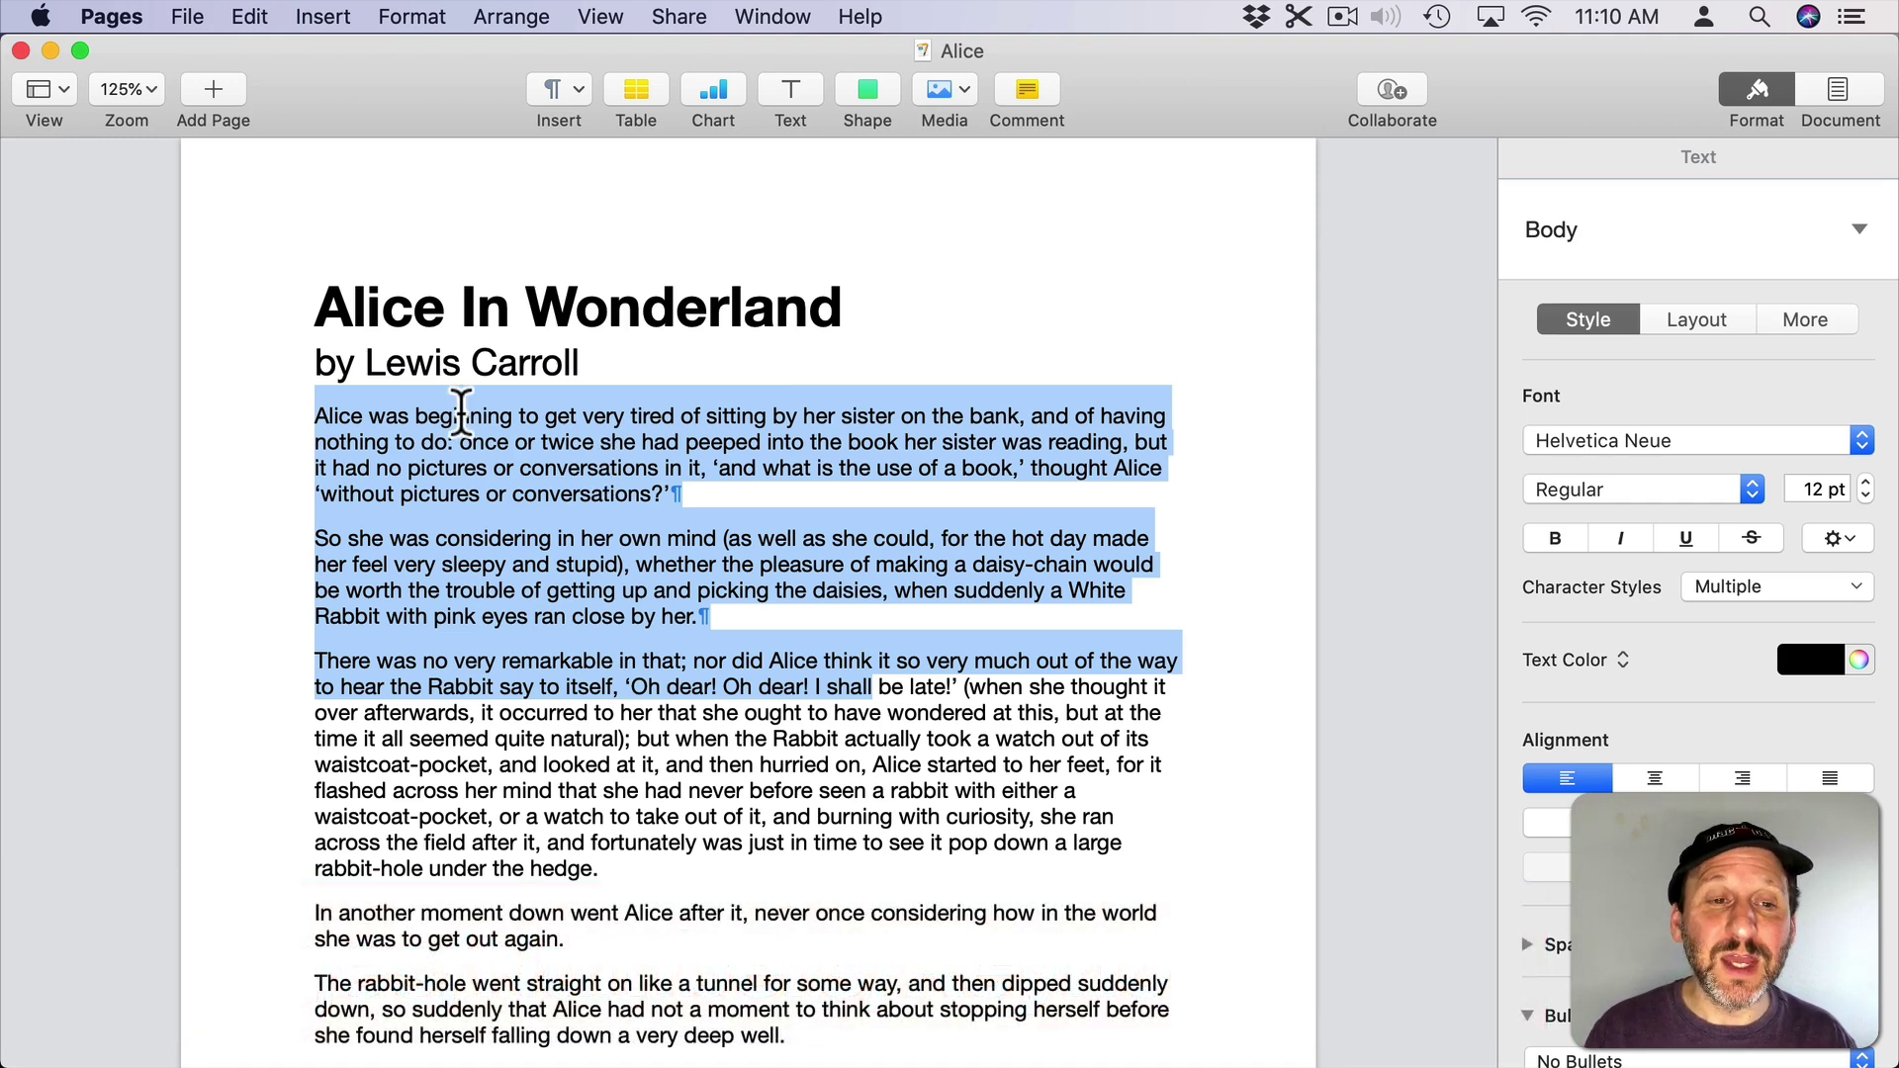
left_click(401, 409)
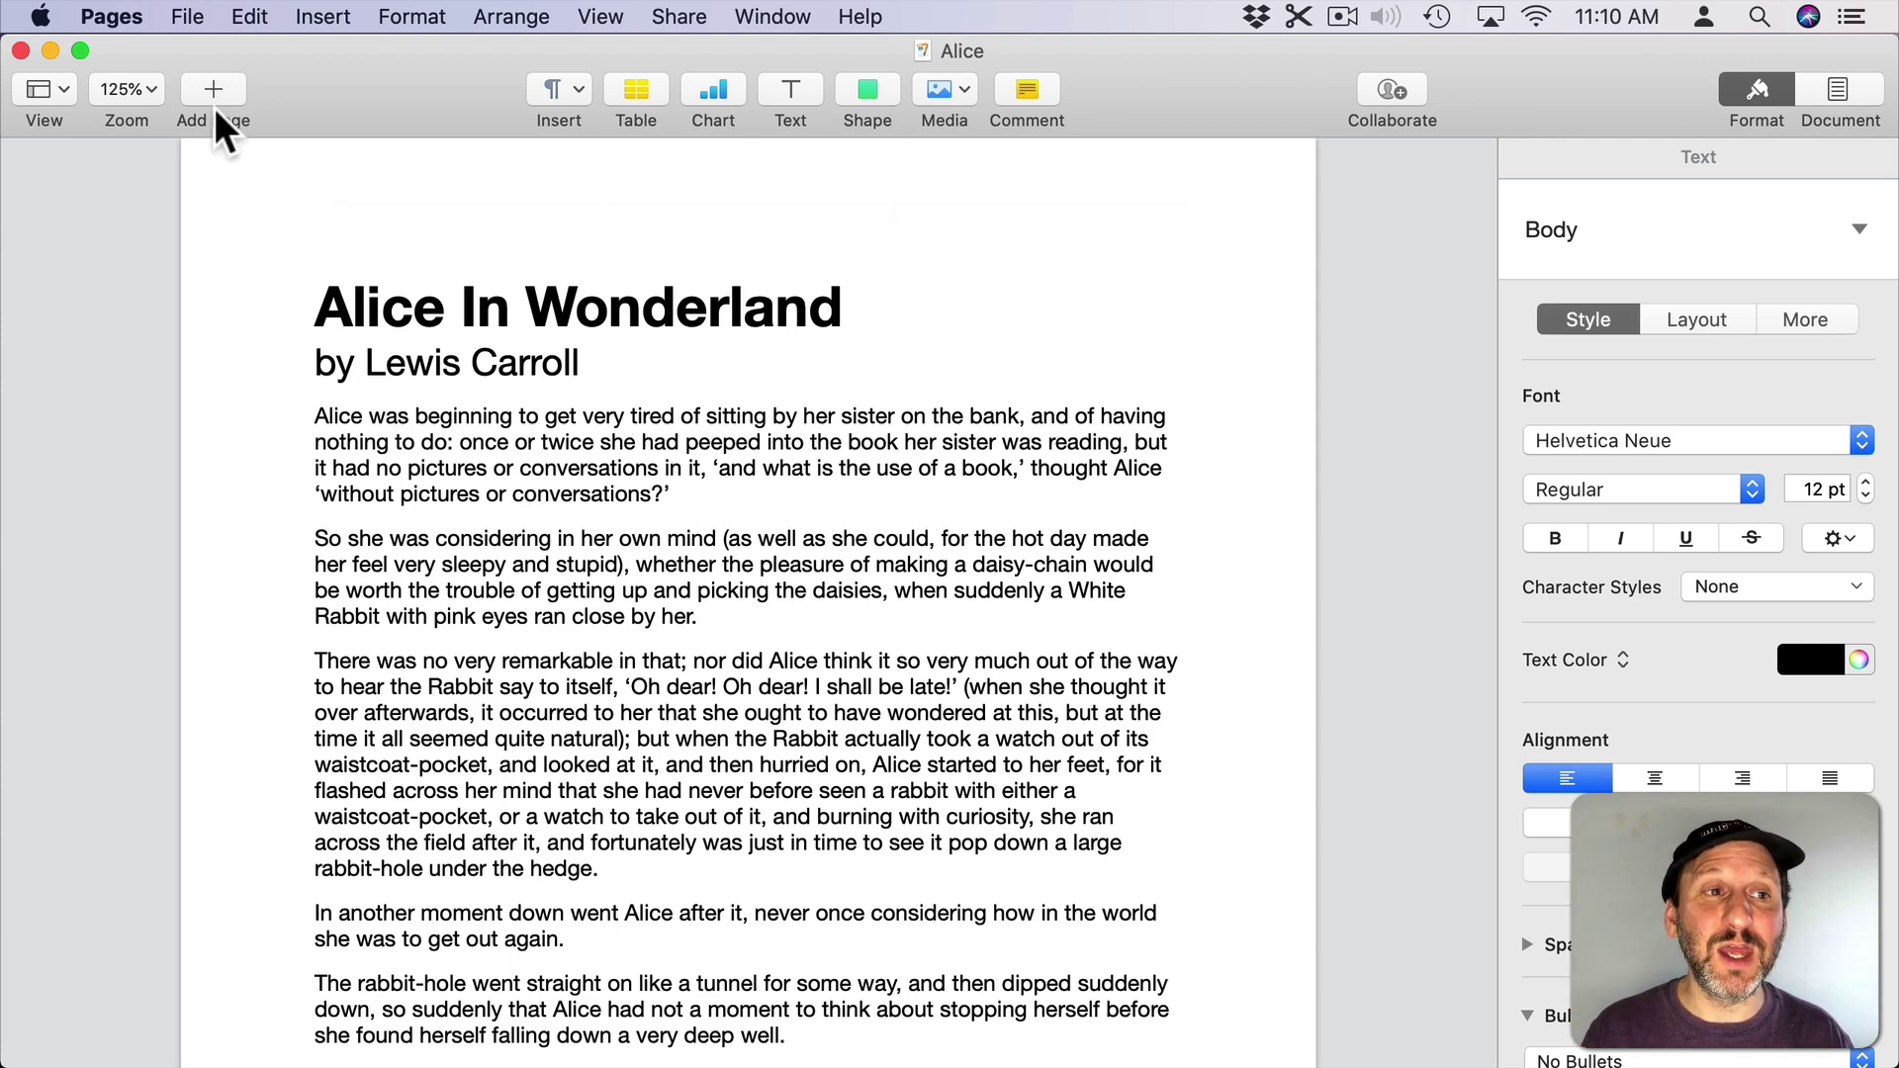
left_click(135, 104)
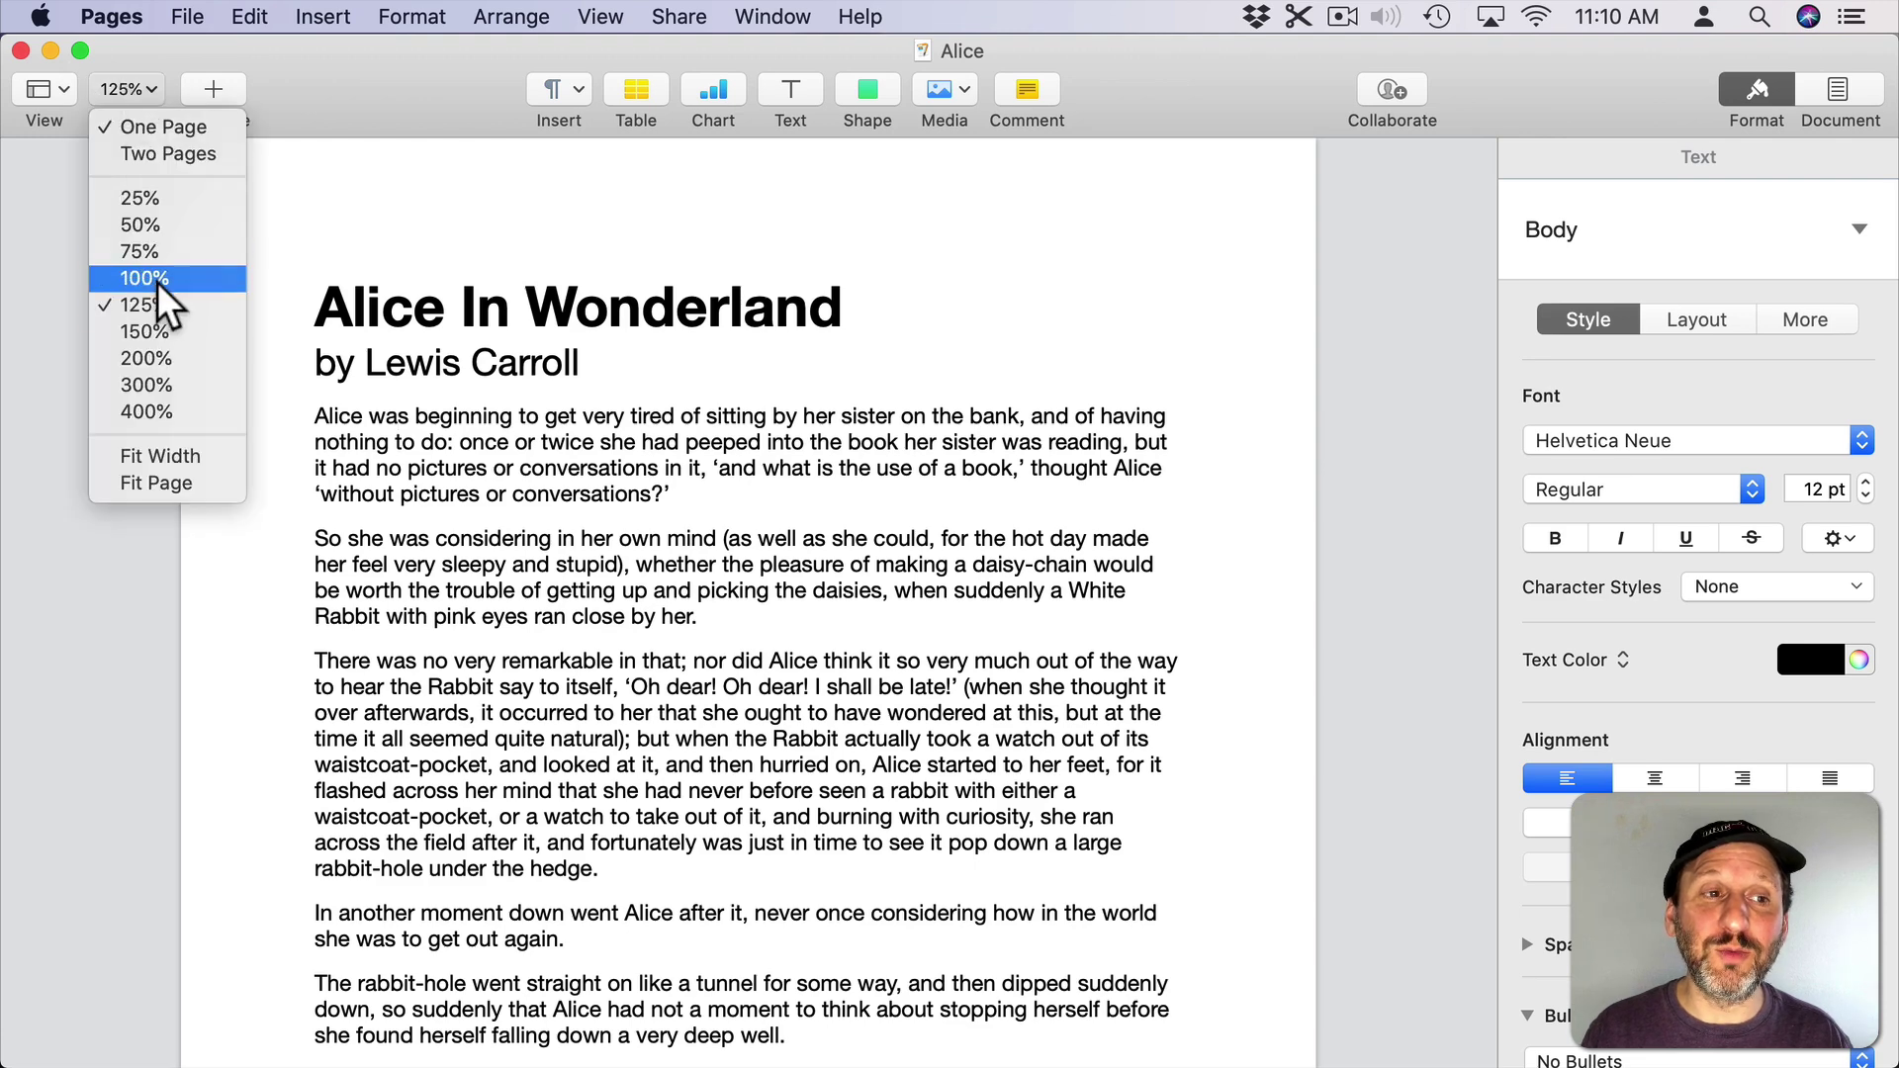
left_click(164, 342)
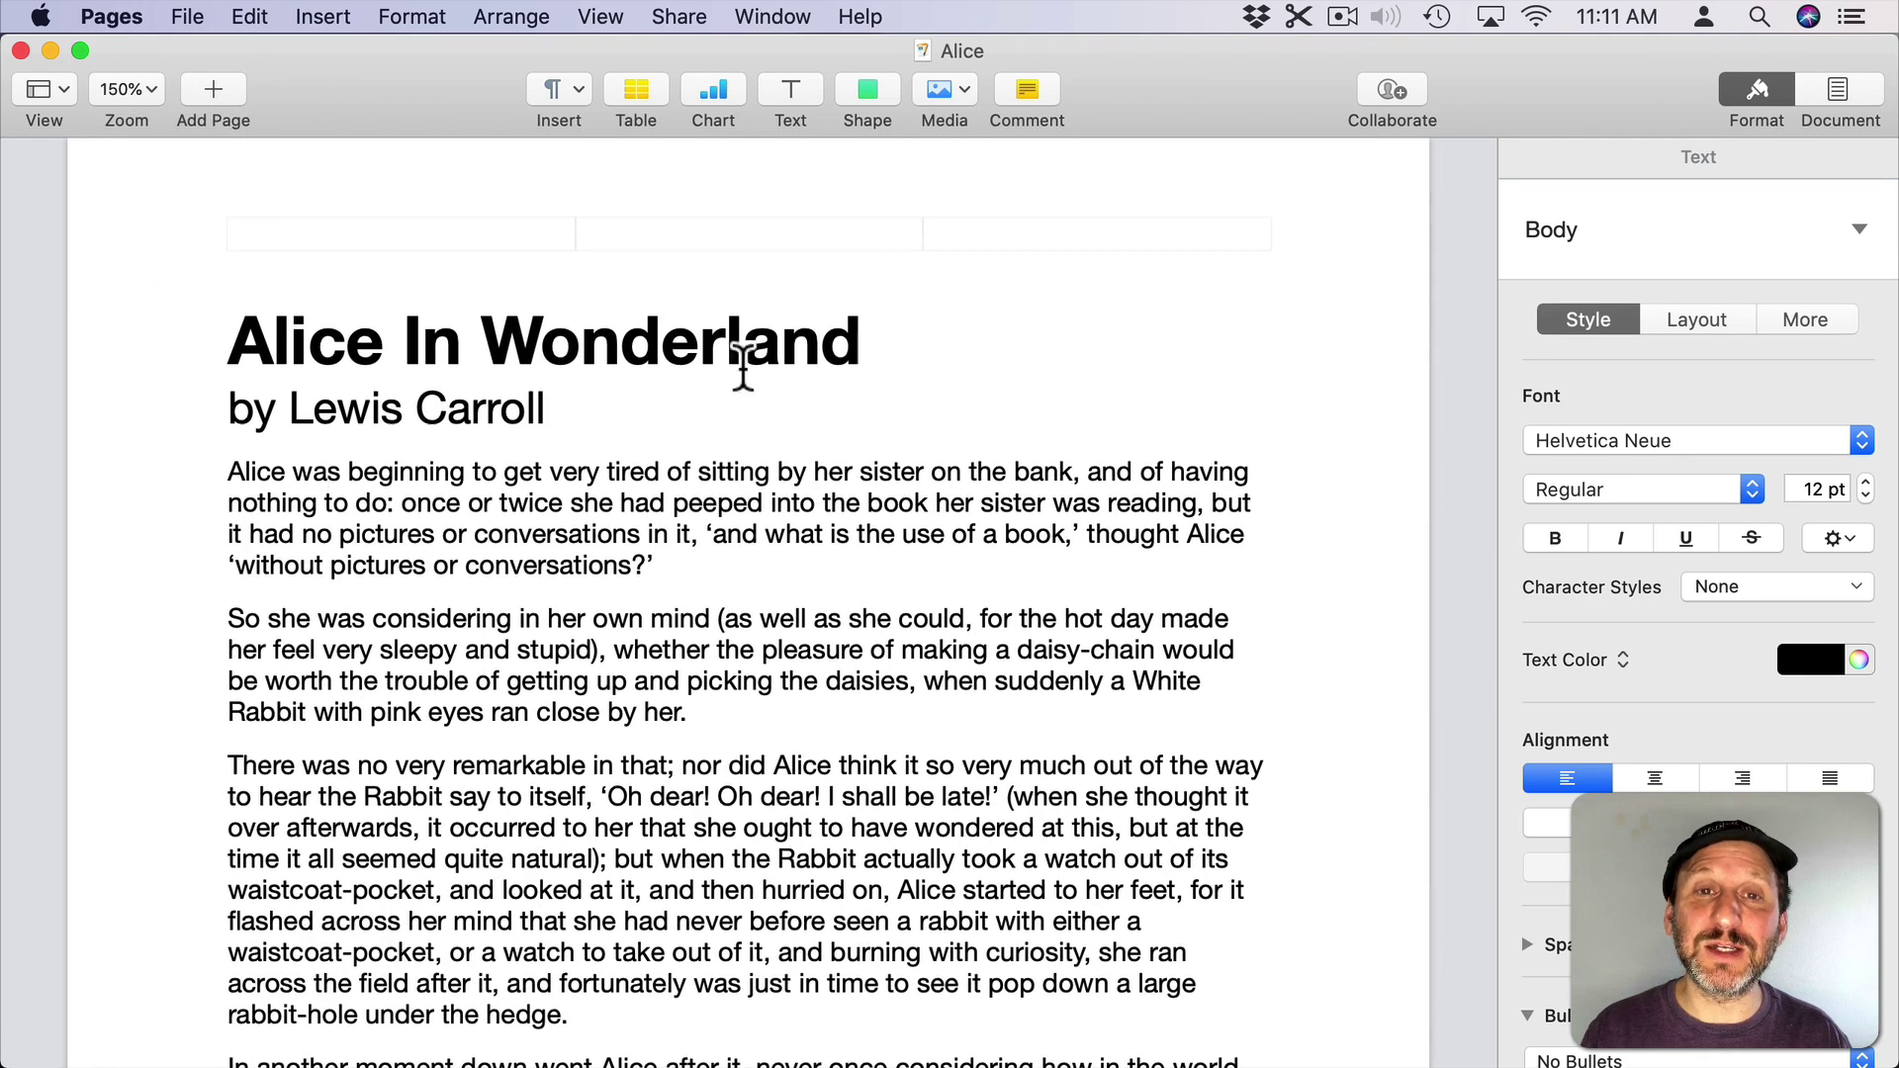
Check View > Zoom, then use Shift-Command-Period and Shift-Command-Comma to zoom the Alice document in to 200% and out
left_click(598, 19)
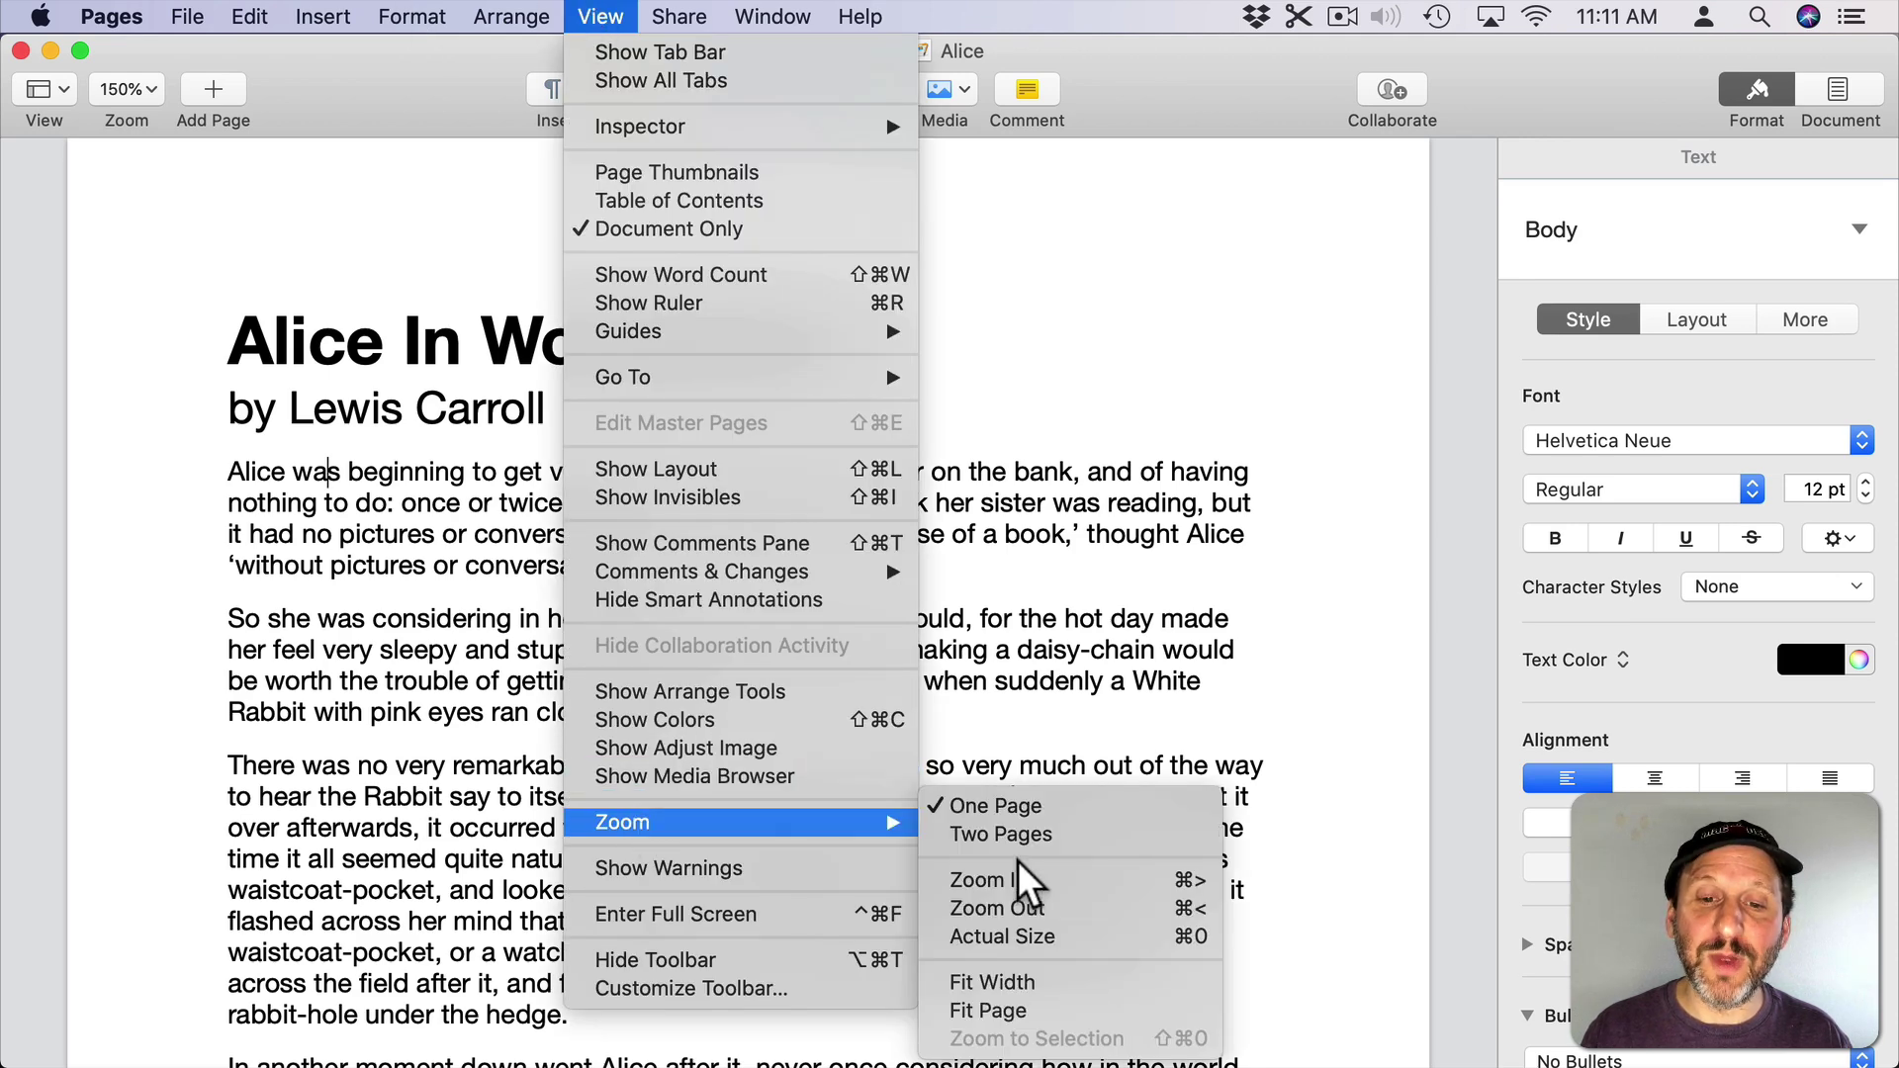
mouse_move(727, 822)
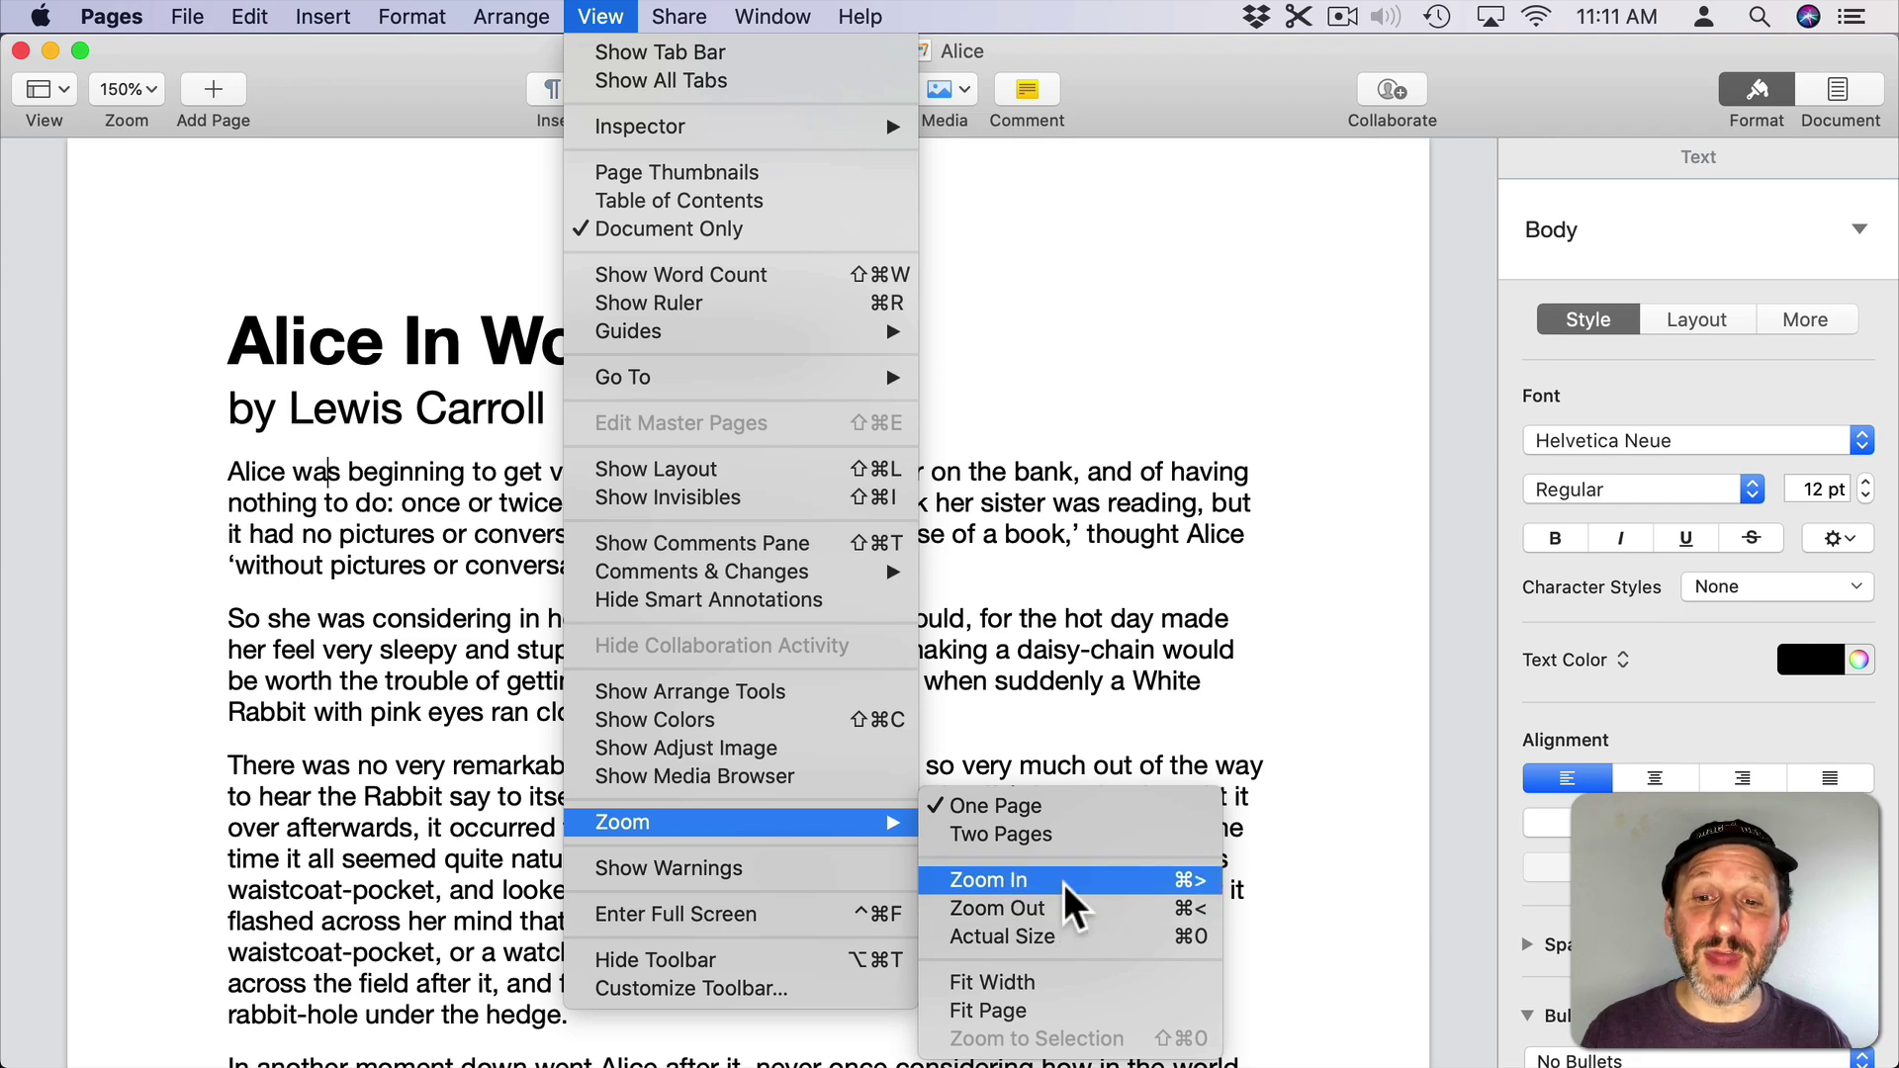
left_click(1318, 806)
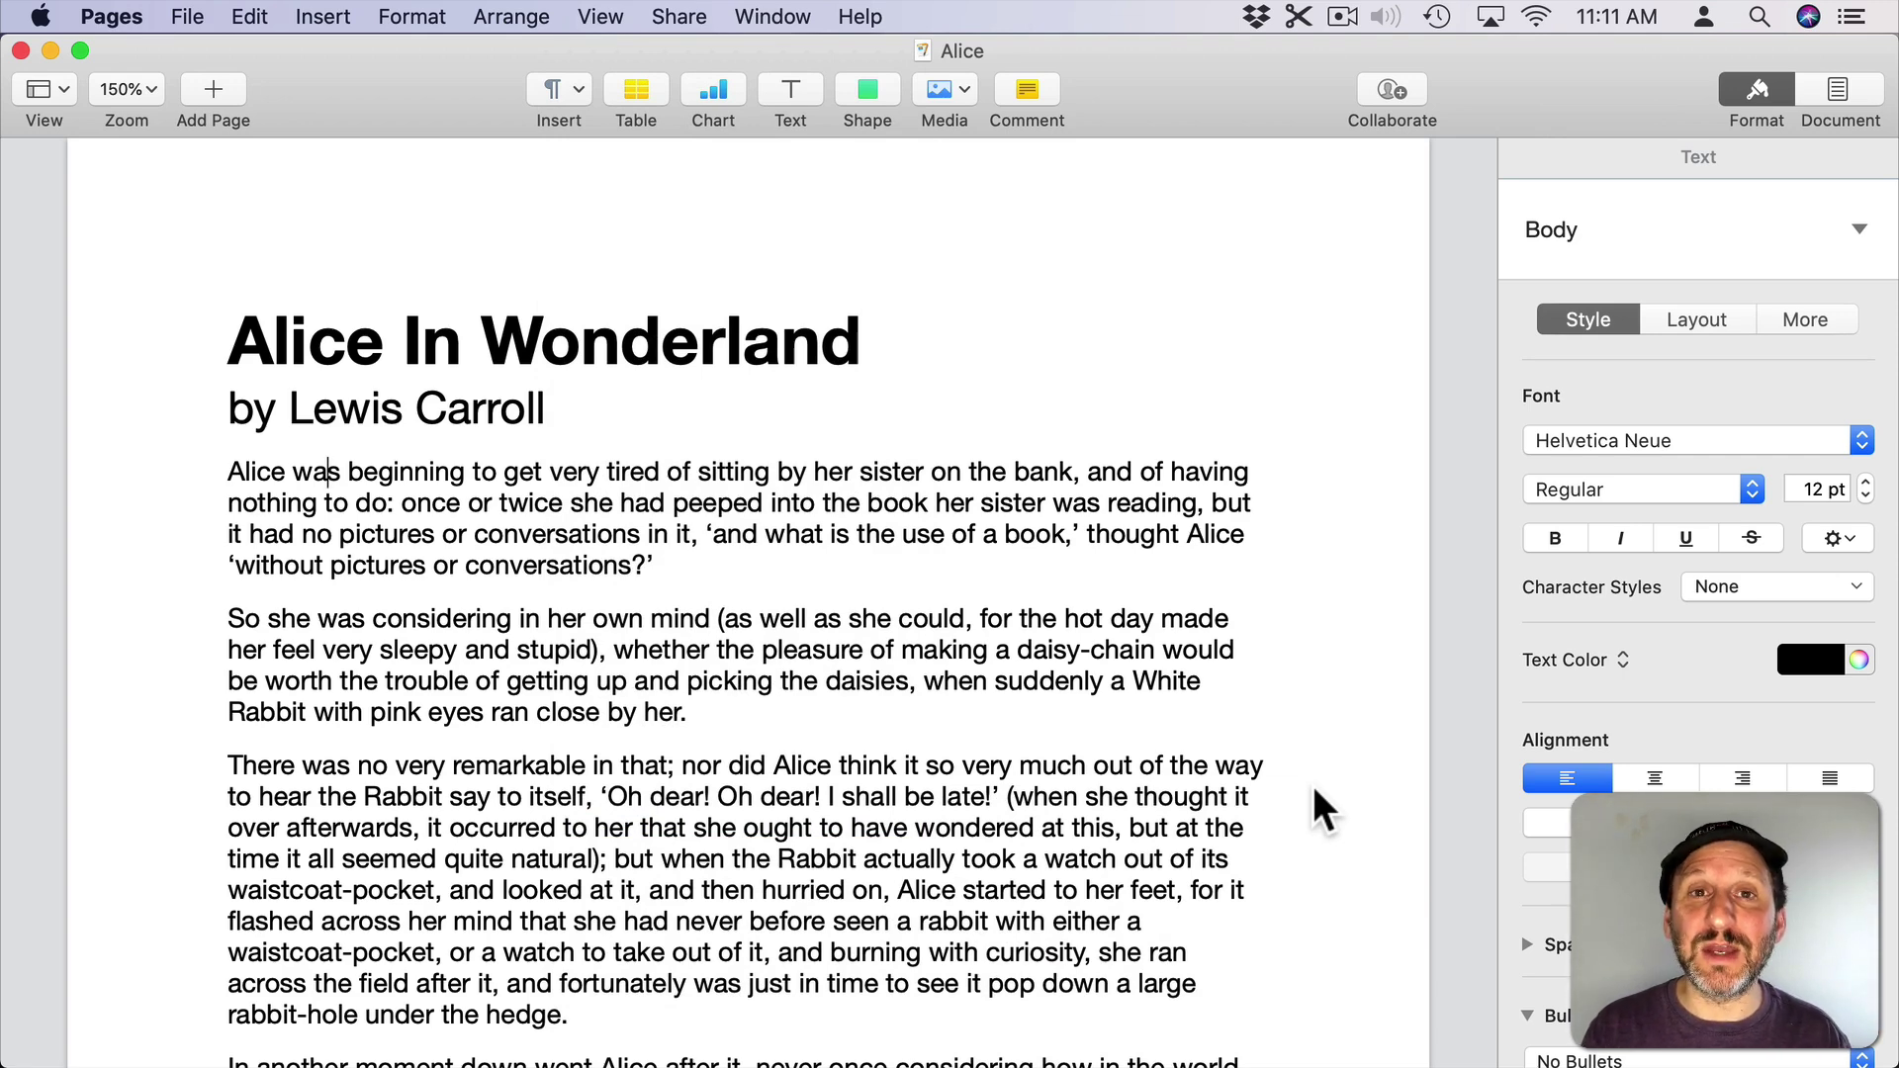
key("super+shift+period")
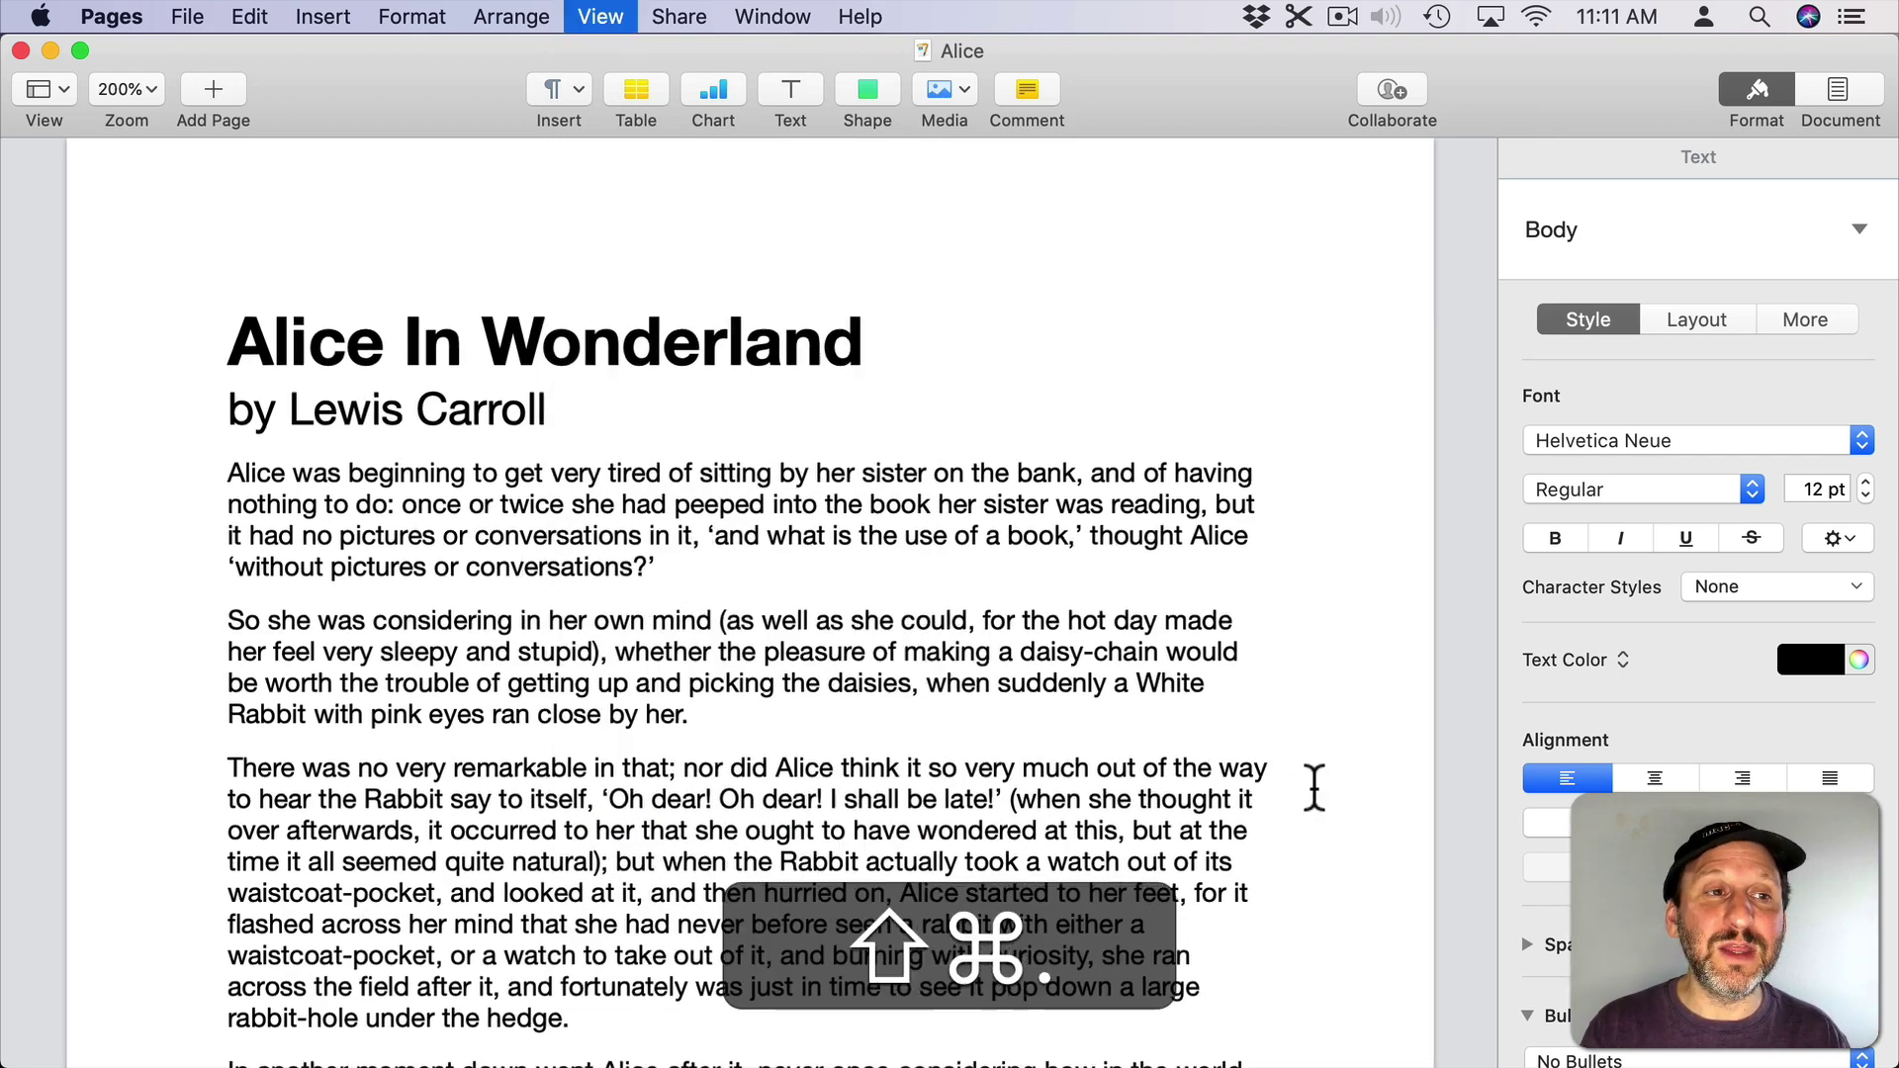
key("super+shift+comma")
key("super+shift+comma")
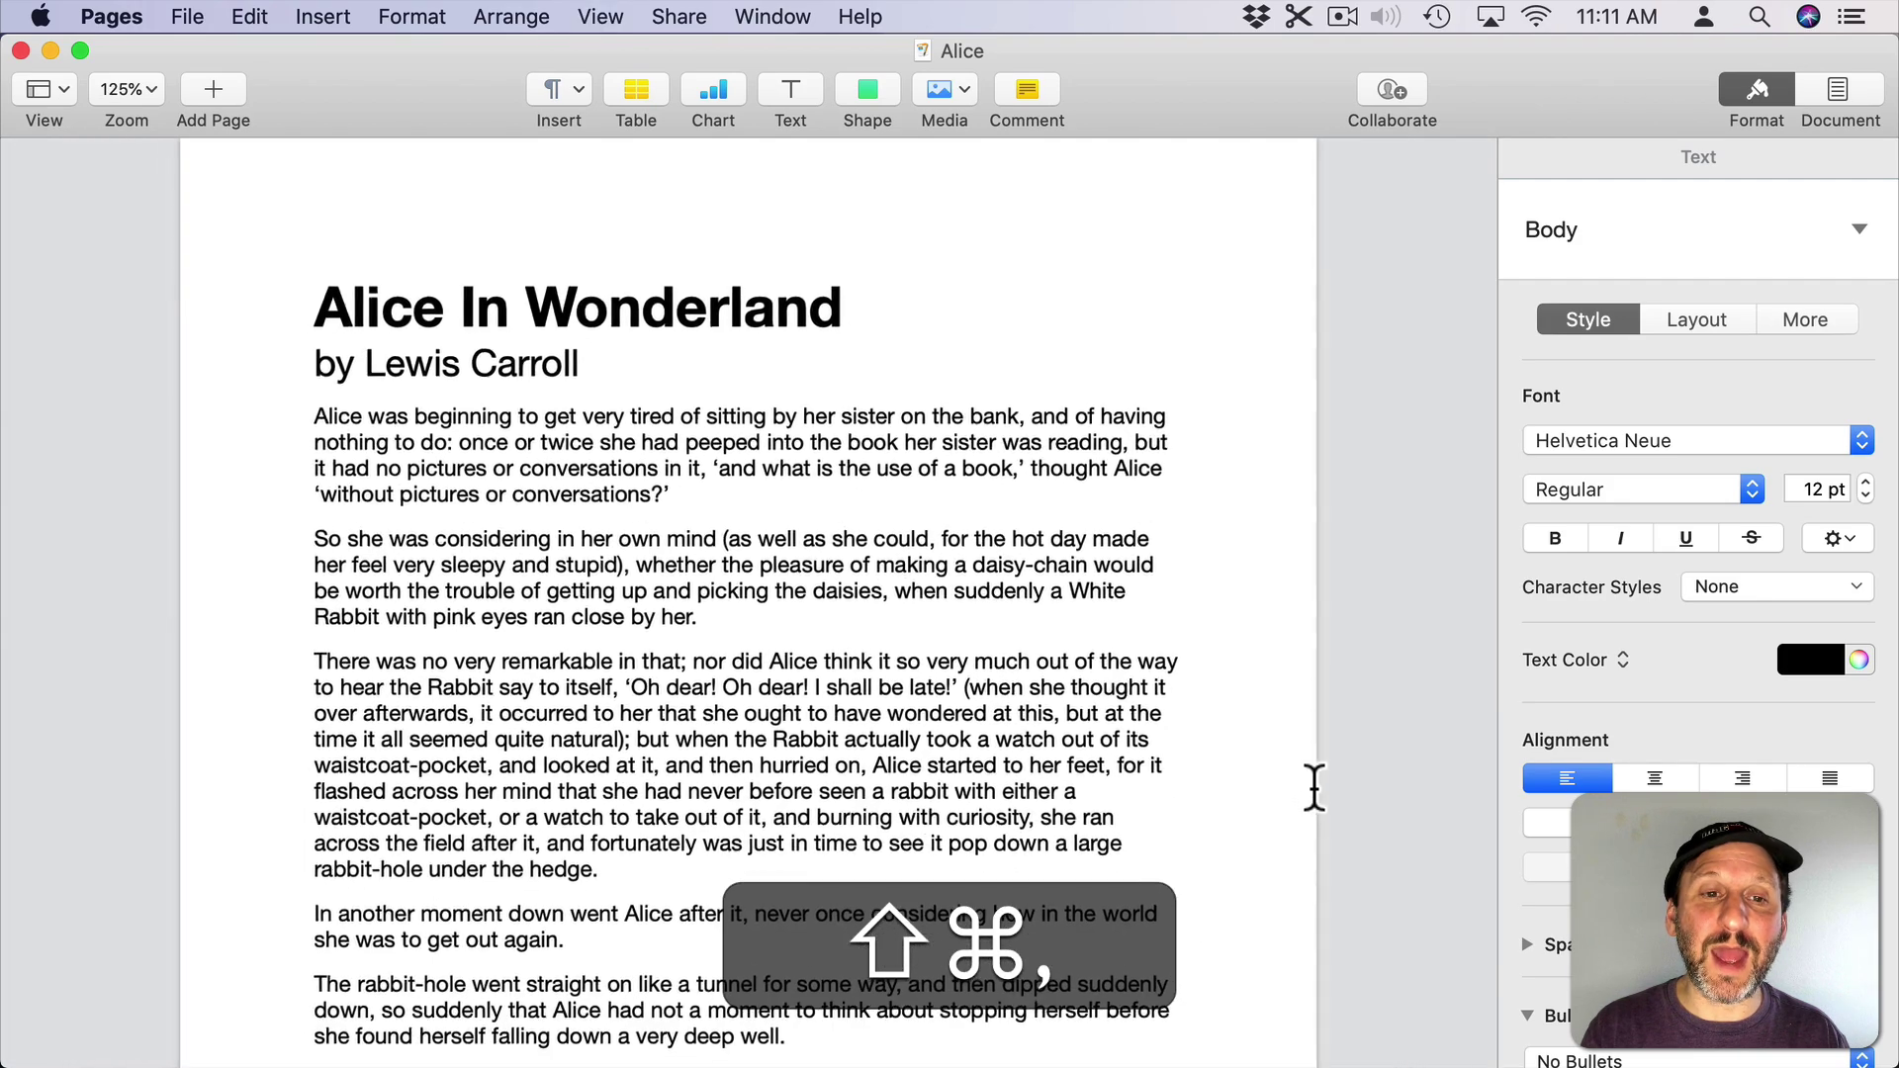
key("super+shift+period")
key("super+shift+period")
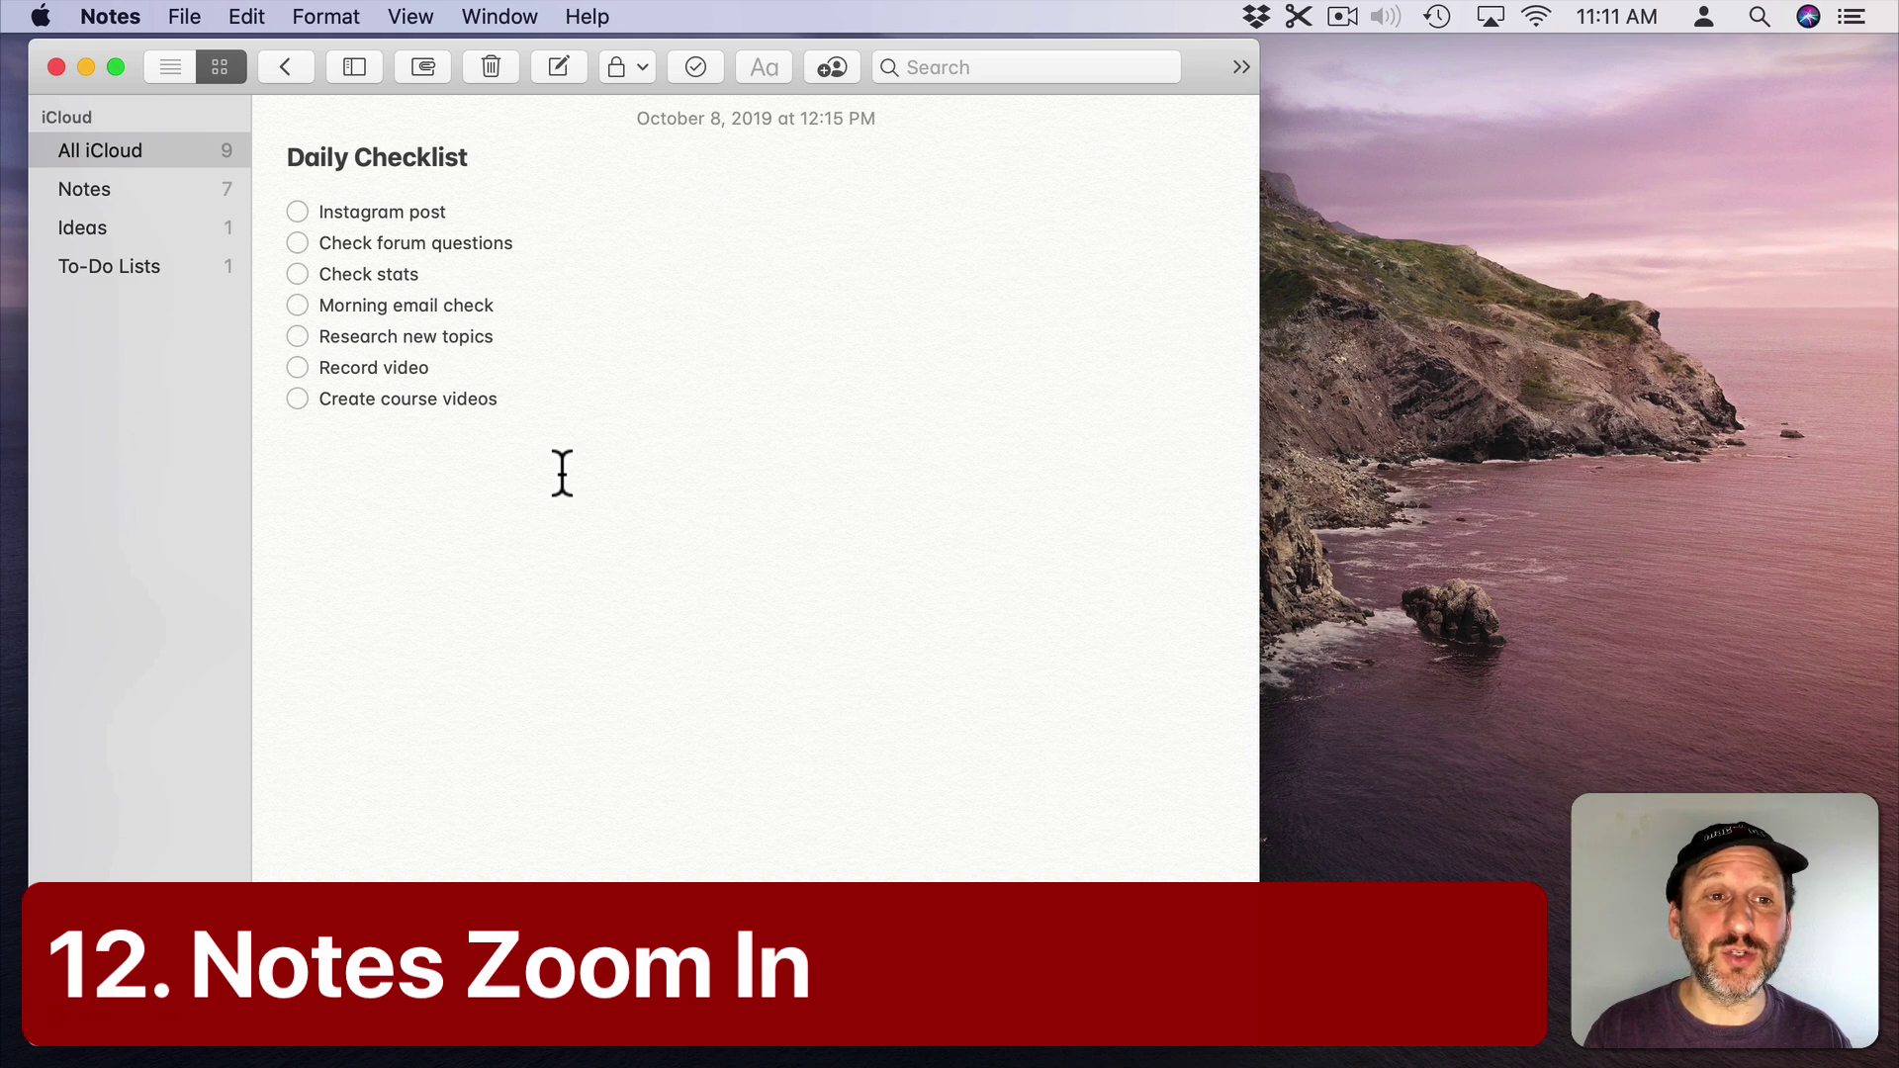
Zoom the Daily Checklist note in, return it to default size, then show the View menu's zoom commands
key("super+shift+period")
key("super+shift+period")
key("super+shift+comma")
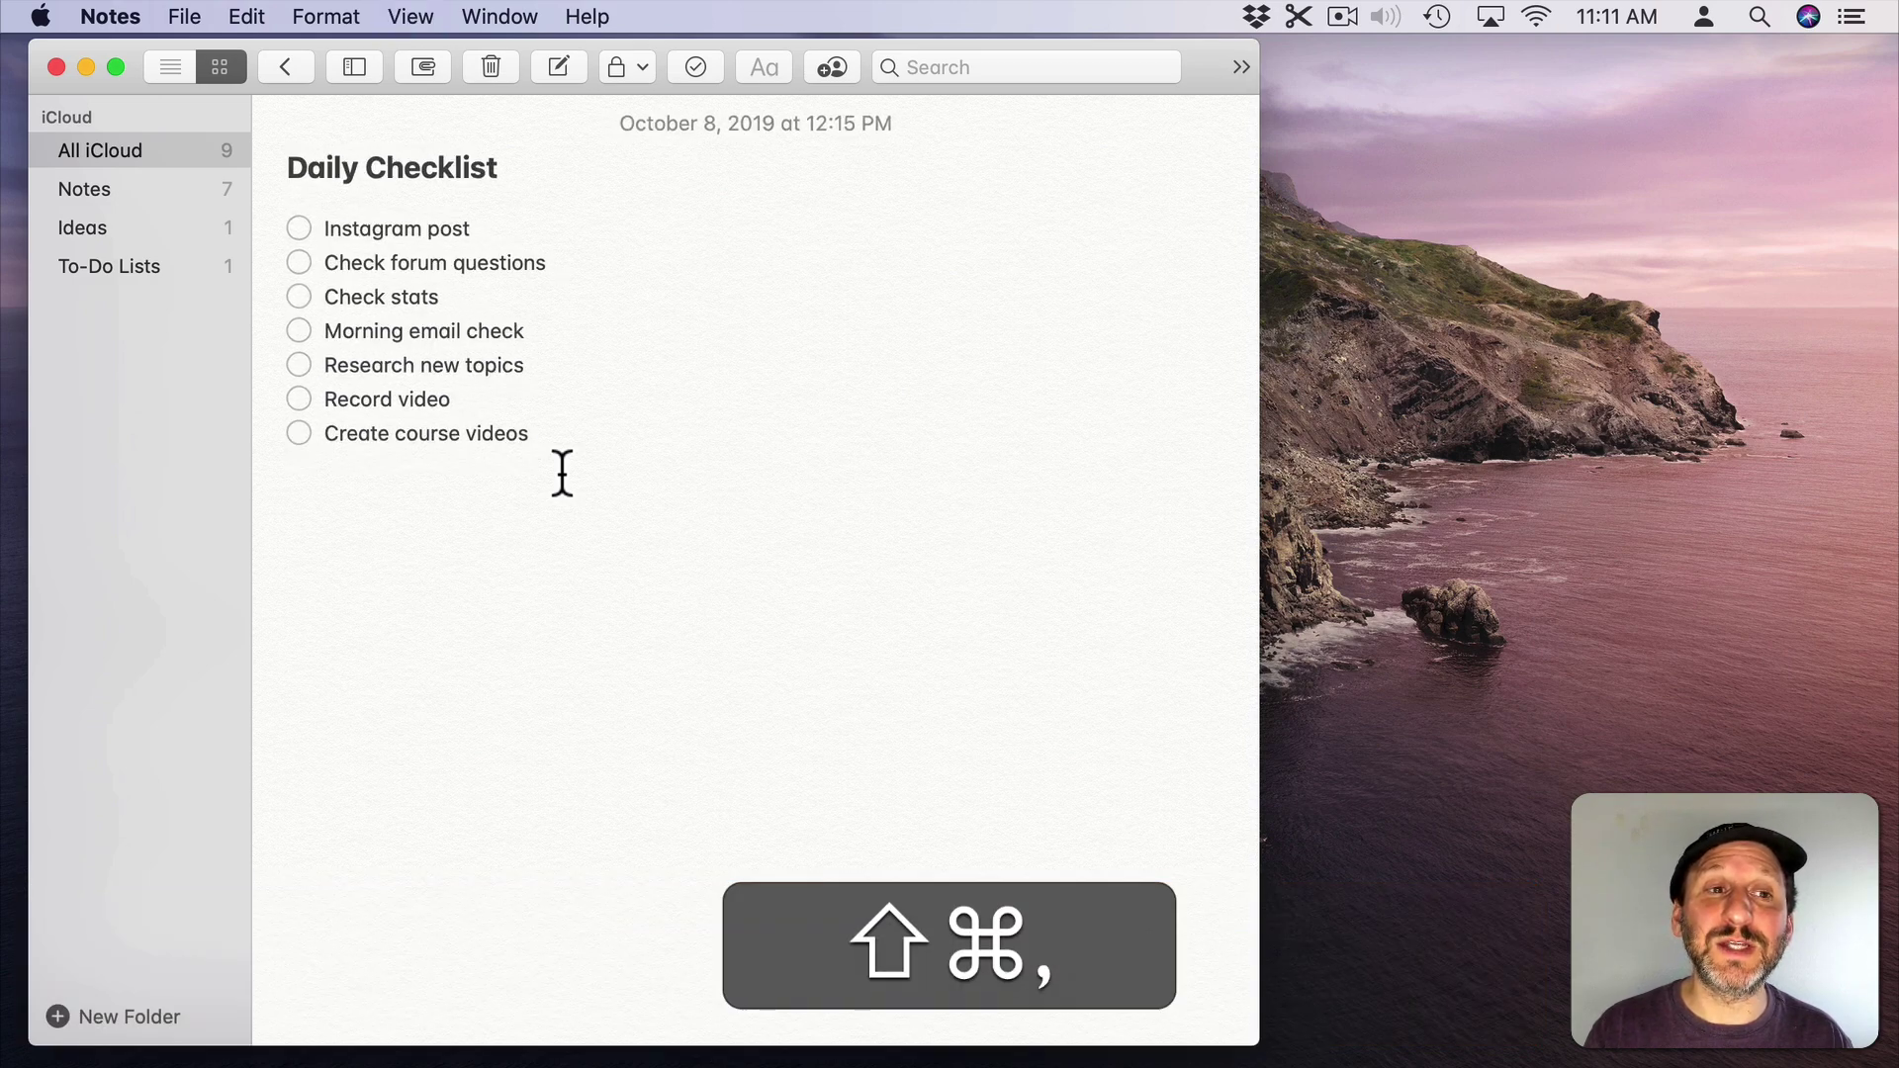
key("super+shift+comma")
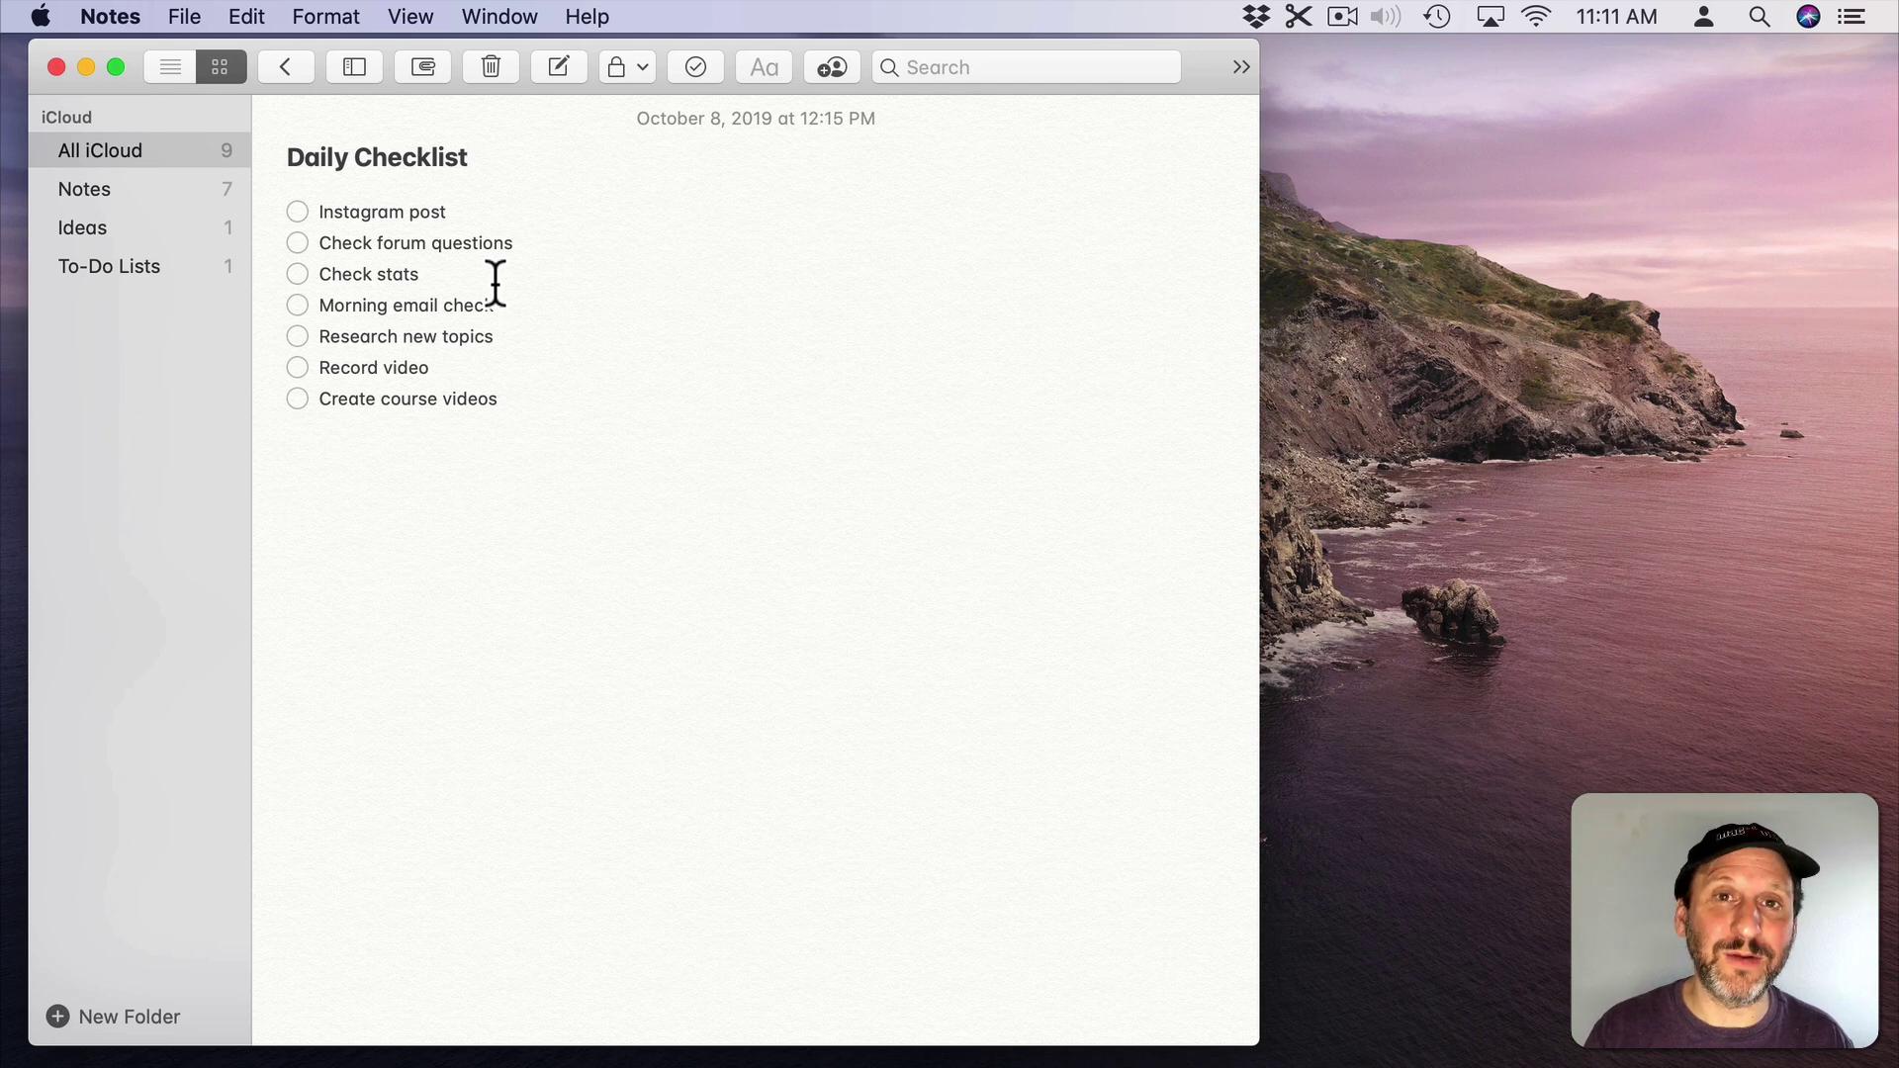
left_click(409, 17)
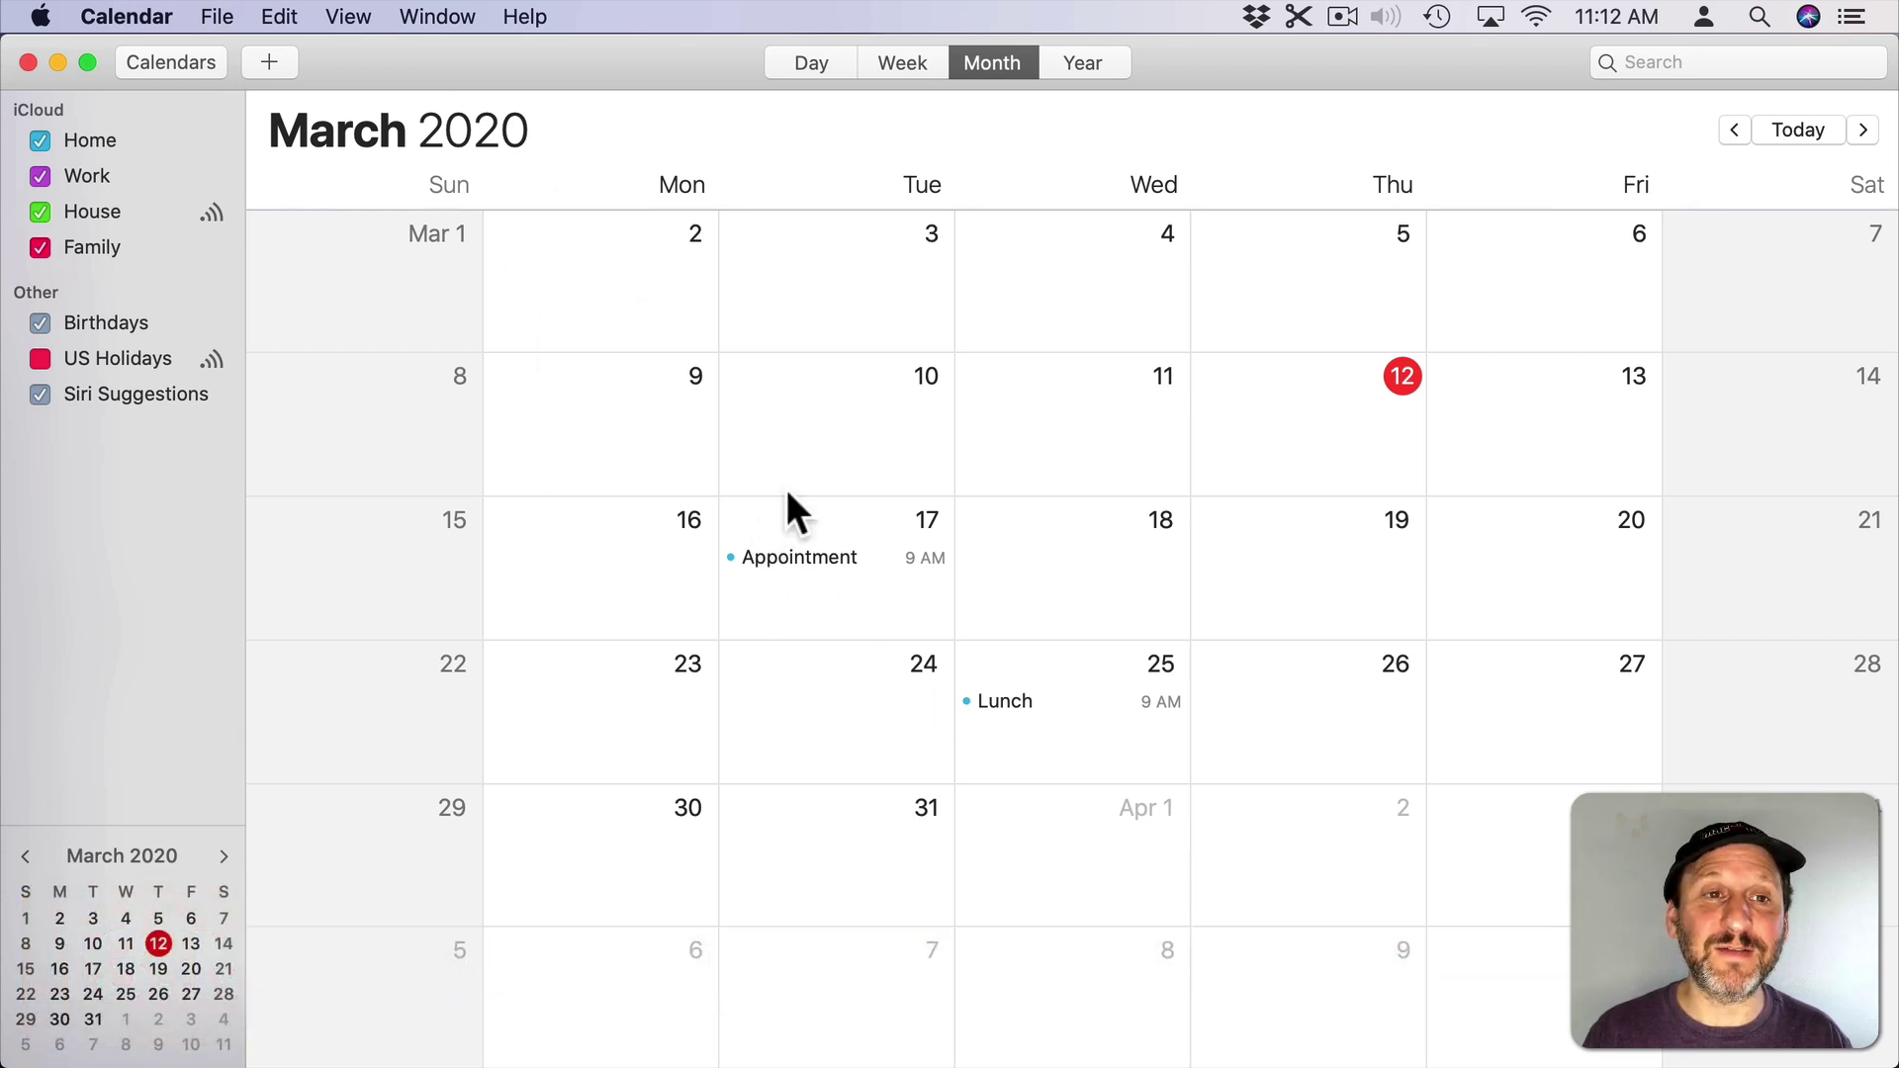
Check View's Make Text Bigger option, then enlarge the March 2020 event text with ⌘= and shrink it with ⌘-
left_click(348, 17)
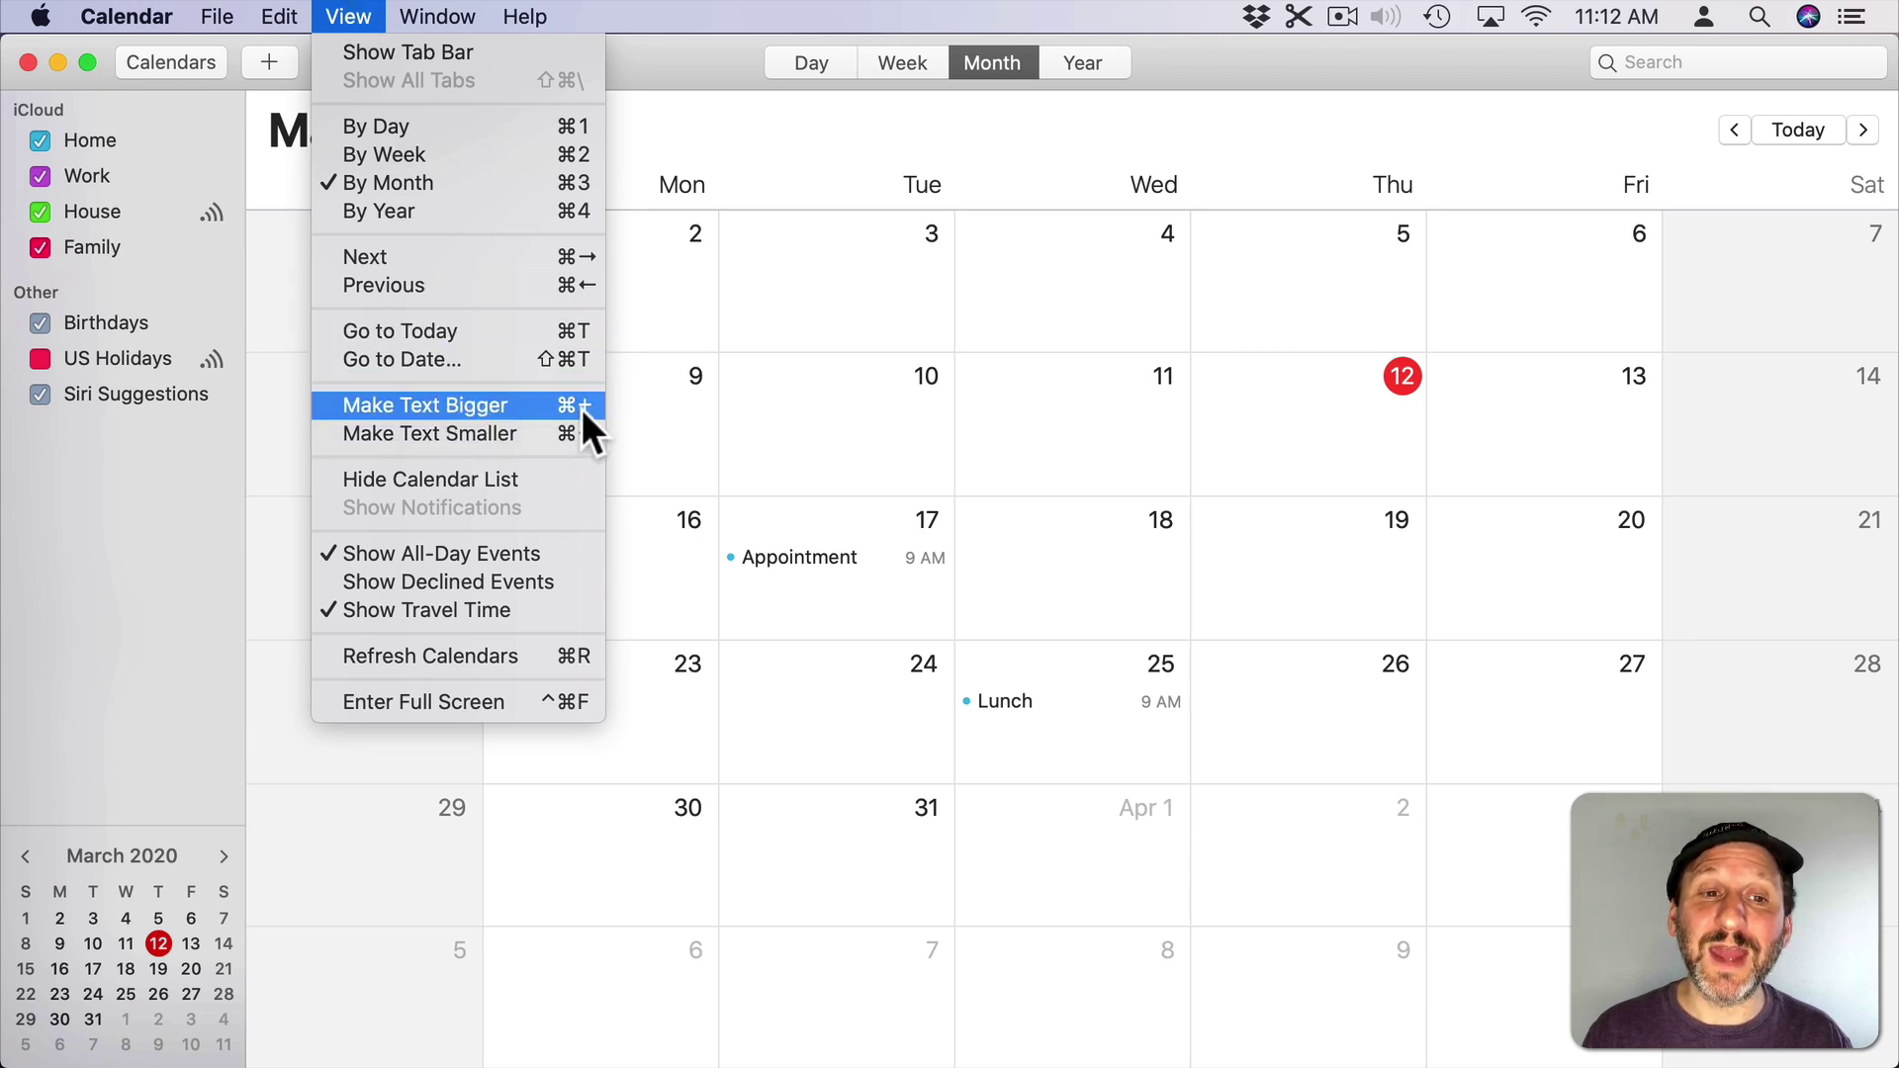
left_click(731, 425)
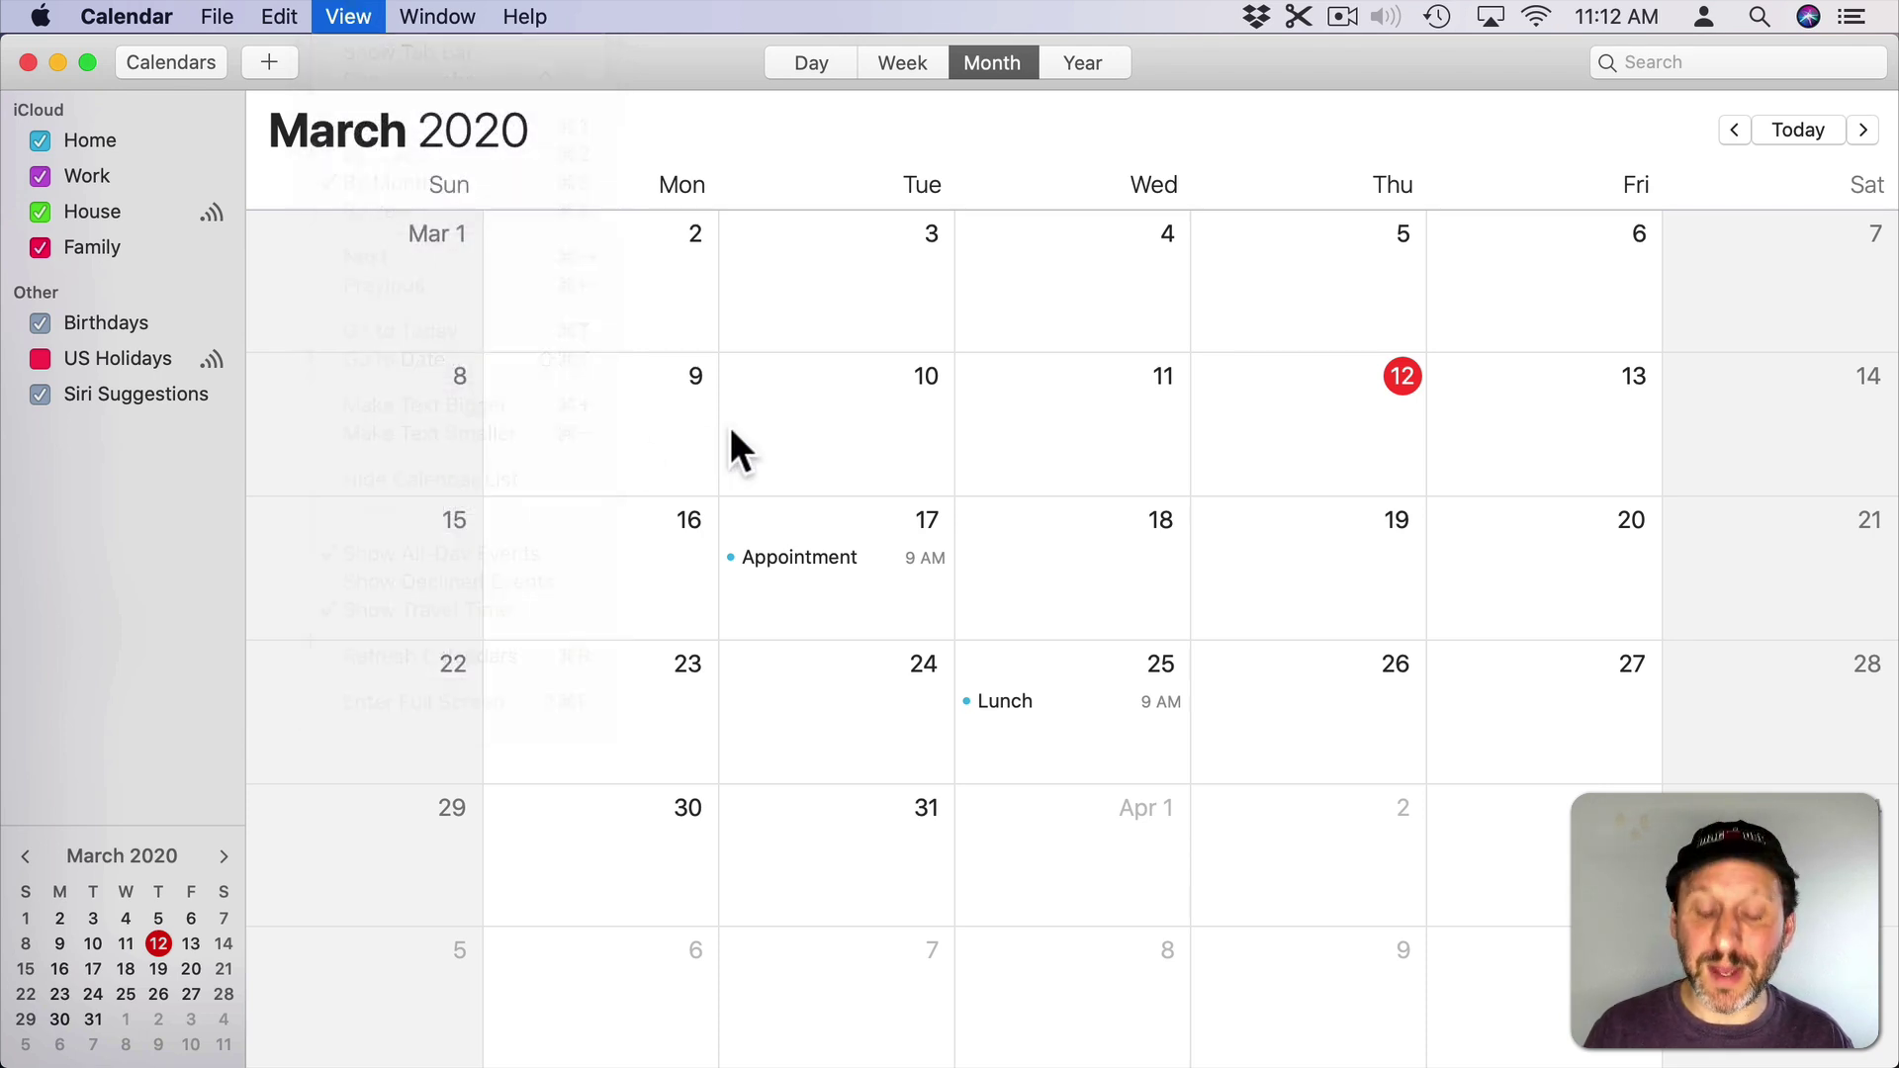
key("super+equal")
key("super+equal")
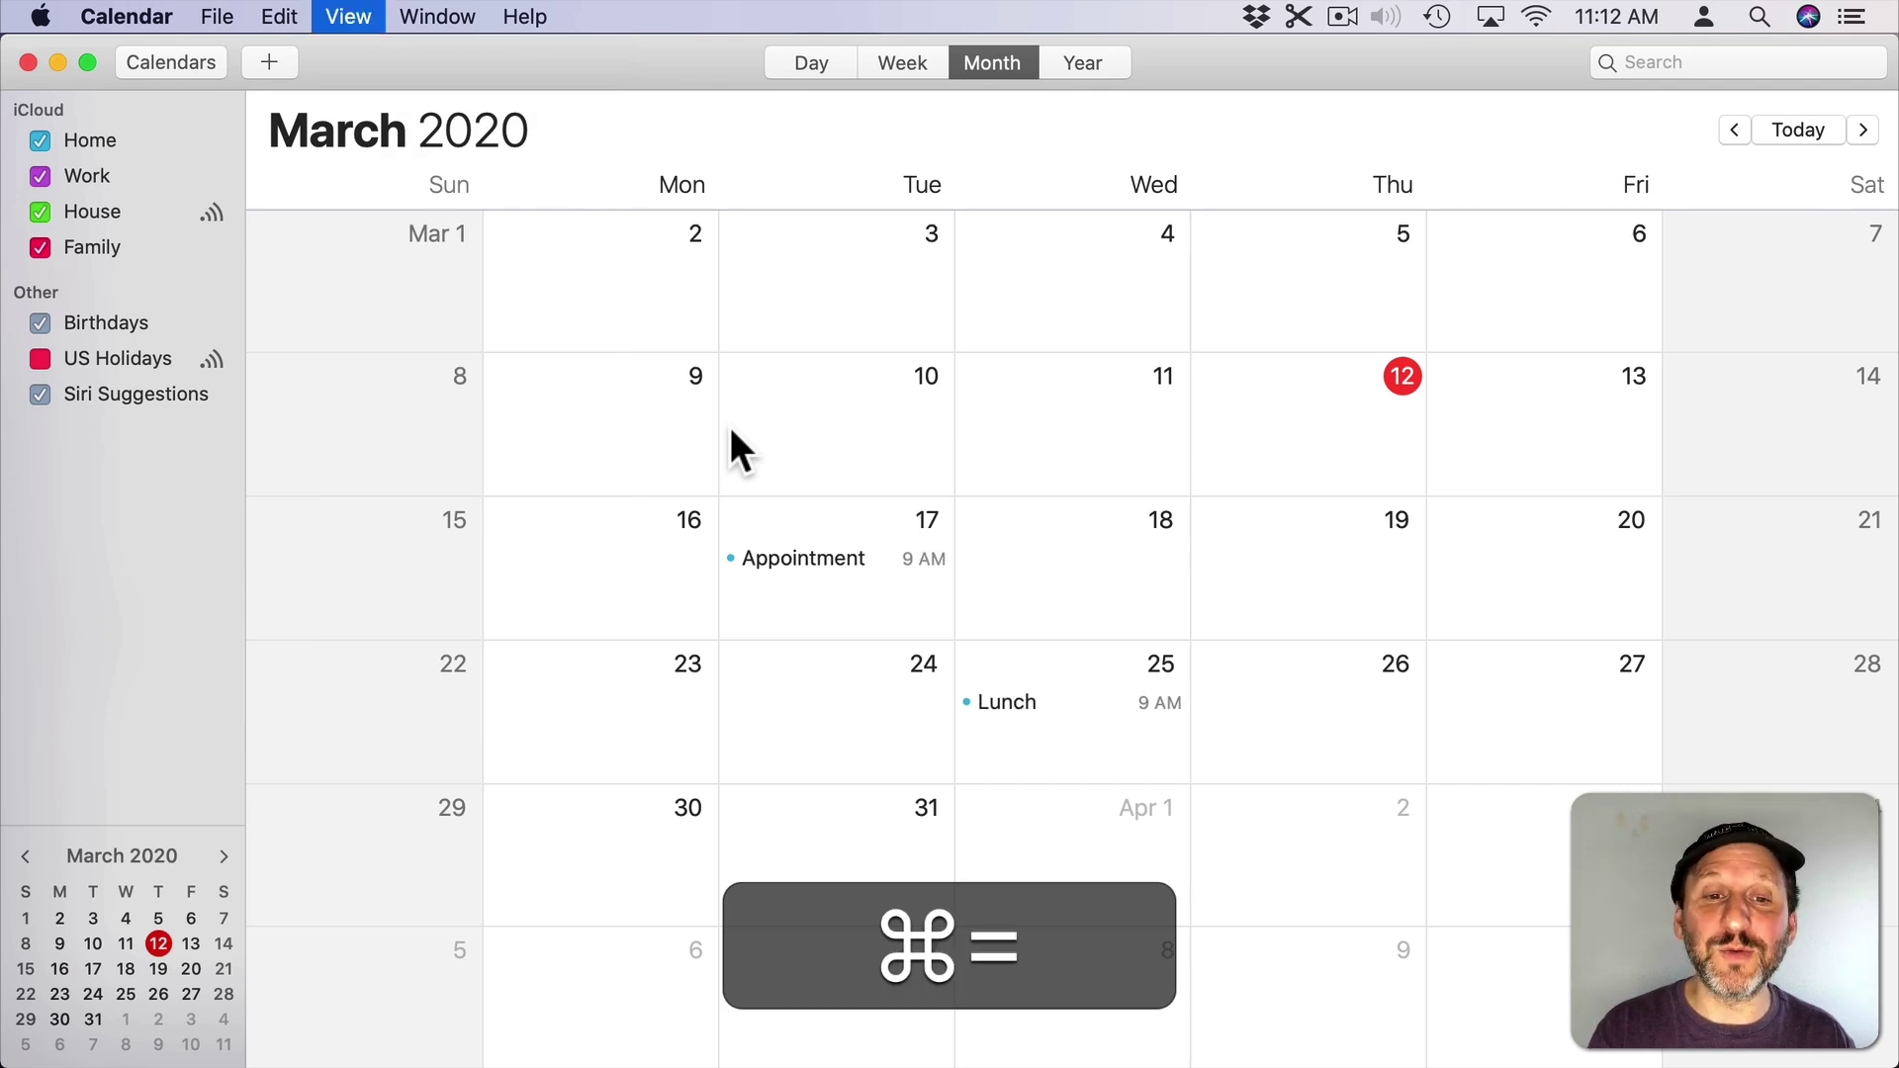
key("super+minus")
key("super+minus")
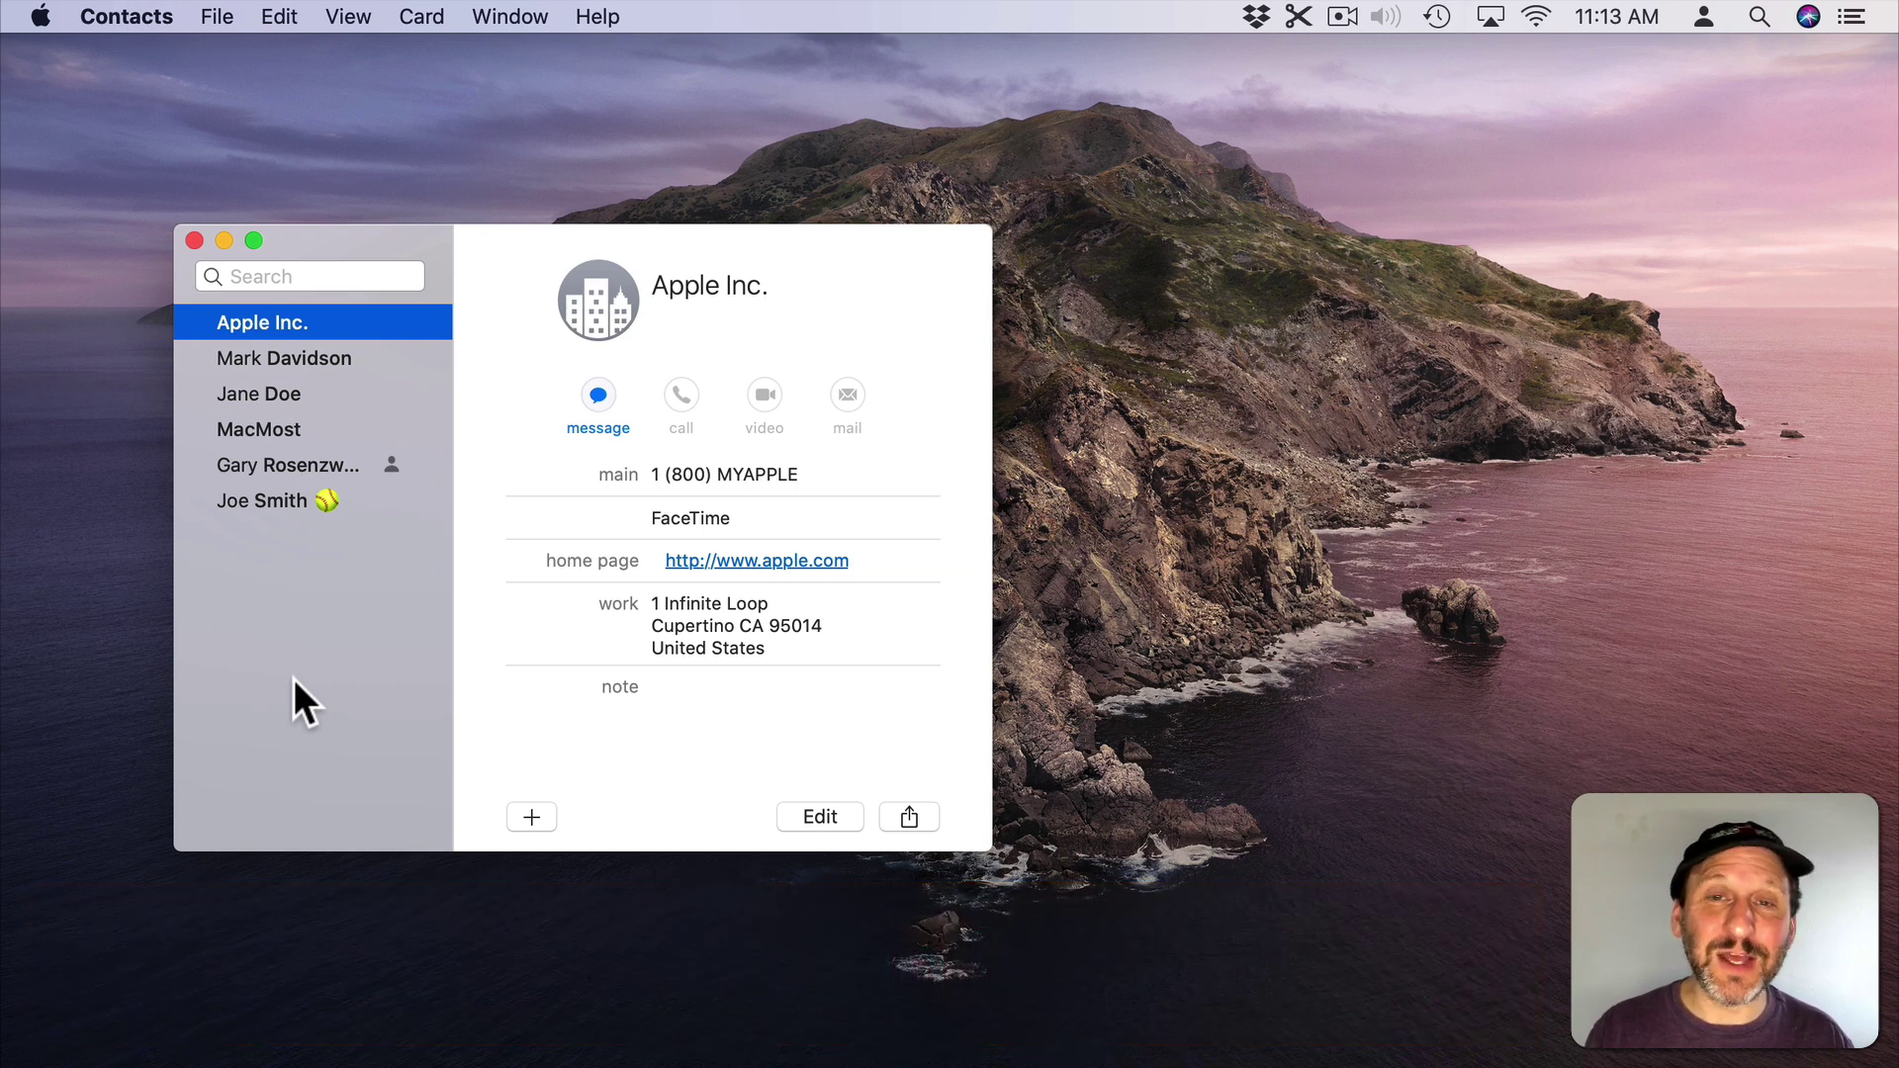
Show Apple Inc.'s main number 1 (800) MYAPPLE with Show in Large Type
left_click(614, 476)
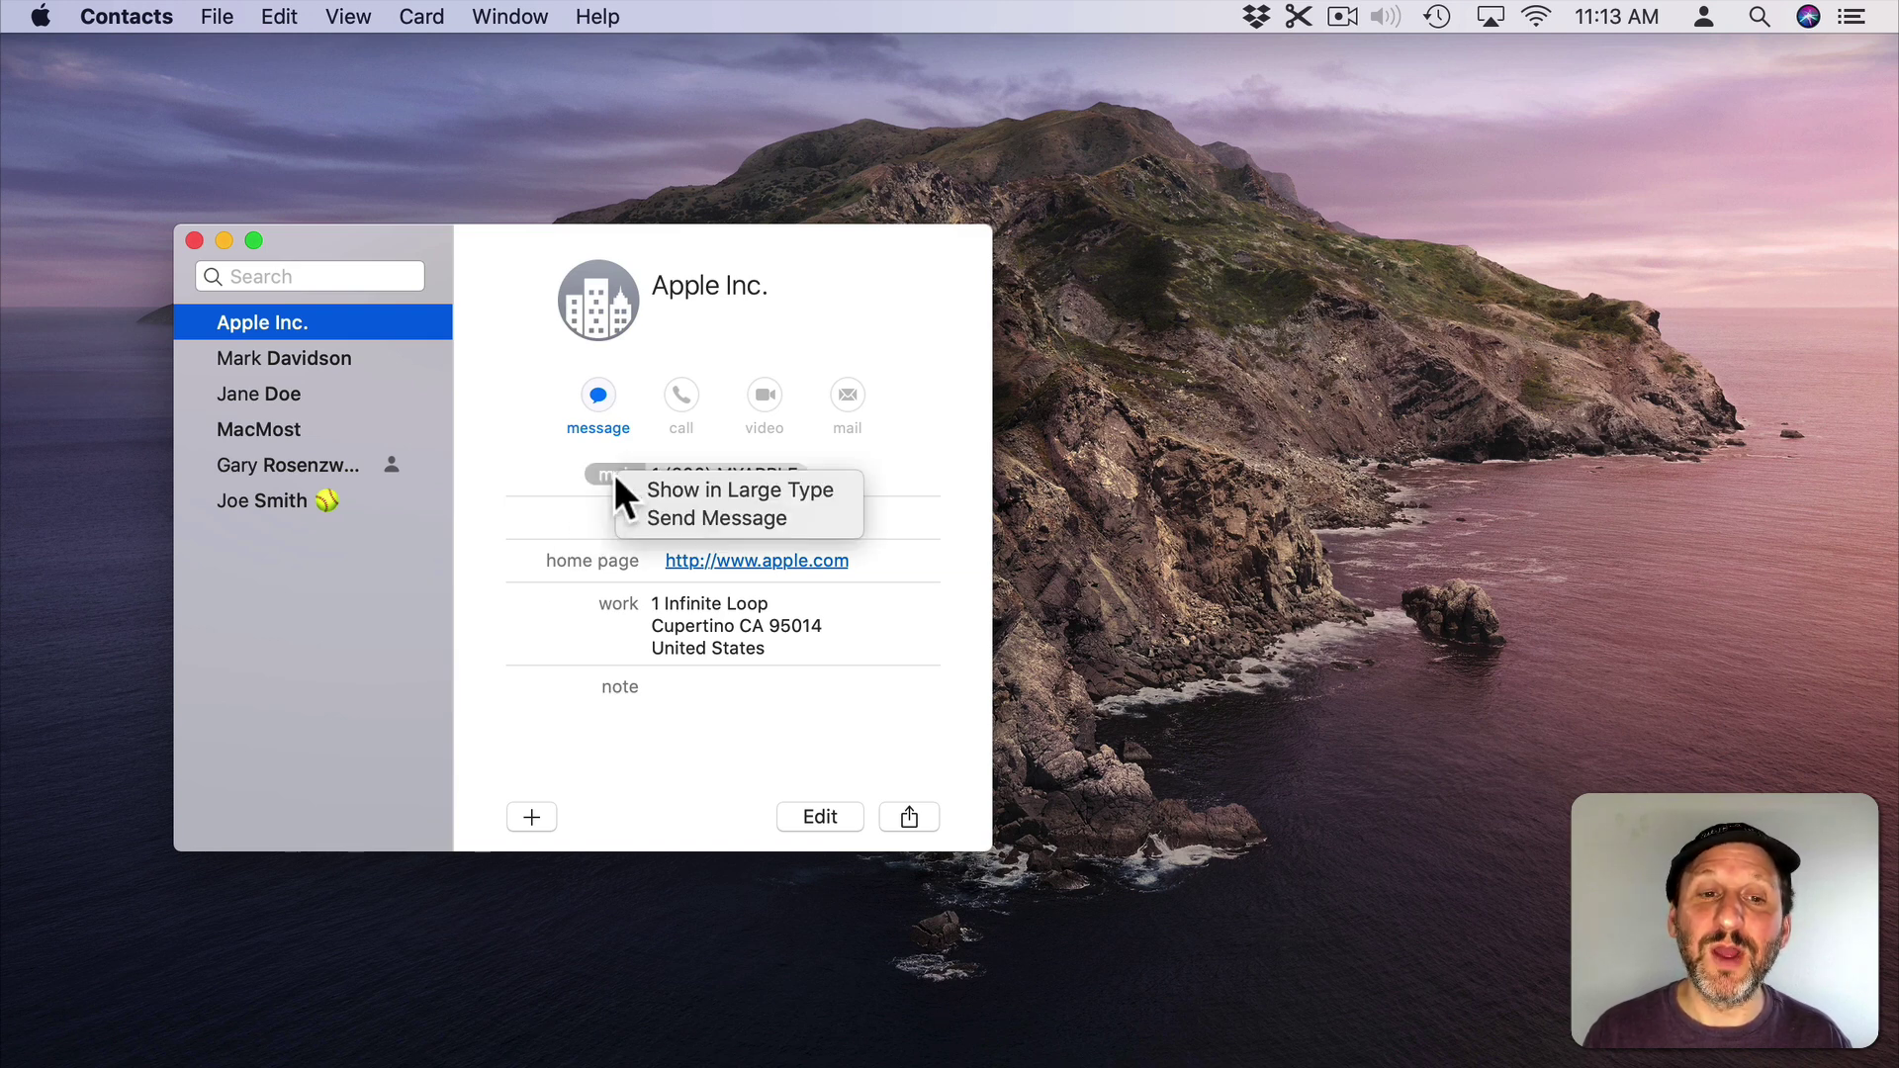
left_click(678, 487)
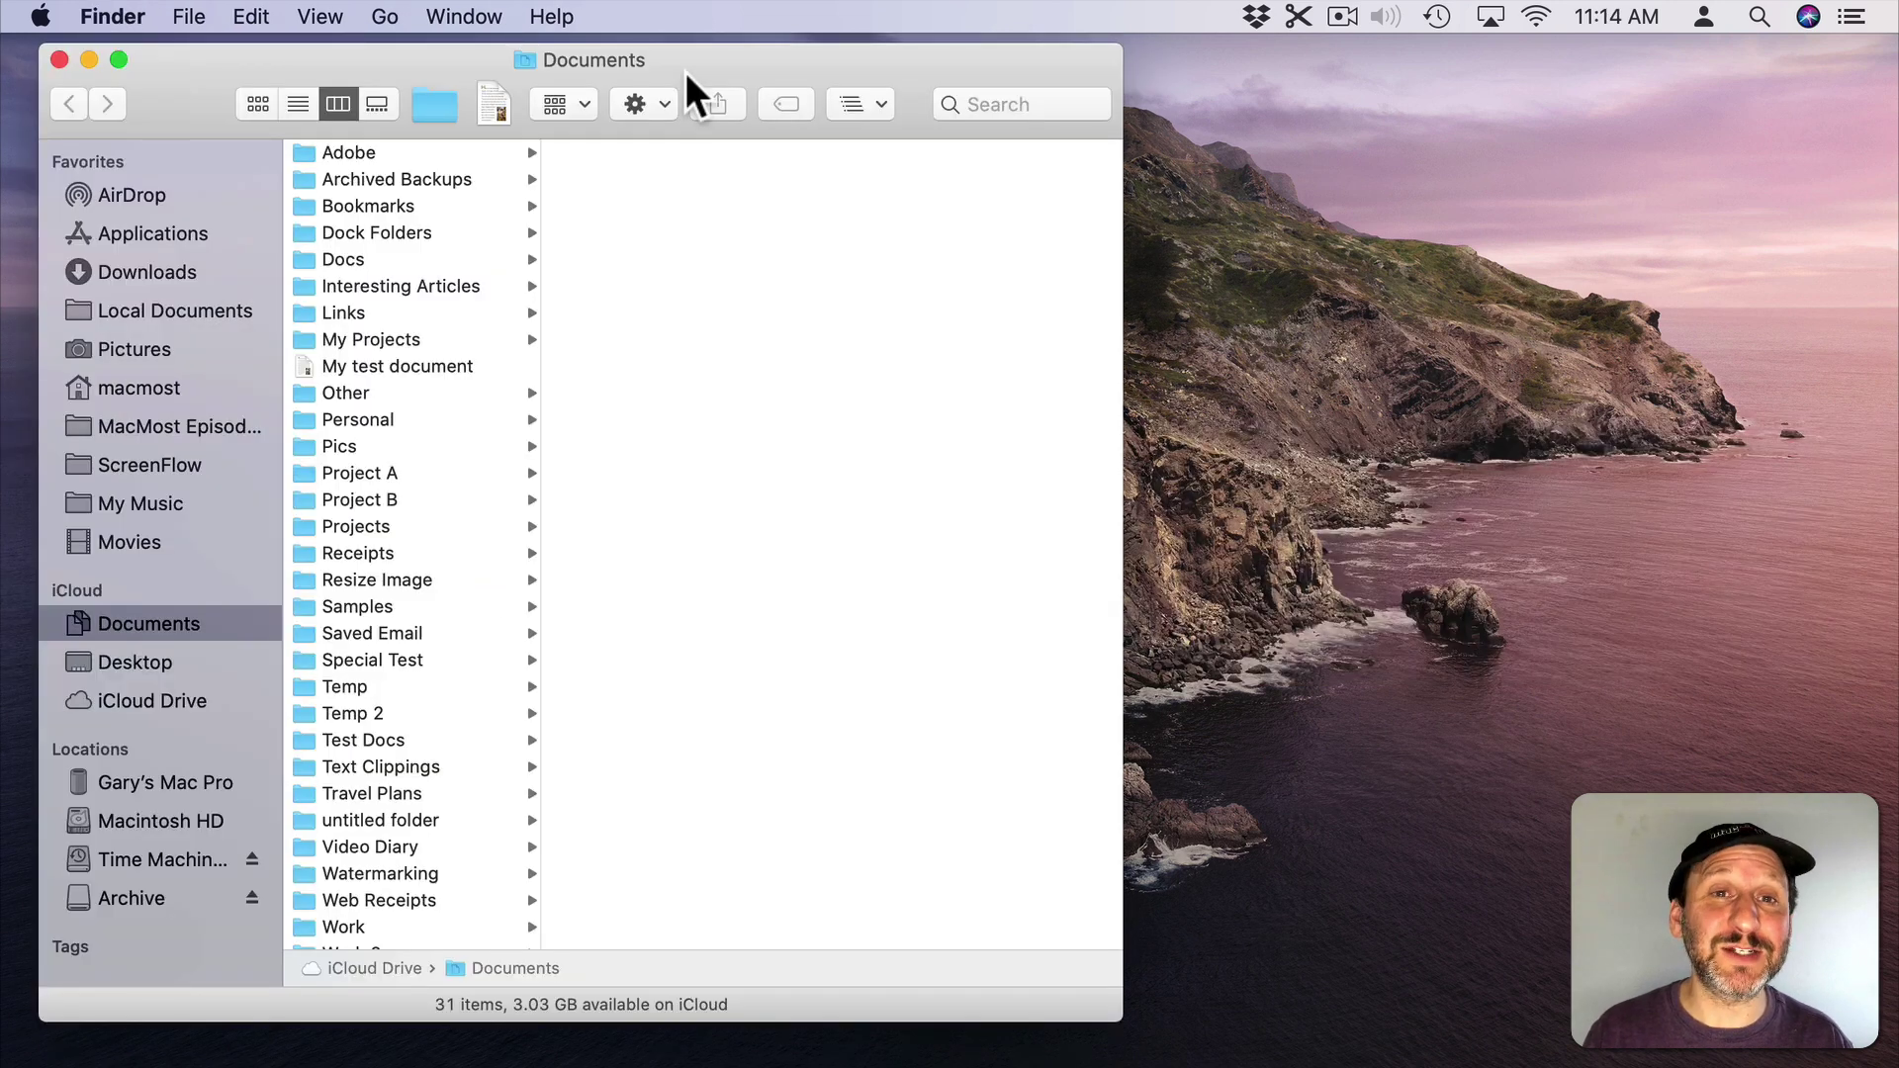
Open the macOS User Guide from Finder's Help menu, reposition it, and zoom its page in two steps
left_click(552, 16)
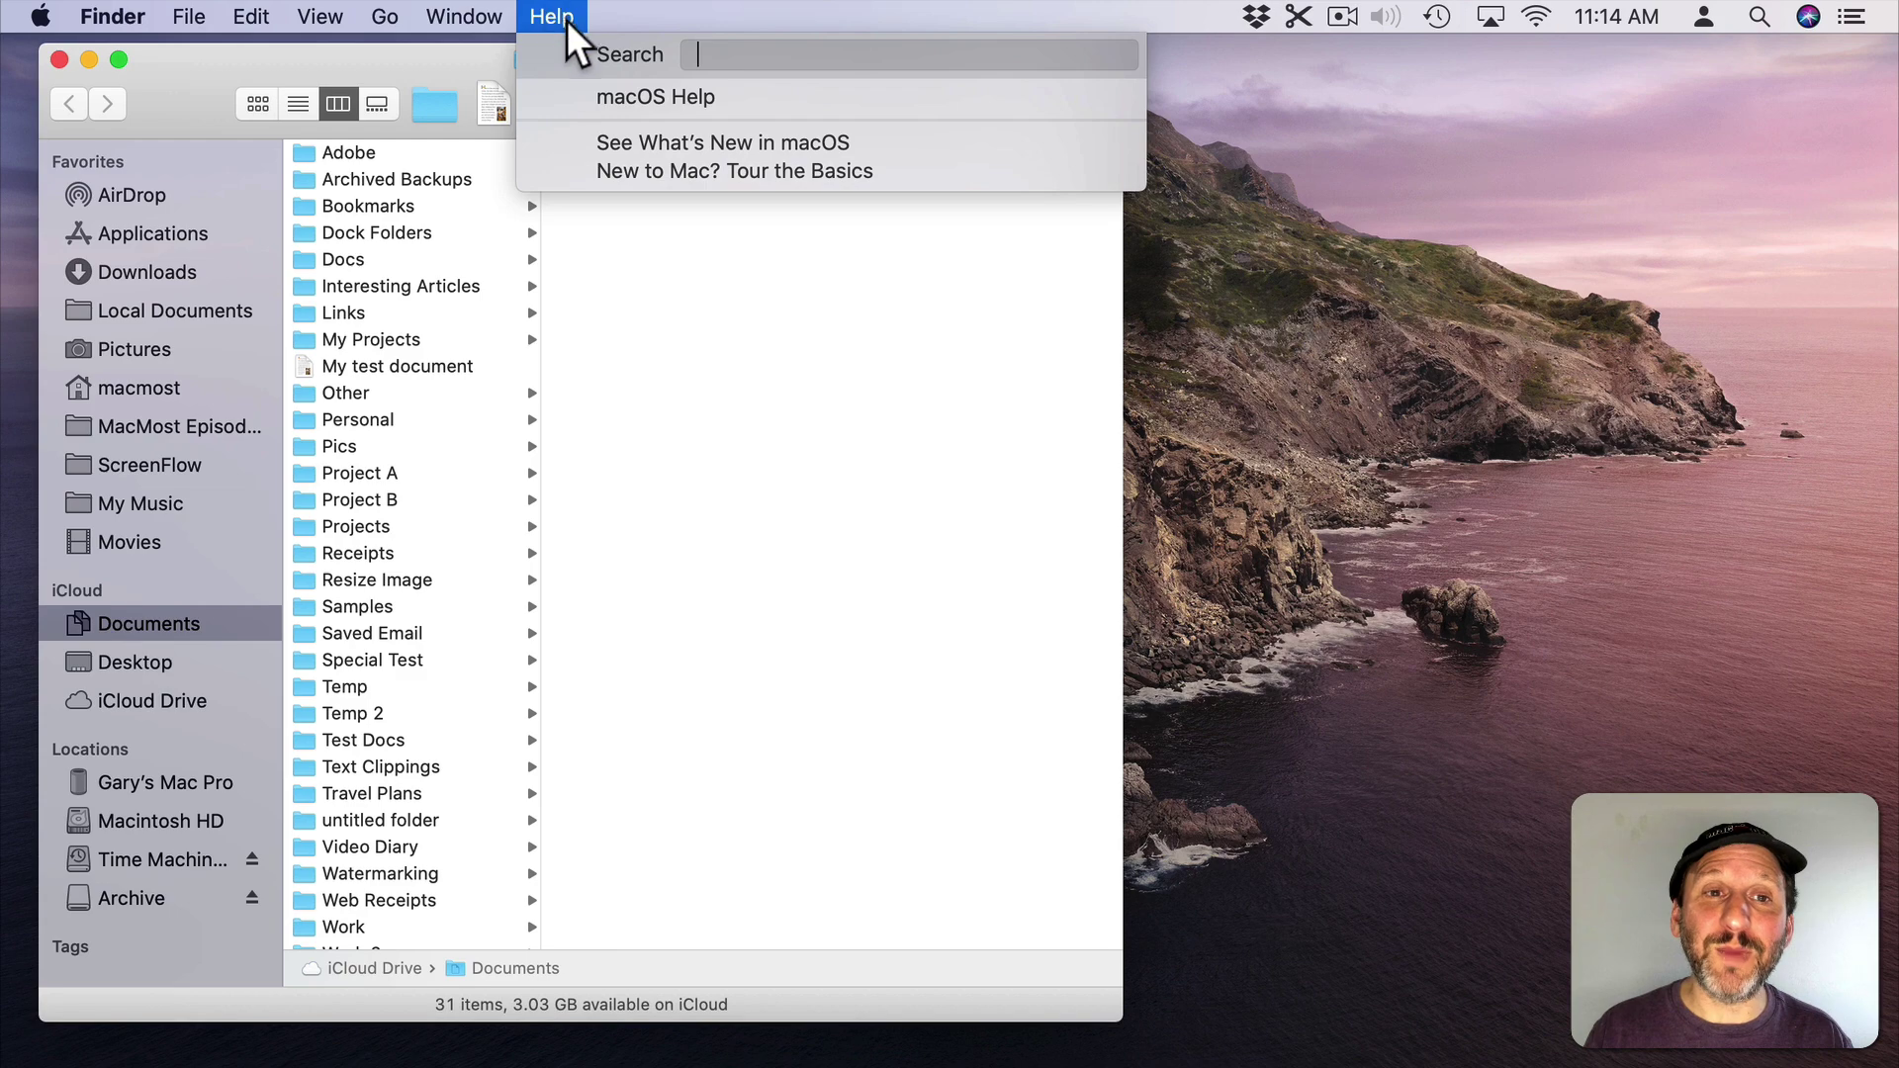
left_click(634, 94)
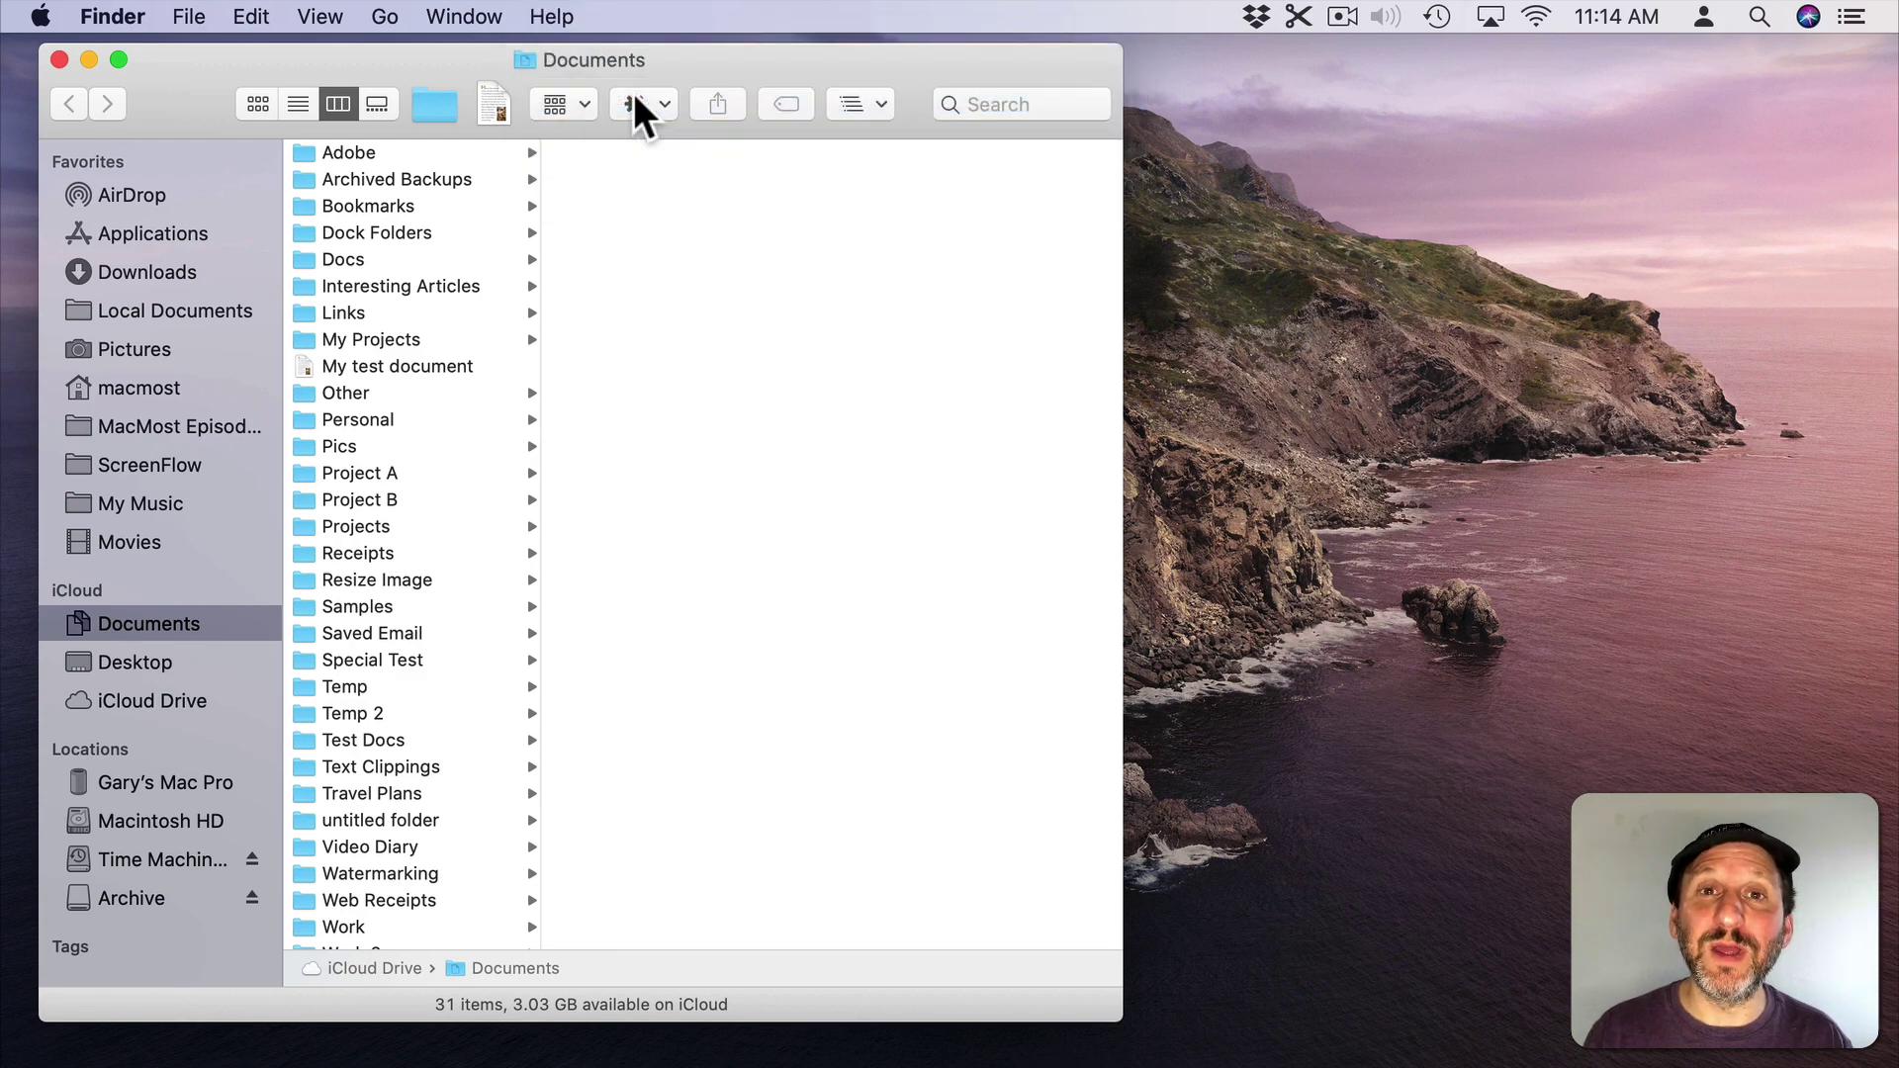
scroll(815, 526, "down", 10)
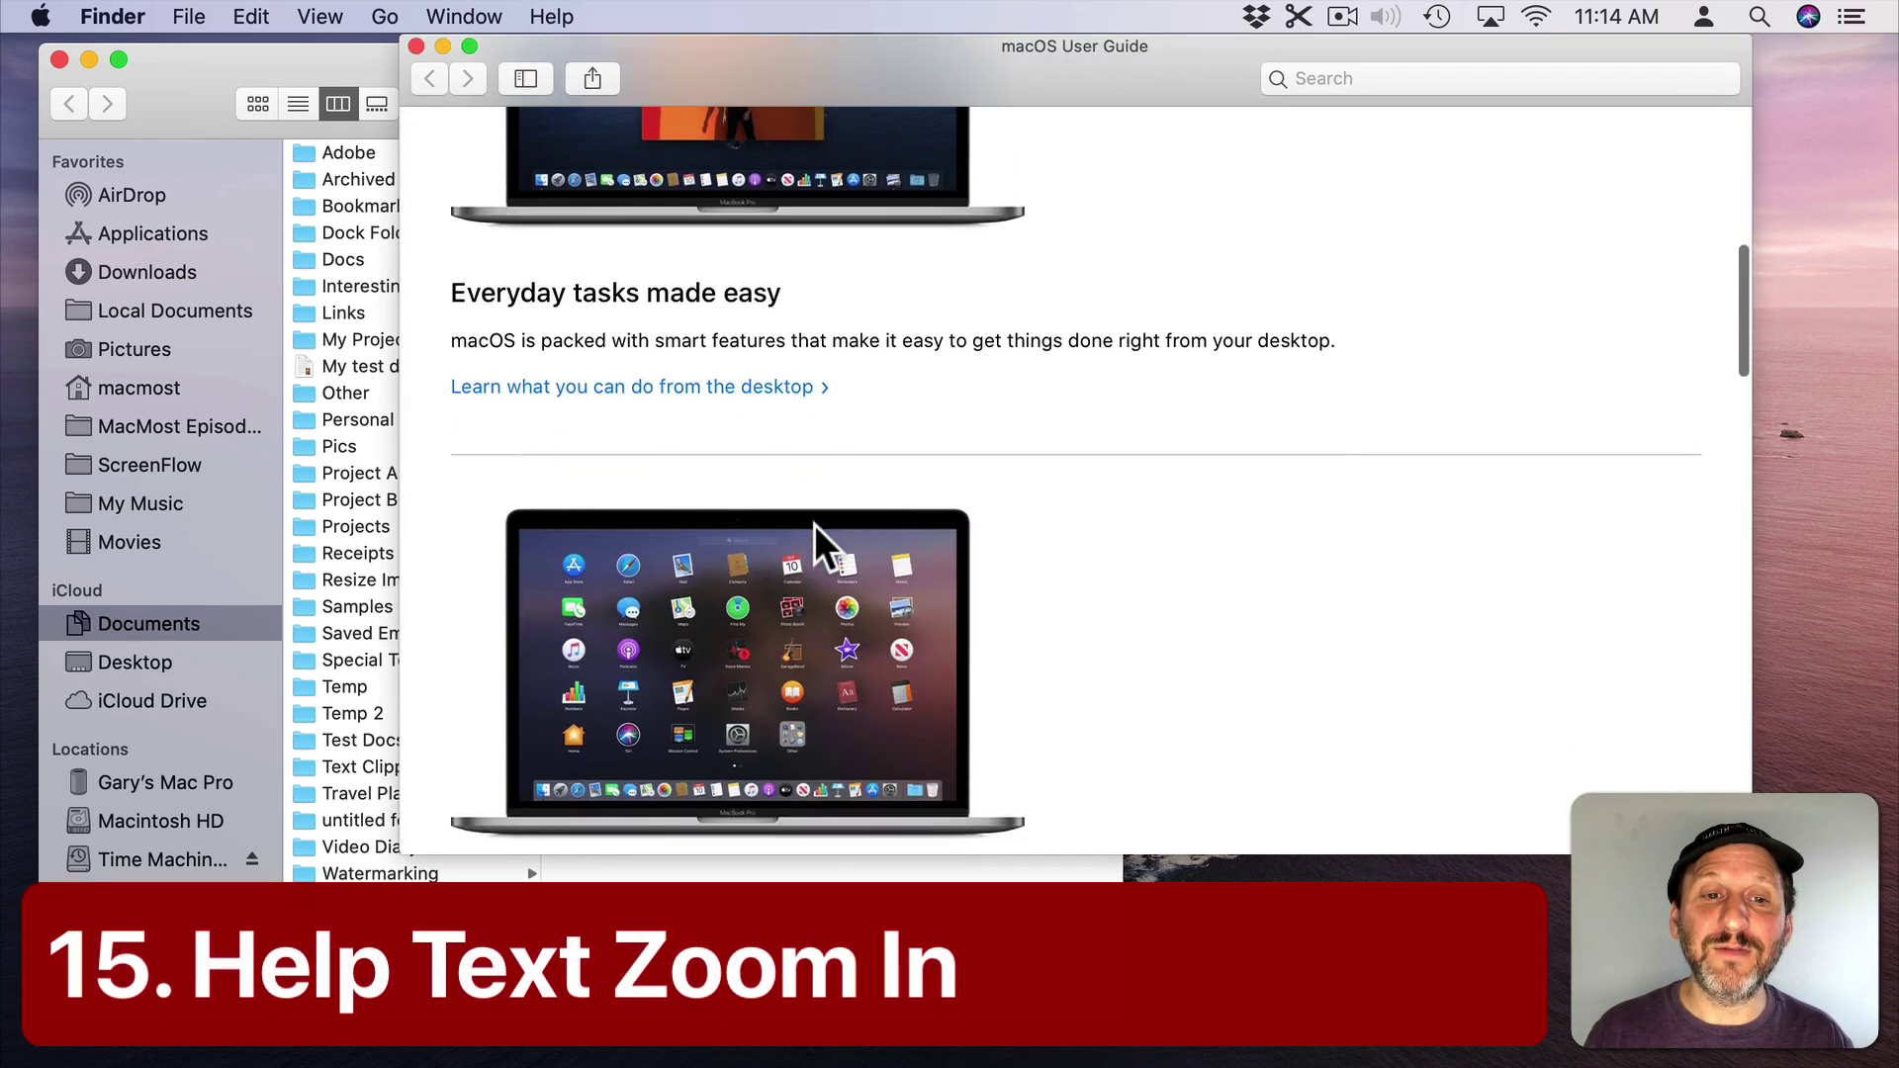
scroll(815, 527, "down", 10)
scroll(815, 527, "down", 3)
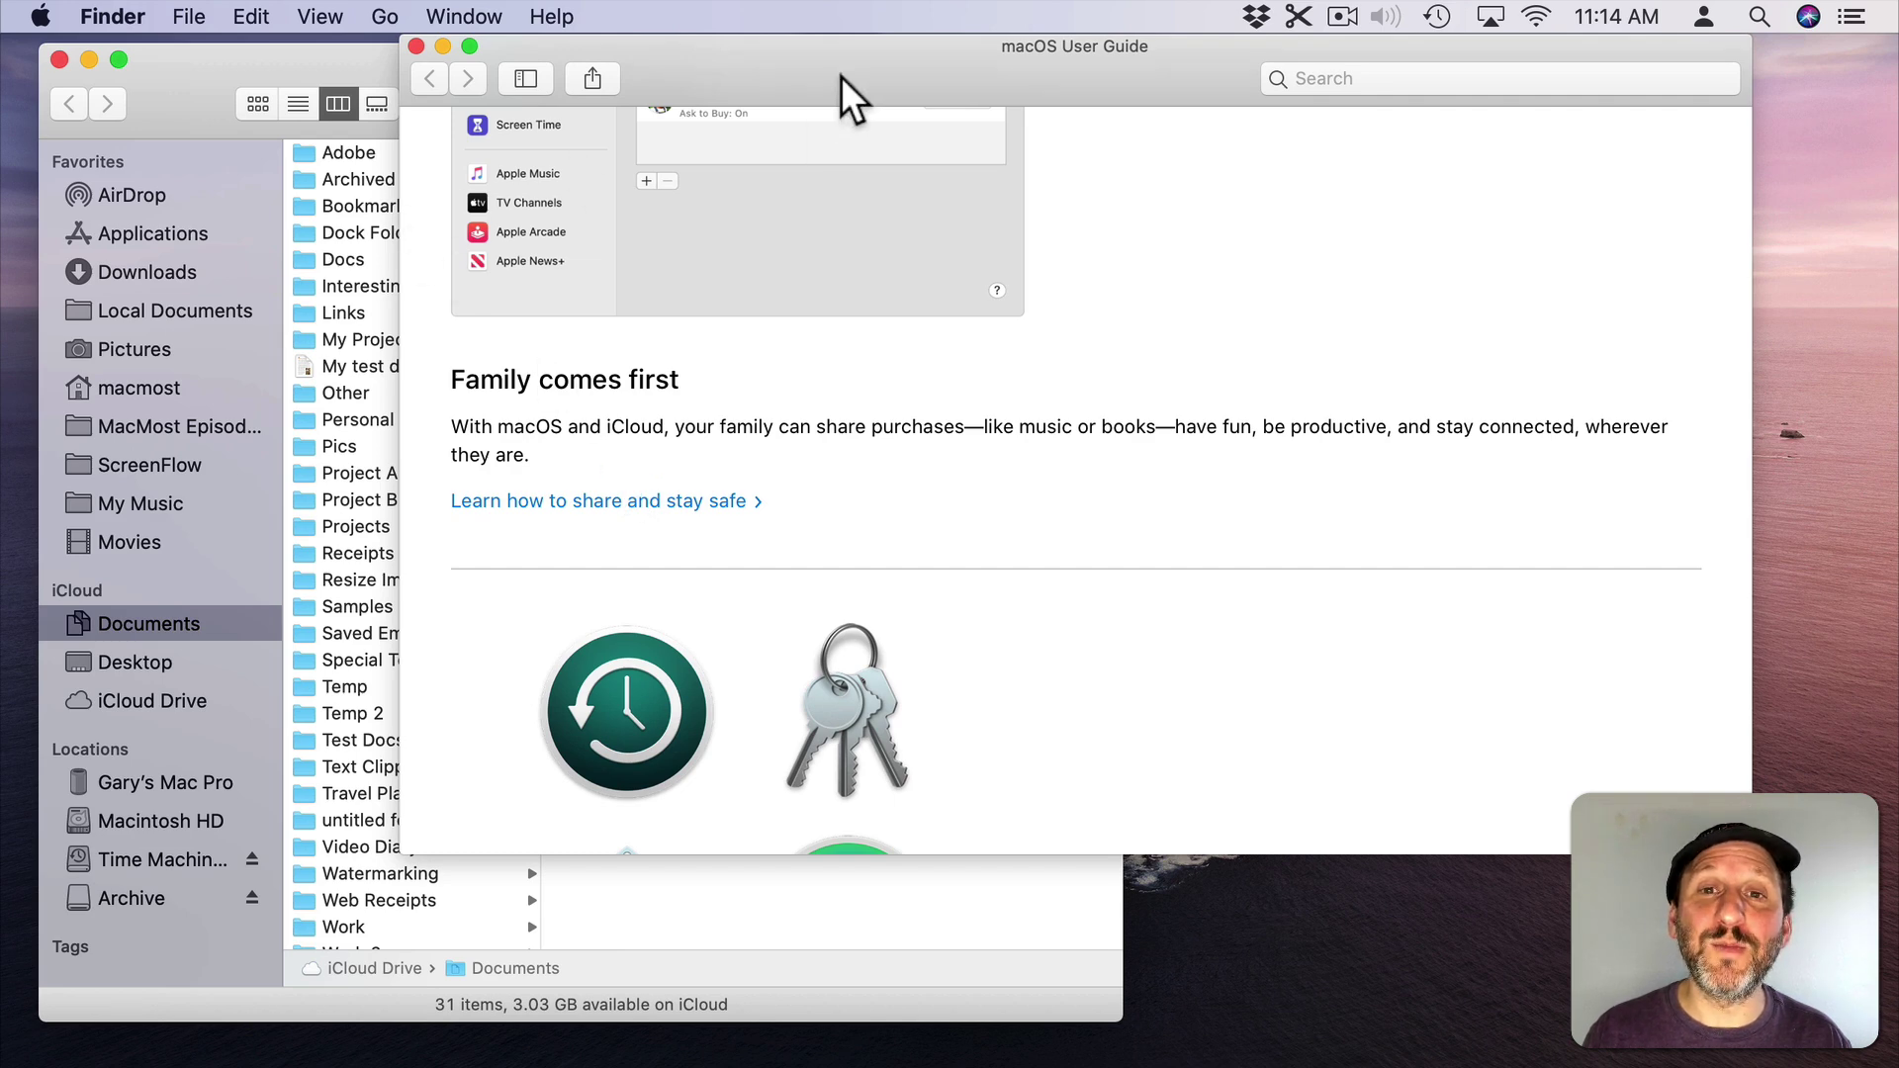
left_click_drag(839, 74, 702, 142)
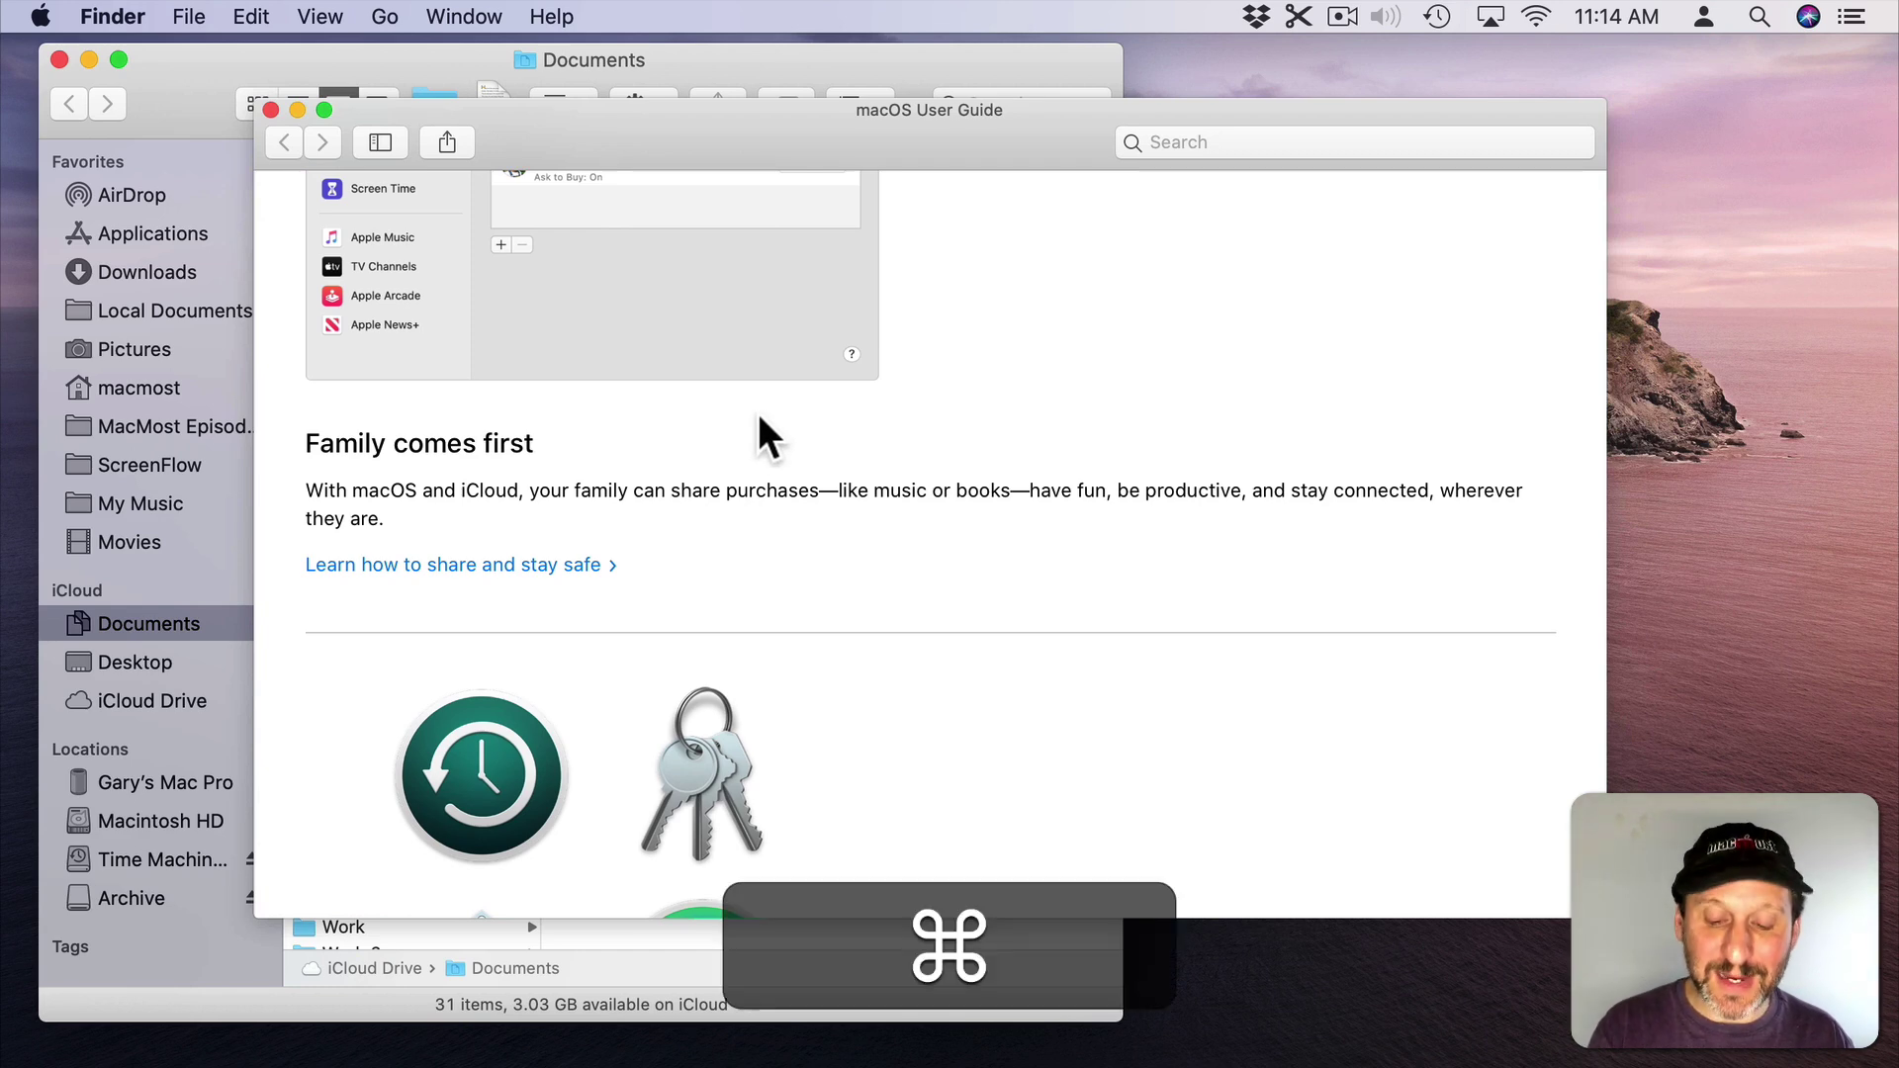
key("super+equal")
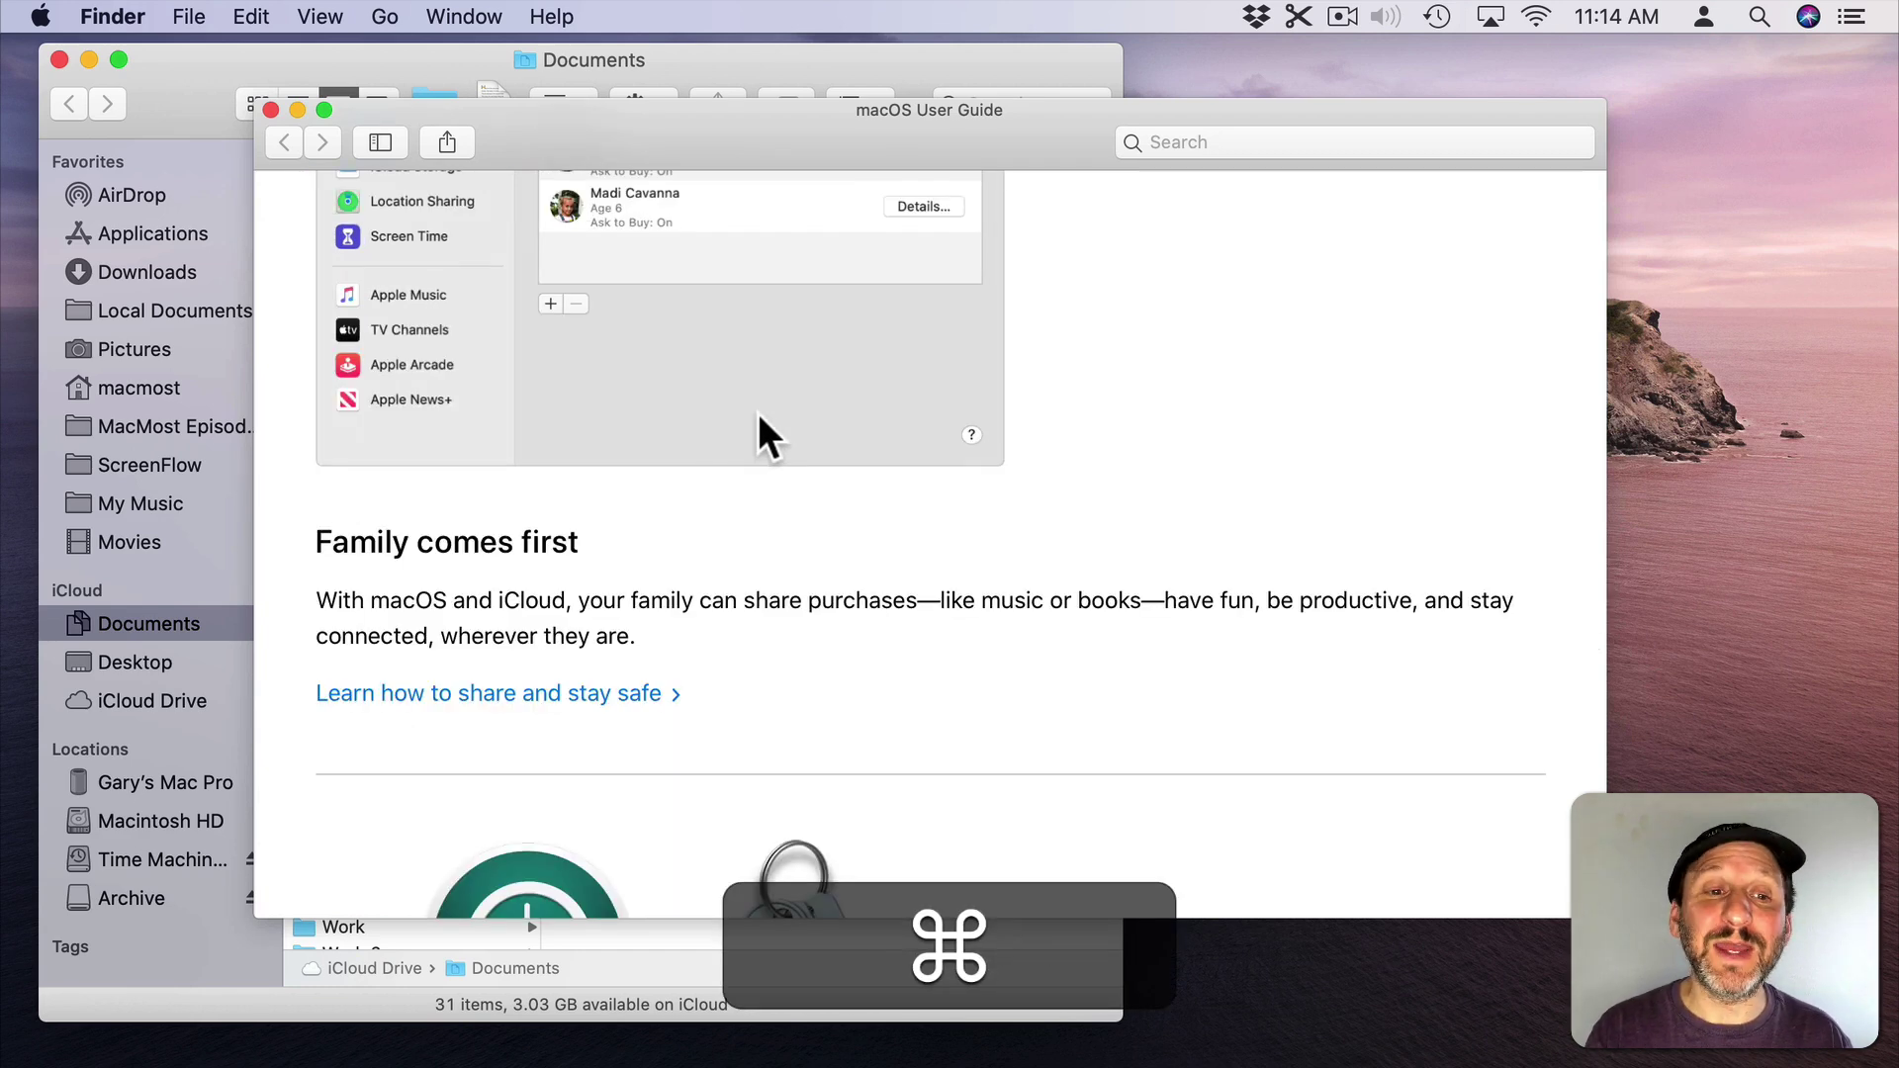
key("super+equal")
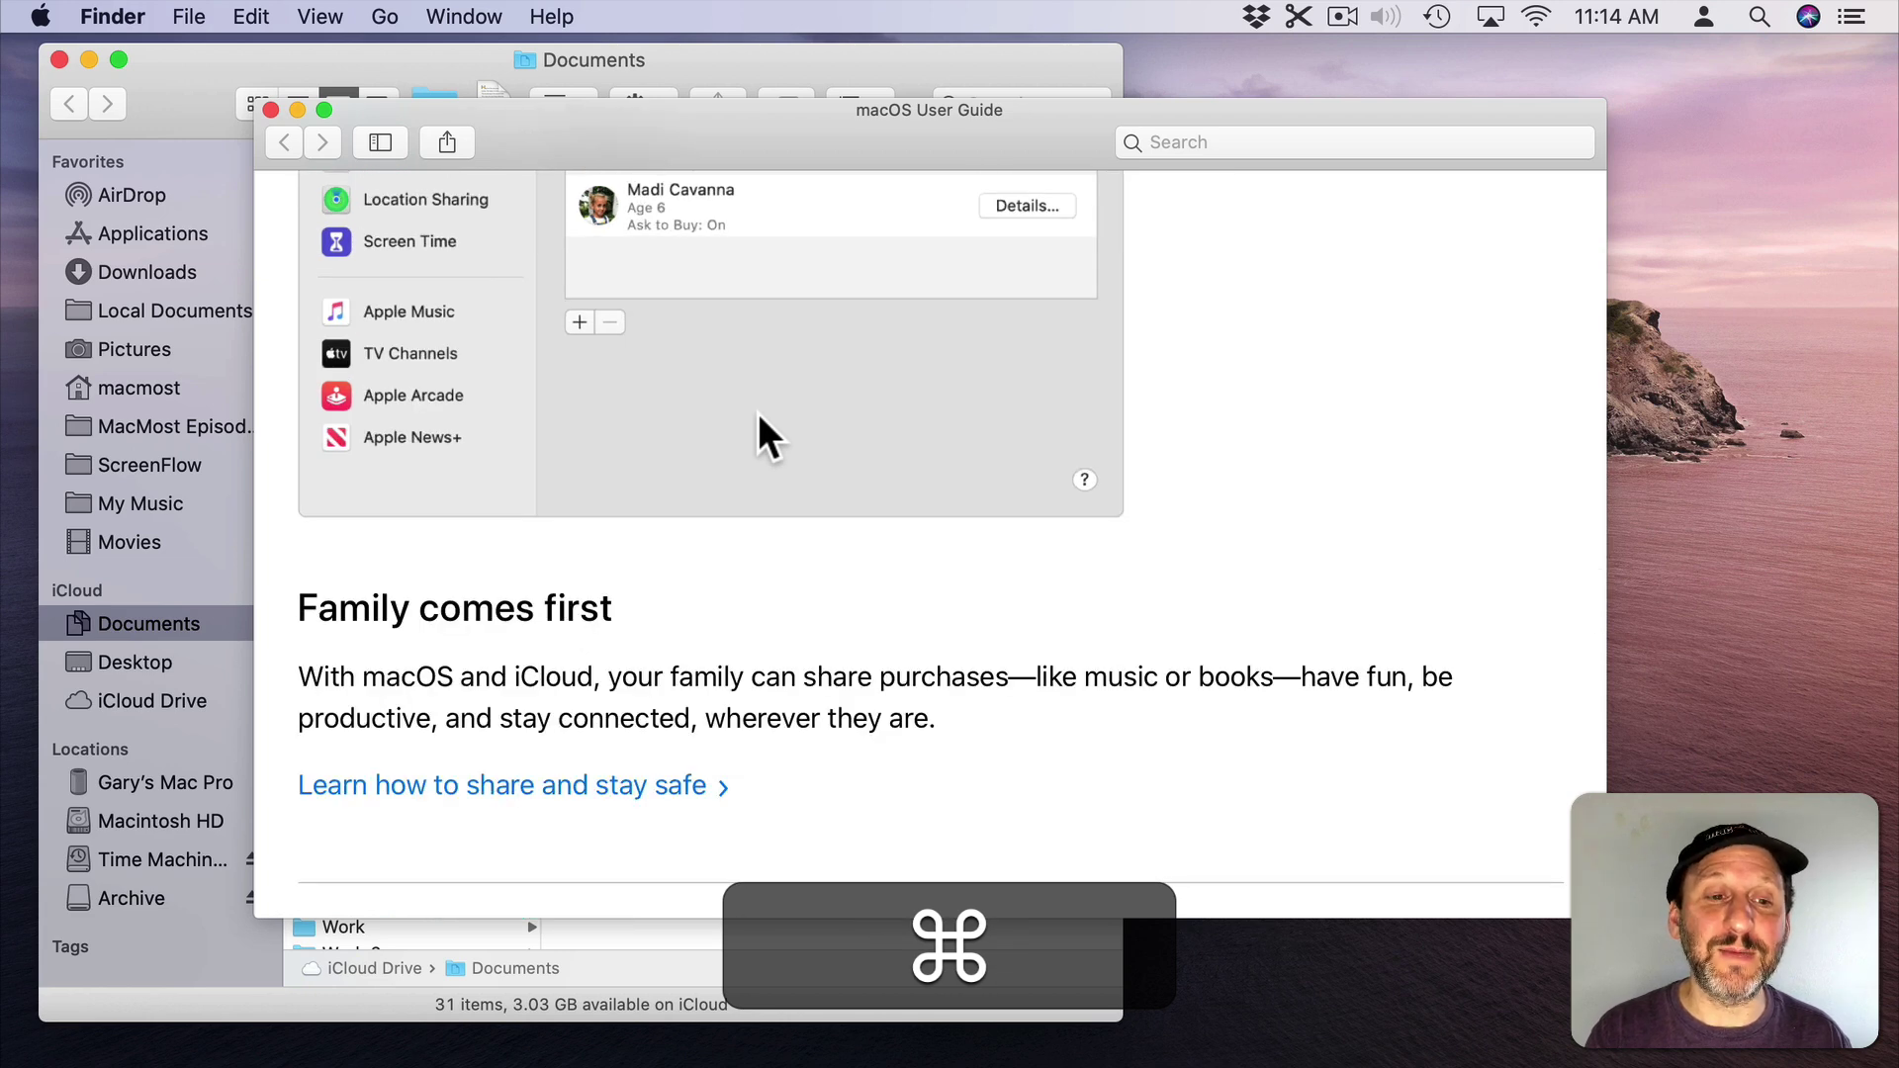